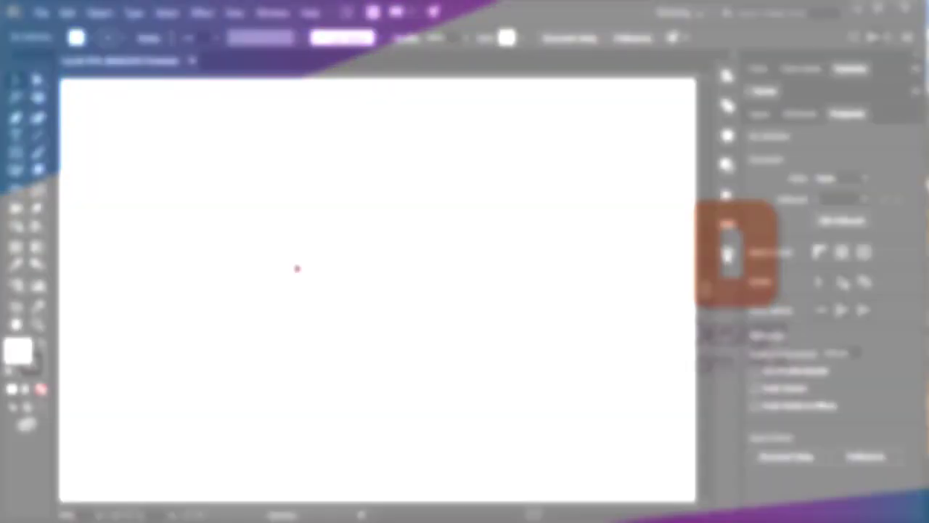
Step: Place the sample1 watch photo and scale it up to 1670 px square
key(ctrl+shift+p)
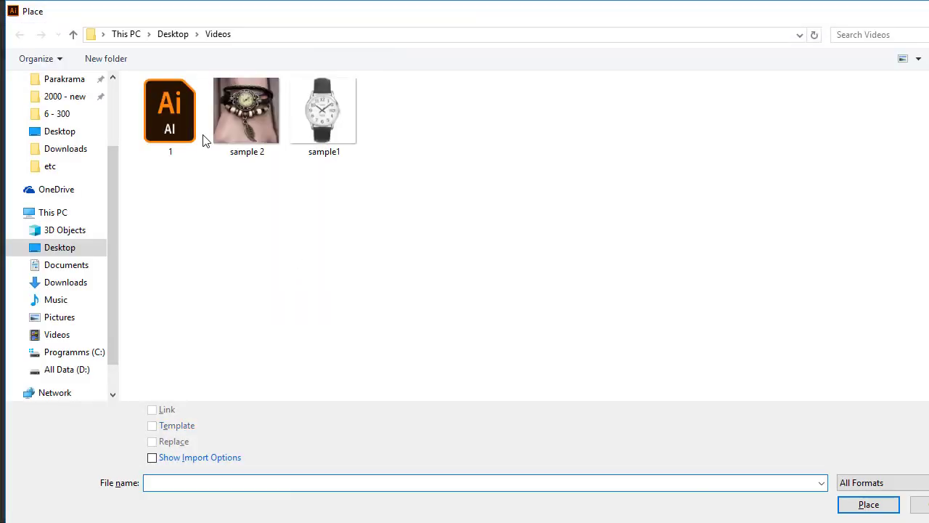
click(244, 118)
double_click(324, 112)
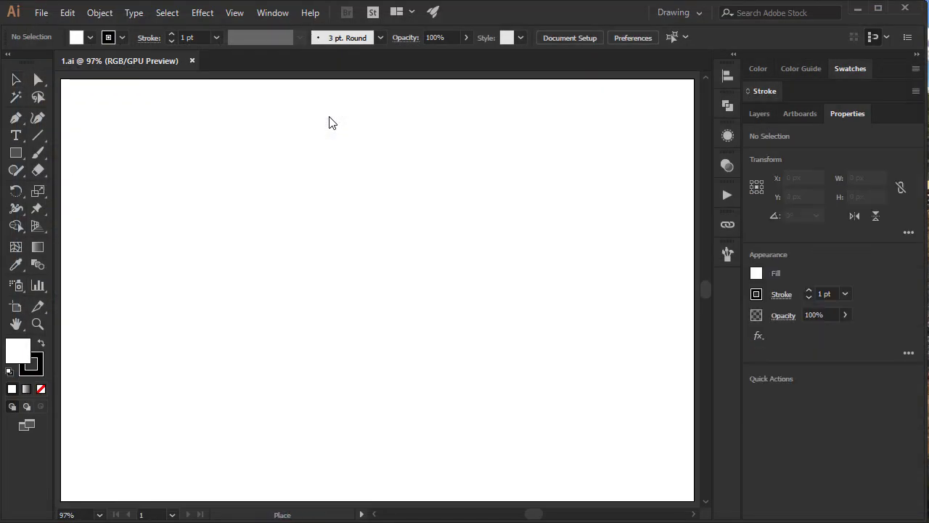
click(324, 145)
key(ctrl+minus)
key(ctrl+minus)
key(ctrl+minus)
drag(438, 231, 579, 88)
key(shift+o)
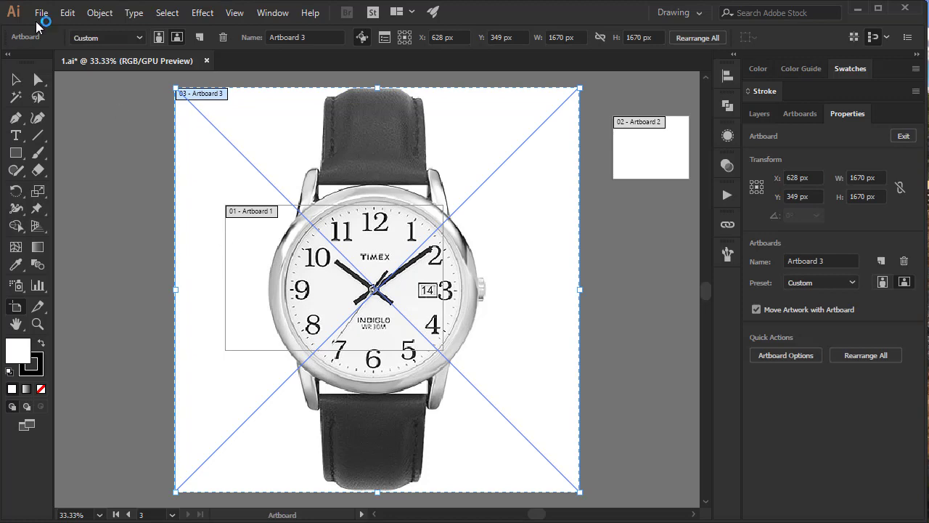
Step: Undo the last artboard change and delete the extra artboard
click(100, 12)
click(87, 29)
click(251, 224)
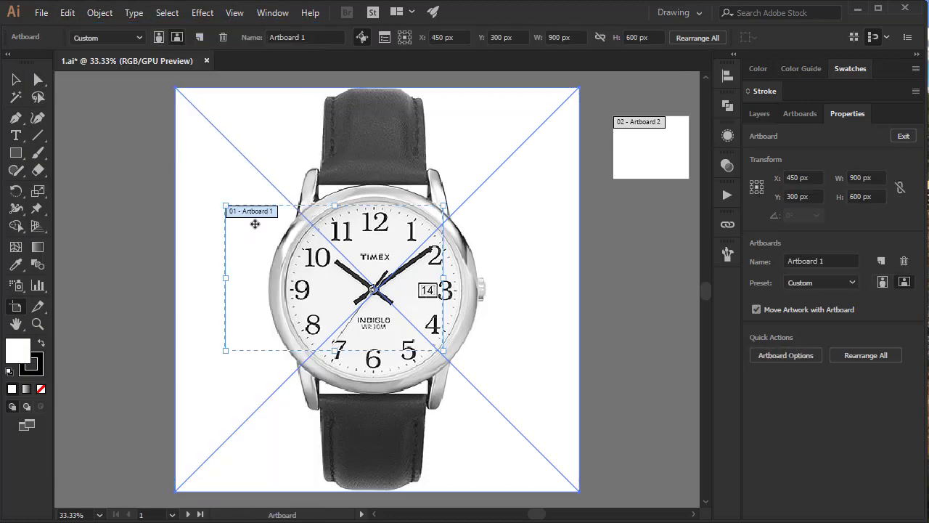
click(653, 150)
key(Delete)
Step: Select the watch photo, look through its context and Object menus, then deselect it
key(v)
click(469, 232)
right_click(407, 237)
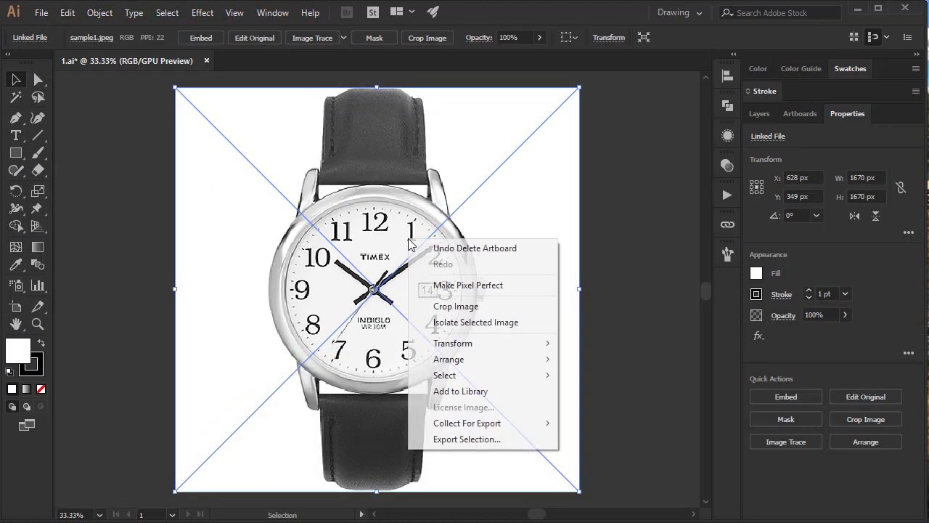
click(193, 176)
click(82, 13)
mouse_move(100, 13)
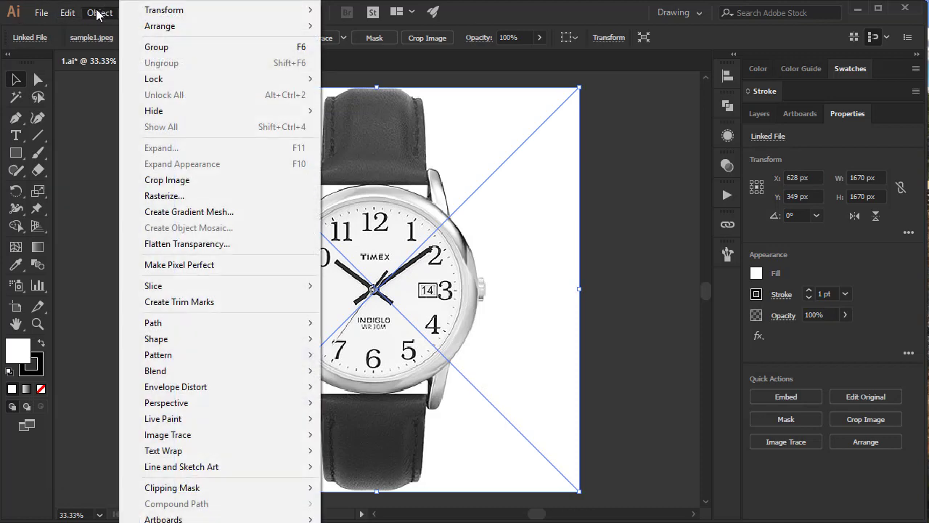
click(683, 304)
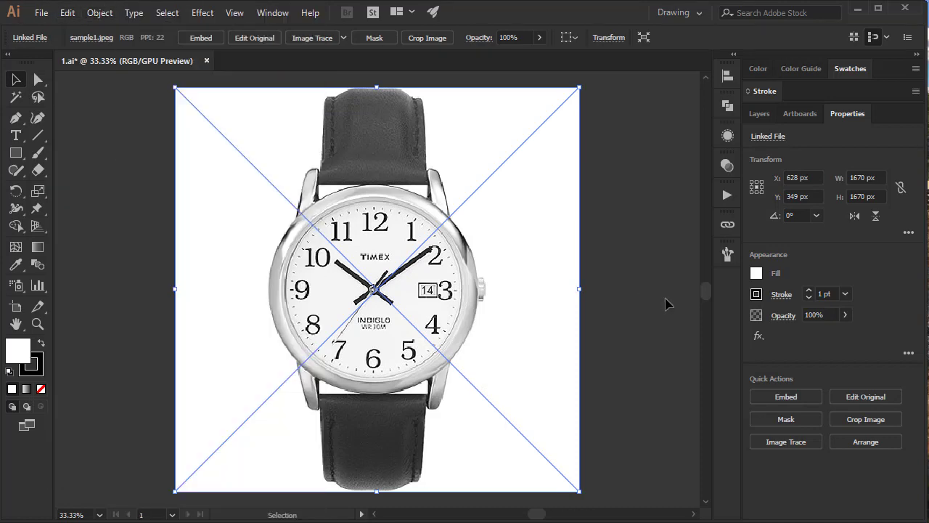
key(ctrl+shift+a)
Step: Create Layer 2 above the photo layer with a Lavender layer colour
click(759, 114)
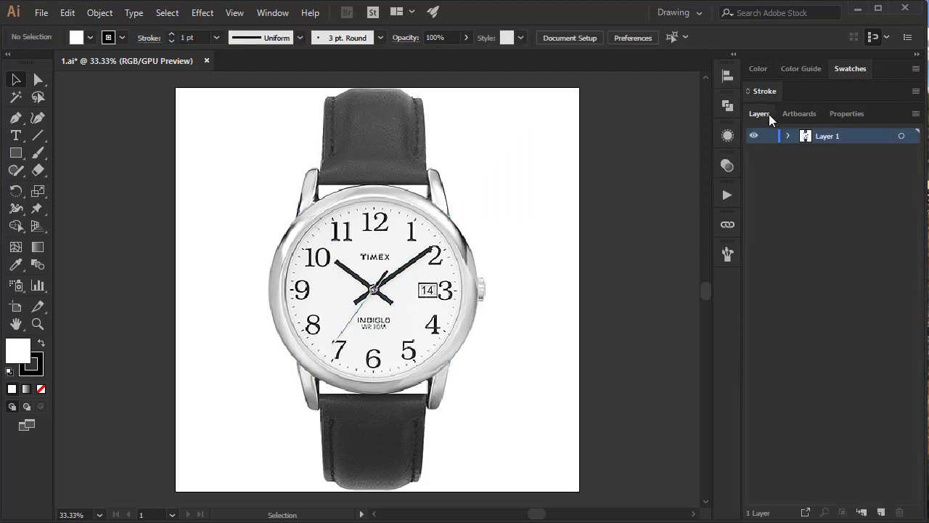
click(881, 513)
double_click(856, 136)
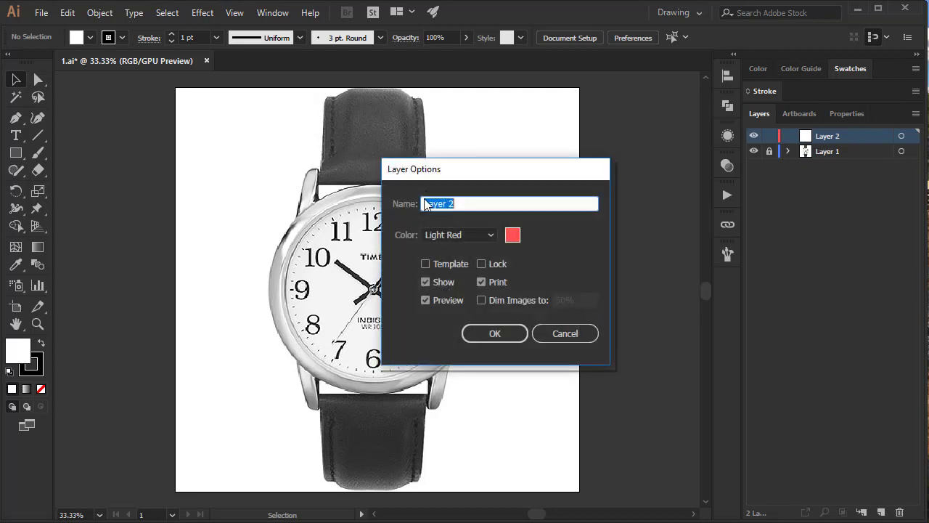
click(454, 234)
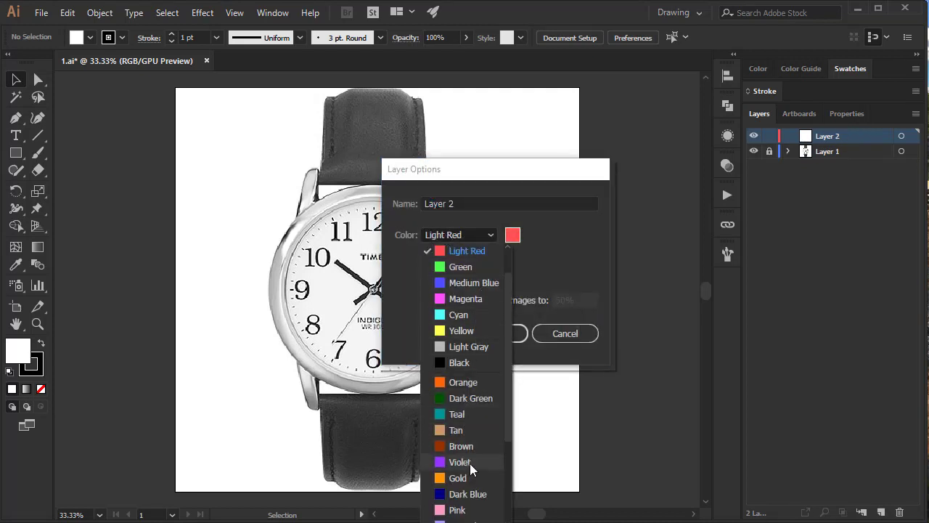
scroll(469, 463, down, 3)
click(476, 396)
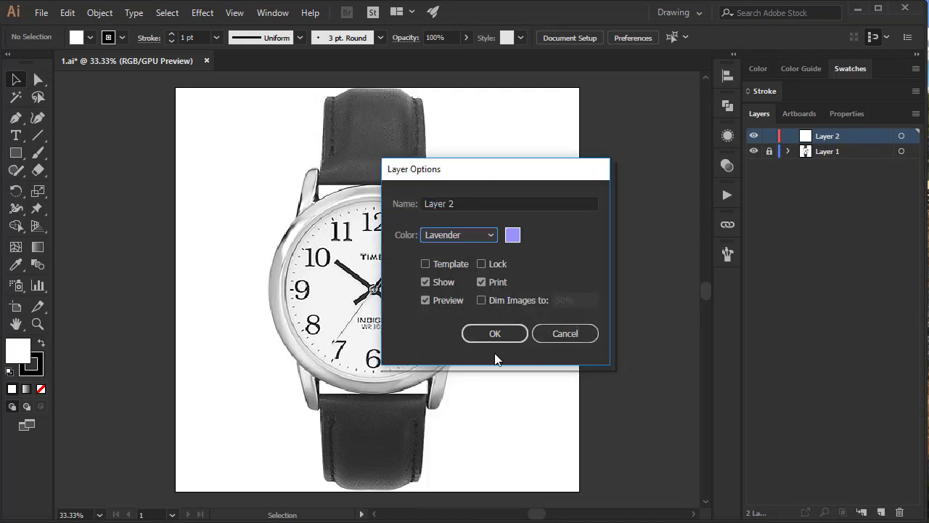
click(494, 334)
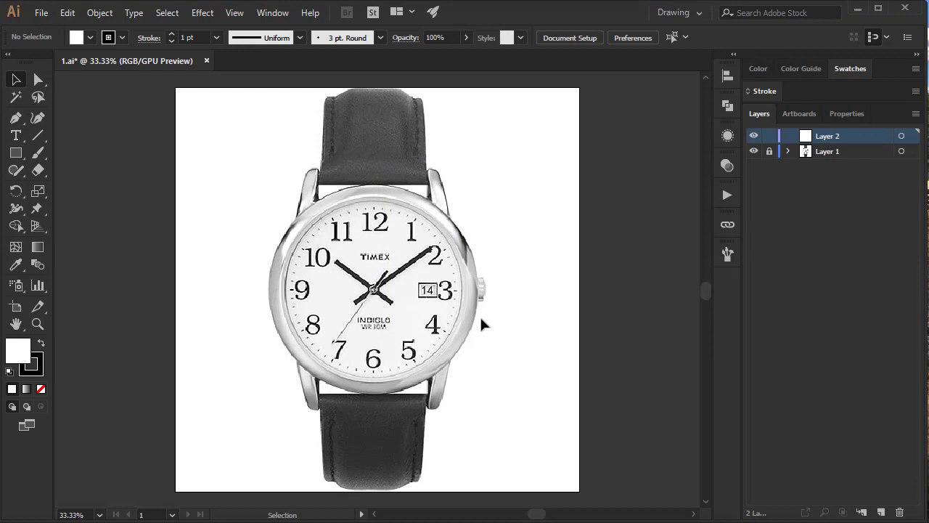
Step: Draw an ellipse over the watch dial and remove its fill
key(ctrl+plus)
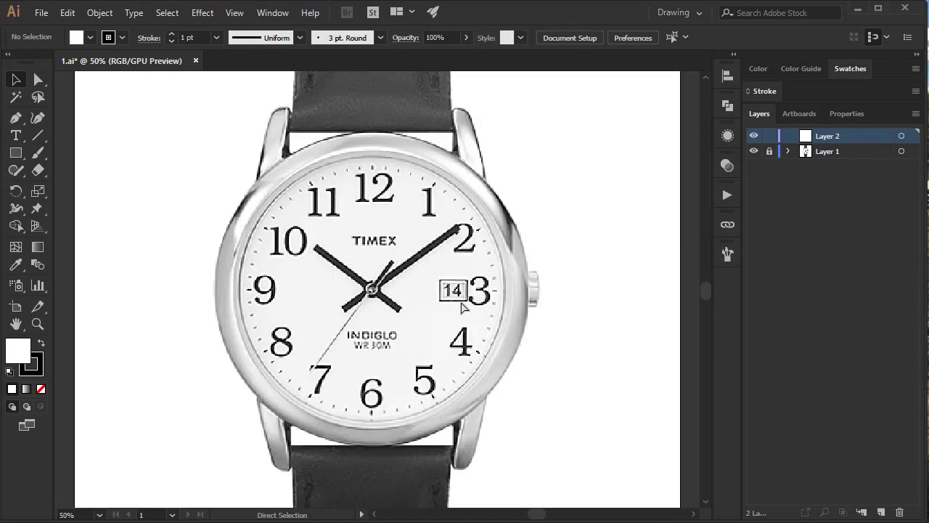
scroll(462, 304, down, 1)
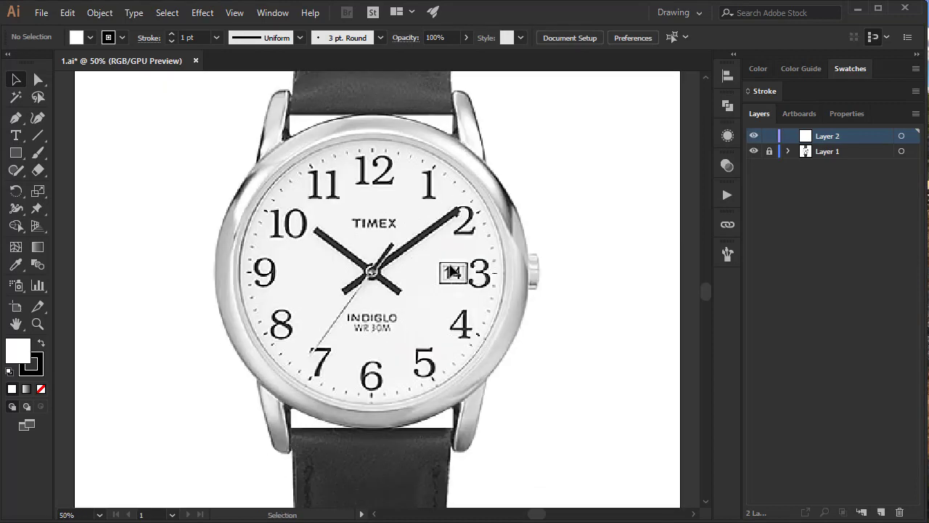
key(l)
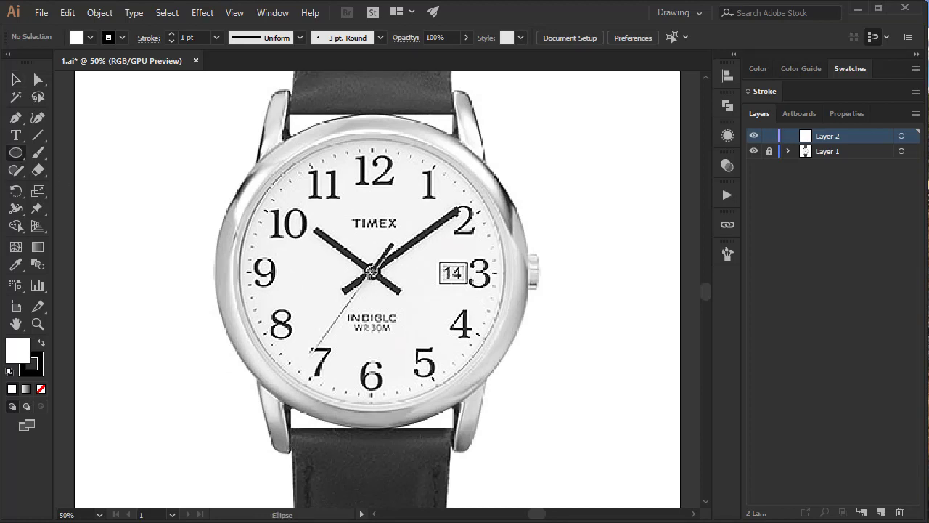
drag(371, 273, 463, 404)
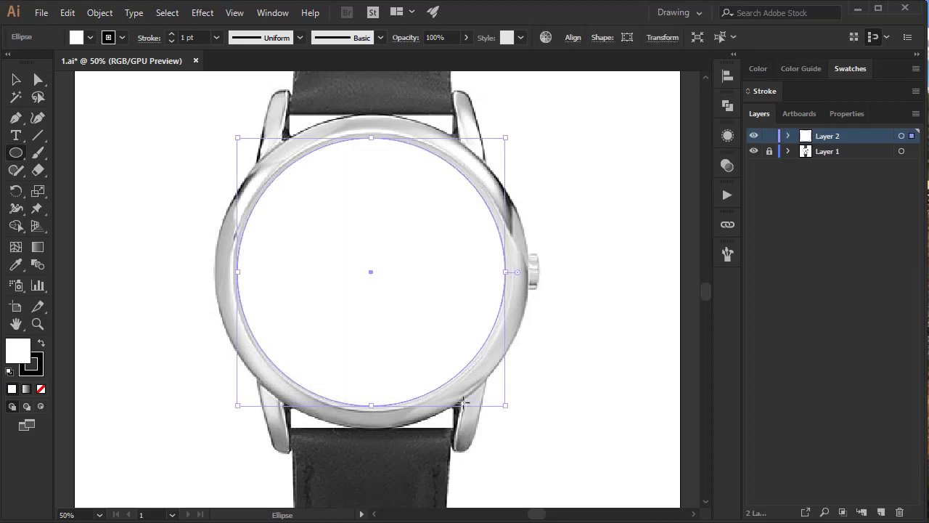
key(ctrl+plus)
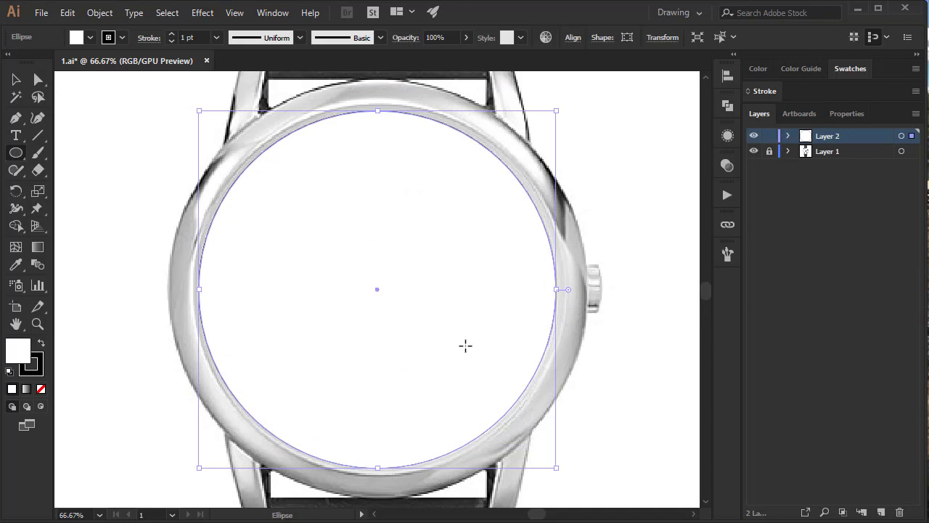
key(slash)
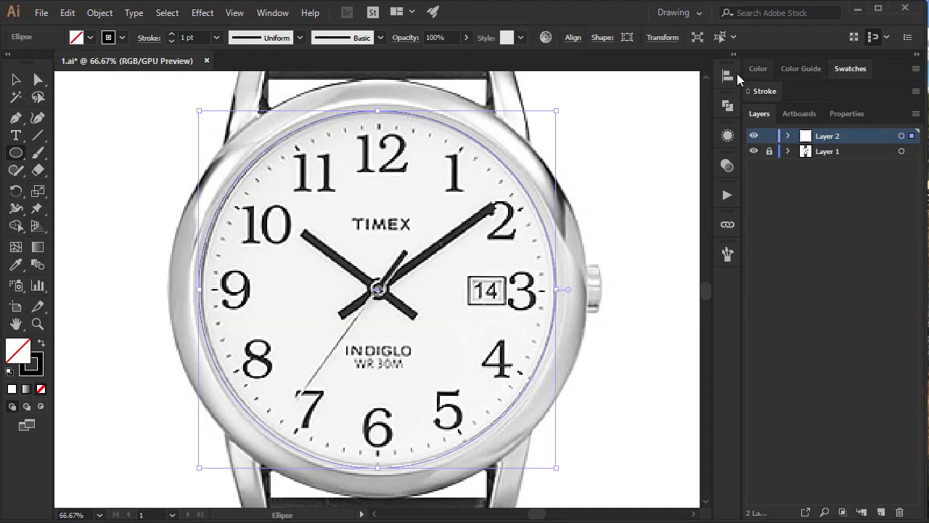
Step: Give the circle an RGB Red stroke with no fill, then deselect it
click(757, 68)
click(801, 68)
click(846, 68)
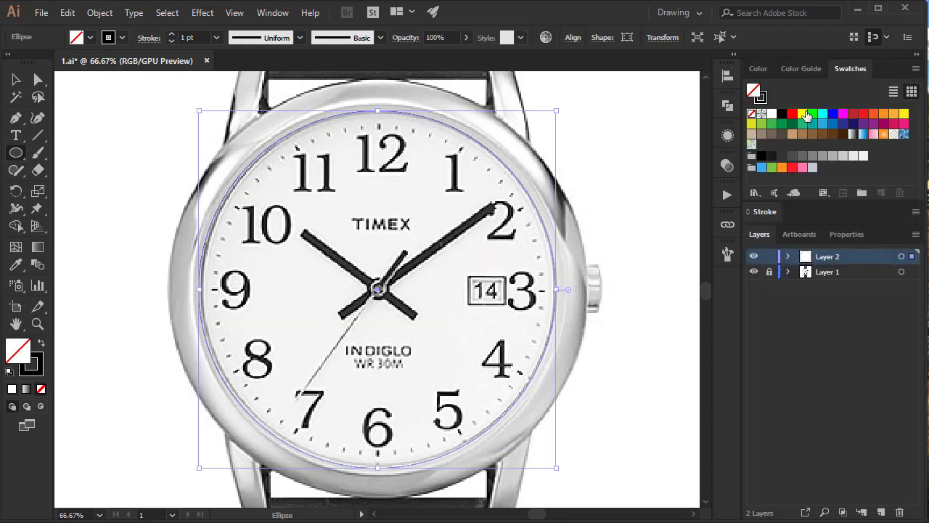
click(791, 114)
key(shift+x)
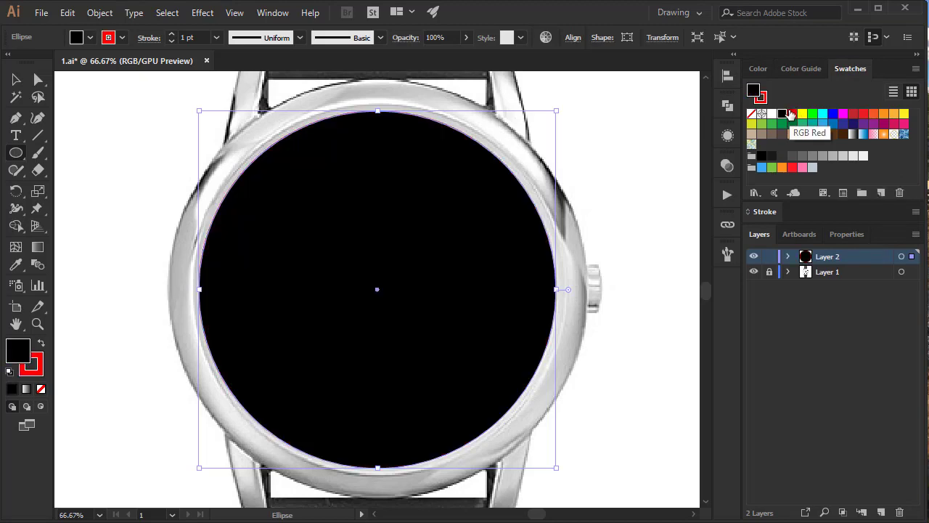
key(slash)
key(v)
click(627, 186)
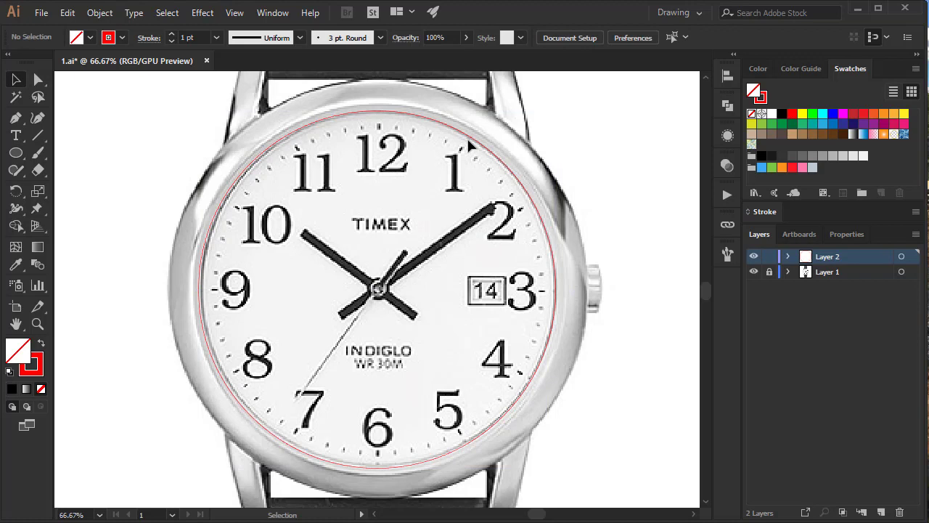
Step: Resize the red circle to 730 px, then paste a copy in front enlarged to about 748 px
click(510, 167)
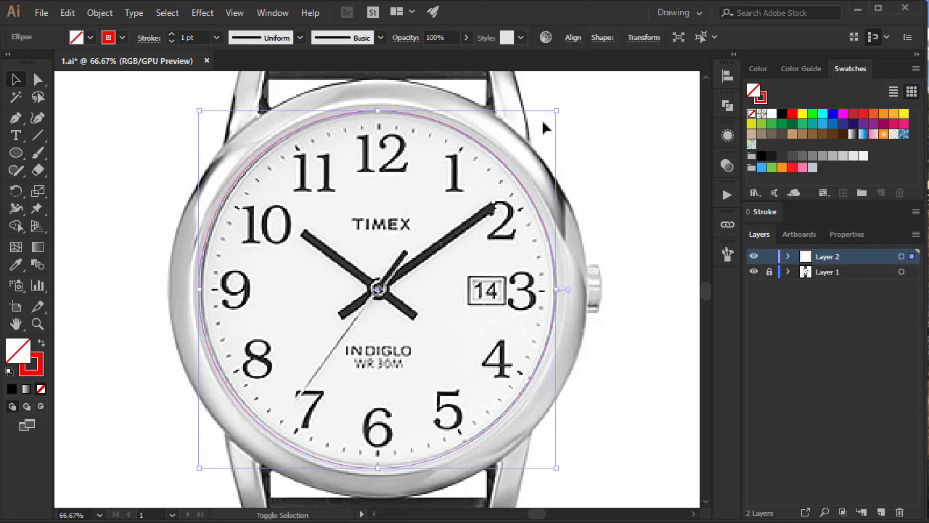
drag(555, 110, 556, 111)
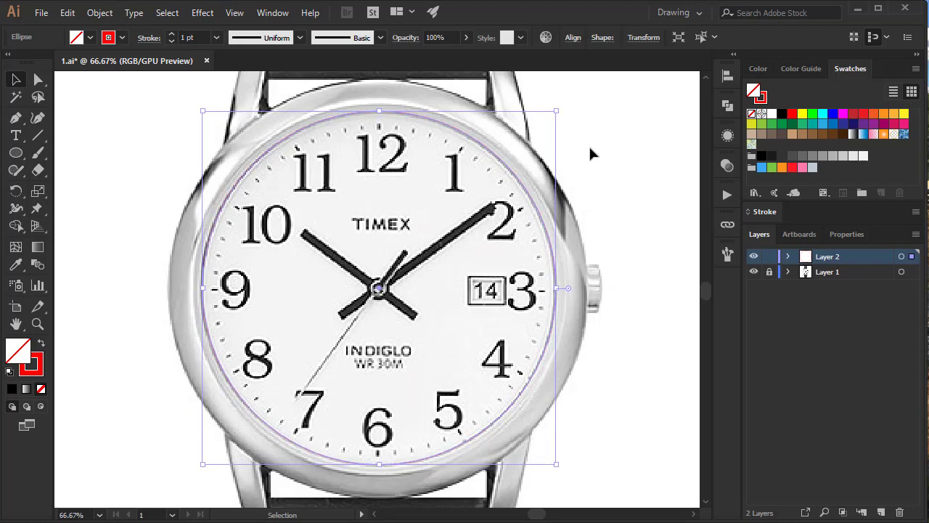
click(583, 138)
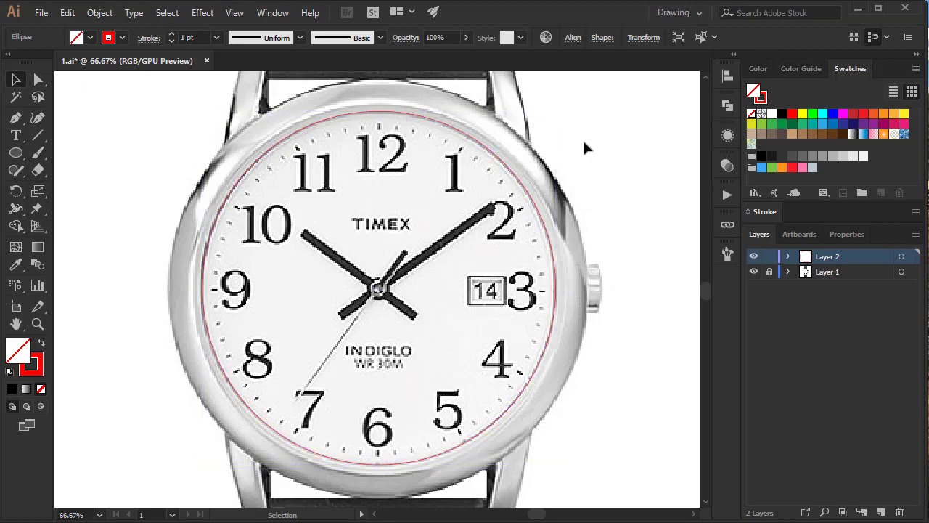
click(490, 153)
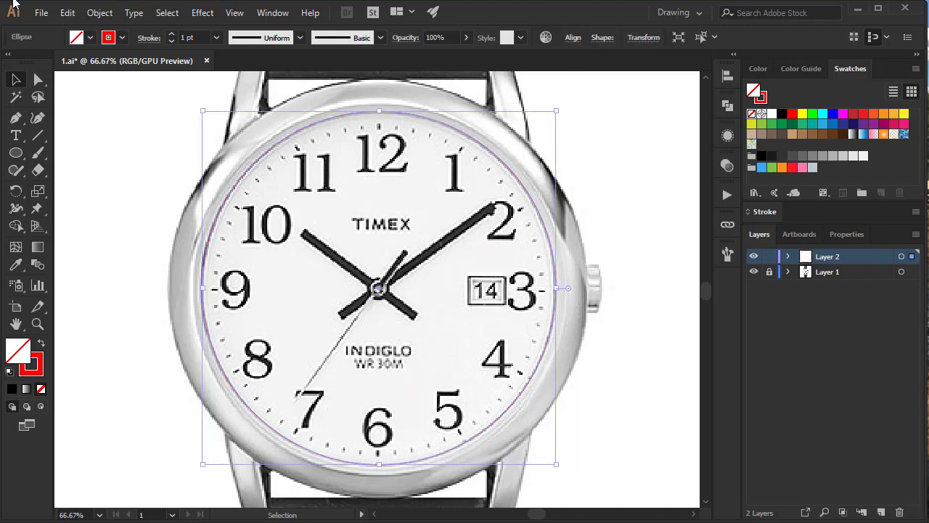
click(64, 13)
click(91, 82)
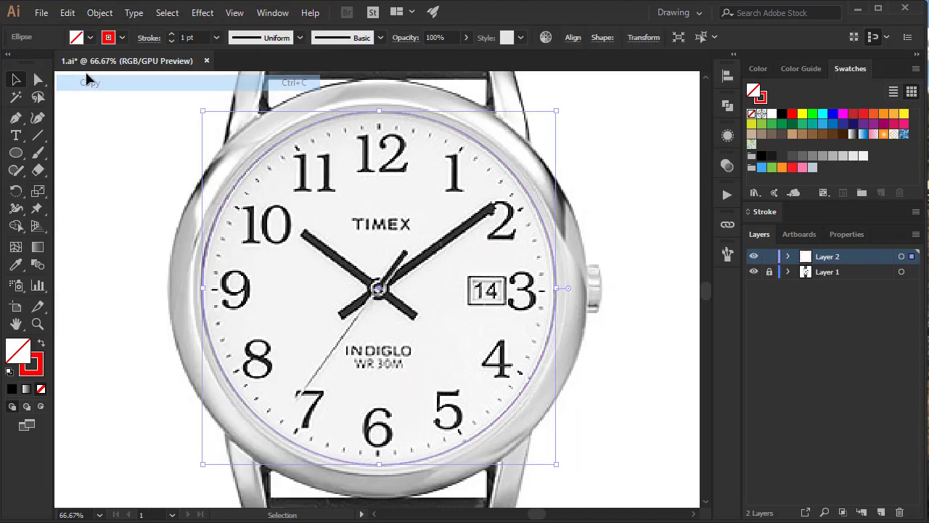
click(67, 12)
click(139, 120)
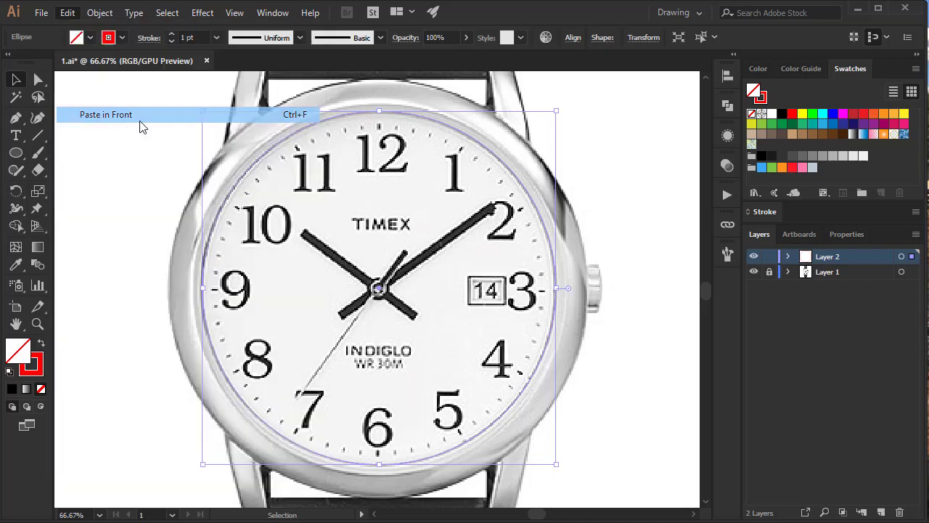
drag(556, 111, 565, 99)
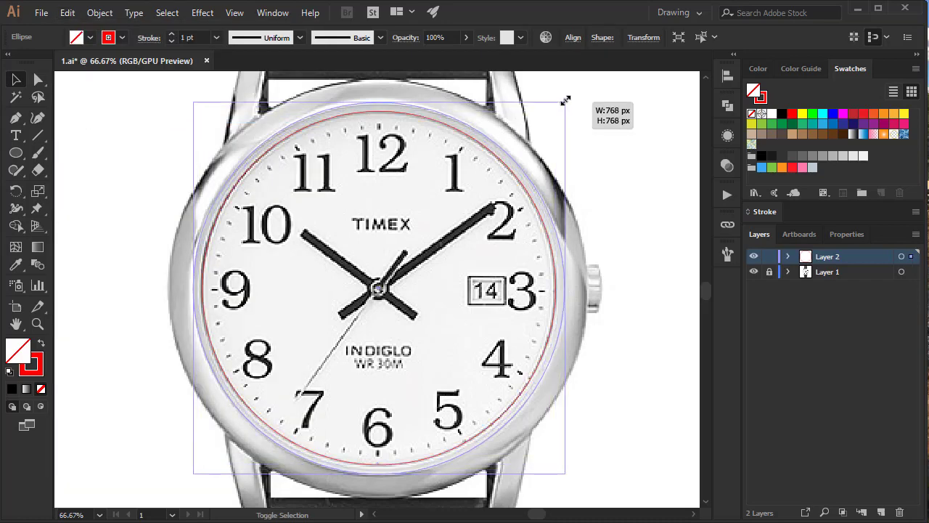
Step: Paste another circle copy in front and enlarge it to about 874 px around the case
click(67, 12)
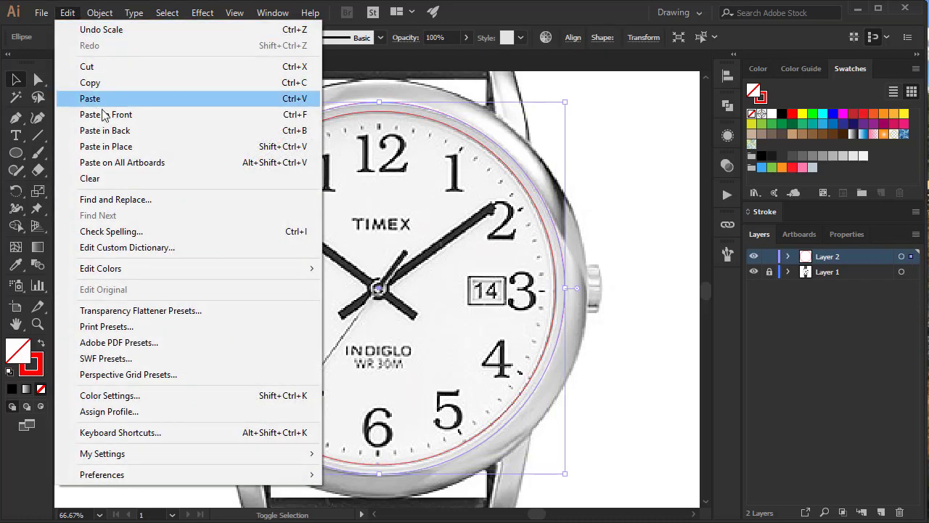
click(142, 114)
drag(557, 112, 588, 104)
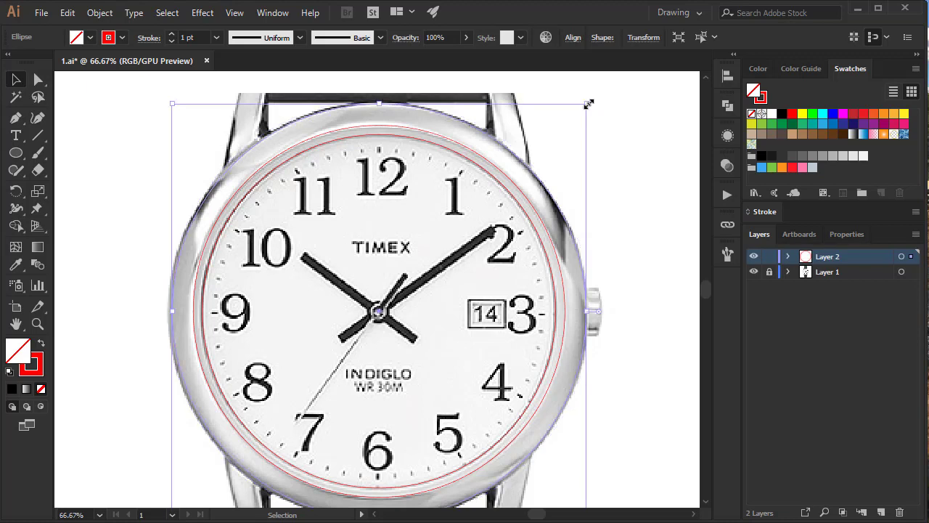
scroll(588, 103, down, 3)
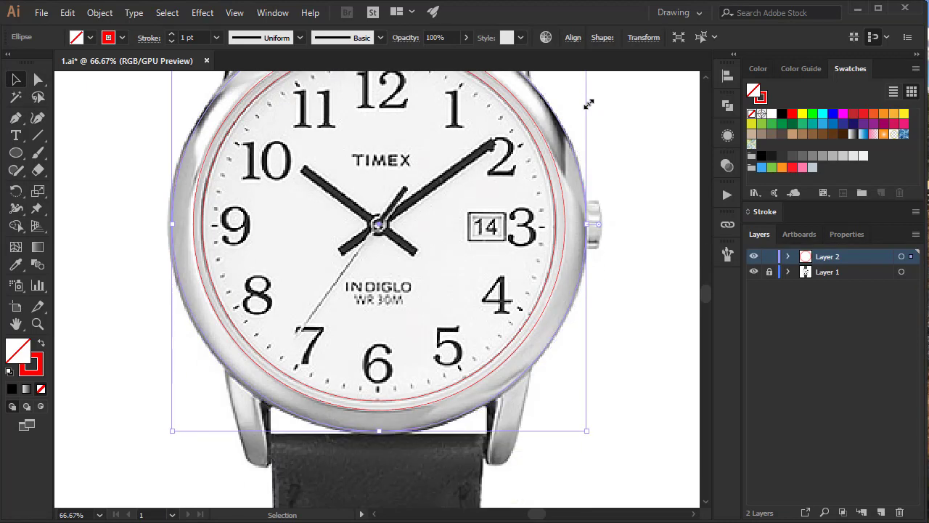
scroll(588, 104, up, 1)
scroll(588, 106, up, 2)
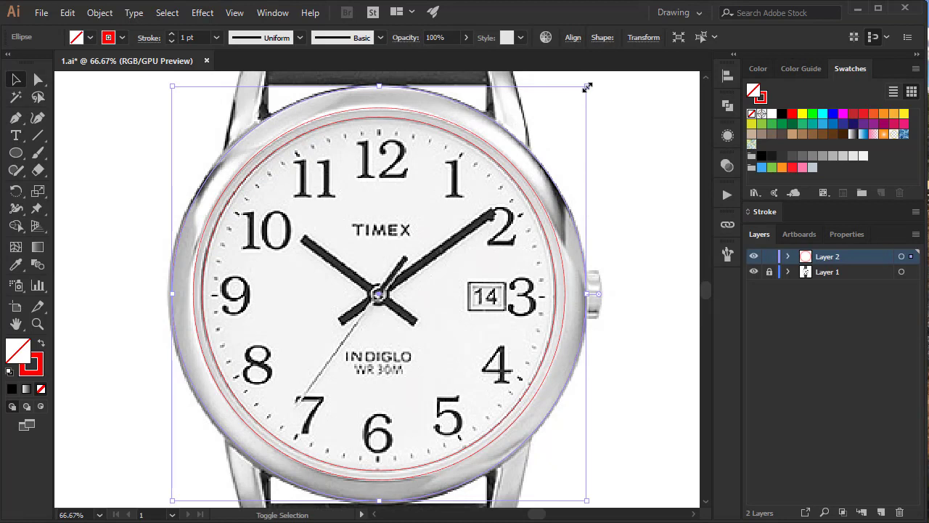
drag(587, 86, 588, 87)
Step: Set the case circle's height to 859 px in the Transform settings
click(638, 38)
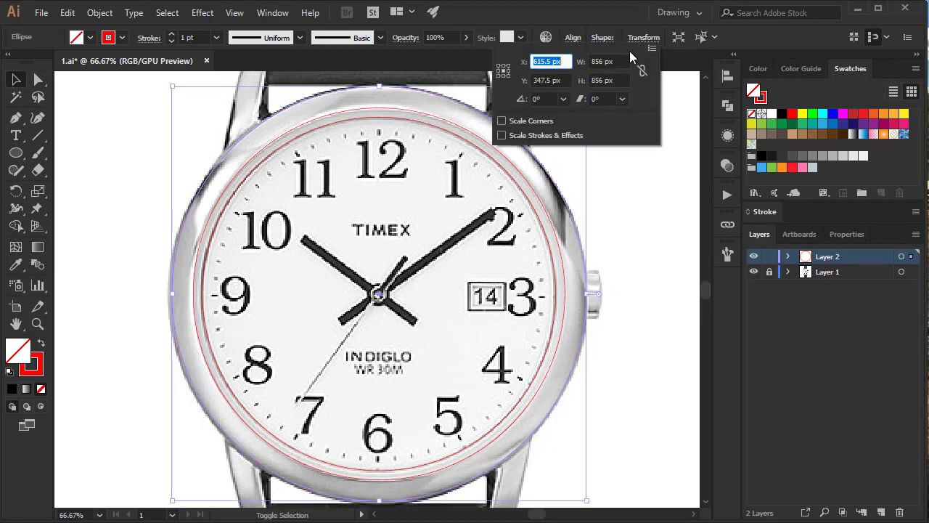
click(602, 80)
text(859)
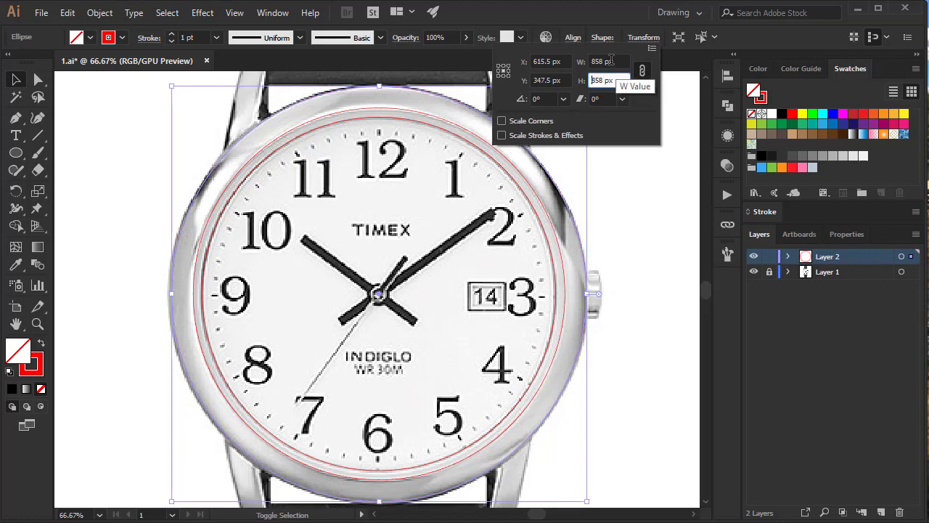
key(Return)
key(Escape)
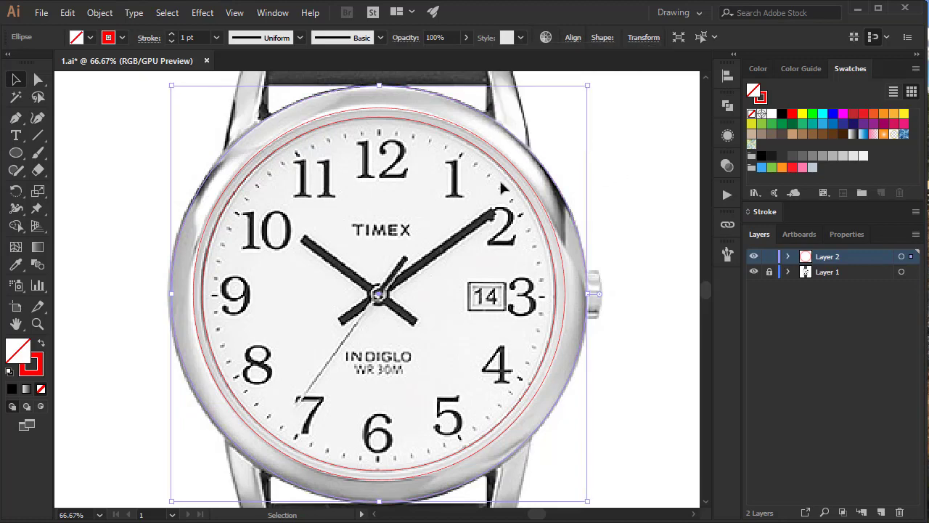
Step: Check the traced circles in Outline view, then zoom in on the watch face
scroll(499, 179, up, 1)
scroll(464, 186, up, 1)
scroll(439, 191, down, 3)
scroll(424, 192, down, 1)
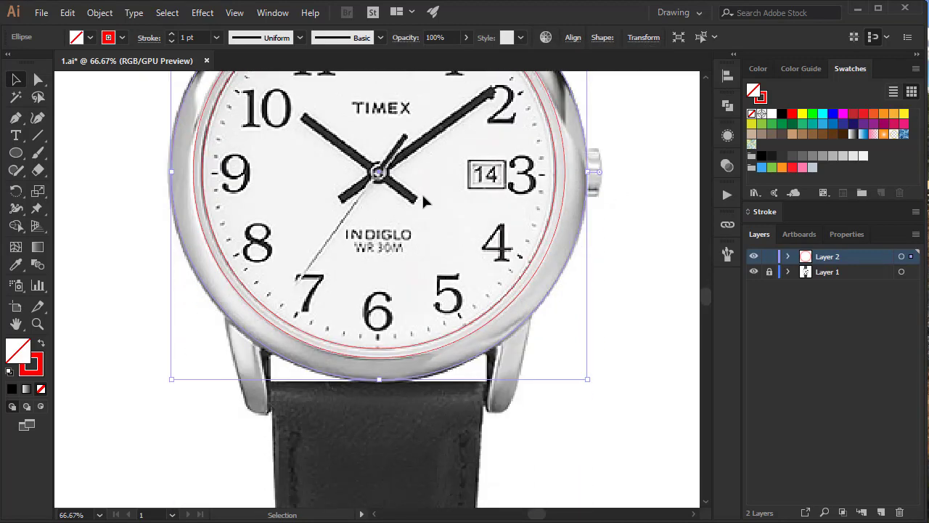
scroll(418, 192, down, 1)
scroll(380, 229, up, 3)
key(ctrl+minus)
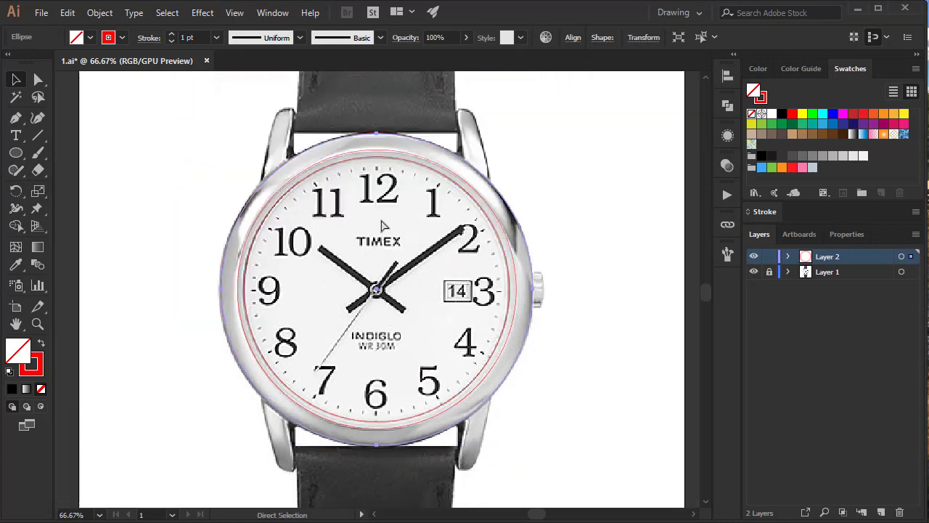
key(ctrl+y)
key(ctrl+y)
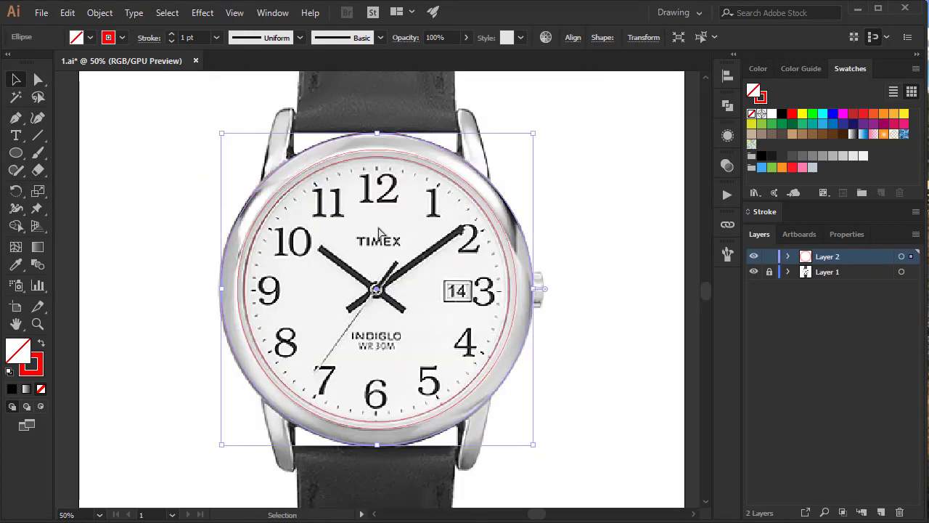
scroll(377, 240, down, 1)
key(ctrl+plus)
key(ctrl+plus)
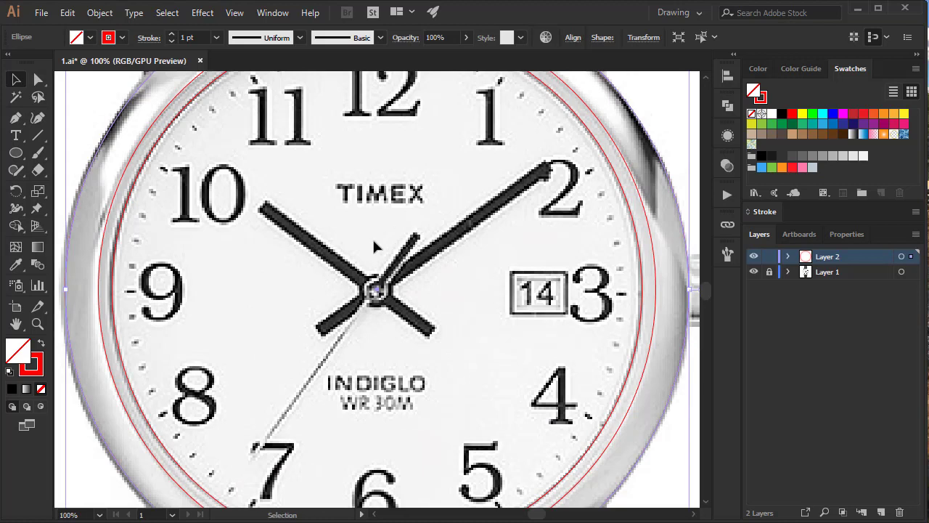
Step: Trace the hour and minute hands as two straight pen paths, nudging one endpoint
key(p)
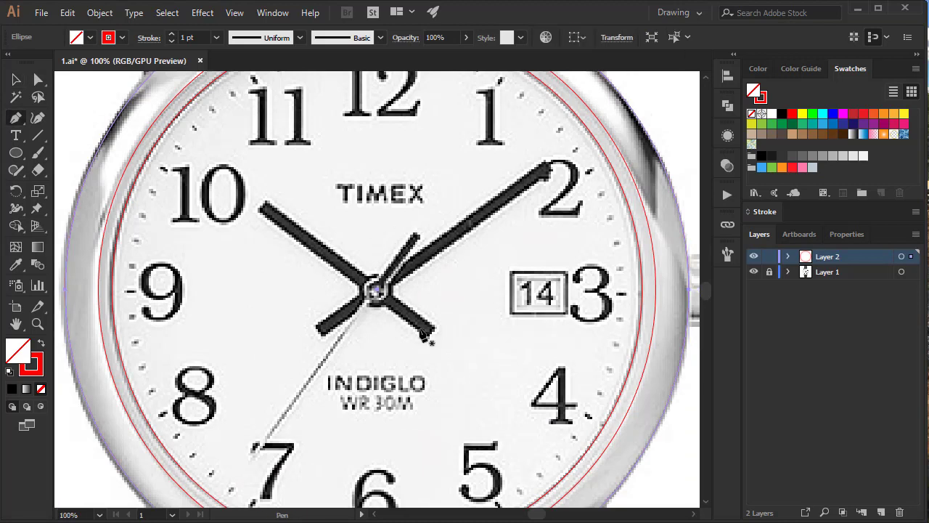
click(432, 333)
click(265, 209)
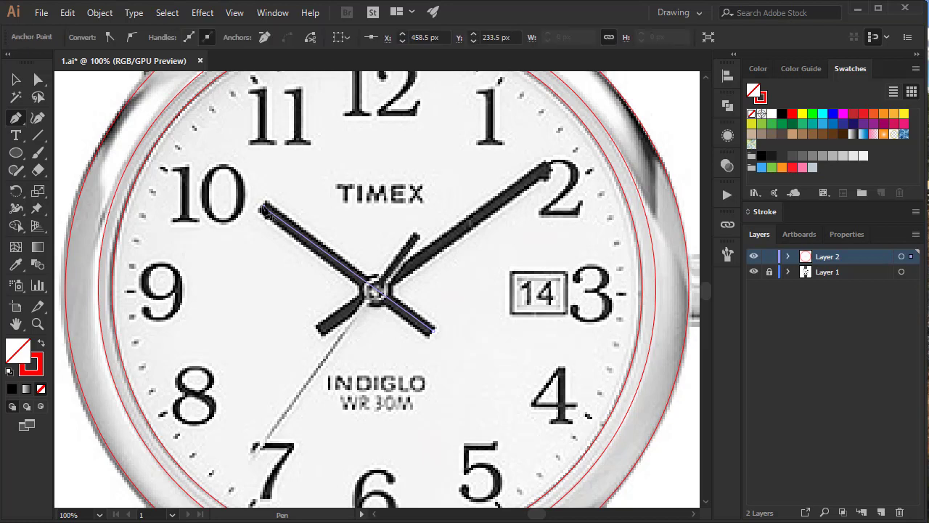
click(317, 330)
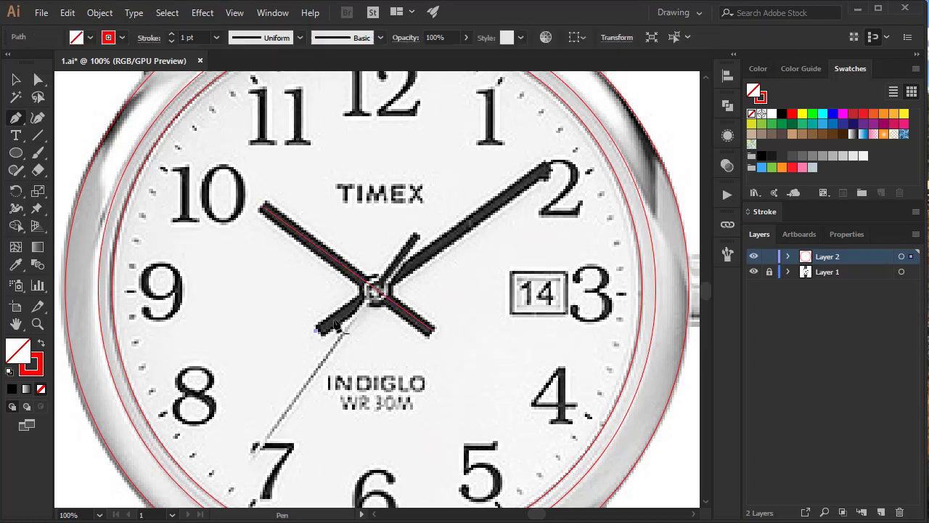
click(550, 170)
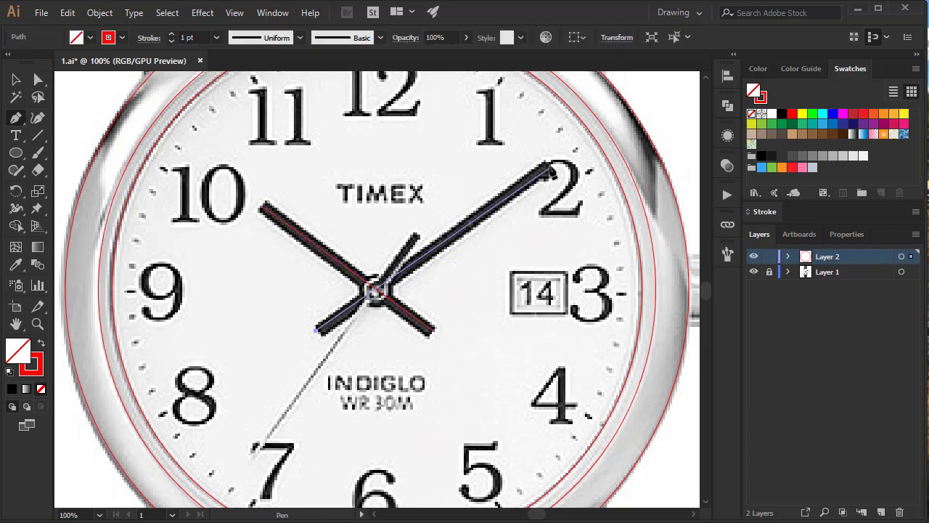
click(550, 170)
key(a)
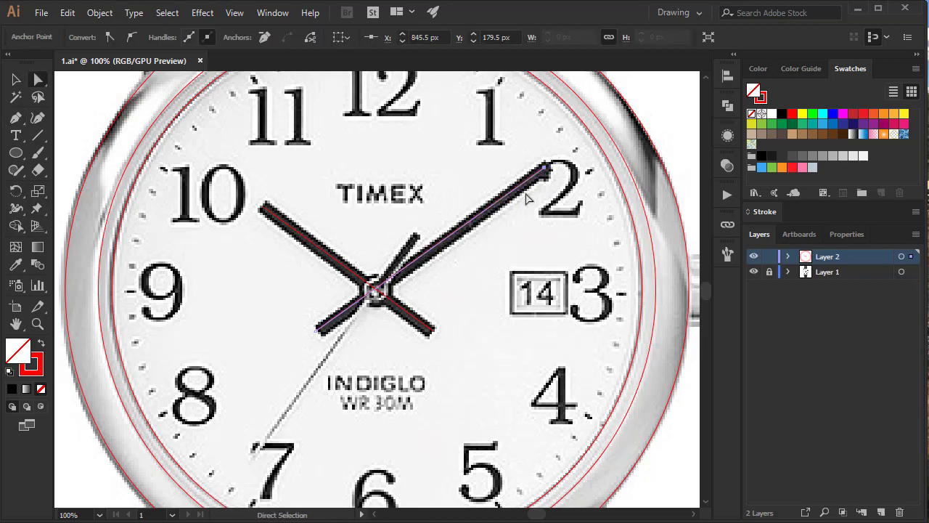
drag(302, 322, 320, 337)
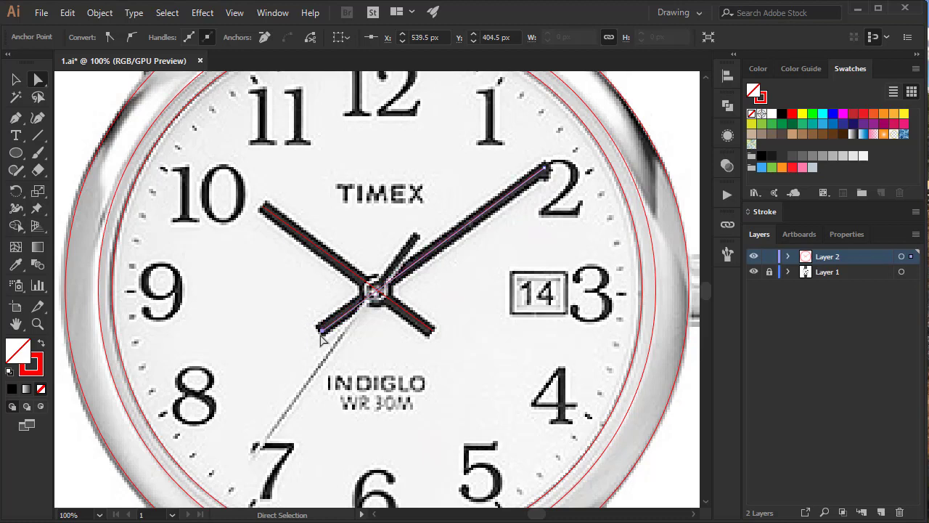
Step: Draw a thin straight line along the second hand toward 7, then deselect
key(p)
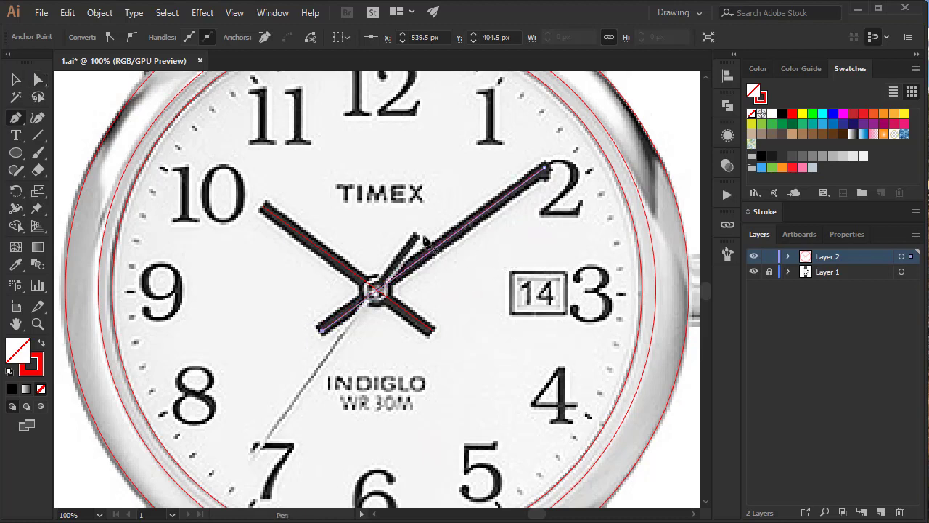
click(419, 234)
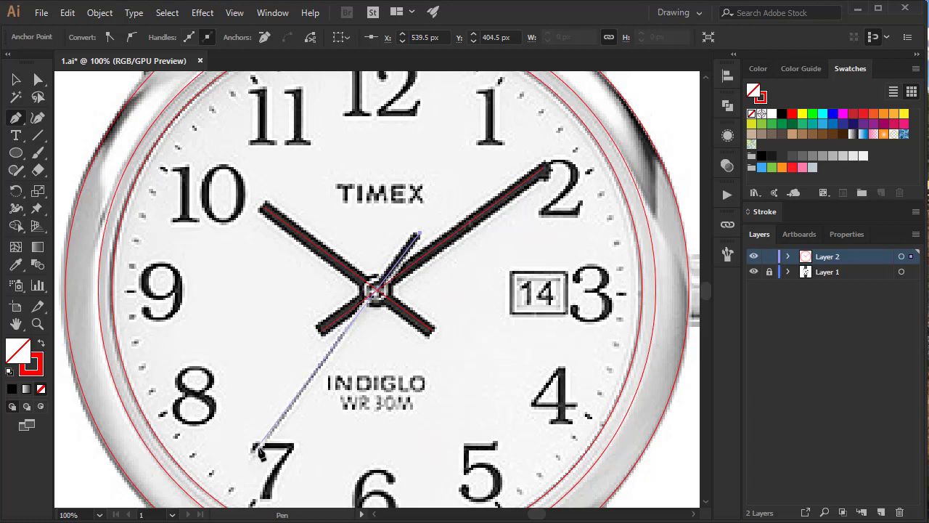
click(257, 447)
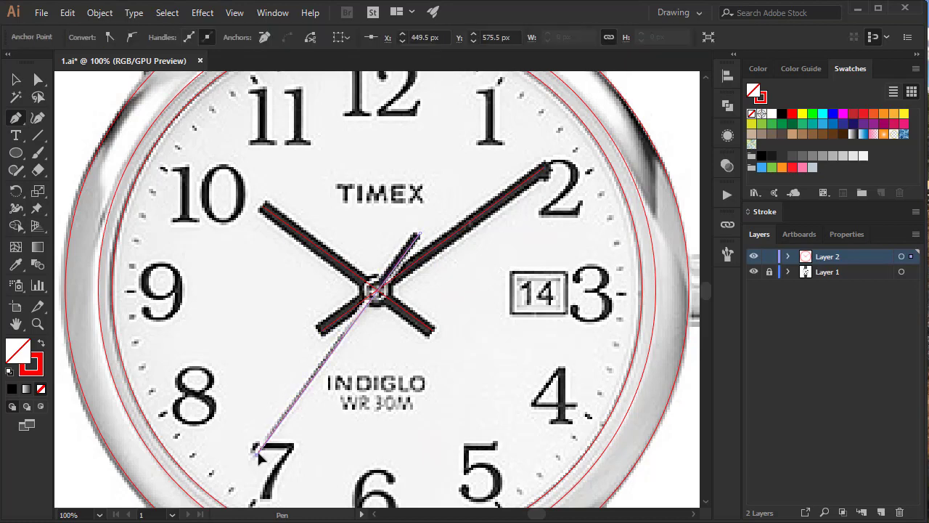
key(v)
key(ctrl+shift+a)
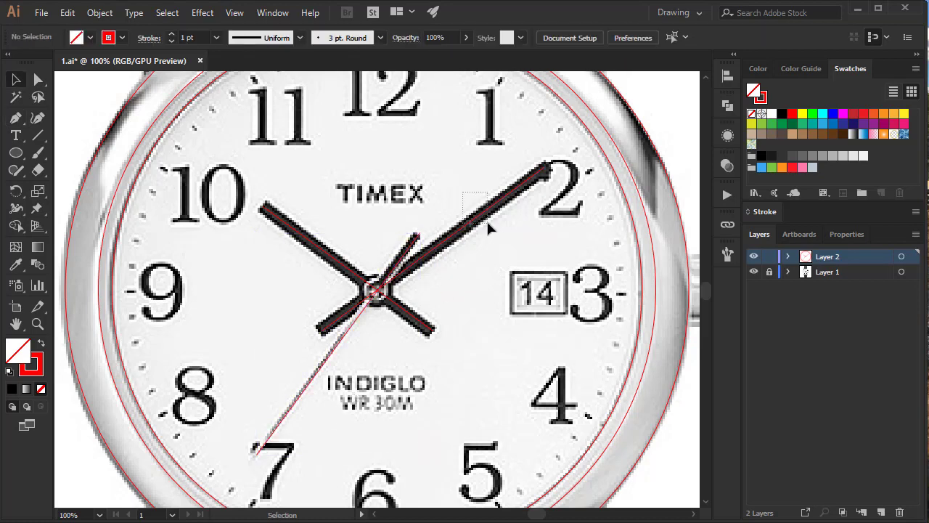
Step: Set the hand pointing to 2 to a 15 pt stroke
drag(462, 192, 488, 224)
scroll(192, 37, up, 3)
scroll(195, 37, up, 4)
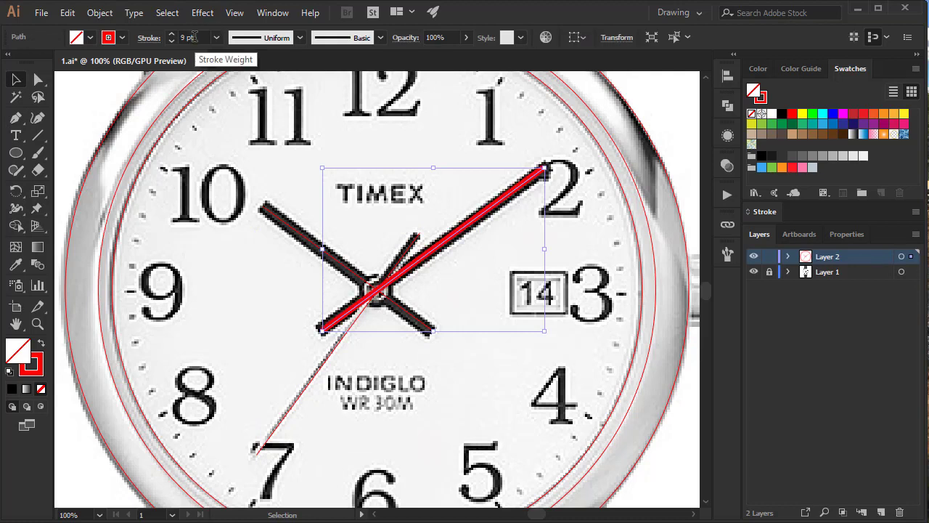
scroll(194, 36, up, 2)
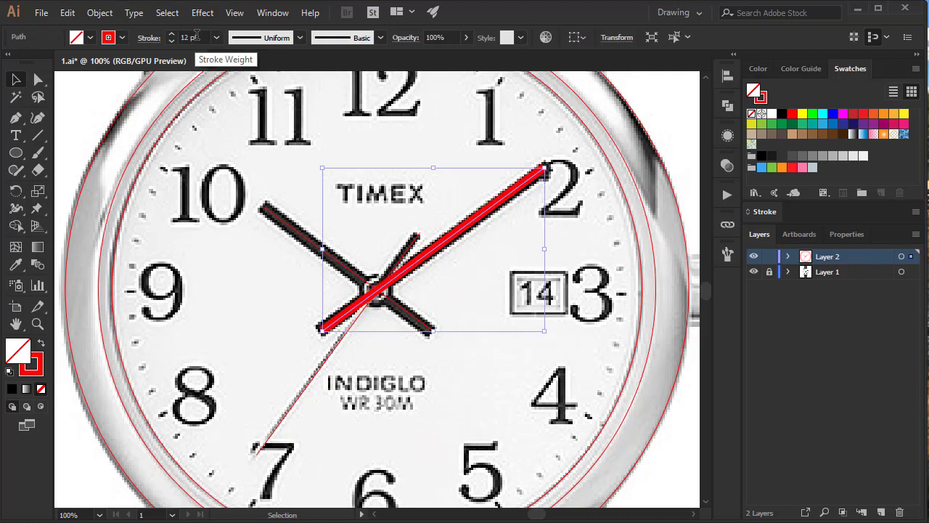
scroll(206, 37, up, 2)
scroll(207, 37, up, 1)
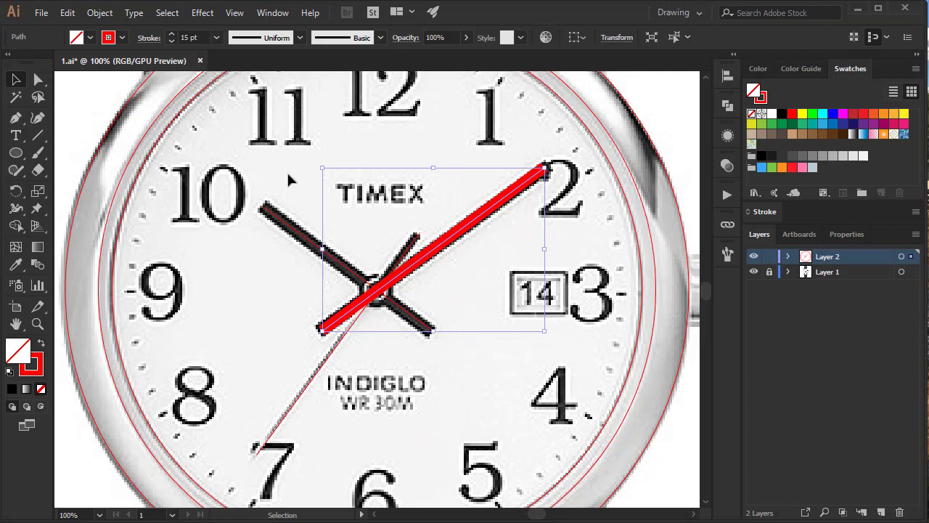
Step: Set the hand from 10 to a 20 pt stroke
click(287, 229)
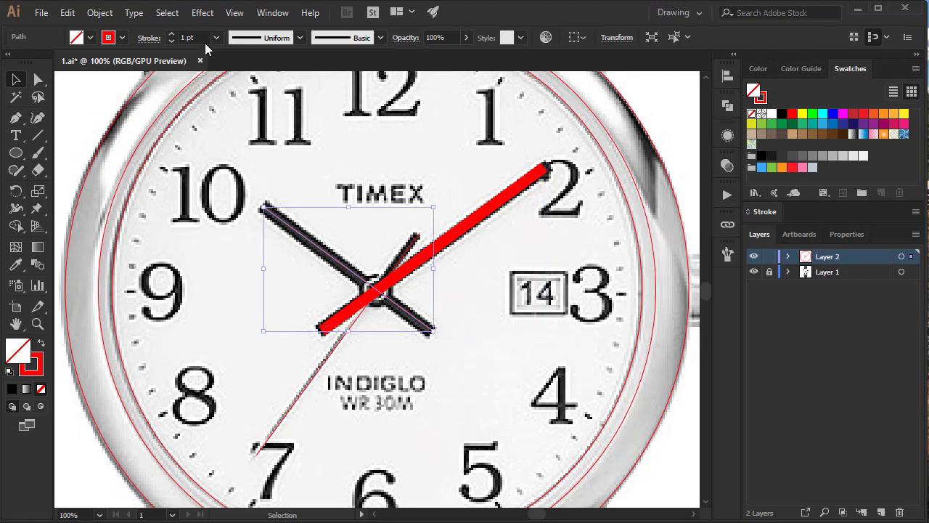
scroll(204, 36, up, 15)
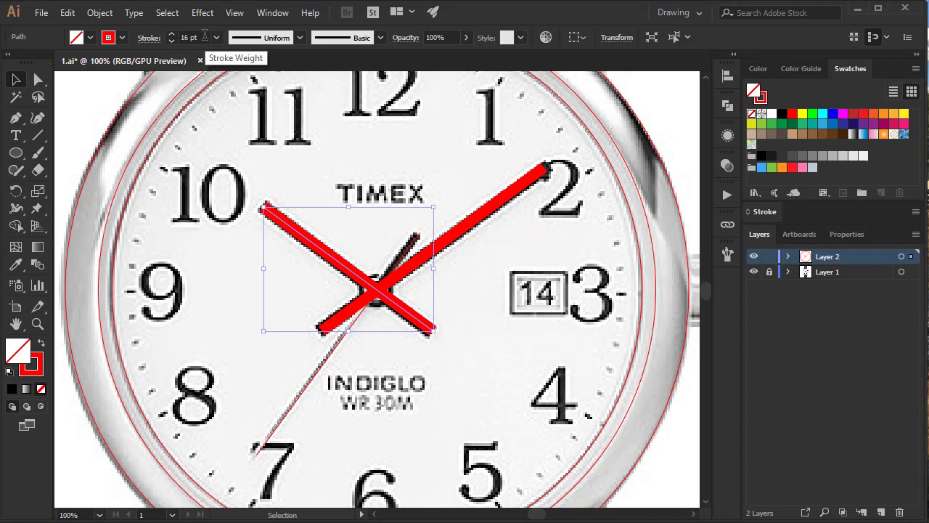
scroll(204, 36, up, 3)
scroll(205, 36, up, 1)
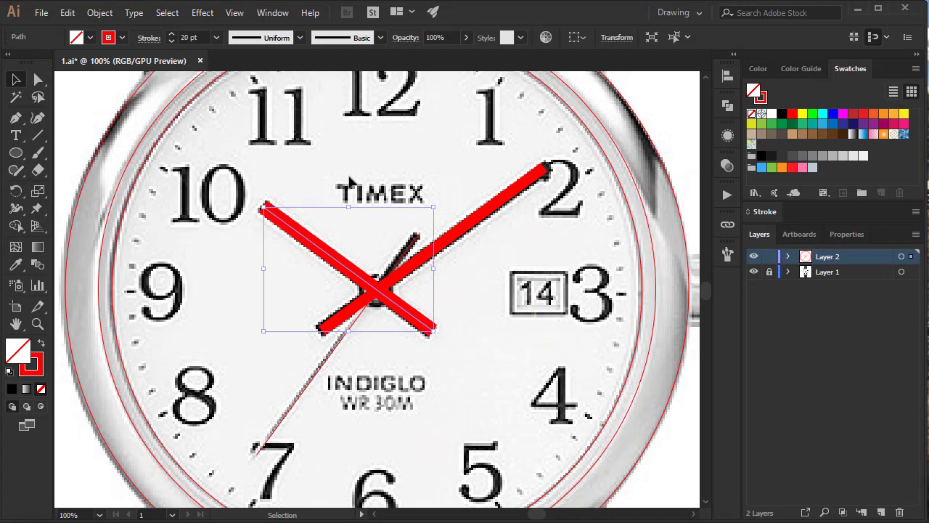
Step: Set the thin second-hand line to a 5 pt stroke
click(464, 276)
click(409, 248)
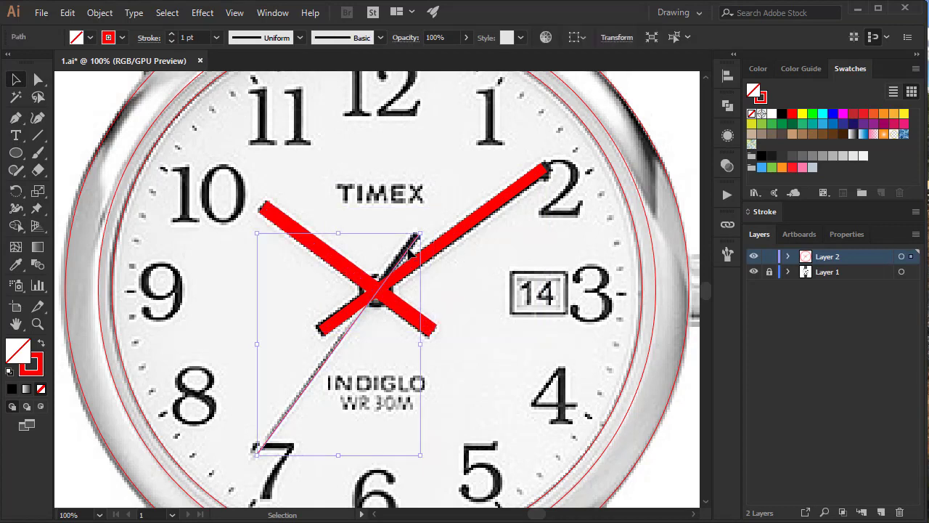
scroll(194, 38, up, 2)
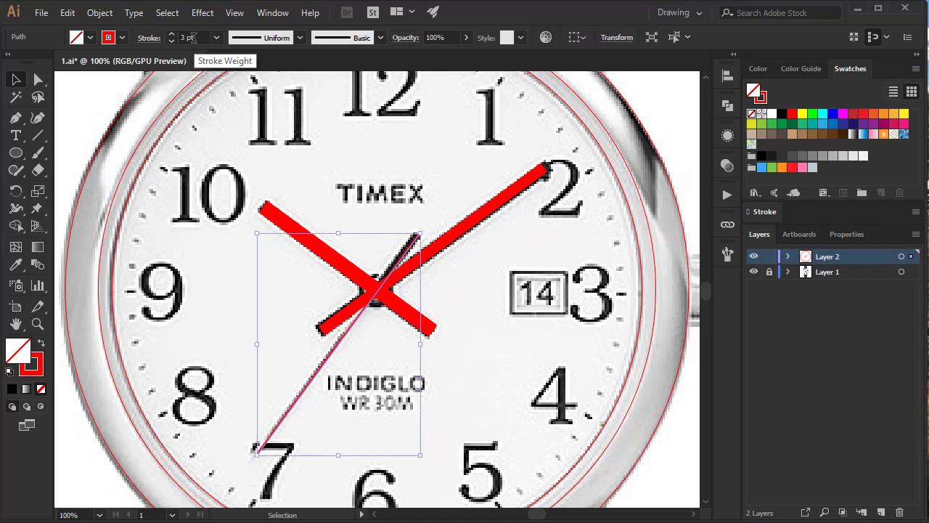
scroll(193, 38, up, 1)
scroll(194, 38, up, 1)
click(503, 267)
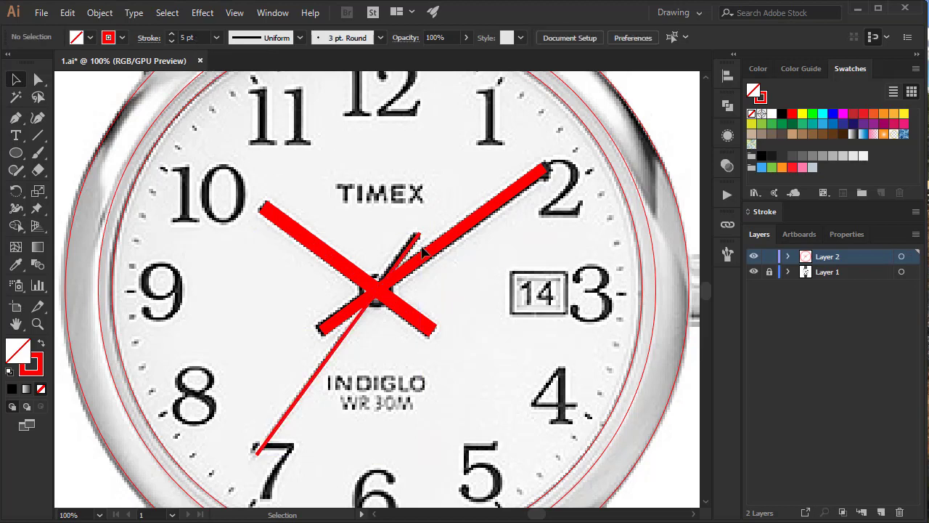
click(415, 245)
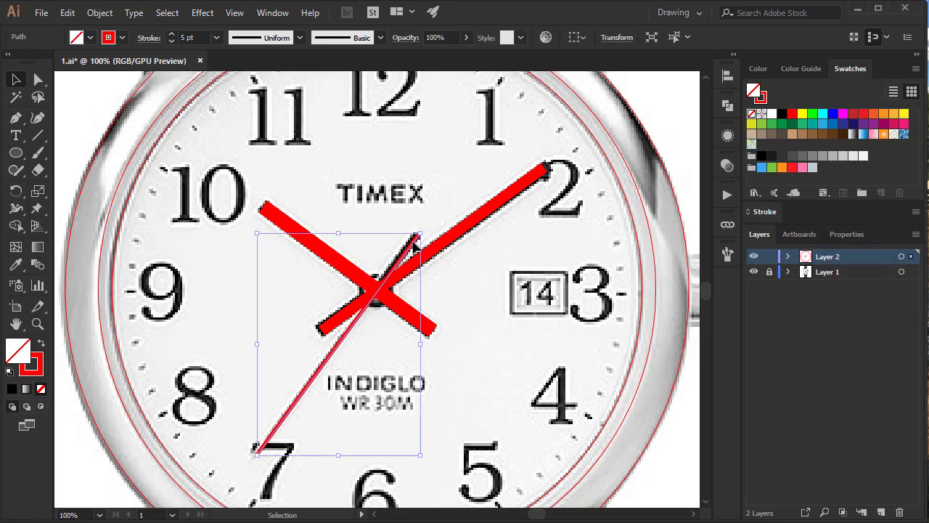
Step: Duplicate the second-hand line in front and zoom in on the hands' centre
click(73, 12)
mouse_move(99, 12)
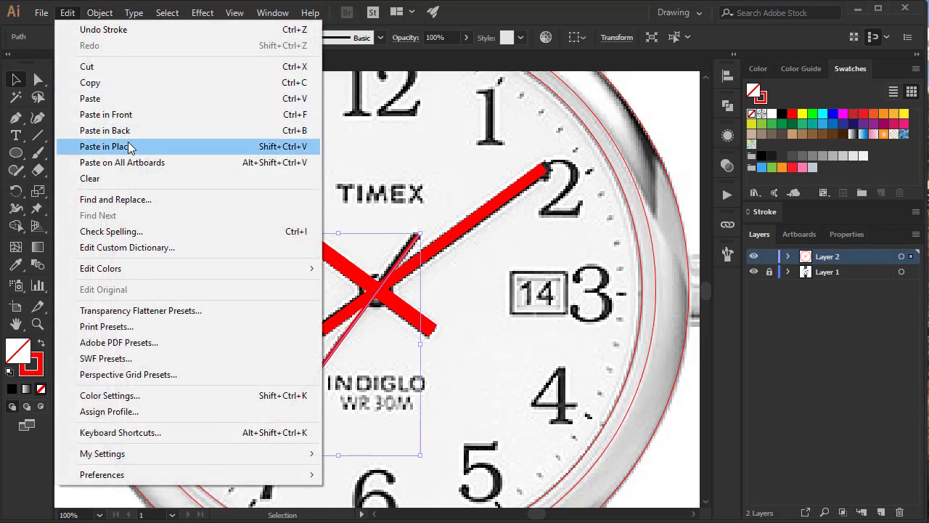
click(132, 89)
click(67, 13)
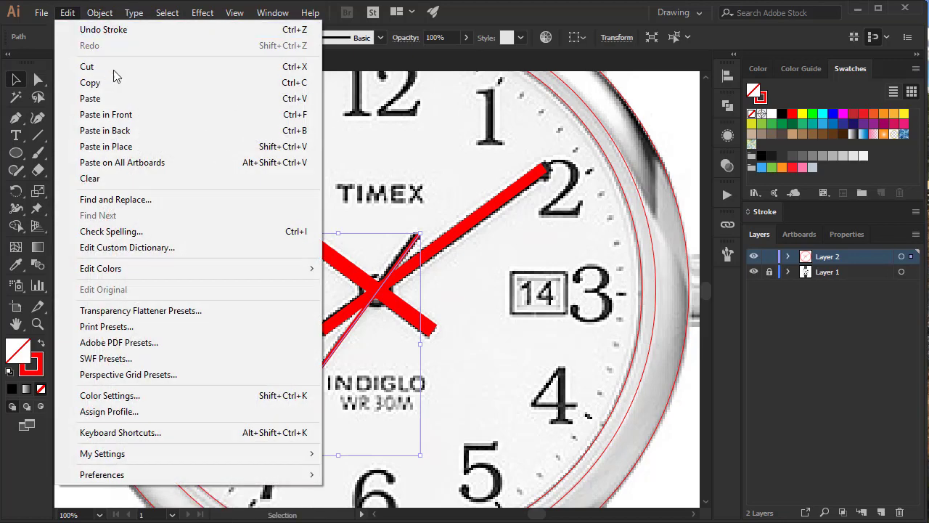
click(127, 115)
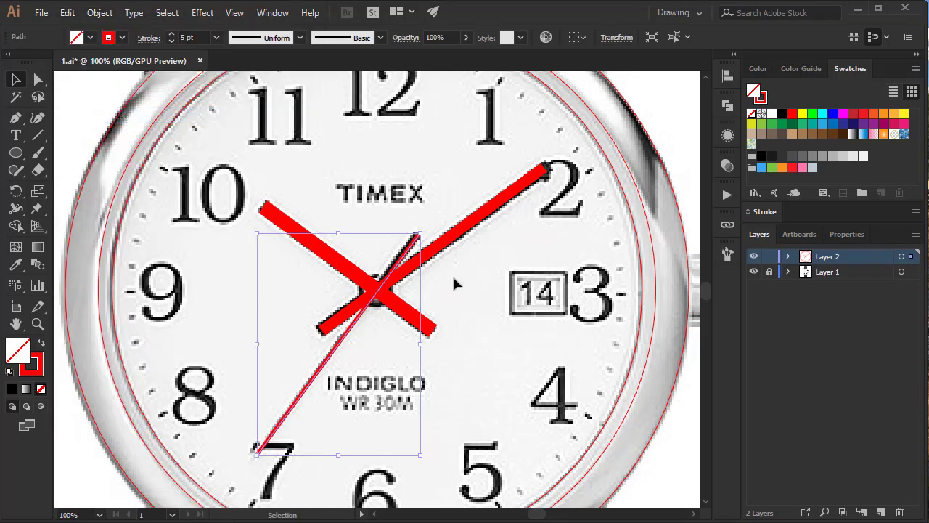
key(ctrl+plus)
key(ctrl+plus)
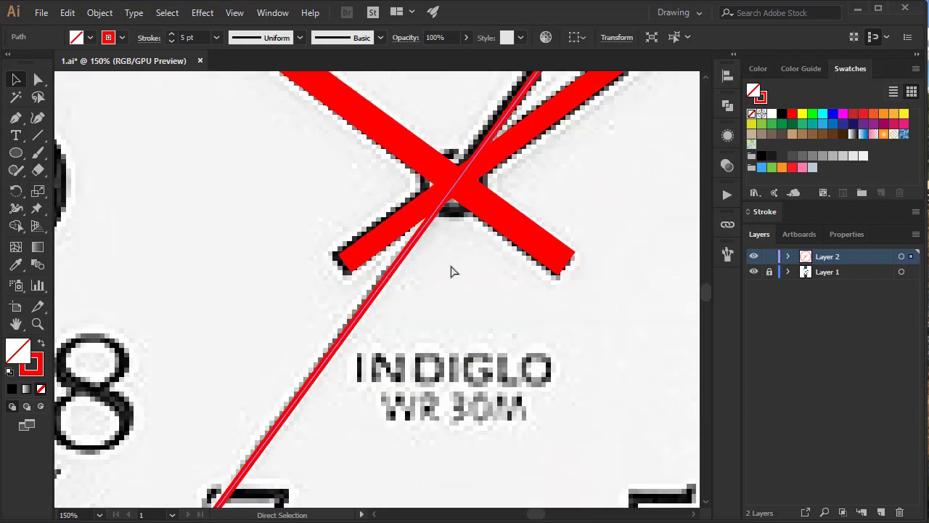
scroll(392, 247, up, 3)
scroll(334, 227, up, 1)
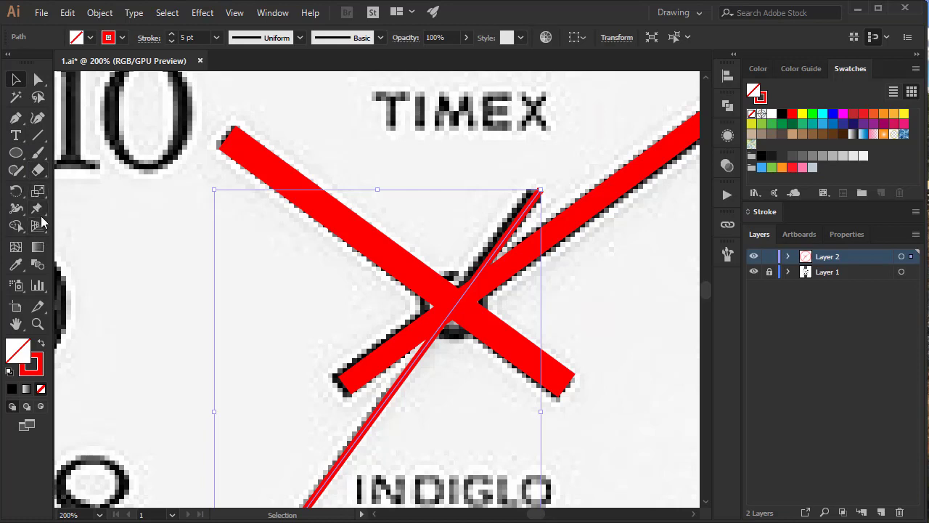
Step: Trim the duplicate to a short hand from the centre using anchor tools and make it black
right_click(16, 117)
click(101, 135)
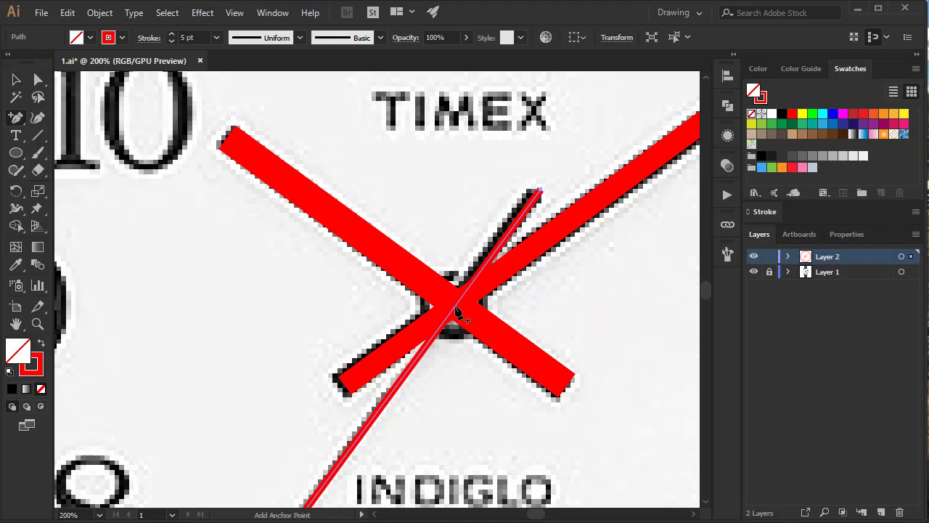
click(453, 308)
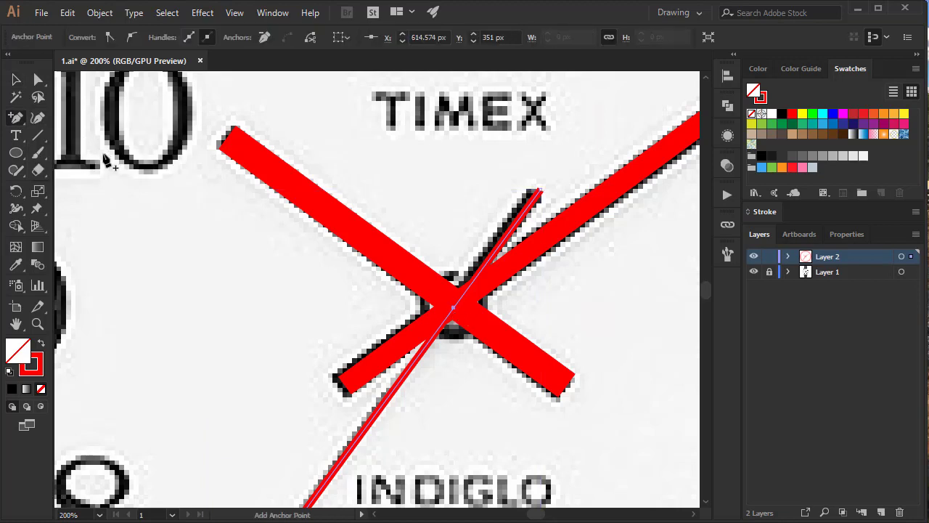
right_click(22, 122)
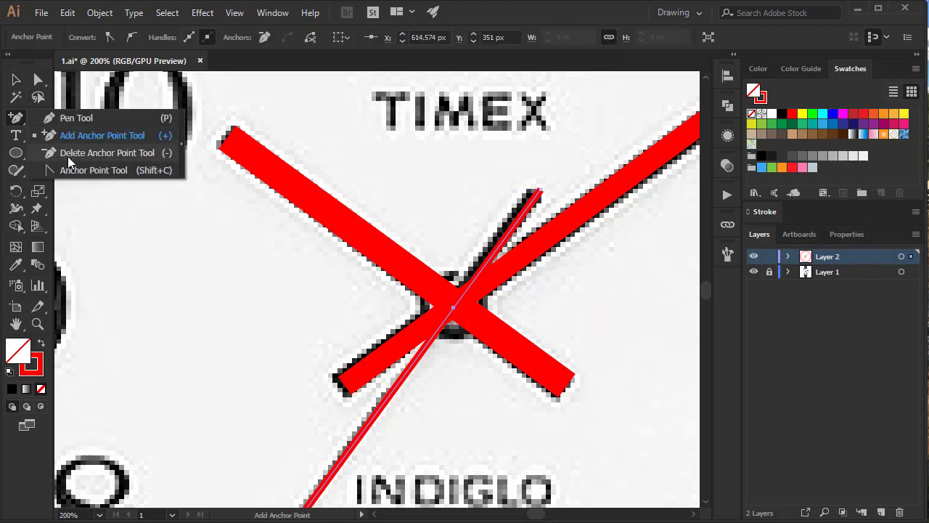
click(106, 152)
scroll(315, 245, down, 3)
scroll(218, 435, down, 2)
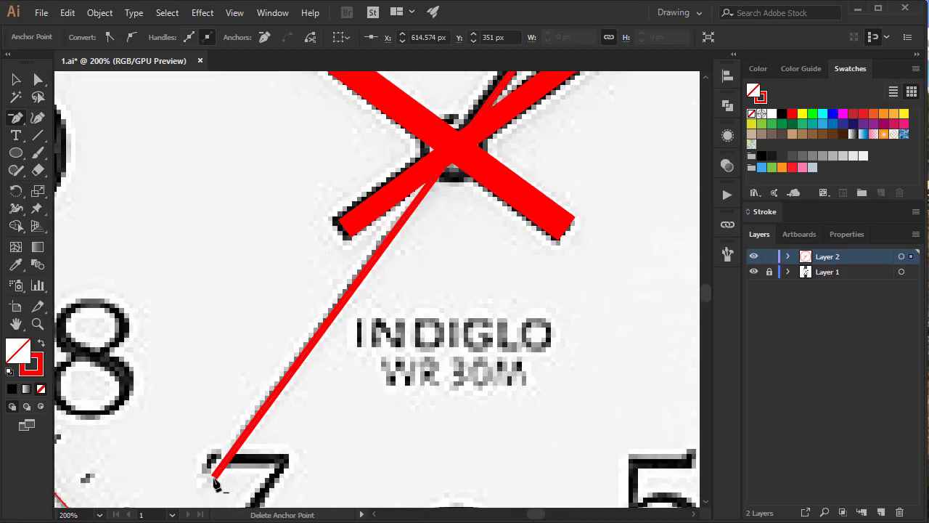
scroll(453, 284, up, 4)
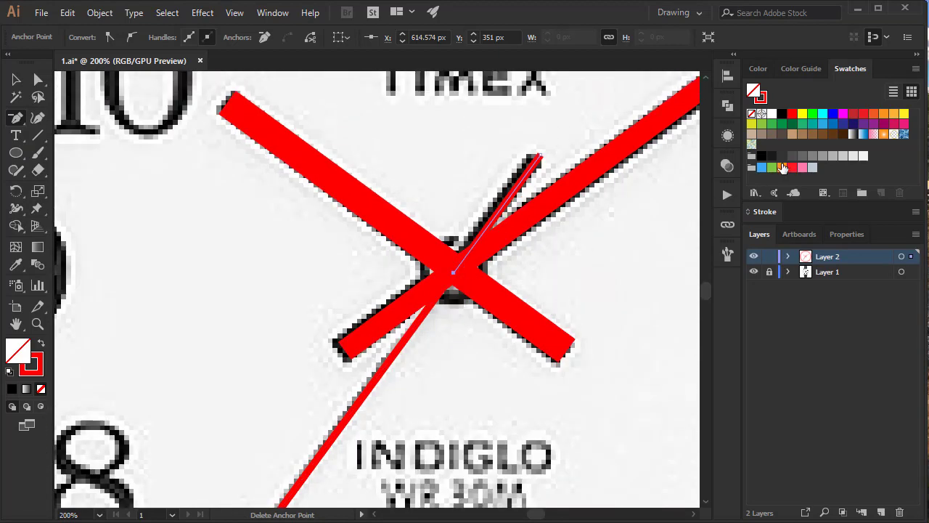
click(782, 114)
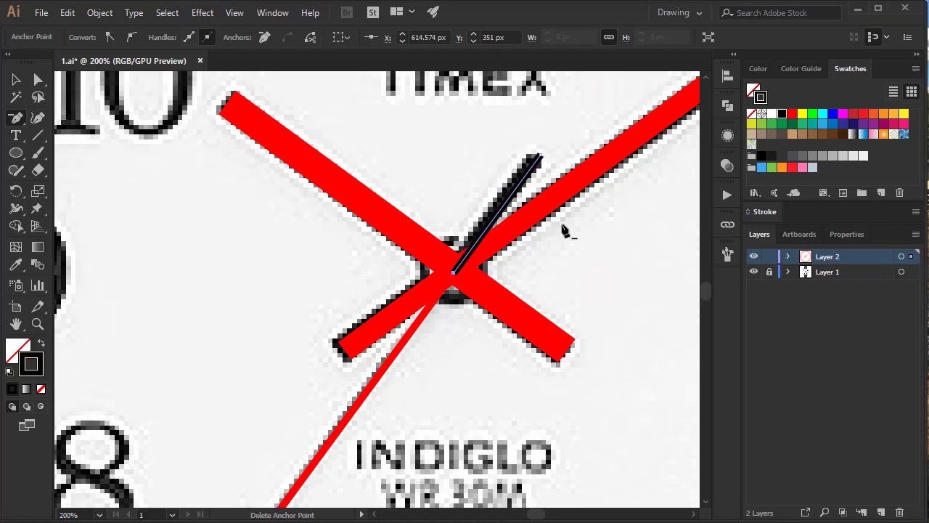
Step: Set the short black hand's stroke to 8 pt and add the red seconds line to the selection
key(v)
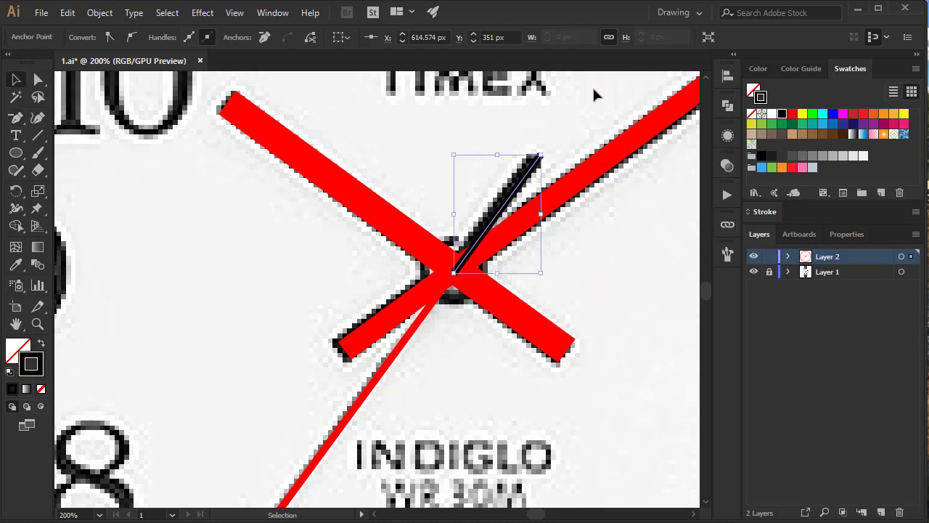
click(488, 170)
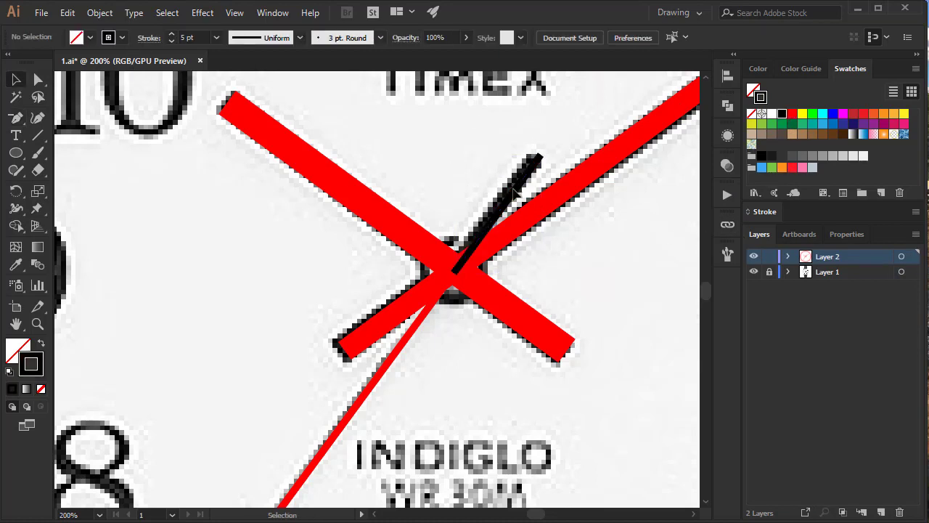
click(517, 195)
scroll(198, 36, up, 2)
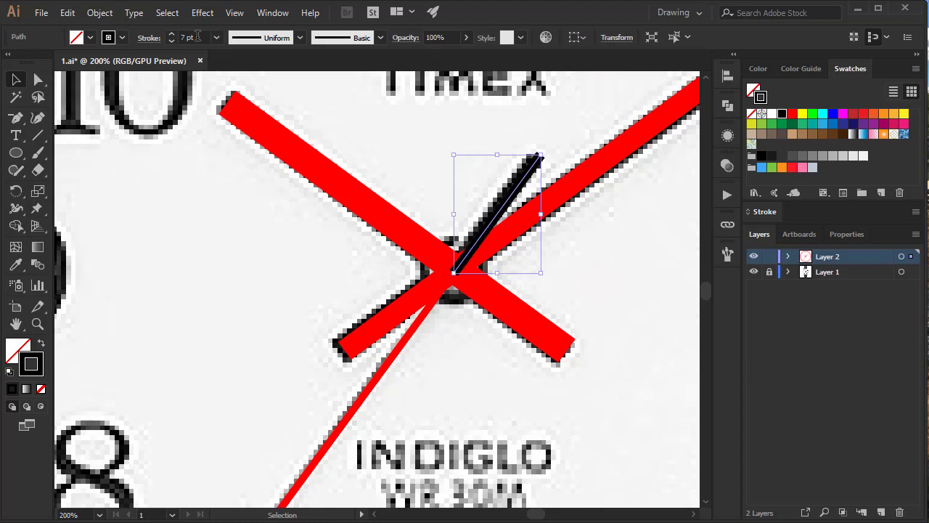
scroll(198, 37, up, 1)
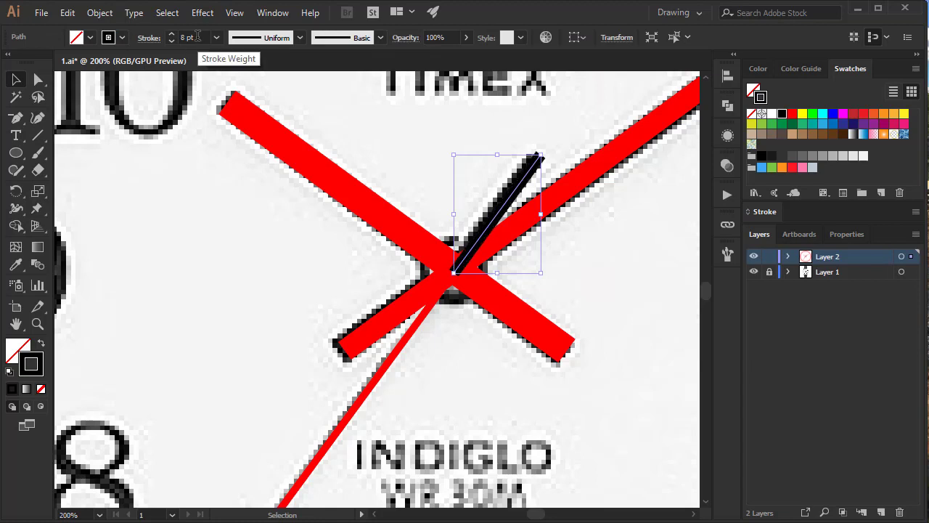
key(Up)
key(Up)
key(Down)
key(Down)
shift+click(405, 341)
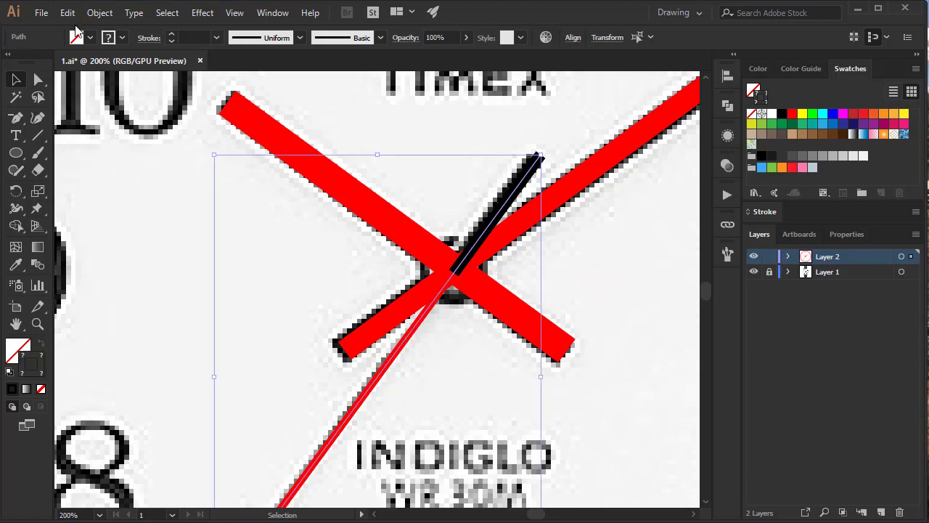
Step: Expand the hand strokes into shapes and unite the short hand with the thin seconds line
click(99, 12)
click(167, 148)
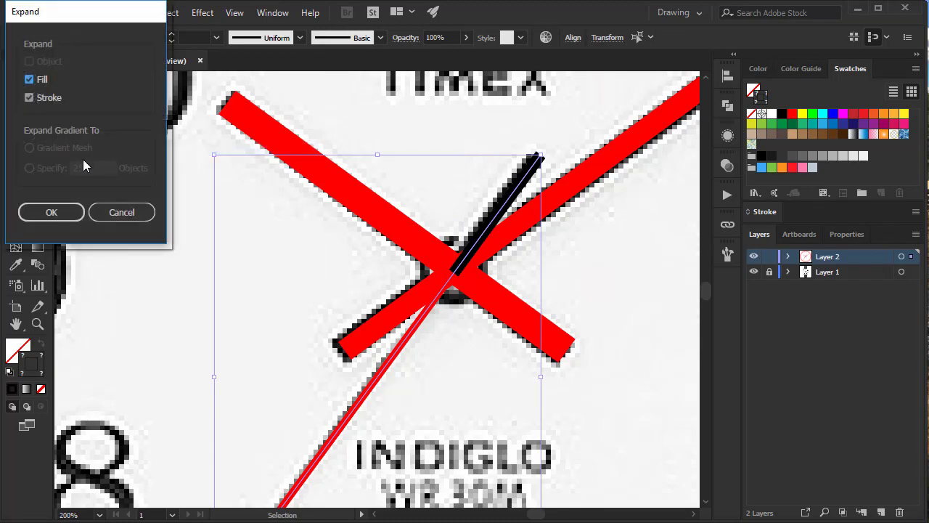
click(50, 210)
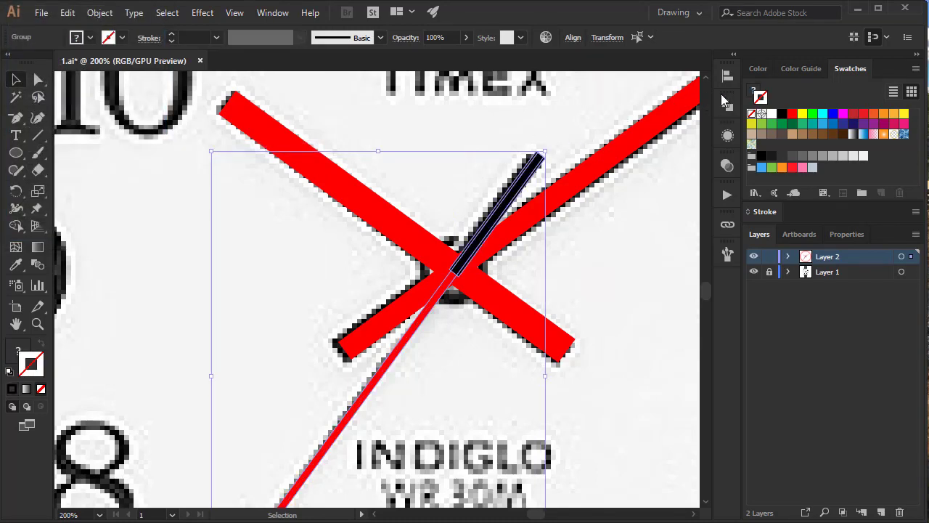
click(723, 102)
click(557, 135)
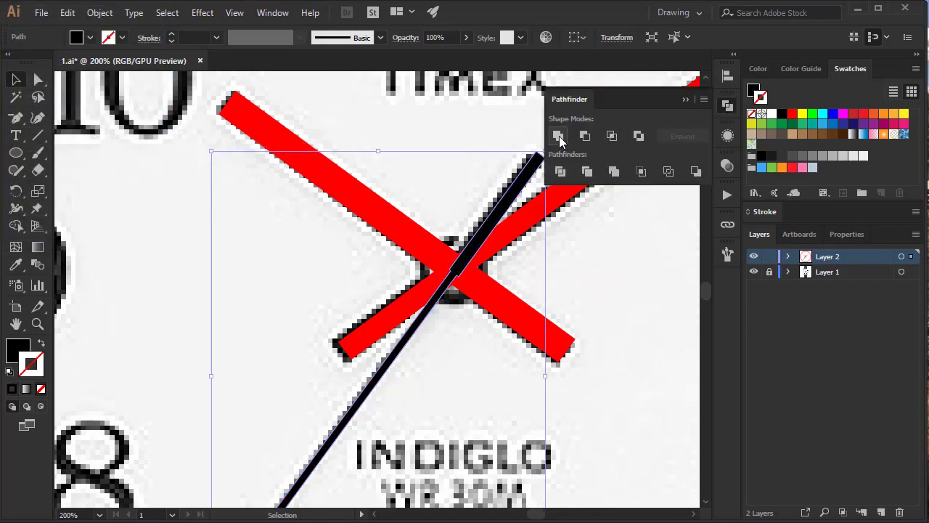
Step: Expand the two red bars into shapes with no stroke and a black fill
click(612, 276)
scroll(607, 276, up, 2)
scroll(607, 276, up, 1)
click(568, 261)
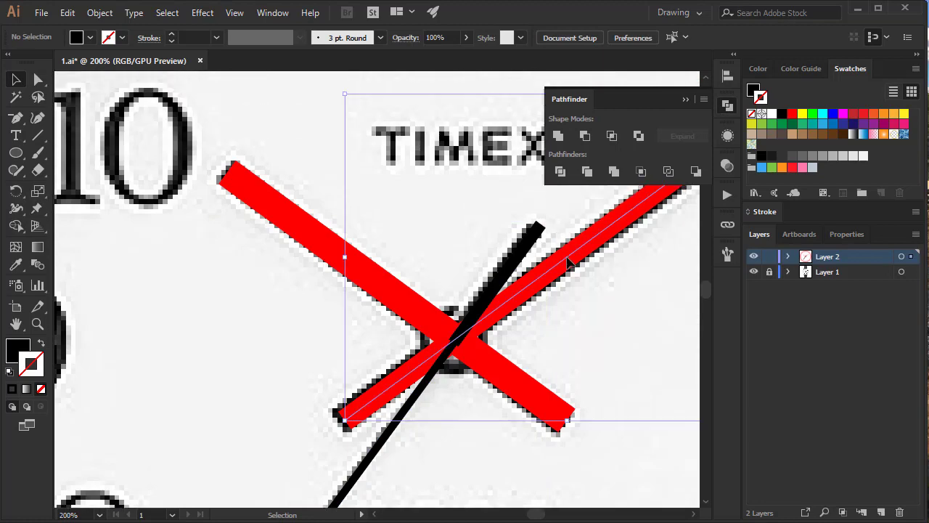
shift+click(498, 373)
click(99, 12)
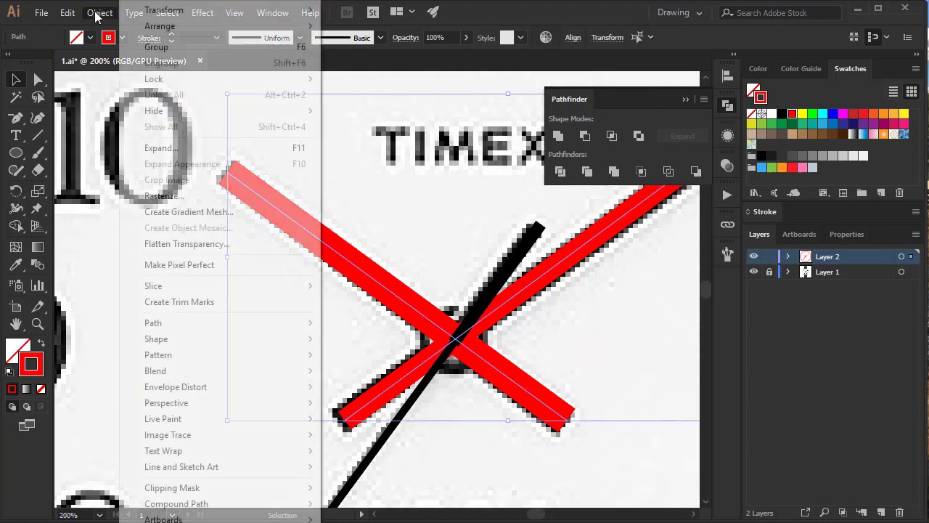
click(159, 147)
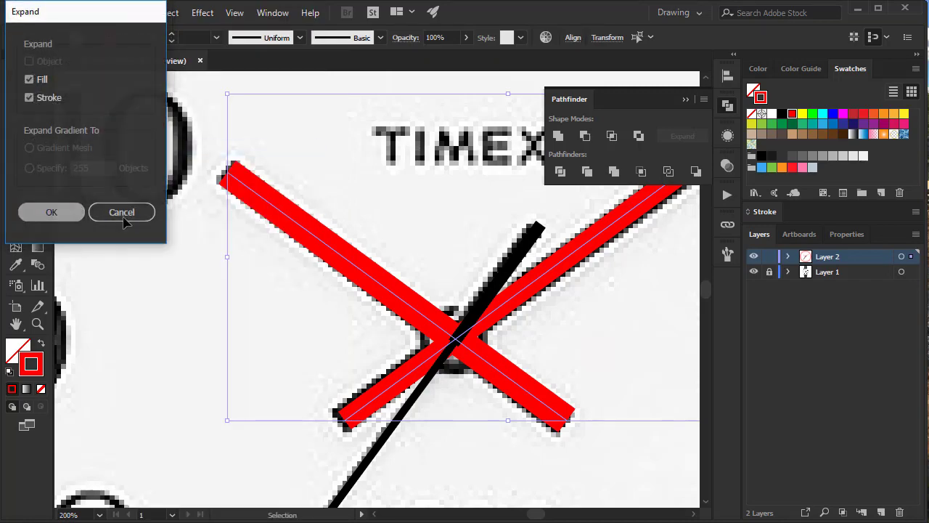
click(52, 212)
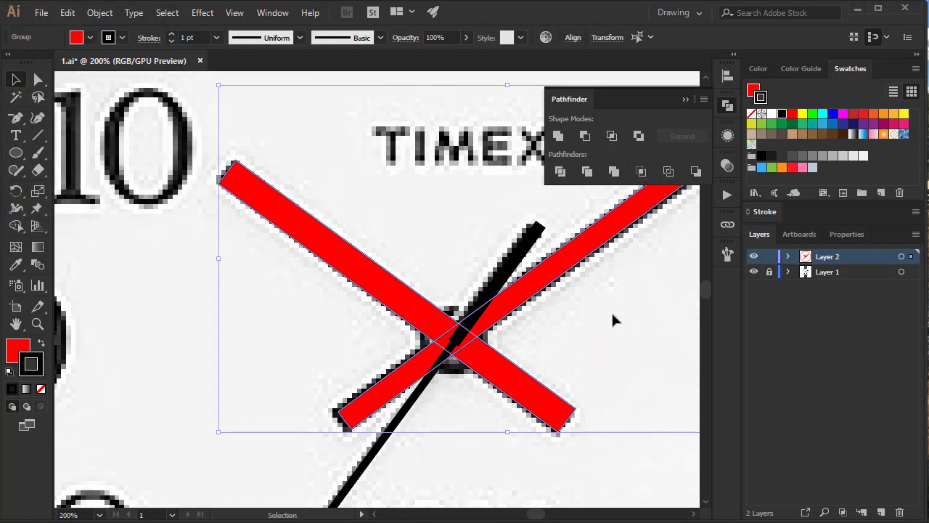
key(slash)
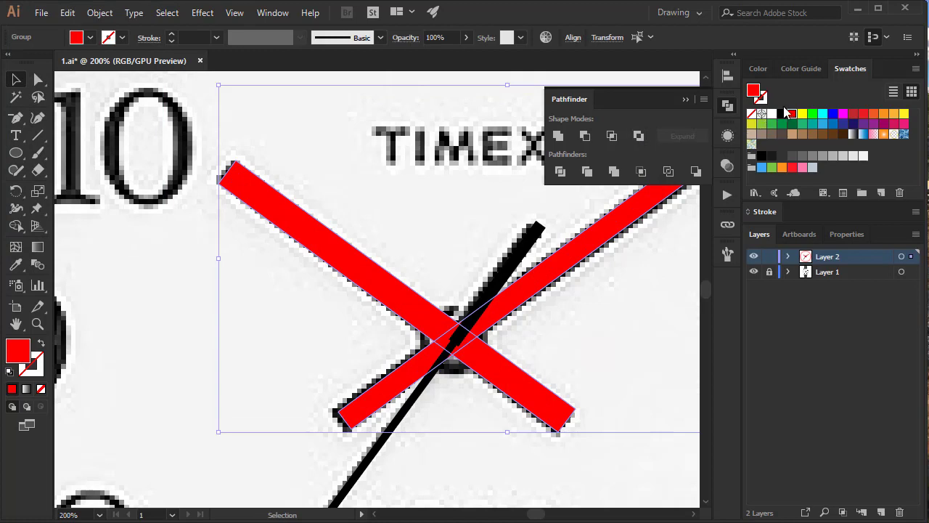
click(784, 114)
Step: Select all the hands together to confirm they are solid black, then deselect
drag(409, 246, 476, 392)
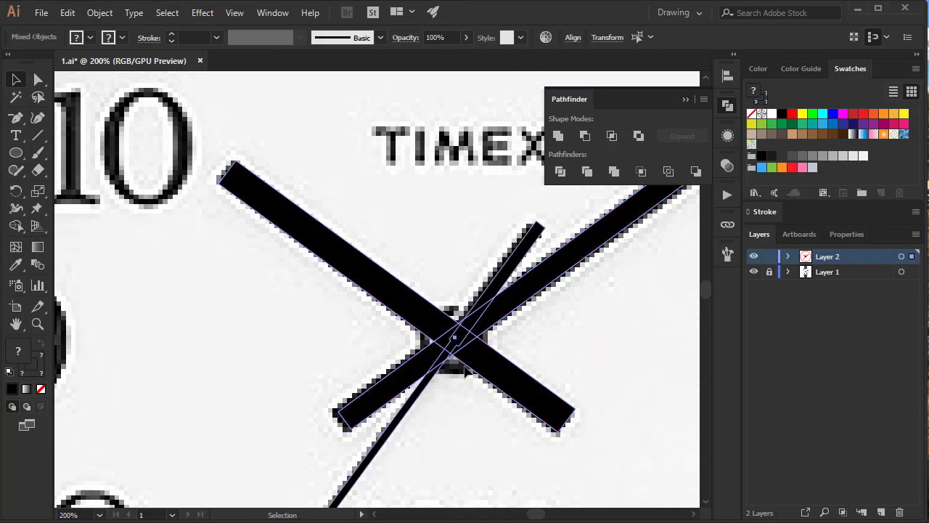
click(537, 335)
scroll(537, 334, down, 1)
key(l)
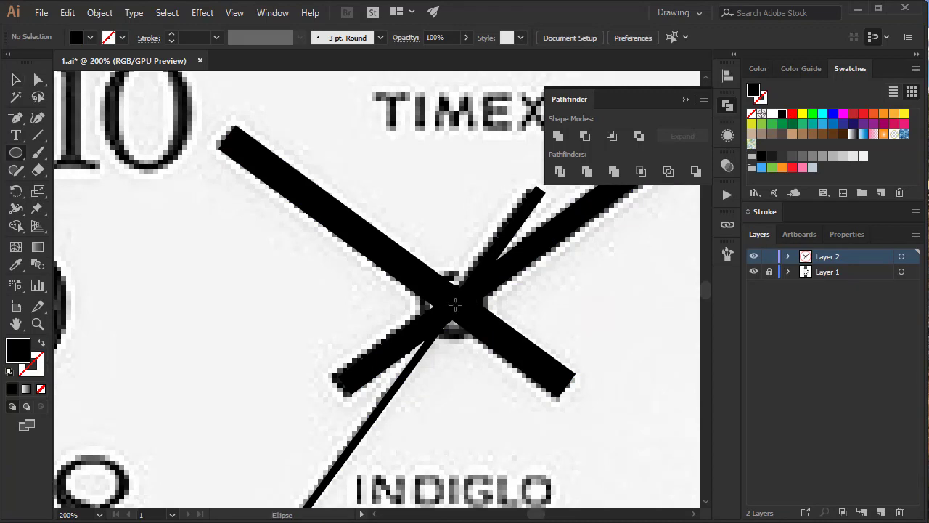
Step: Draw a circle over the hands' centre and swap it to a black stroke with no fill
drag(455, 304, 481, 346)
key(shift+x)
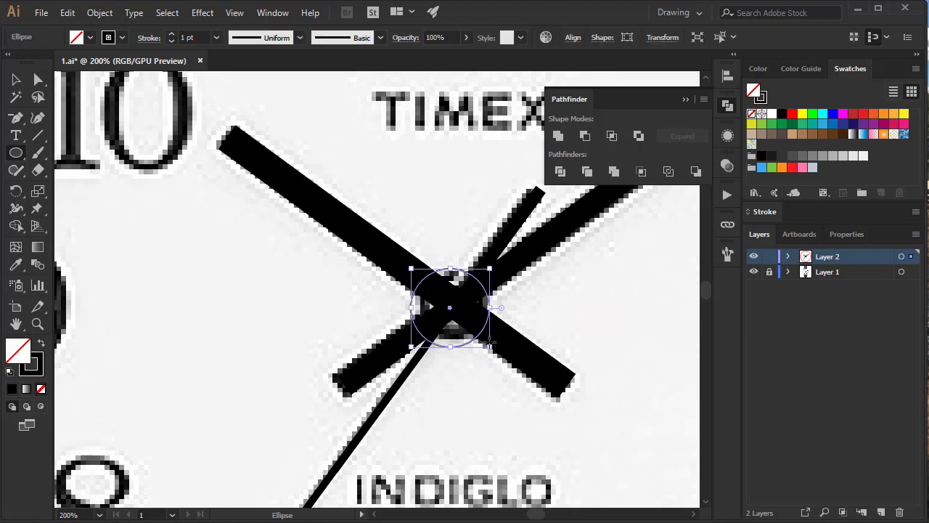
key(v)
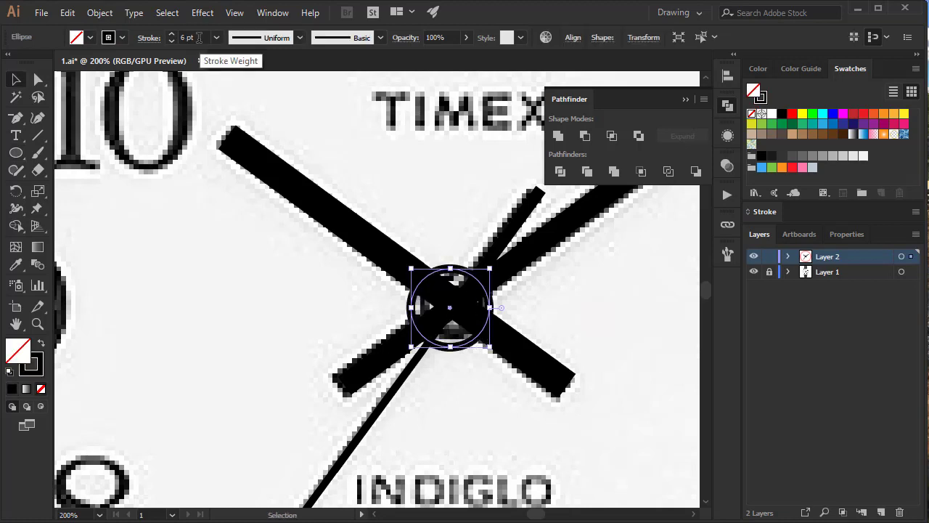
click(573, 296)
Step: Zoom out to the whole watch and check the drawing in Outline view
key(ctrl+minus)
key(ctrl+minus)
key(ctrl+minus)
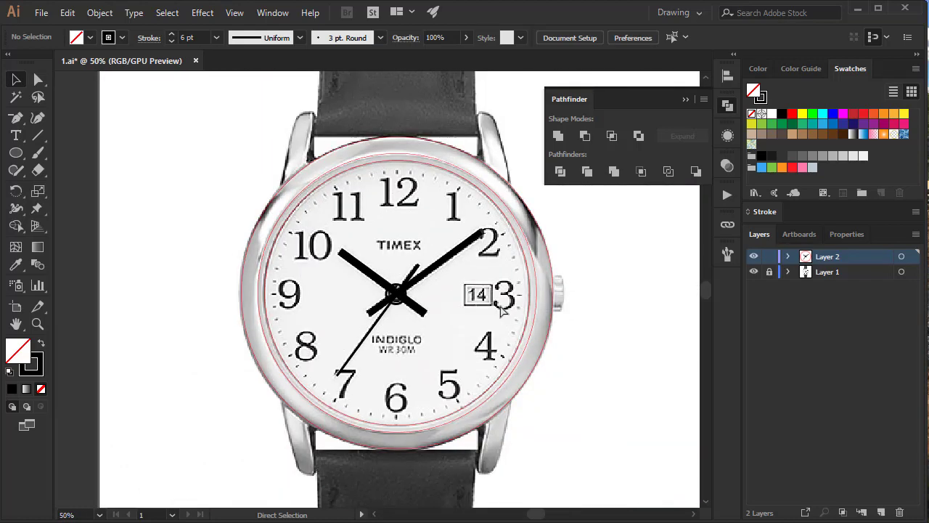
click(405, 301)
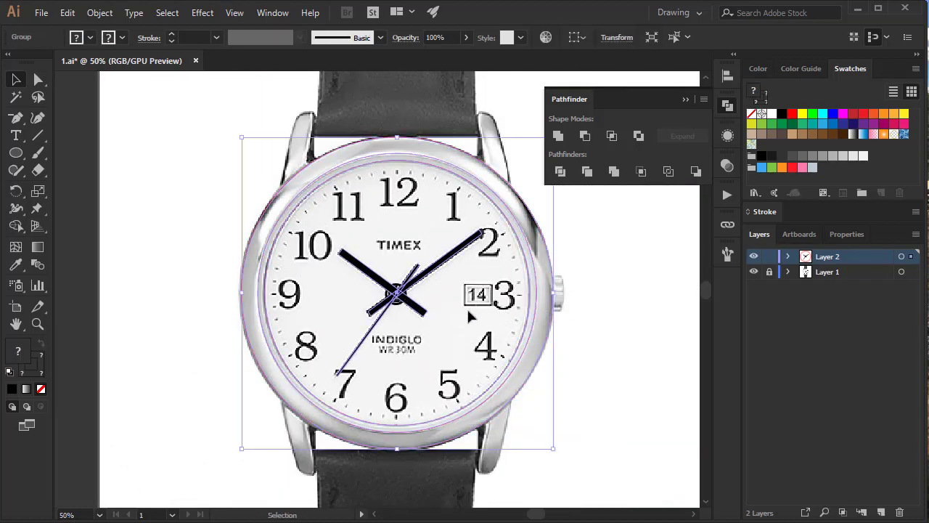
key(ctrl+y)
key(ctrl+y)
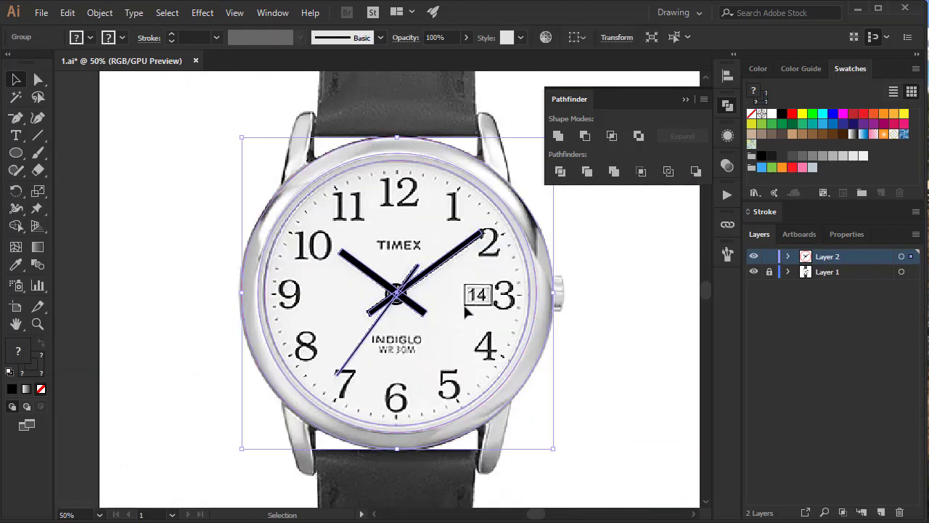
click(604, 309)
scroll(485, 224, down, 2)
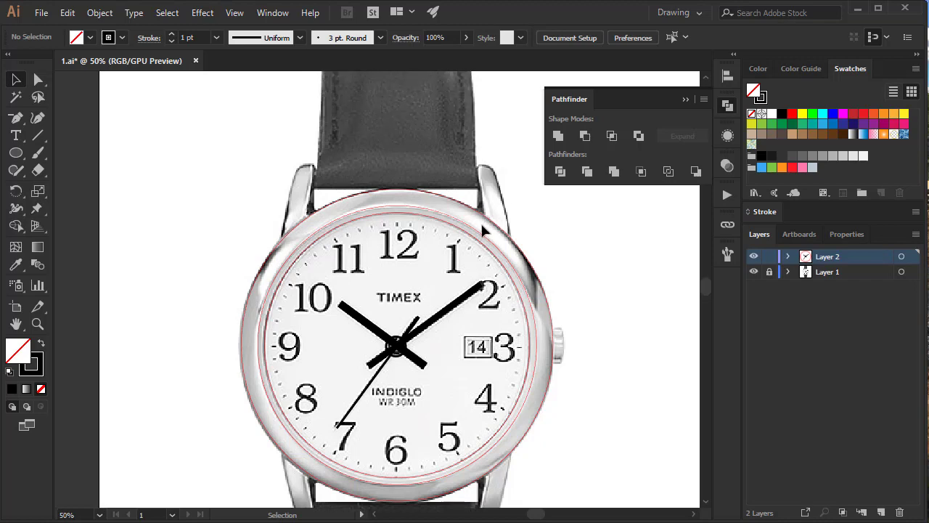
key(ctrl+plus)
Step: Trace the upper-left lug's outer edge with the Pen from its top corner down to the case
key(ctrl+plus)
drag(357, 205, 469, 272)
key(ctrl+plus)
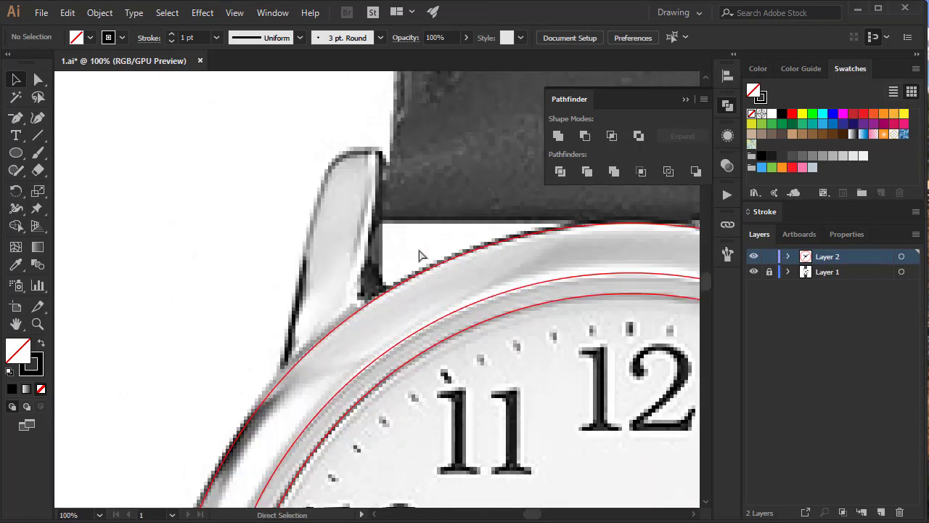
scroll(407, 240, up, 2)
key(p)
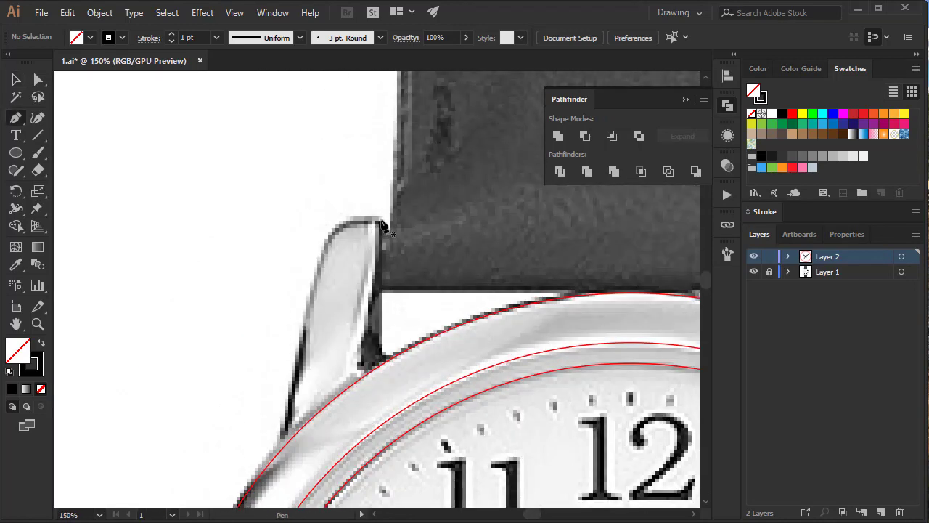
click(381, 218)
drag(314, 275, 302, 347)
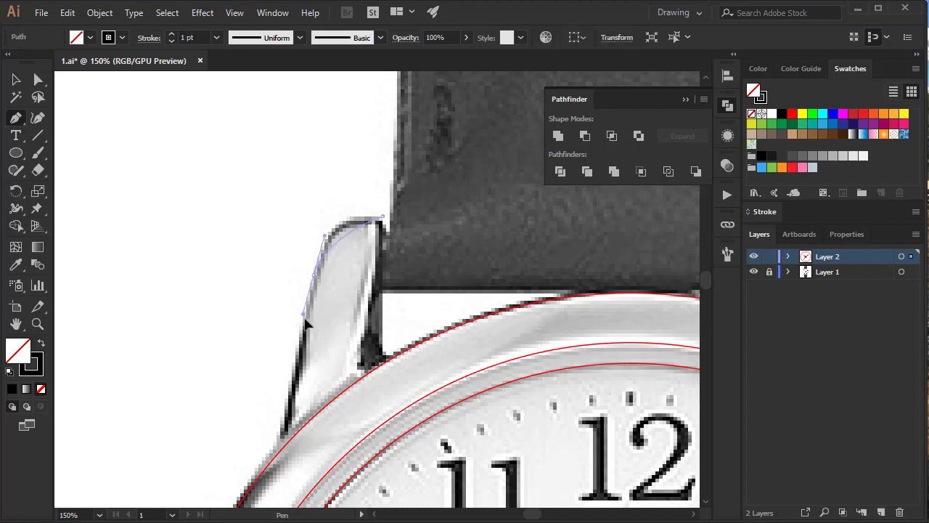
scroll(302, 346, down, 2)
scroll(301, 347, down, 2)
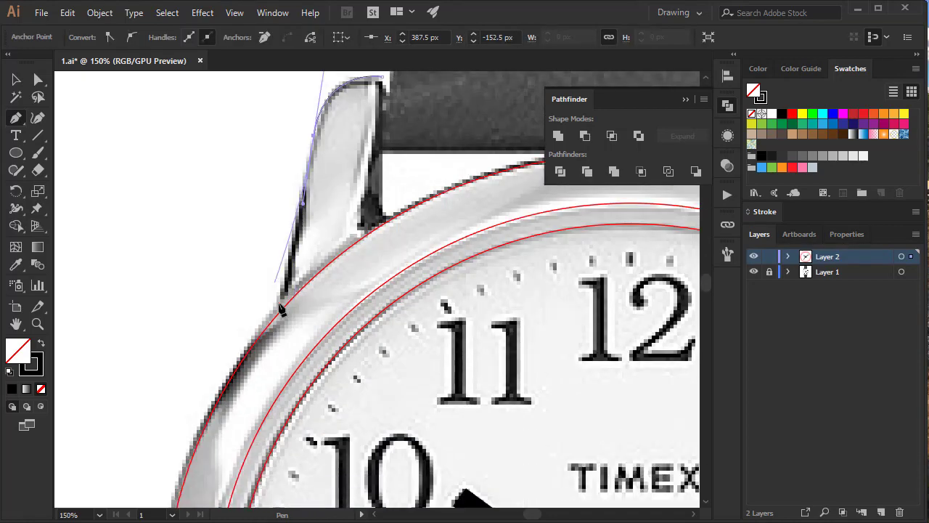
mouse_move(245, 360)
mouse_down()
mouse_move(237, 372)
mouse_move(299, 366)
mouse_up()
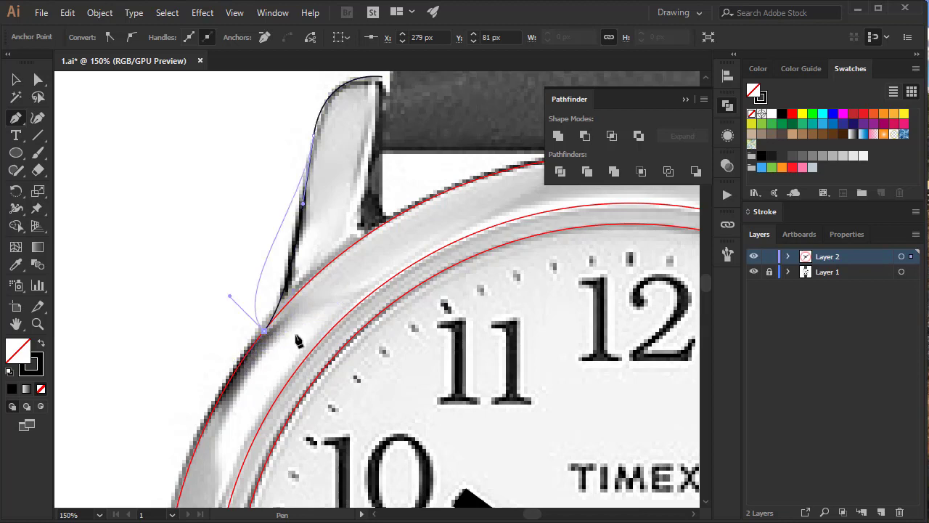
click(266, 331)
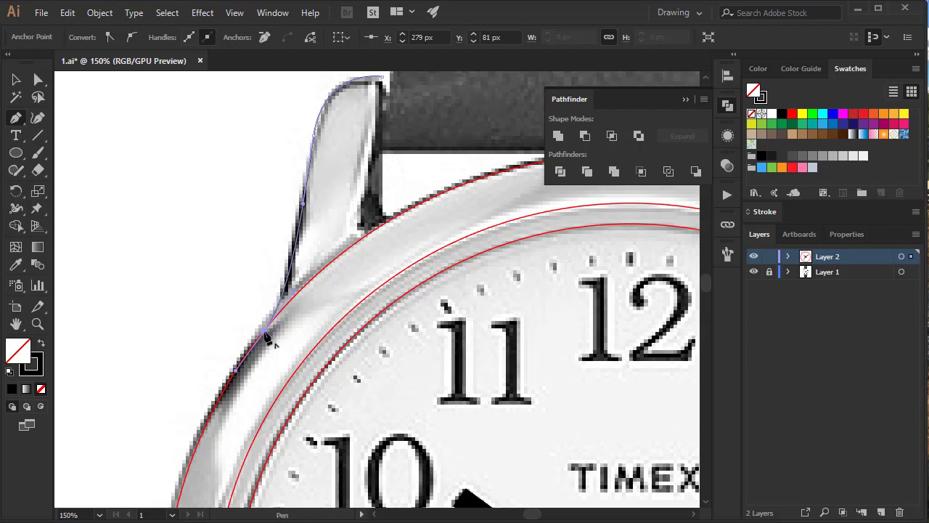
click(265, 332)
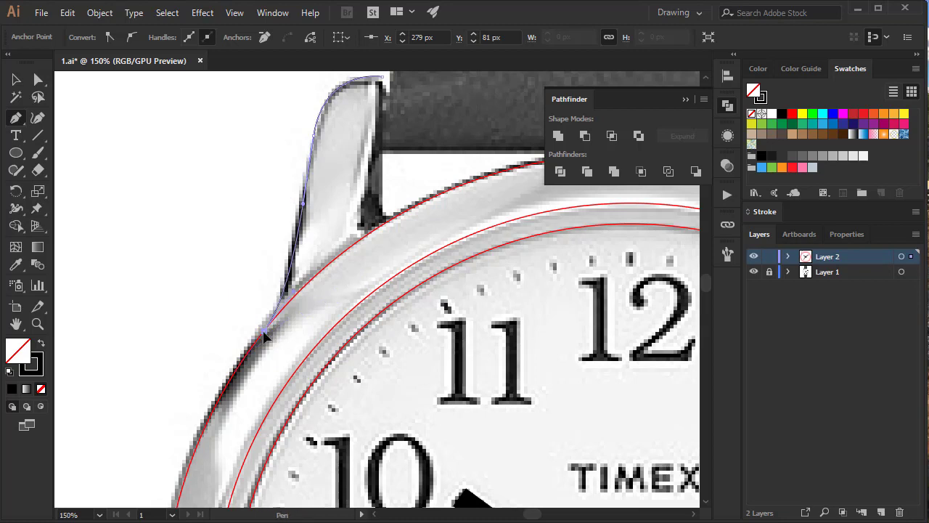
Step: Finish the lug outline along its base and curve it back up to the top corner
click(390, 221)
drag(359, 227, 365, 192)
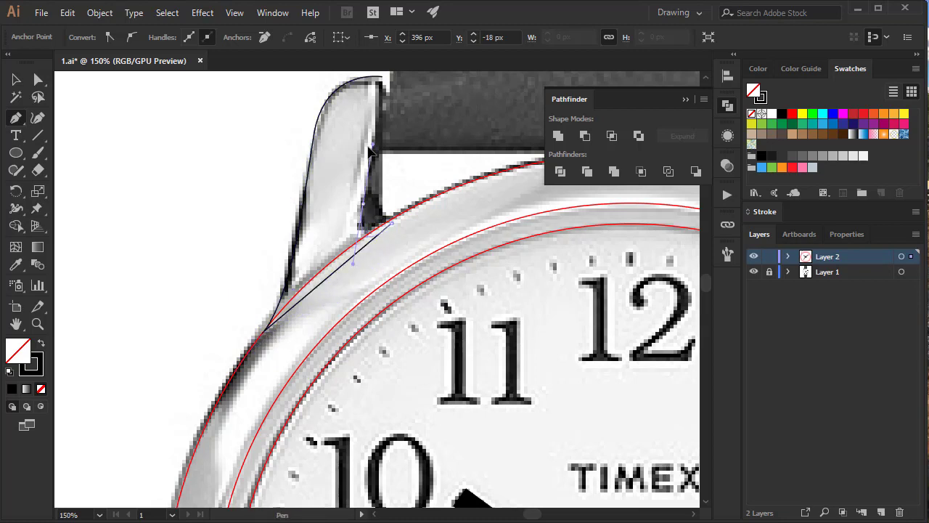
scroll(387, 80, up, 1)
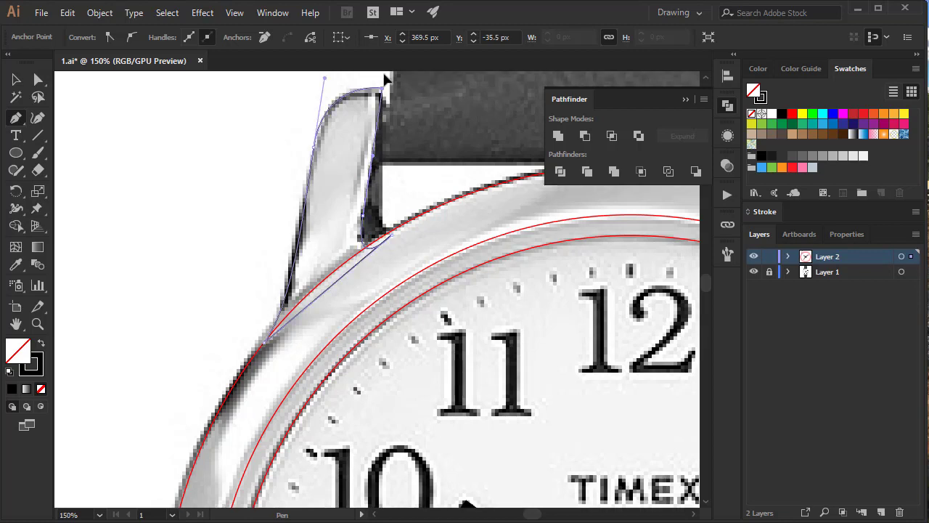
drag(382, 88, 325, 77)
drag(335, 211, 259, 278)
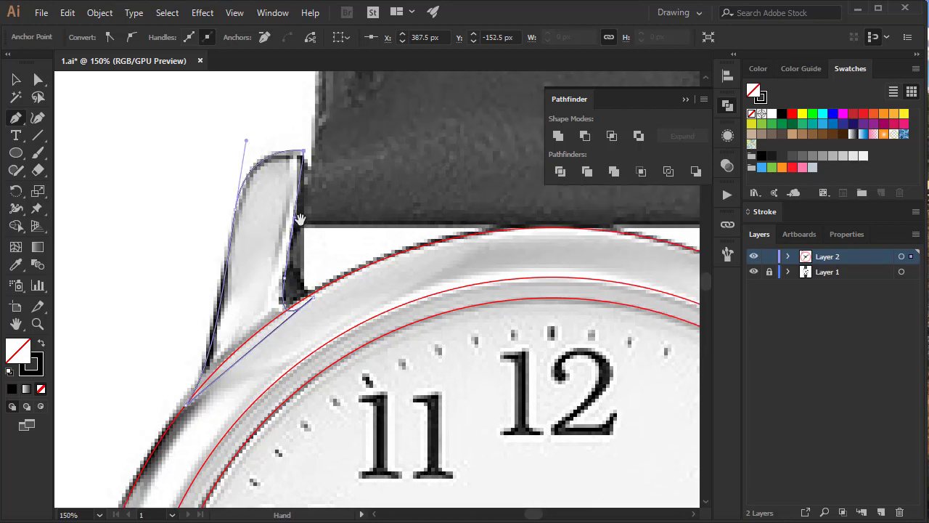
Step: Trace the lug's inner facet as a closed path down to the case rim
click(304, 154)
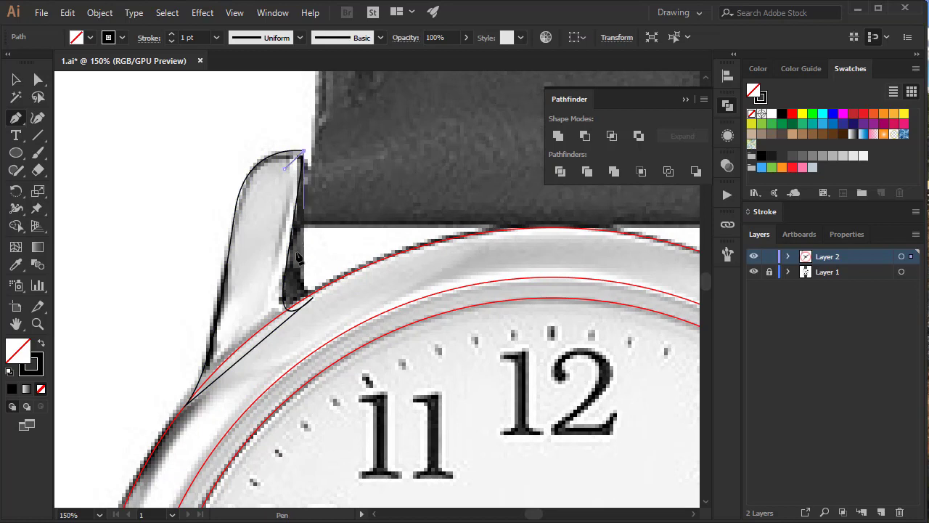
click(313, 290)
drag(313, 298, 331, 312)
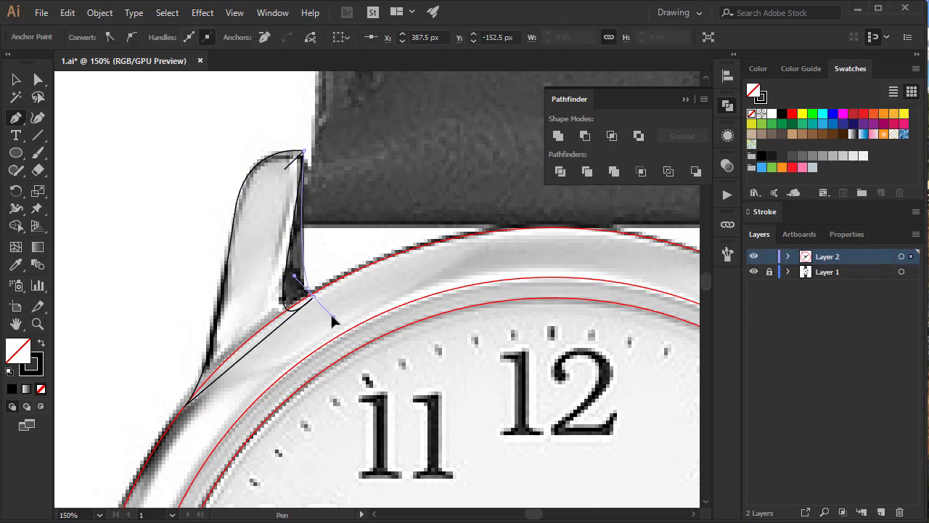
key(ctrl+z)
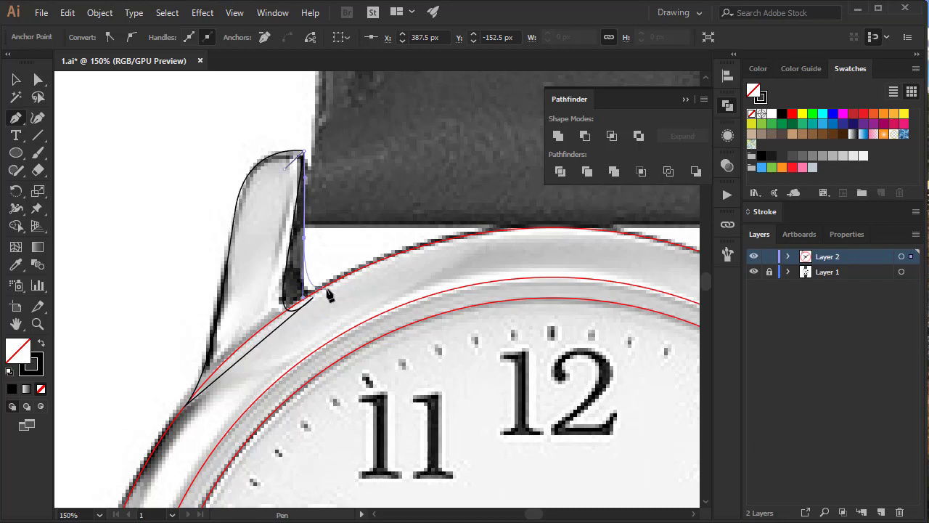
drag(329, 291, 362, 286)
click(333, 298)
click(245, 306)
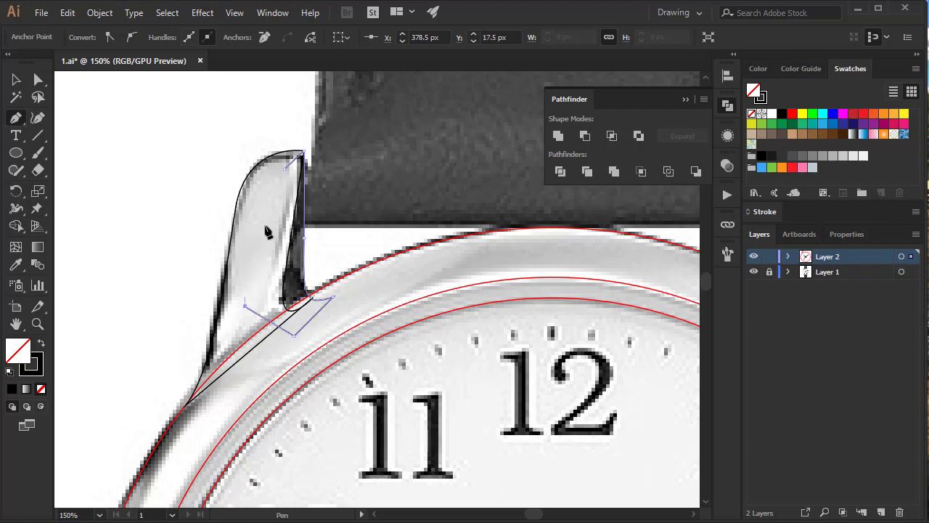
click(286, 167)
Step: Select the red case-circle group to open it for editing
mouse_move(435, 242)
mouse_down()
mouse_move(255, 257)
mouse_move(341, 239)
mouse_up()
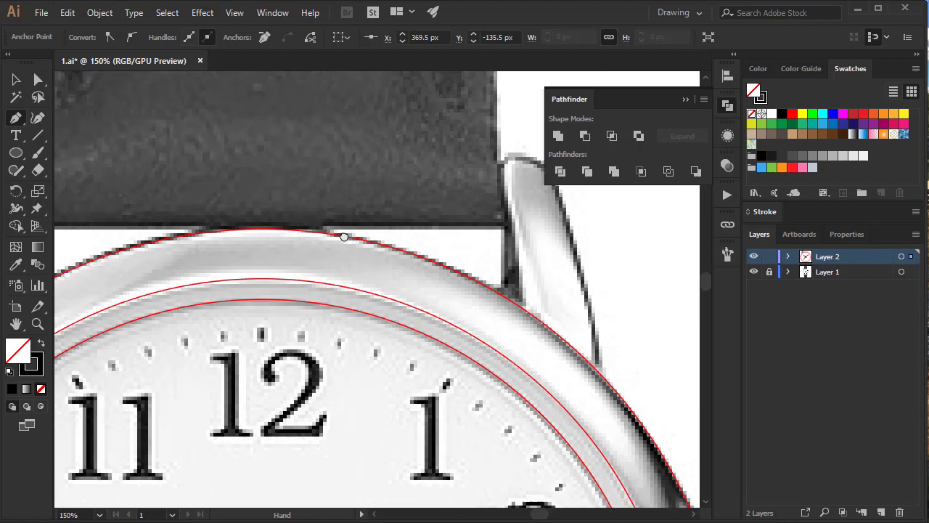
mouse_move(218, 247)
mouse_down()
mouse_move(303, 247)
mouse_move(351, 320)
mouse_move(474, 290)
mouse_move(471, 189)
mouse_up()
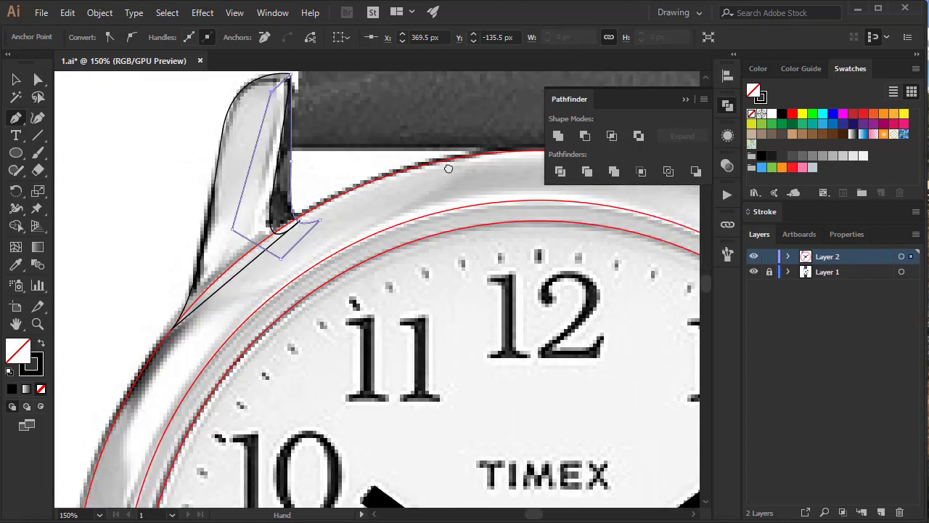
key(v)
click(350, 192)
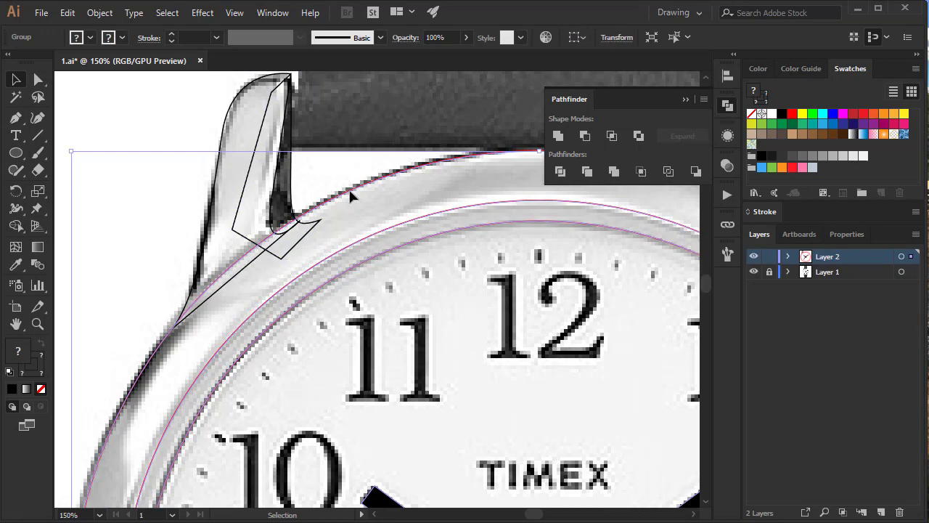
click(366, 231)
click(367, 187)
Step: Leave the case-circle group and move the view down to the lower-left lug beside the 7
double_click(366, 187)
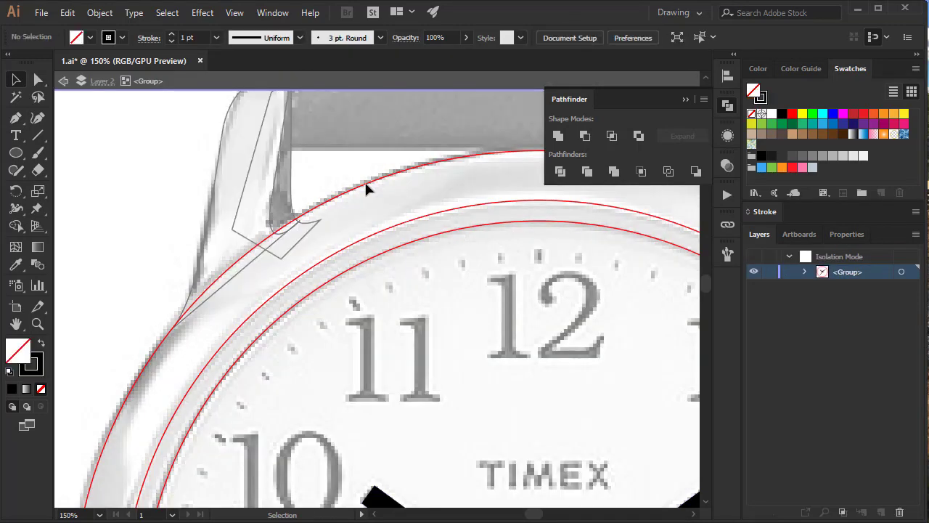
click(365, 186)
key(Escape)
scroll(362, 198, down, 1)
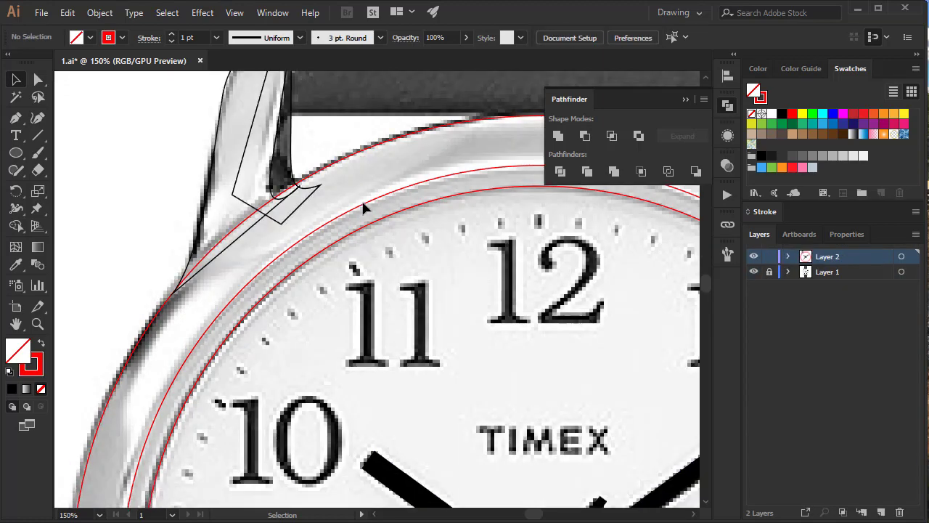
scroll(362, 198, down, 5)
scroll(362, 198, down, 3)
scroll(362, 198, down, 5)
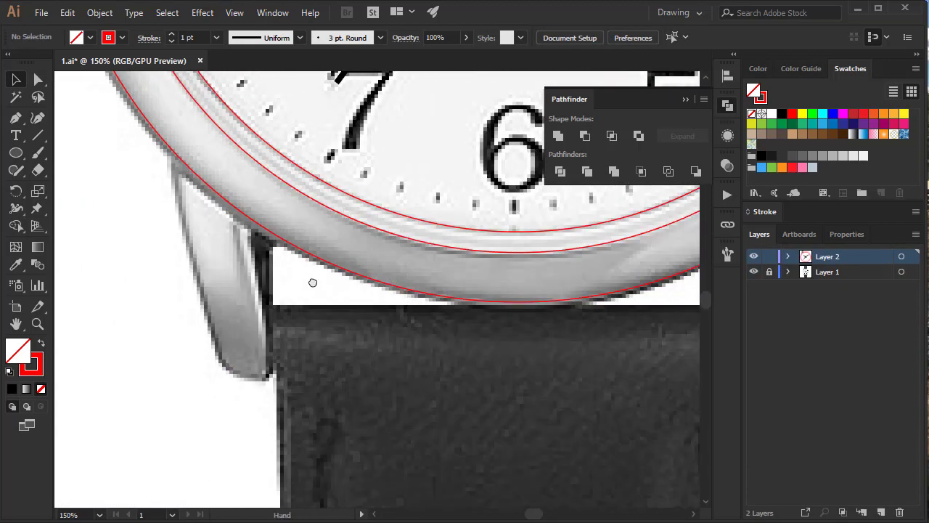
scroll(312, 280, left, 3)
Step: Trace the lower-left lug's outline as a closed Pen path with a rounded bottom tip
key(p)
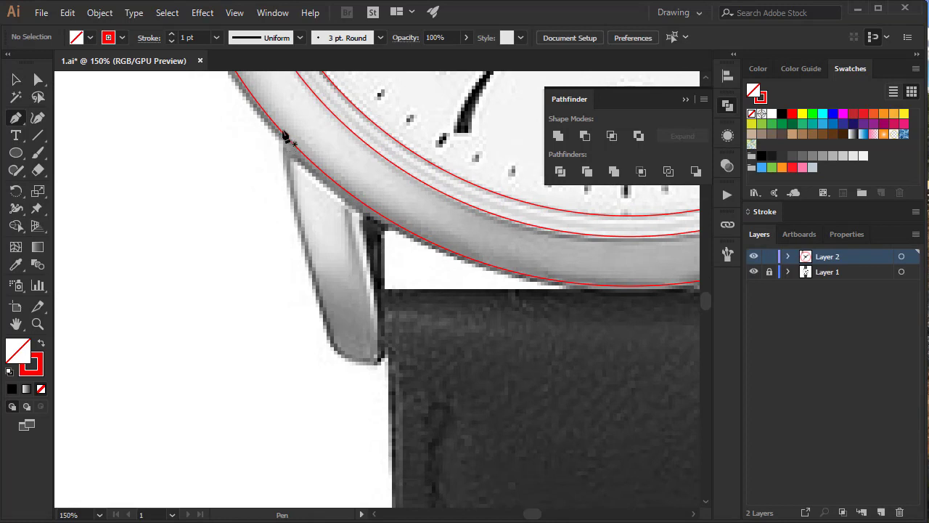
click(282, 115)
click(335, 342)
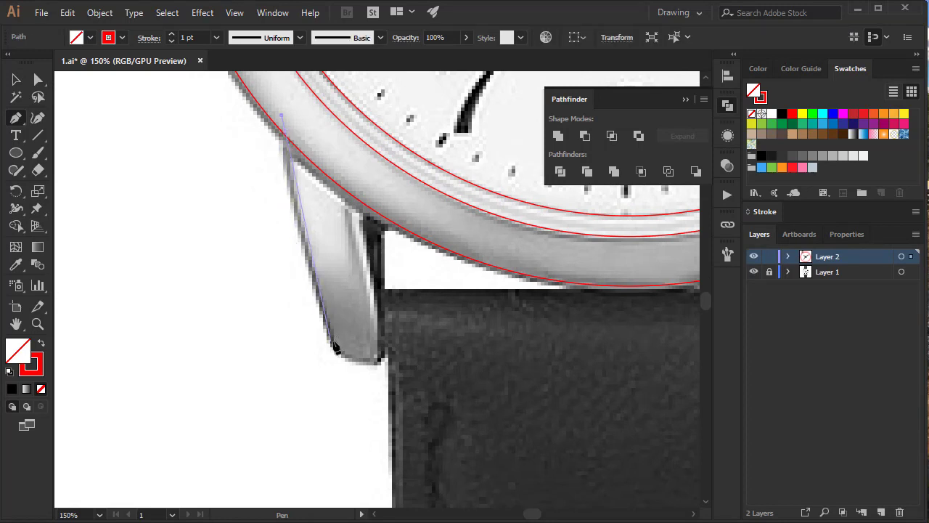
drag(331, 342, 347, 368)
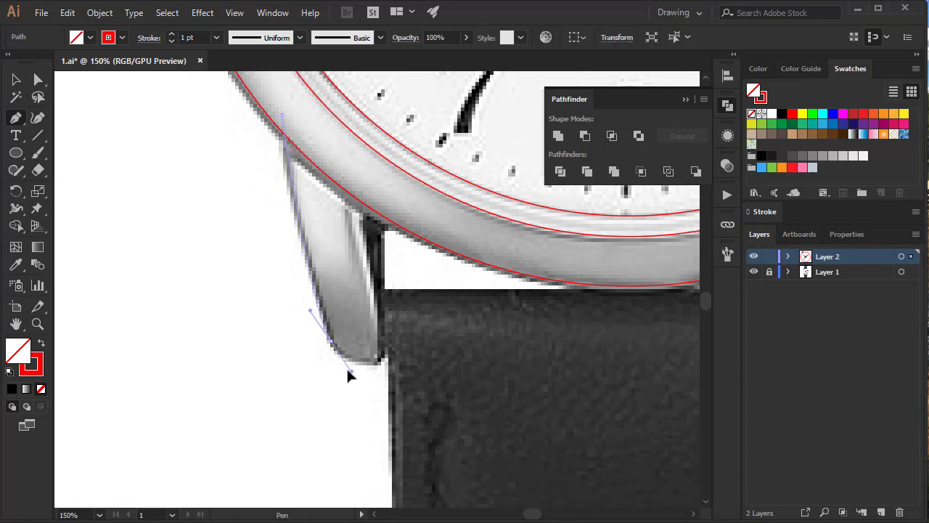
click(385, 360)
mouse_move(387, 363)
mouse_down()
mouse_move(353, 156)
mouse_move(361, 135)
mouse_up()
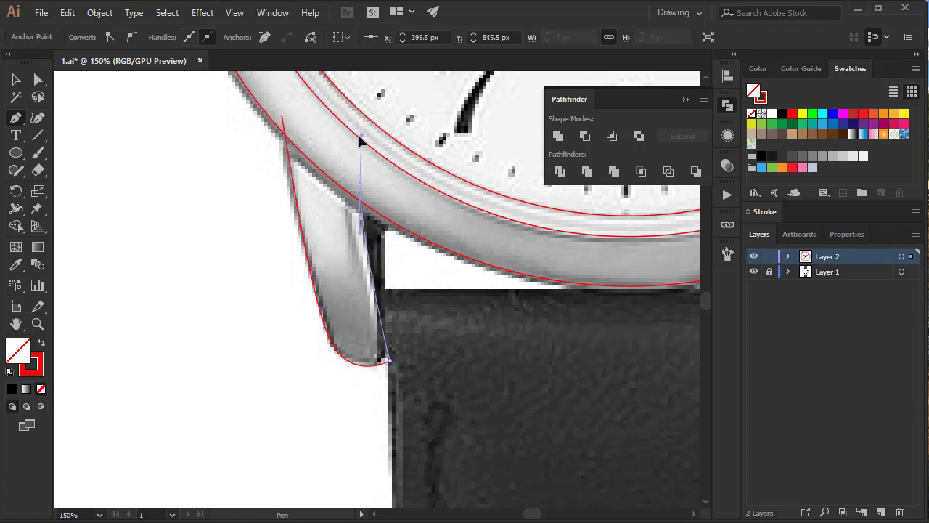
click(283, 117)
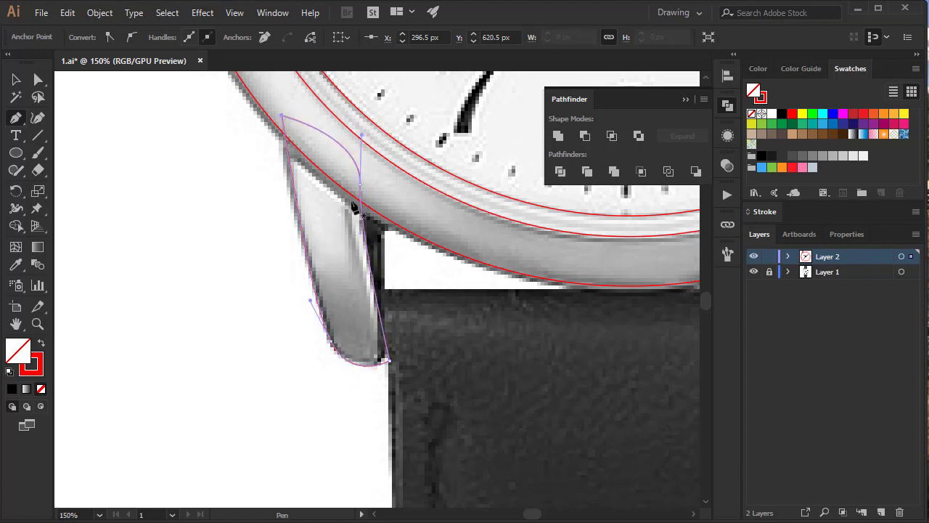
ctrl+click(396, 225)
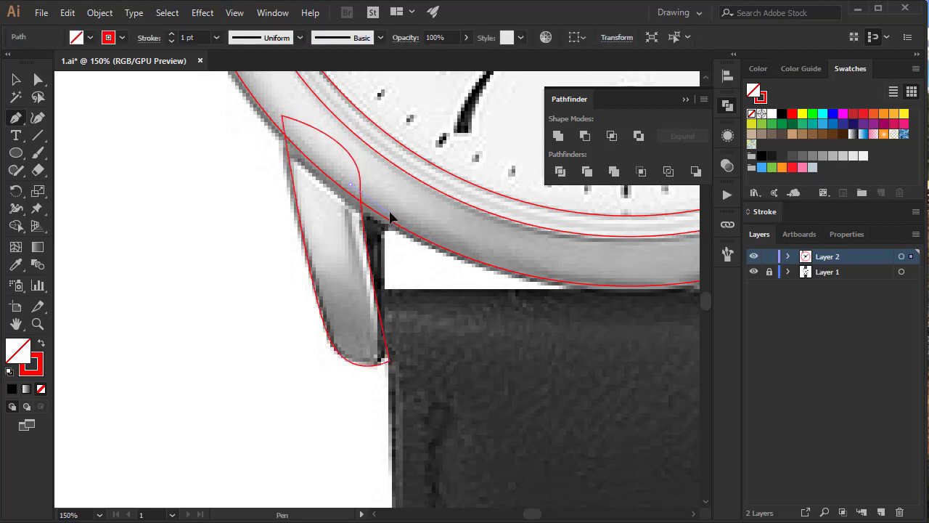
Step: Trace the lug's inner facet as a second closed red path
mouse_move(390, 216)
mouse_down()
mouse_move(388, 336)
mouse_move(401, 399)
mouse_up()
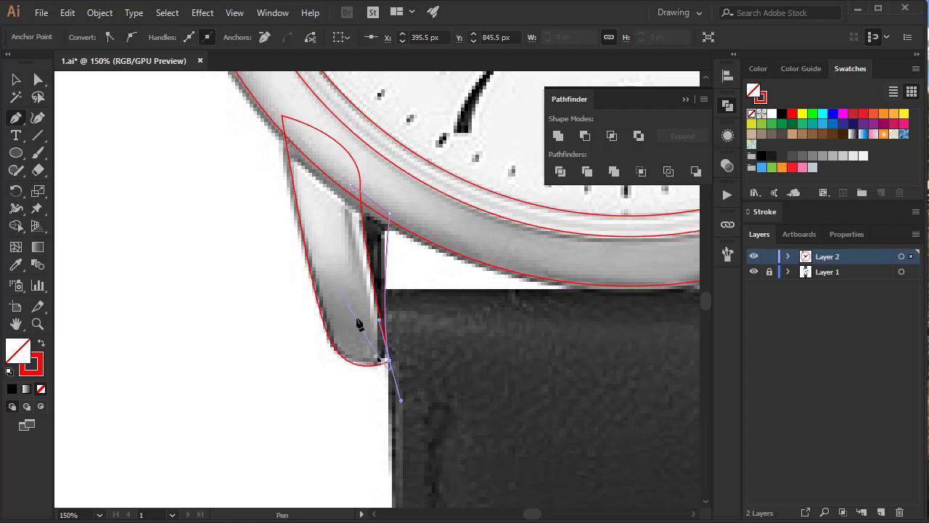
drag(389, 360, 330, 272)
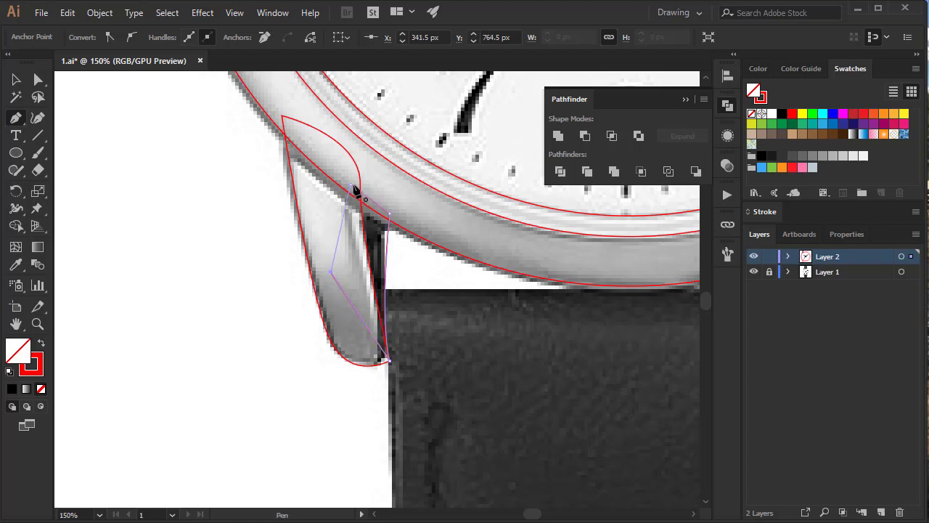
click(353, 190)
mouse_move(450, 295)
mouse_down()
mouse_move(199, 187)
mouse_move(198, 215)
mouse_move(314, 323)
mouse_up()
key(v)
click(182, 231)
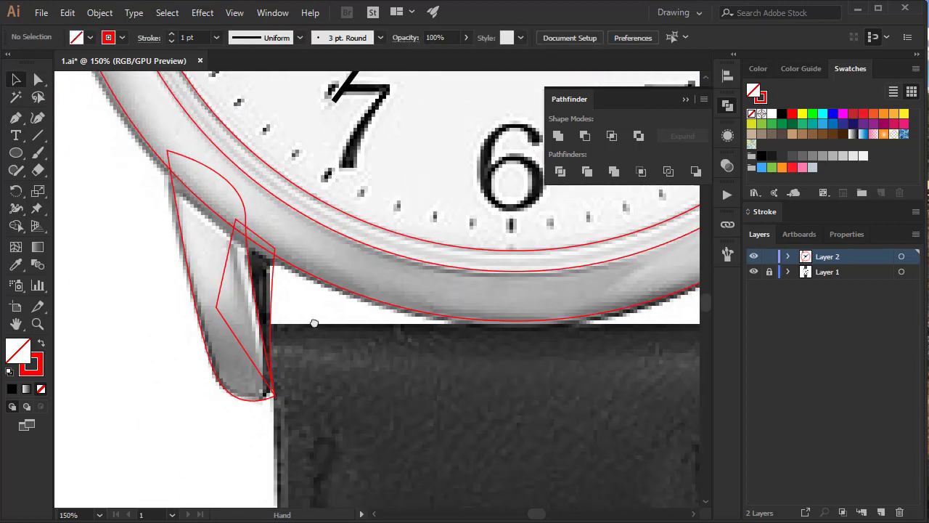
click(324, 283)
Step: Copy the outer case circle out of its group and paste it in front beside the lower-left lug shapes
double_click(323, 282)
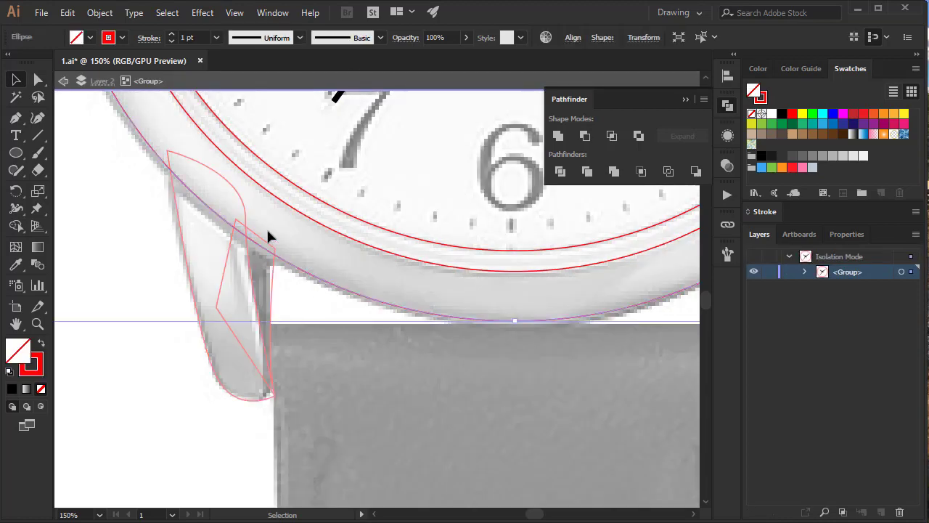
click(102, 15)
mouse_move(67, 12)
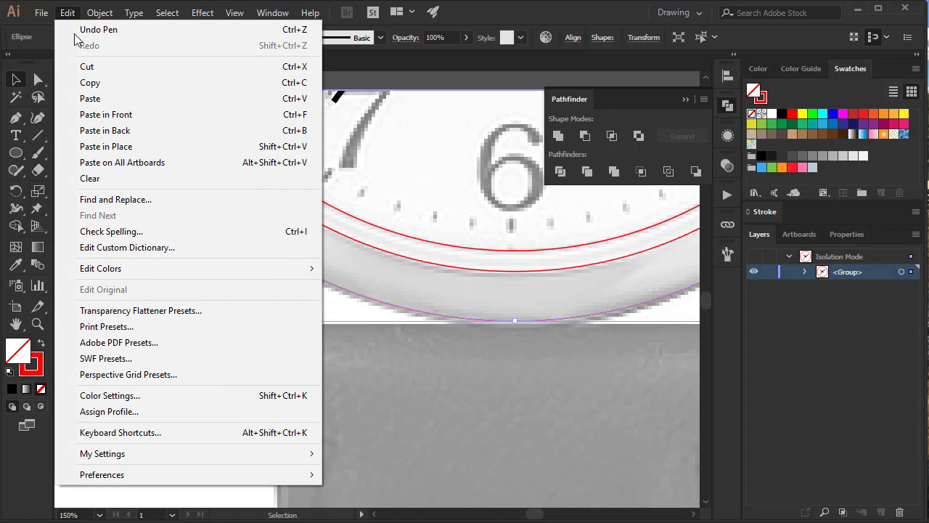
click(105, 84)
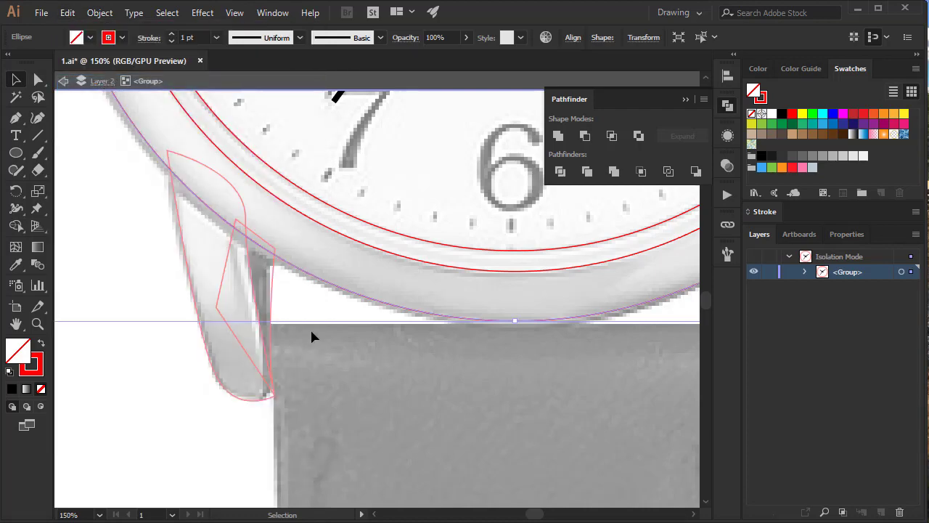
double_click(318, 346)
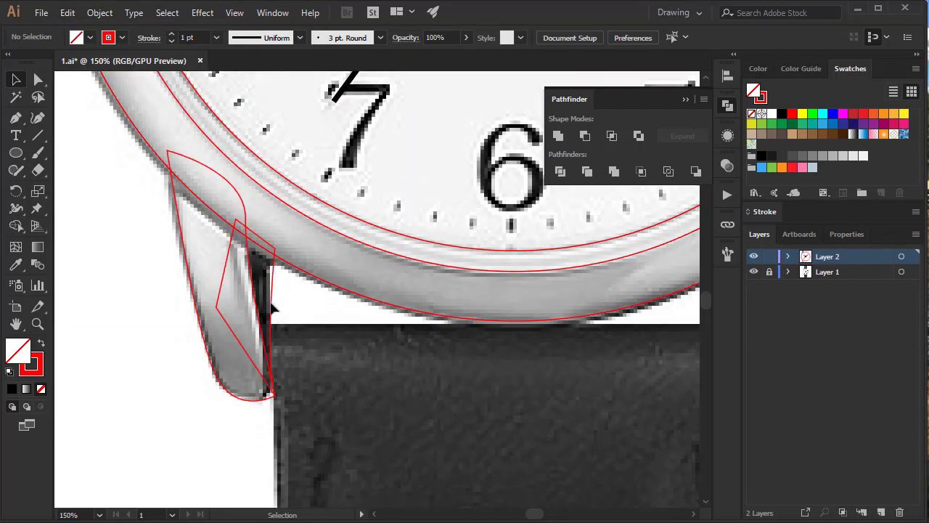
click(67, 13)
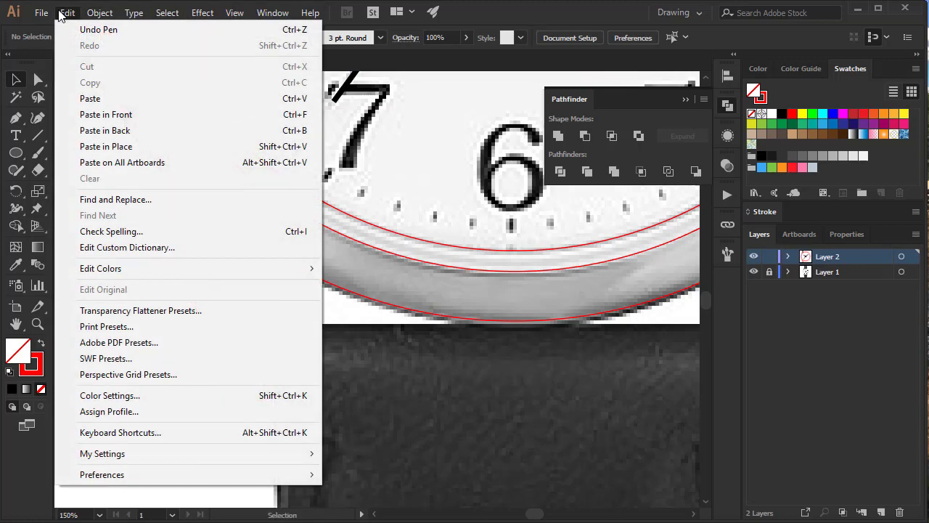
click(136, 114)
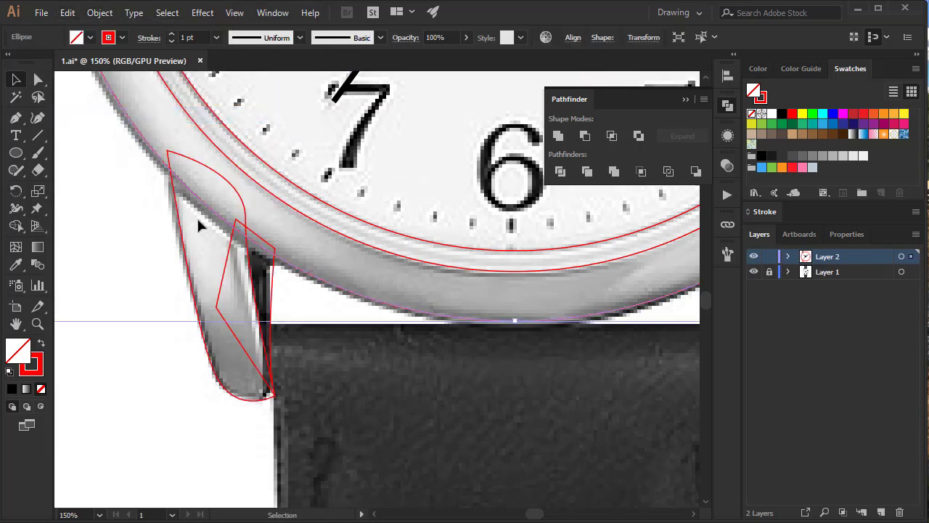
shift+click(187, 262)
shift+click(225, 270)
scroll(188, 229, up, 1)
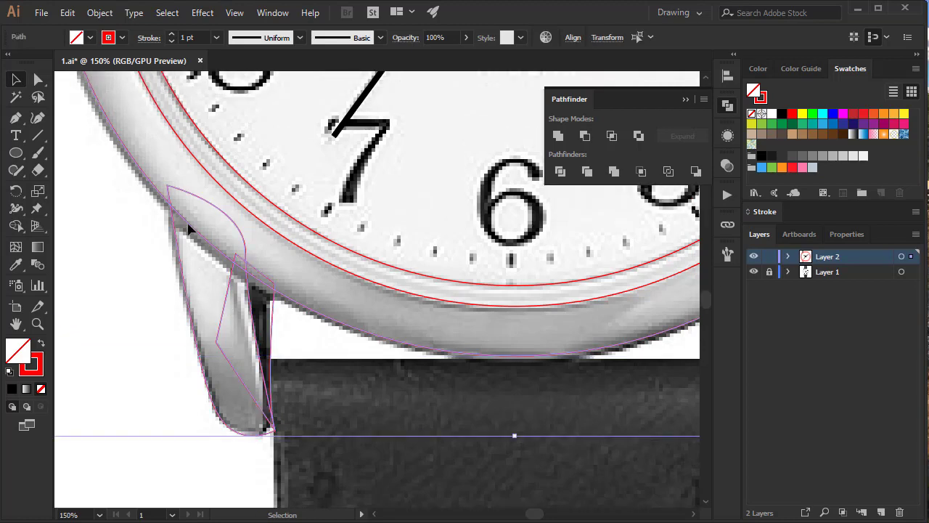
scroll(187, 228, up, 7)
Step: Divide the overlapping lug shapes and give them white fill with an inside-aligned black stroke
scroll(186, 220, up, 6)
scroll(186, 219, up, 7)
scroll(263, 217, up, 3)
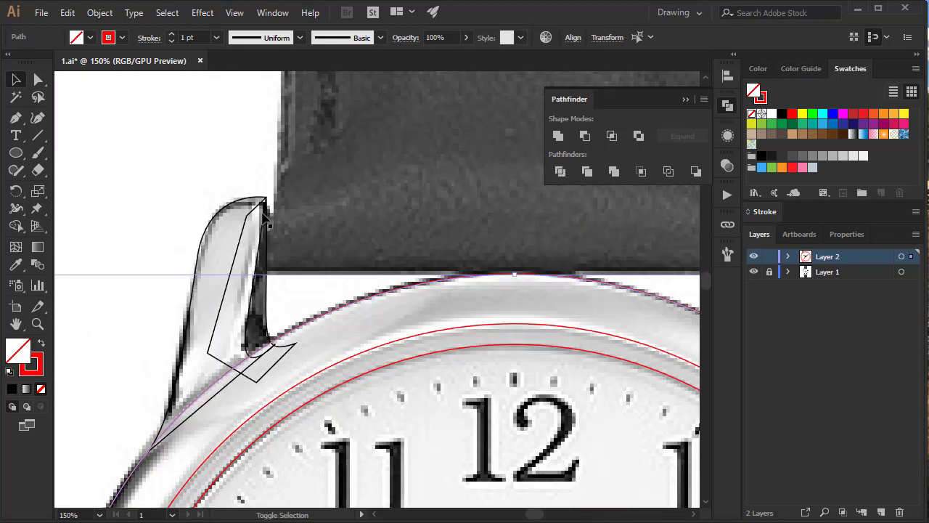
shift+click(254, 212)
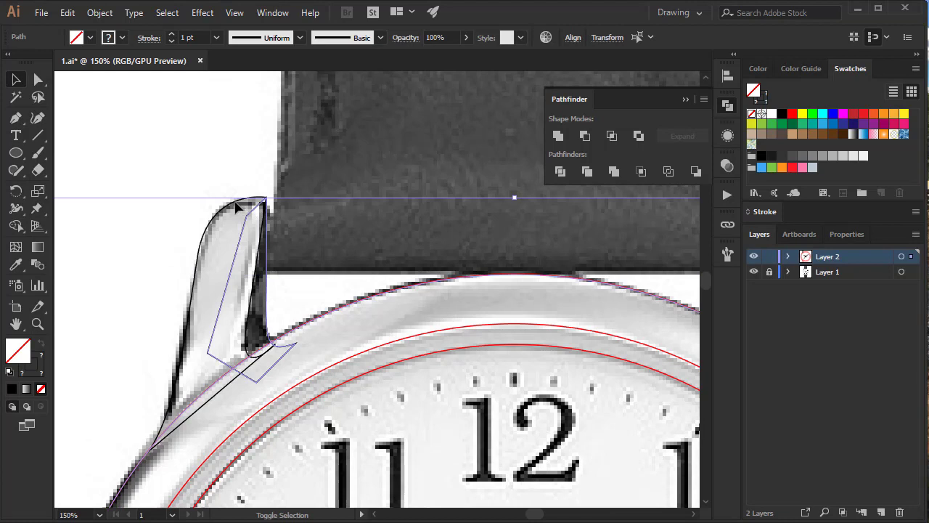
shift+click(236, 205)
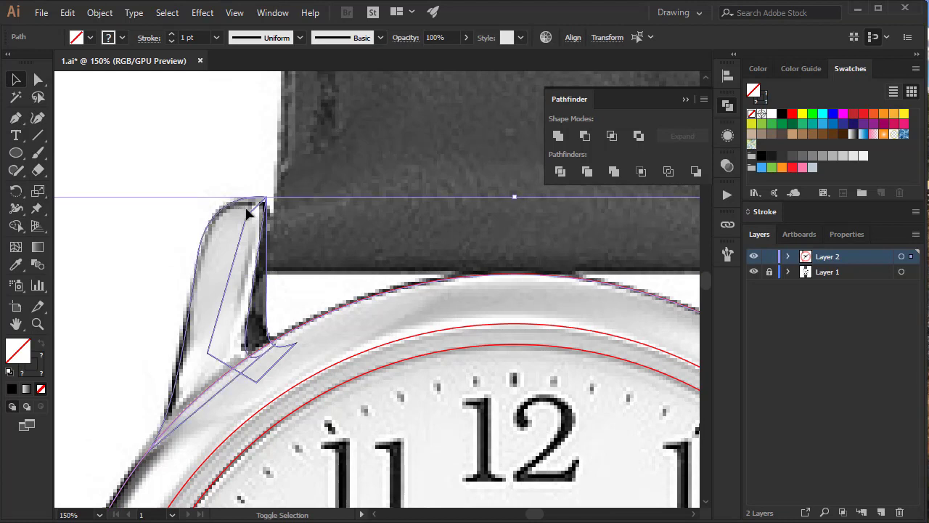
click(560, 172)
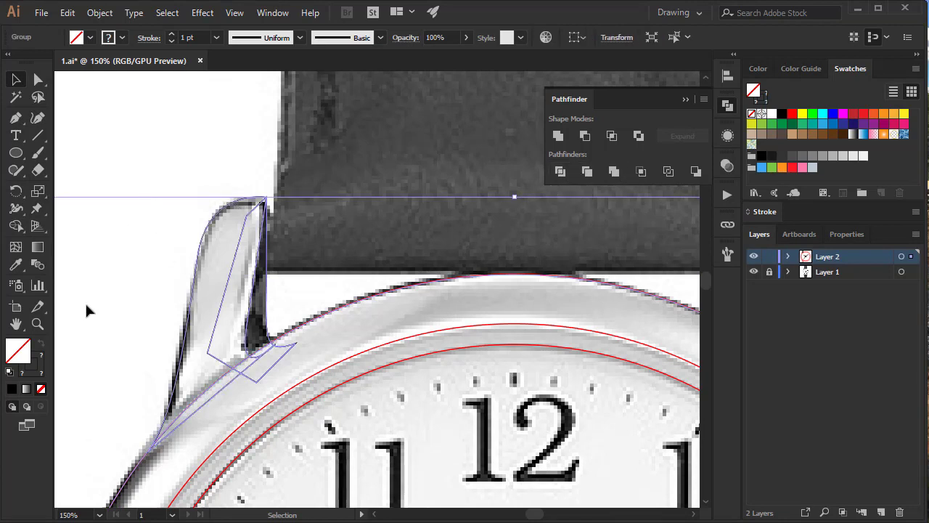
click(9, 372)
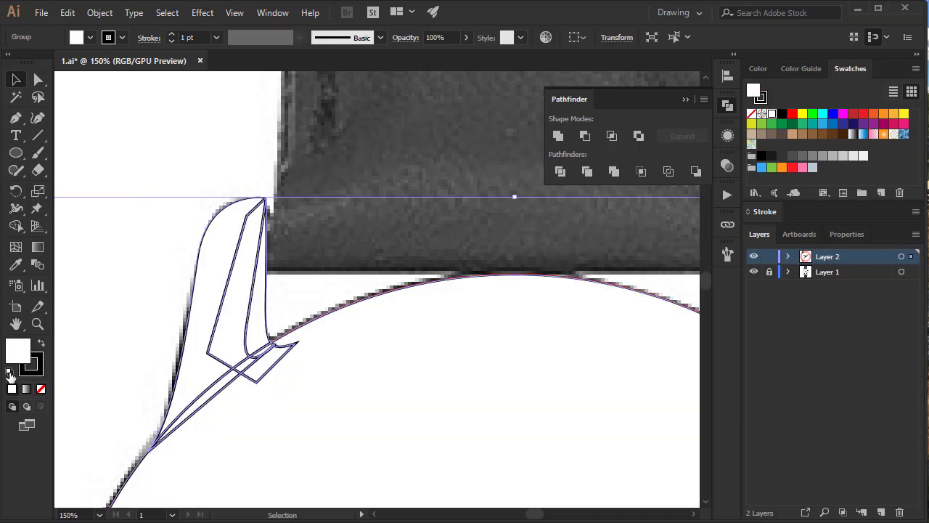
click(773, 215)
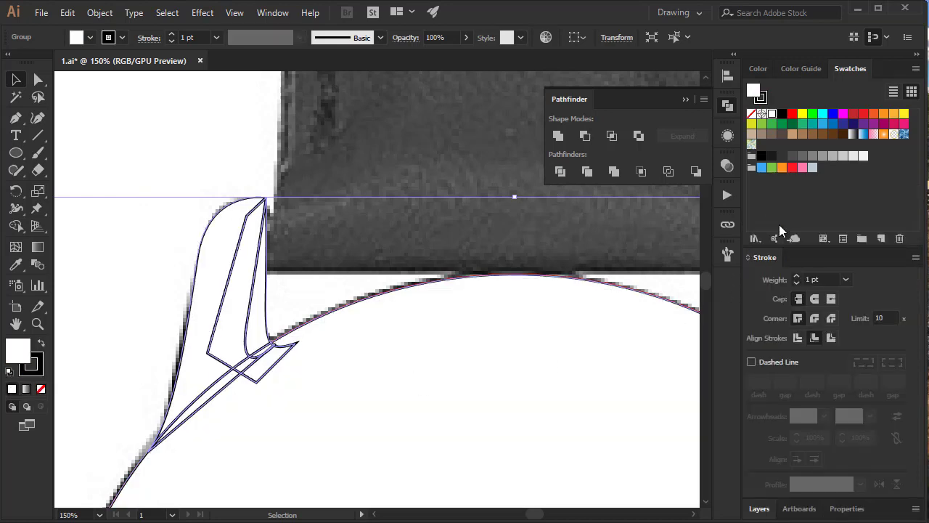
click(799, 338)
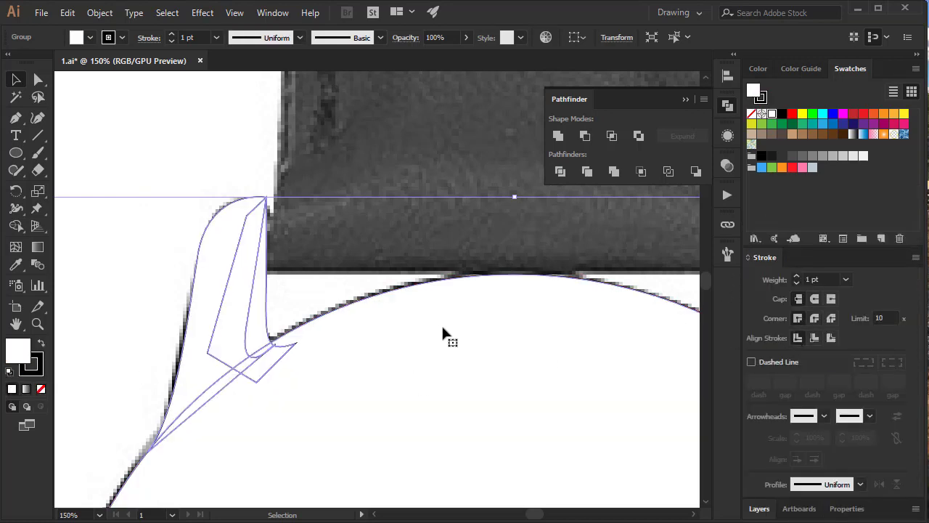
Step: Unite the two upper lug pieces into a single shape
click(651, 37)
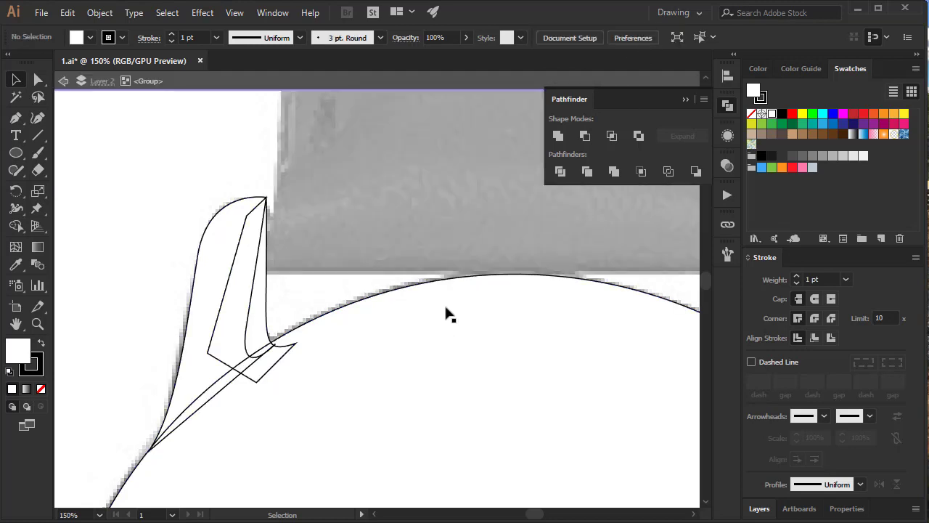
scroll(309, 254, down, 3)
scroll(213, 224, up, 2)
scroll(232, 254, up, 1)
click(226, 258)
shift+click(224, 262)
click(559, 135)
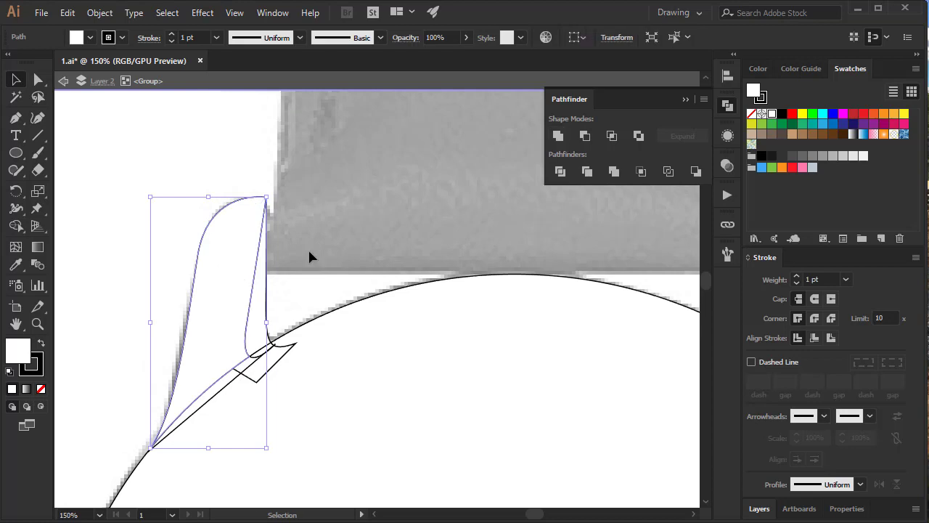
Step: Unite the lower lug's inner and outer pieces into one shape
scroll(299, 249, down, 3)
scroll(299, 254, down, 1)
scroll(301, 259, down, 1)
scroll(302, 255, down, 5)
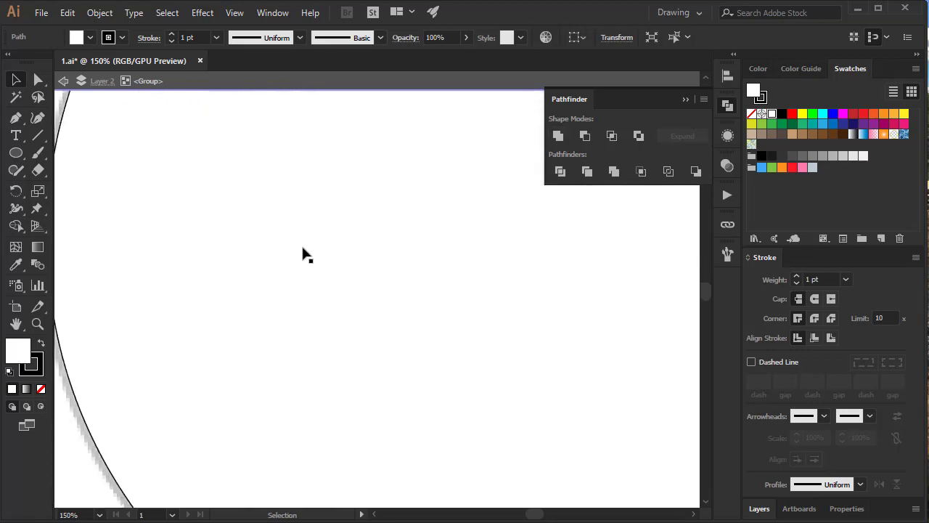
scroll(304, 252, down, 5)
click(236, 321)
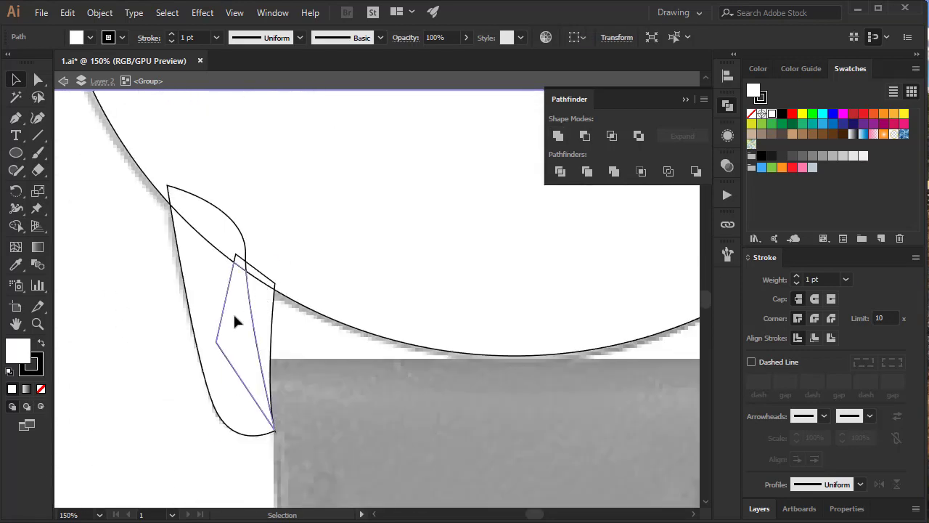
shift+click(201, 266)
click(559, 140)
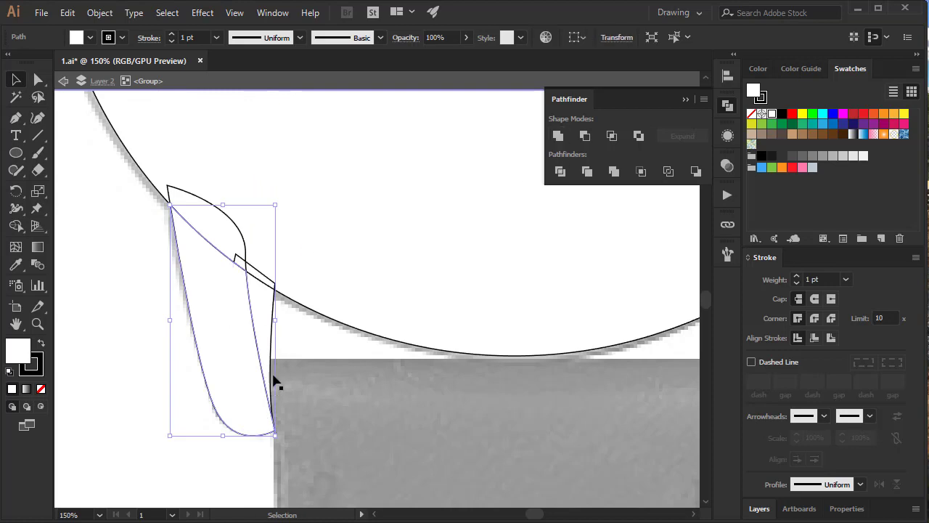
click(325, 355)
Step: Check the circle and lug paths by selecting them, then clear the selection
scroll(326, 355, up, 1)
click(324, 355)
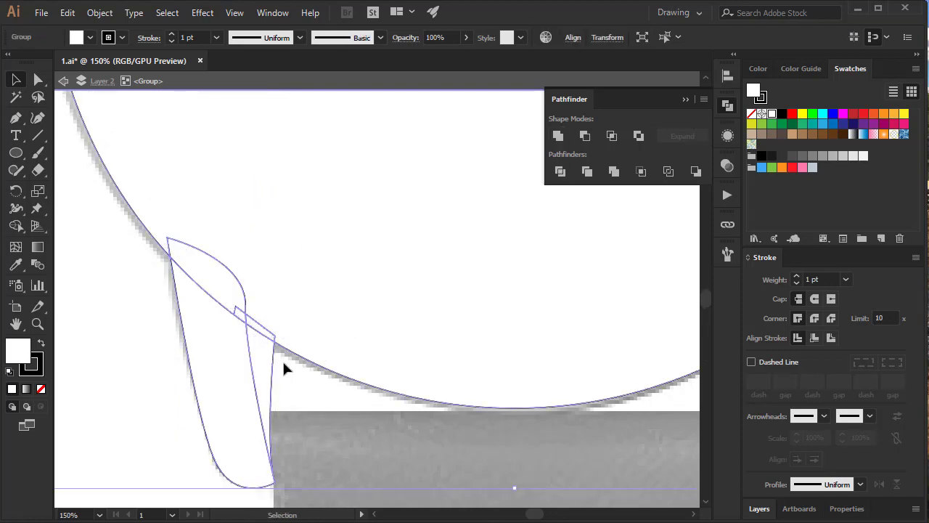
click(266, 365)
scroll(265, 283, up, 5)
scroll(265, 284, up, 3)
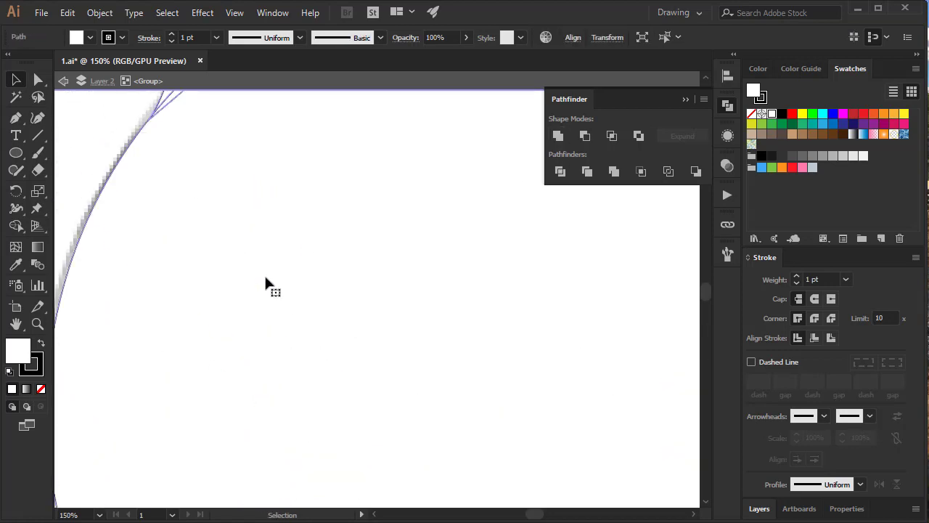
scroll(265, 284, up, 5)
scroll(265, 283, up, 3)
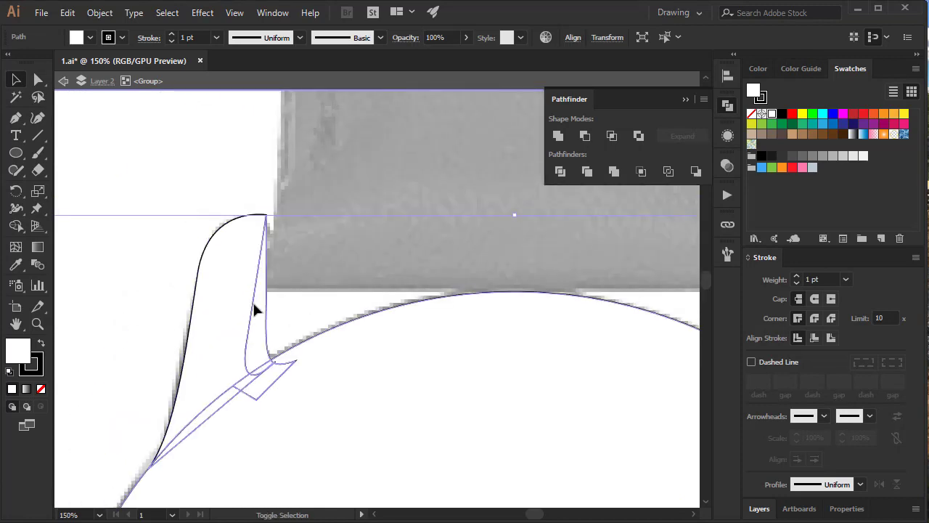
click(371, 269)
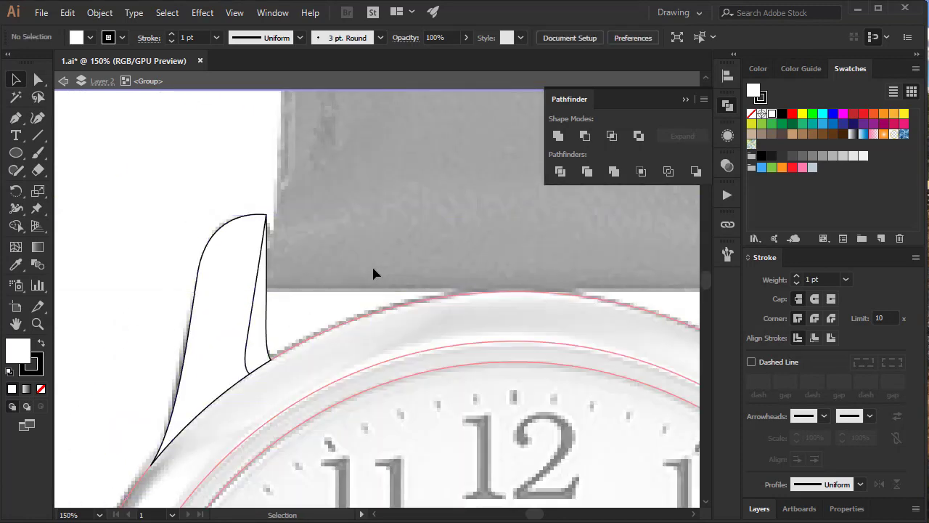
scroll(373, 268, down, 3)
Step: Select the left lug outline group and copy it
key(ctrl+minus)
key(ctrl+minus)
key(ctrl+minus)
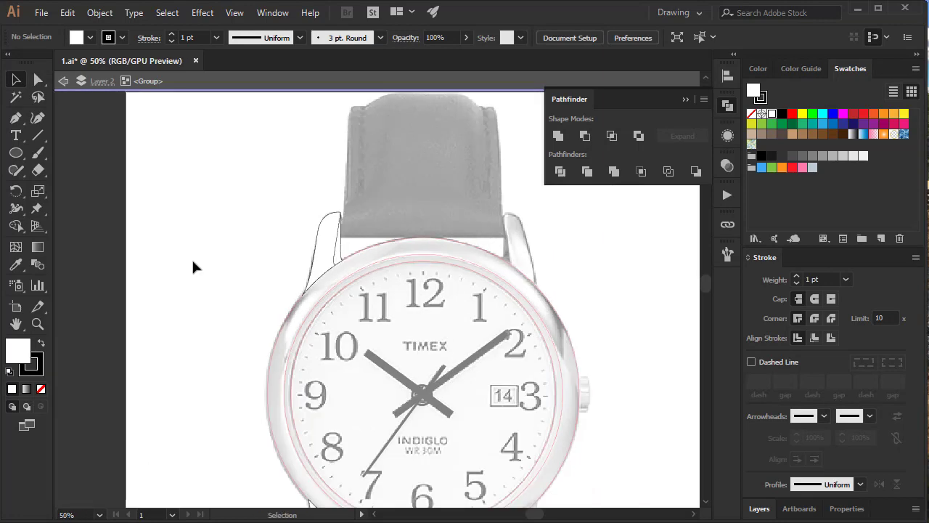
key(Escape)
scroll(201, 265, down, 4)
click(320, 345)
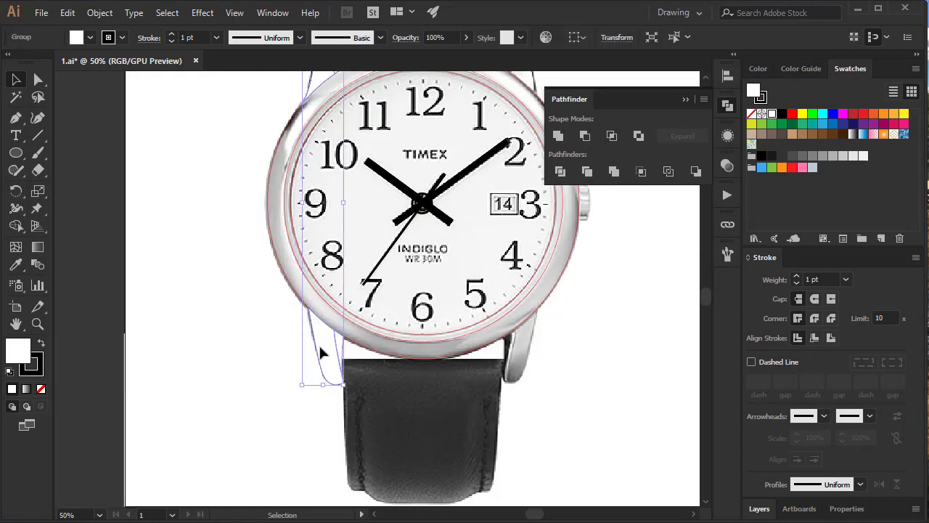
scroll(308, 138, up, 2)
scroll(194, 37, up, 4)
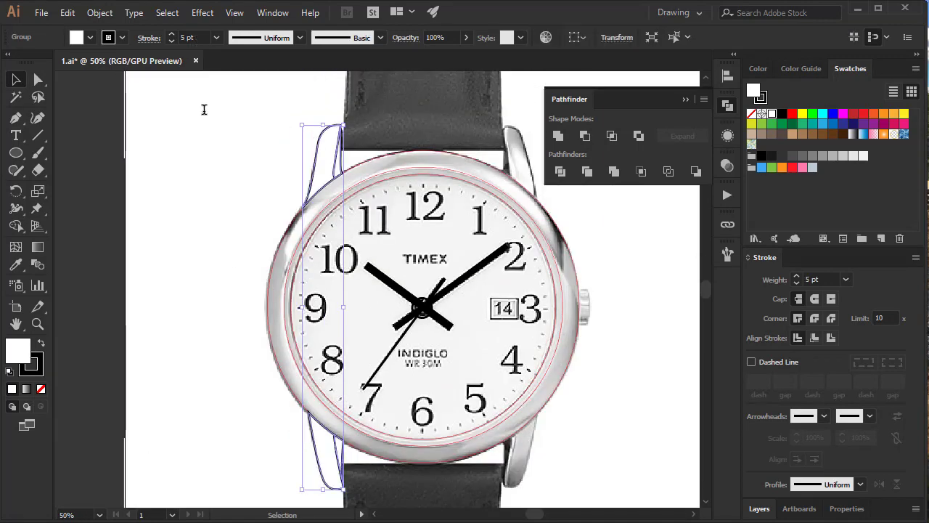
click(66, 13)
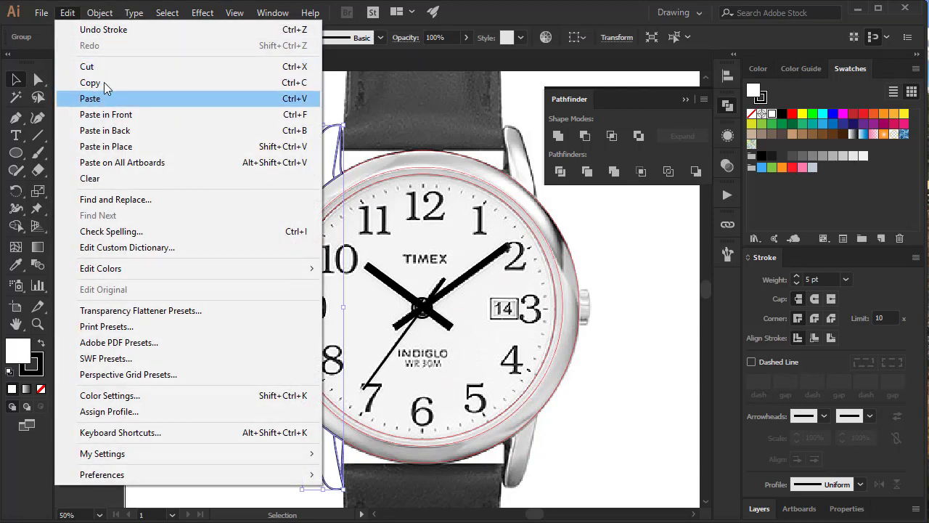
click(87, 83)
Step: Paste the lug copy in front, mirror it horizontally, and move it onto the right-side lugs
click(67, 13)
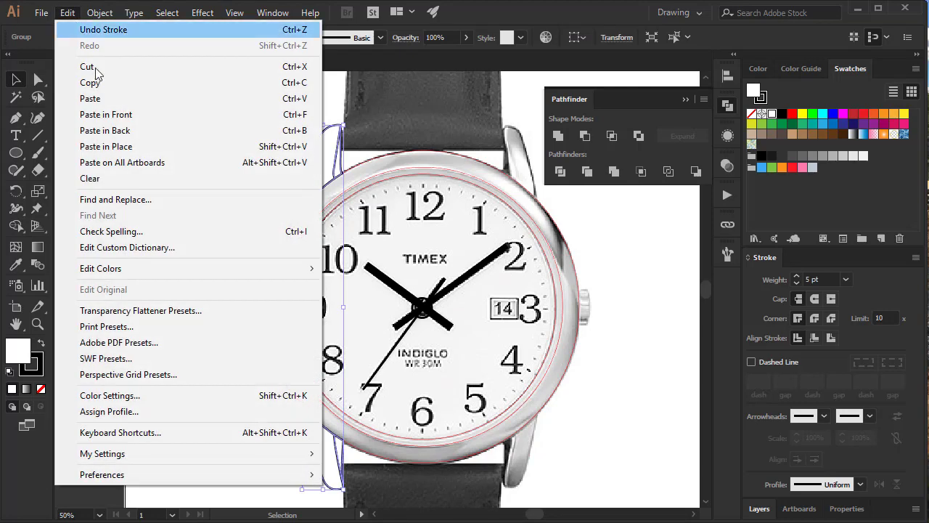
click(137, 119)
key(o)
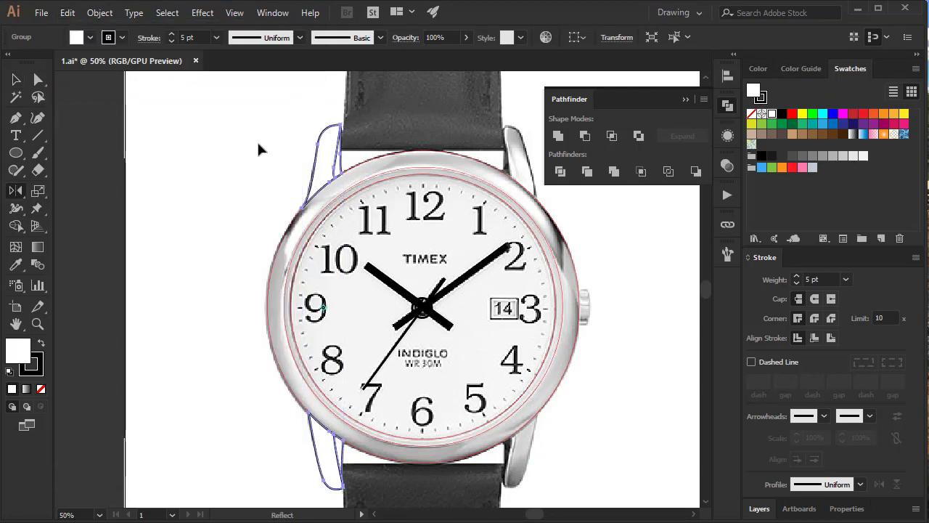
drag(255, 207, 393, 206)
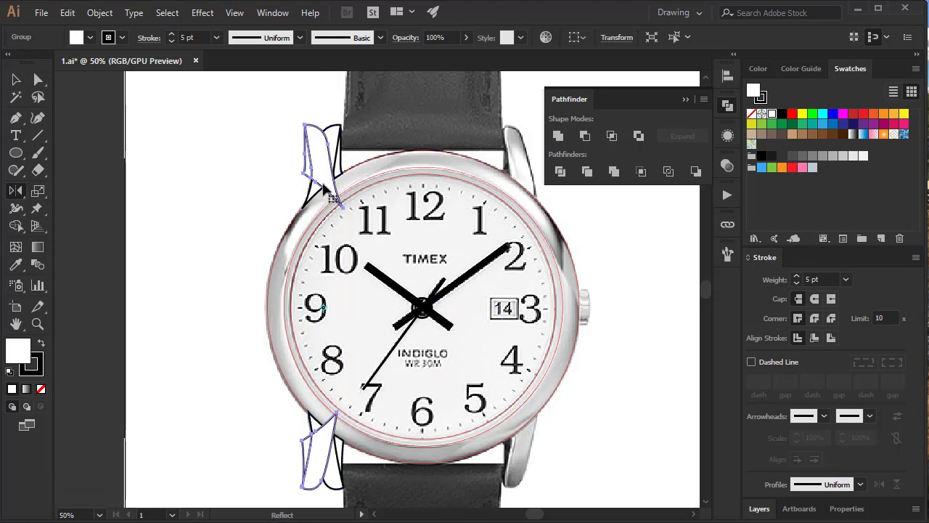
key(v)
drag(326, 156, 516, 156)
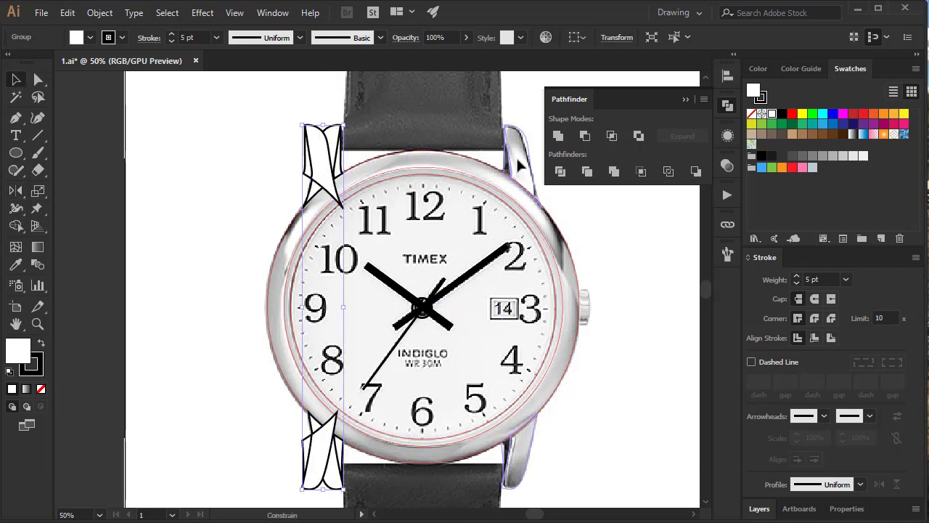
click(517, 163)
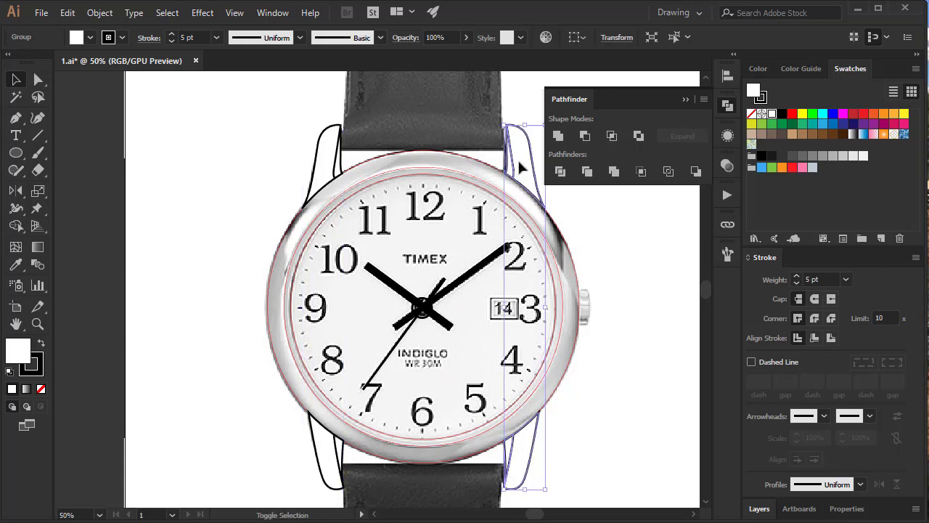
click(652, 296)
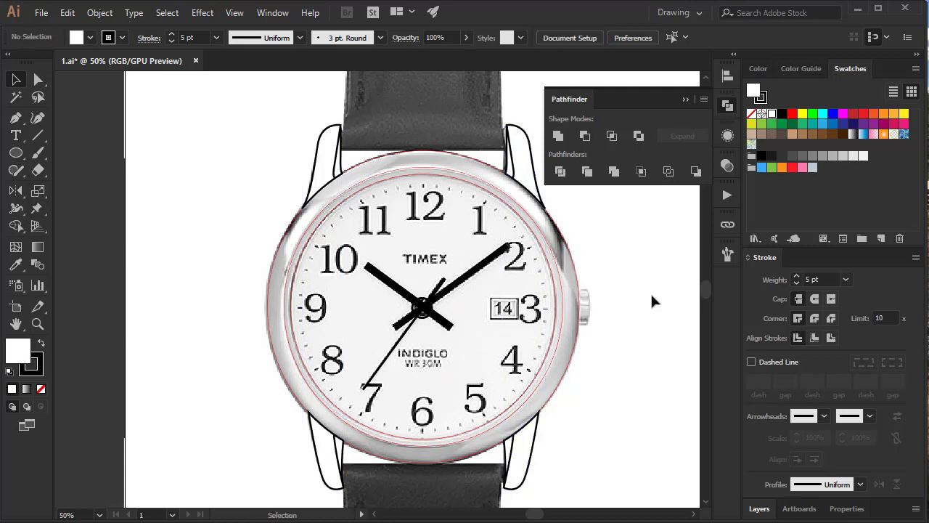
Step: Apply the lugs' black 5 pt stroke to the watch case and dial group with the Eyedropper
click(556, 258)
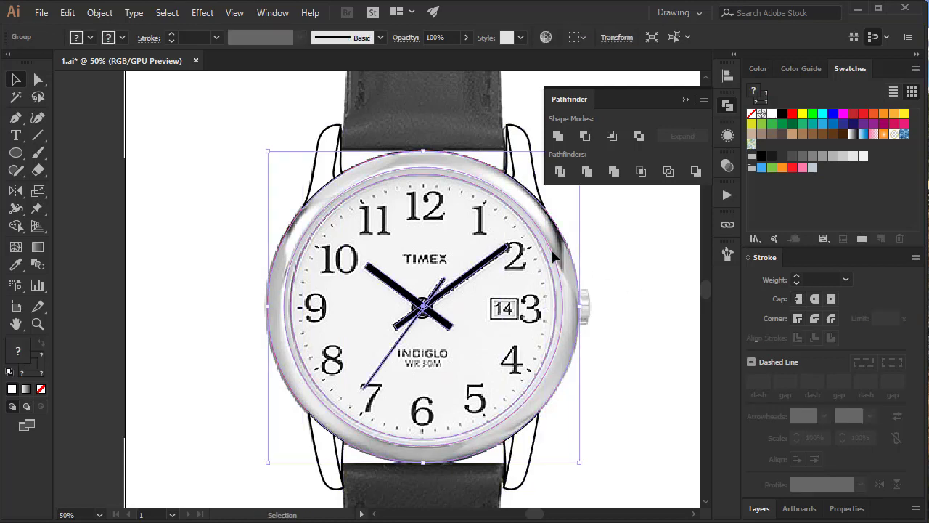
key(i)
click(537, 164)
click(530, 164)
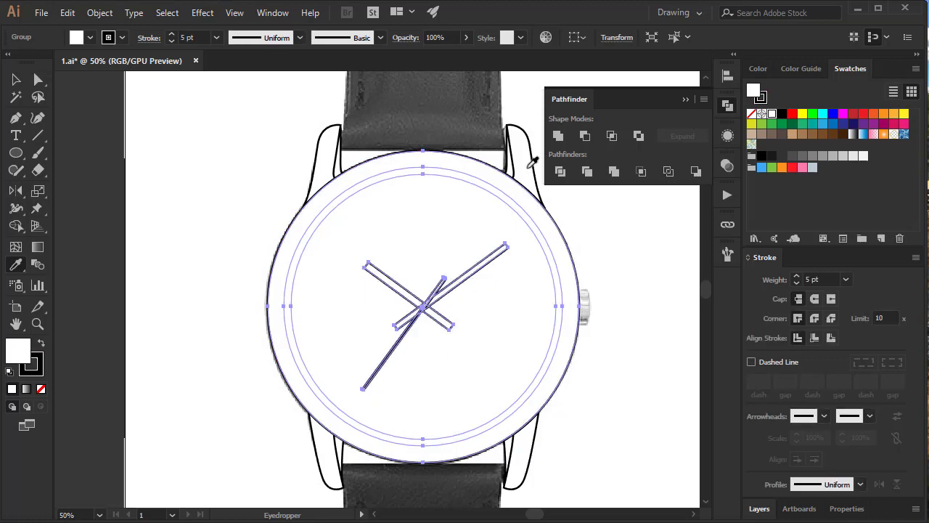
key(v)
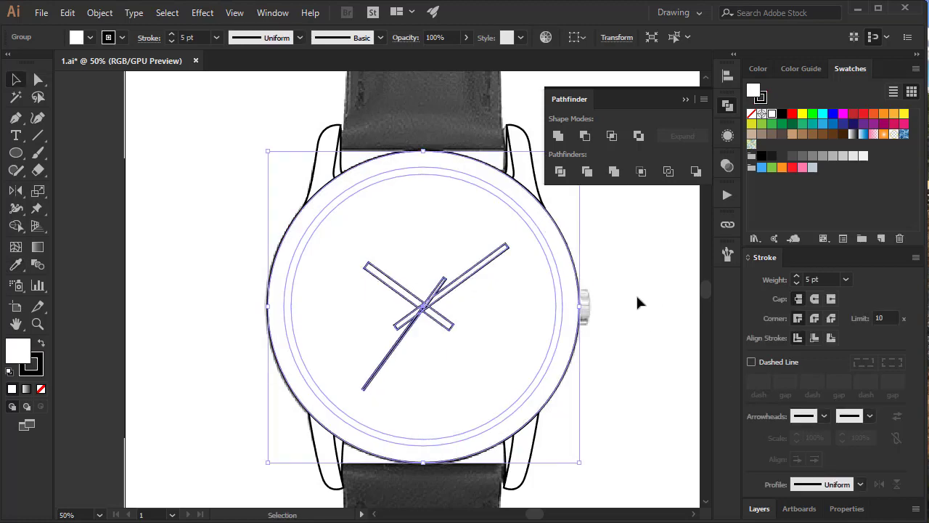
click(636, 292)
Step: Enter the watch group, select the outer case circle, then exit the group
click(536, 250)
double_click(521, 281)
click(543, 222)
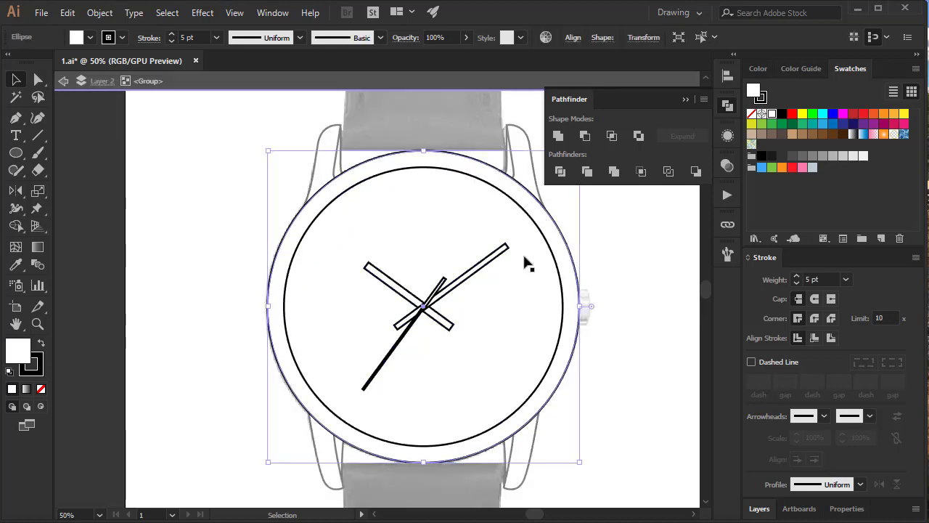
click(609, 258)
double_click(609, 258)
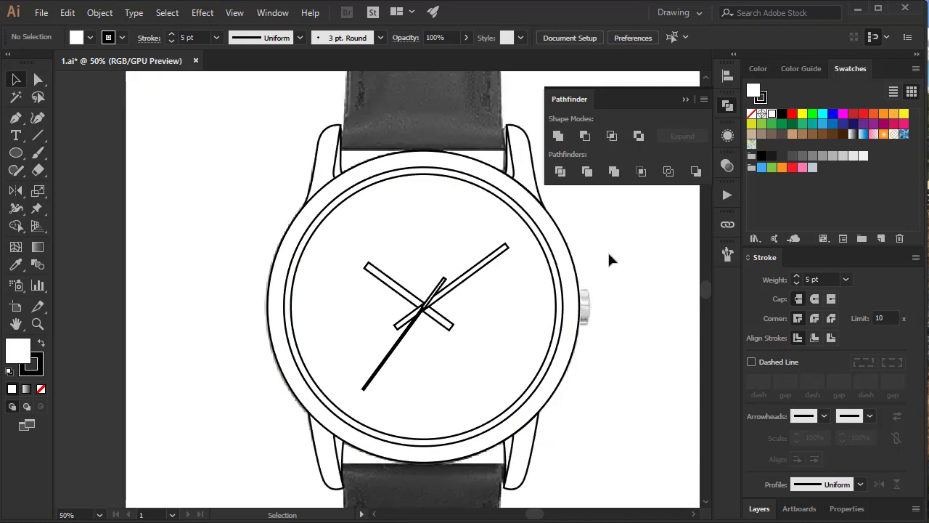
scroll(609, 259, up, 1)
scroll(609, 259, up, 2)
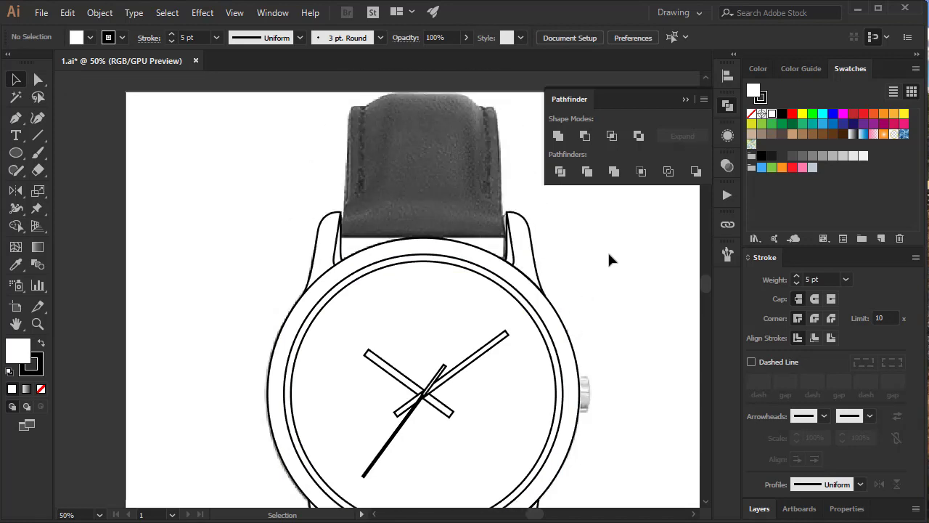
scroll(609, 260, down, 1)
Step: Isolate the long second hand path inside the watch group
click(401, 397)
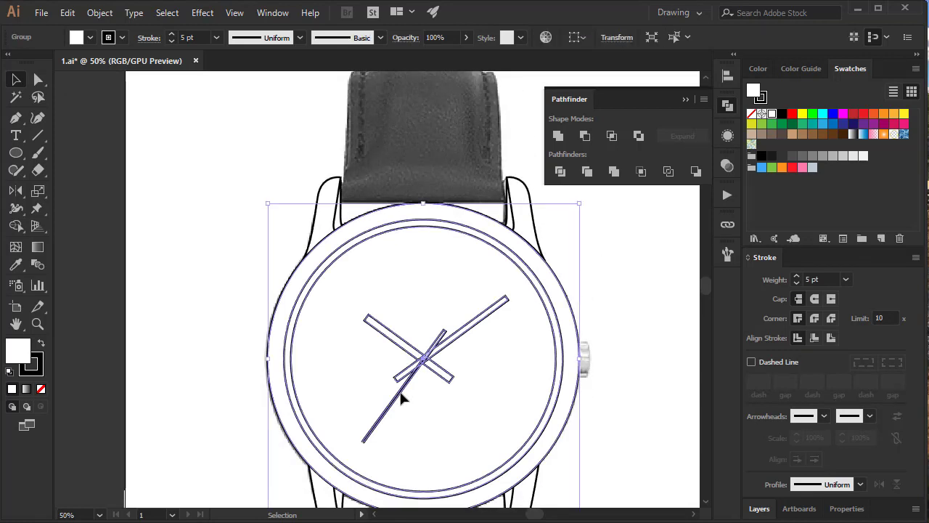
double_click(402, 397)
double_click(402, 397)
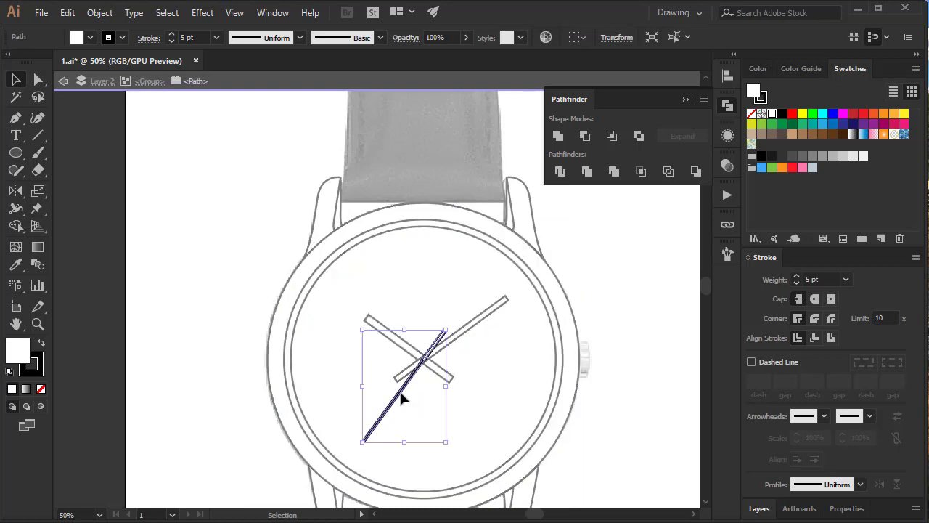
key(ctrl)
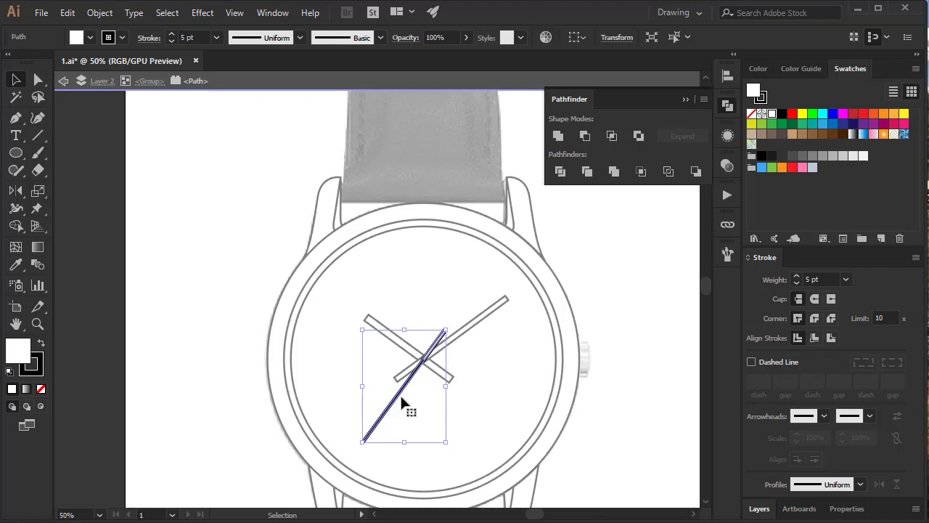
Step: Exit isolation and start a pen outline along the top strap's base, ending at its centre
double_click(650, 308)
scroll(617, 302, up, 2)
key(p)
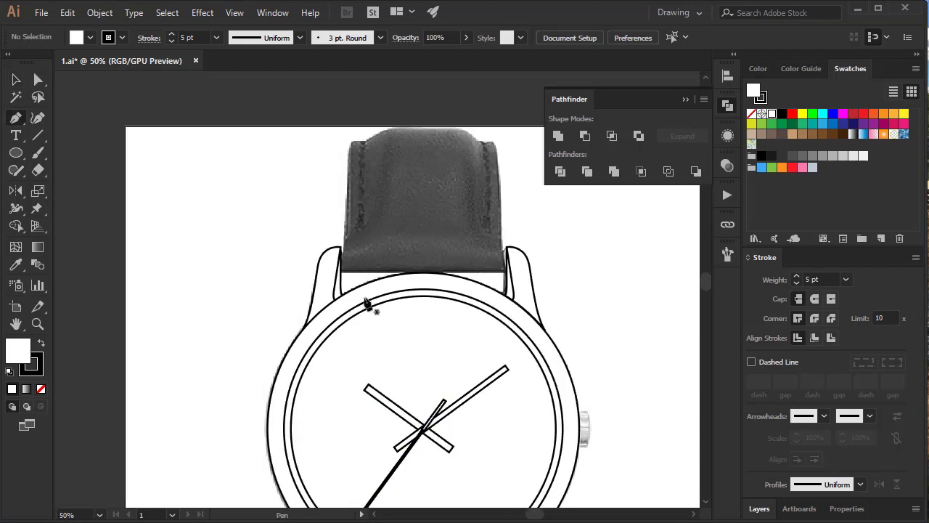
click(340, 276)
click(506, 278)
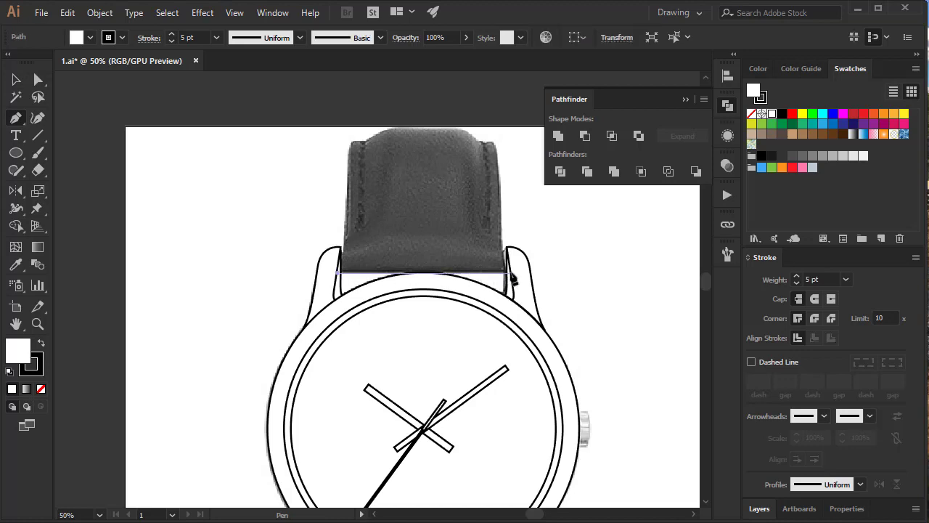
click(426, 273)
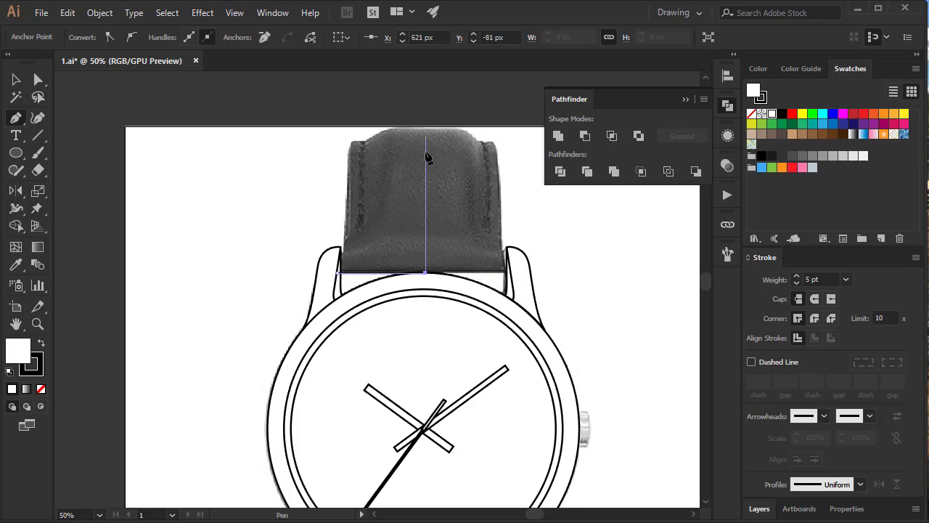
scroll(426, 145, up, 3)
key(ctrl+equal)
key(ctrl+equal)
key(ctrl+equal)
scroll(409, 178, up, 5)
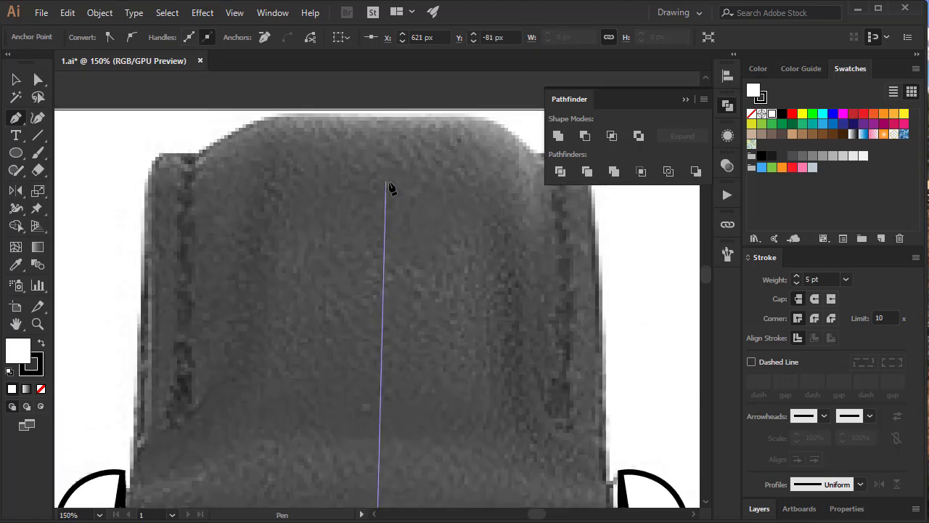
Step: Continue the unfilled outline up the centre, round the strap top, and down the left edge to close
click(377, 114)
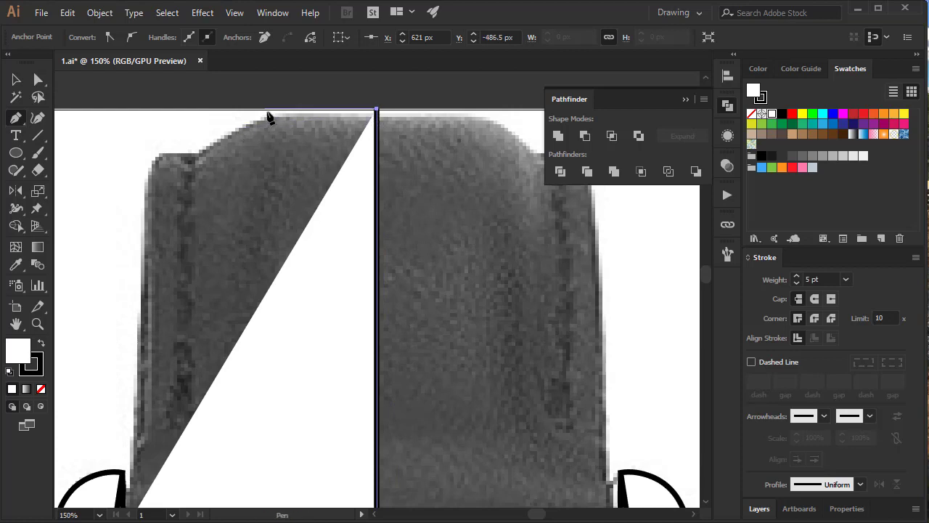
key(ctrl+z)
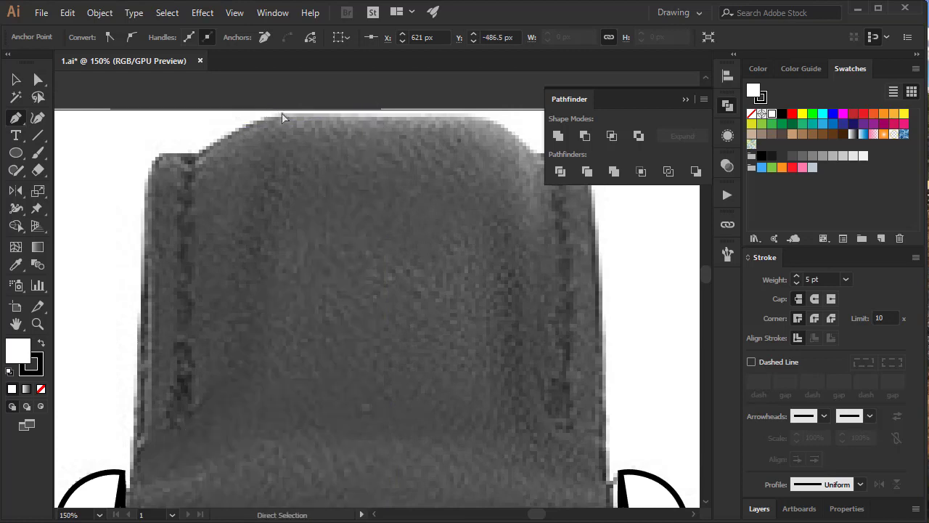
shift+click(377, 119)
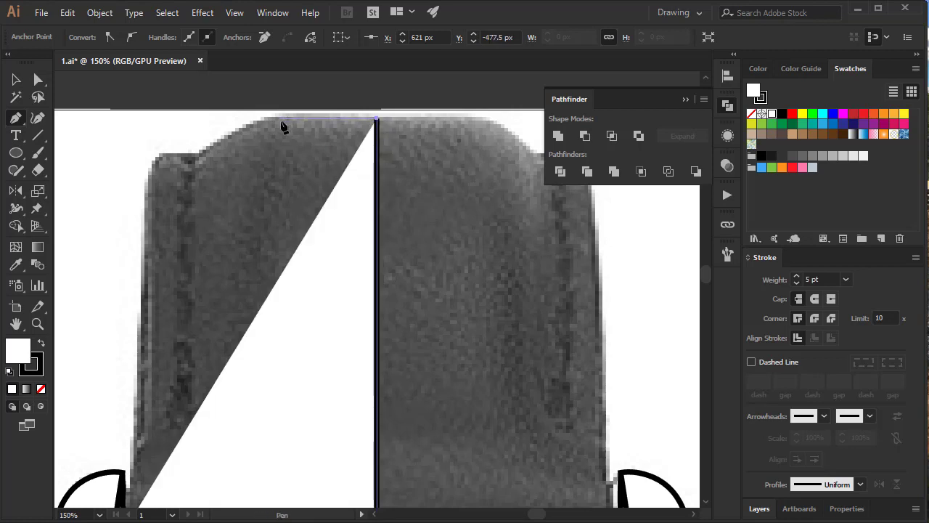
click(278, 118)
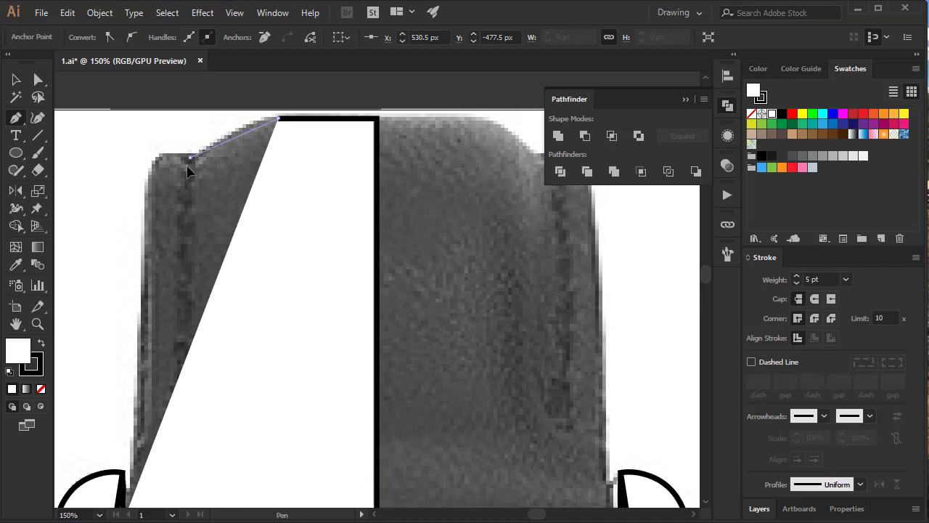
drag(190, 157, 150, 200)
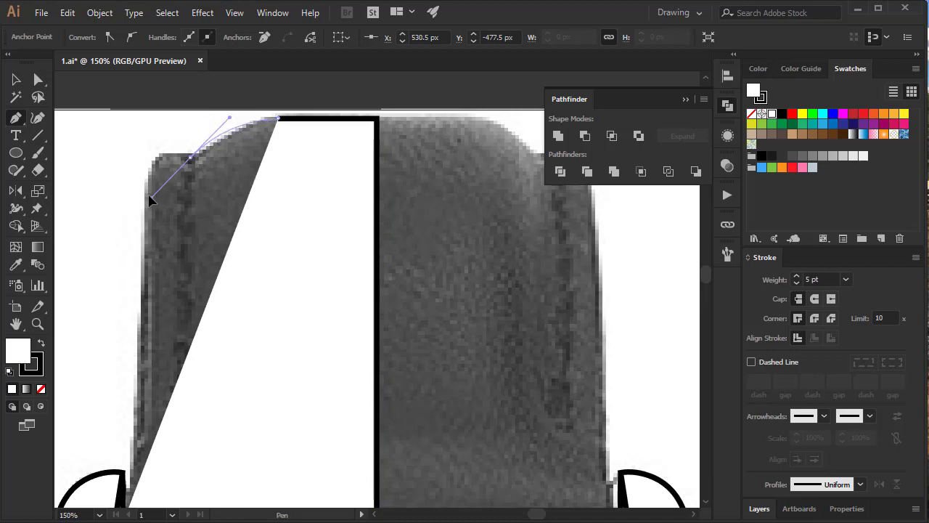
click(190, 157)
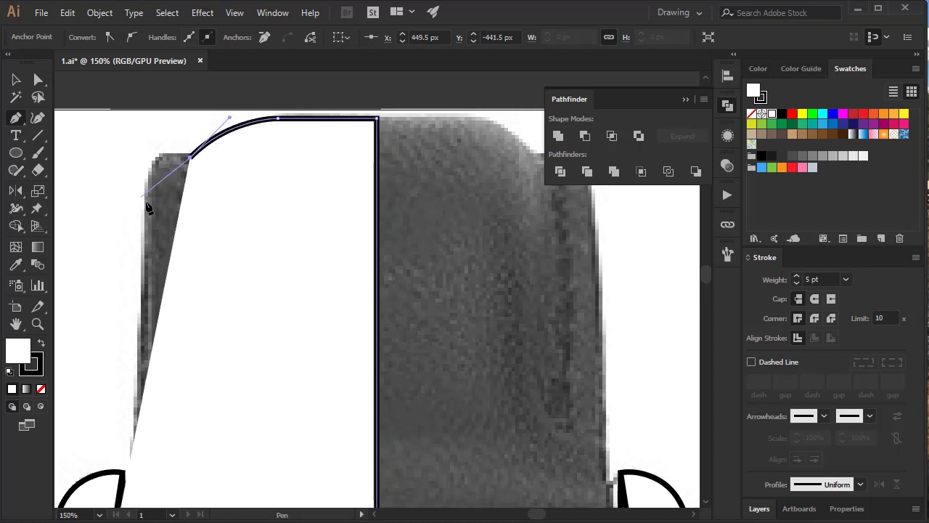
key(slash)
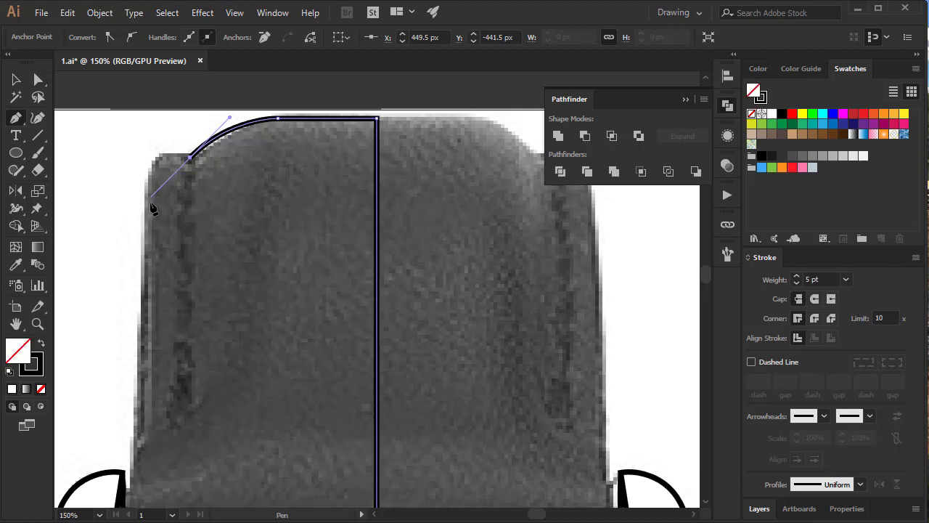
mouse_move(151, 216)
mouse_down()
mouse_move(141, 315)
mouse_move(152, 299)
mouse_up()
scroll(154, 299, down, 3)
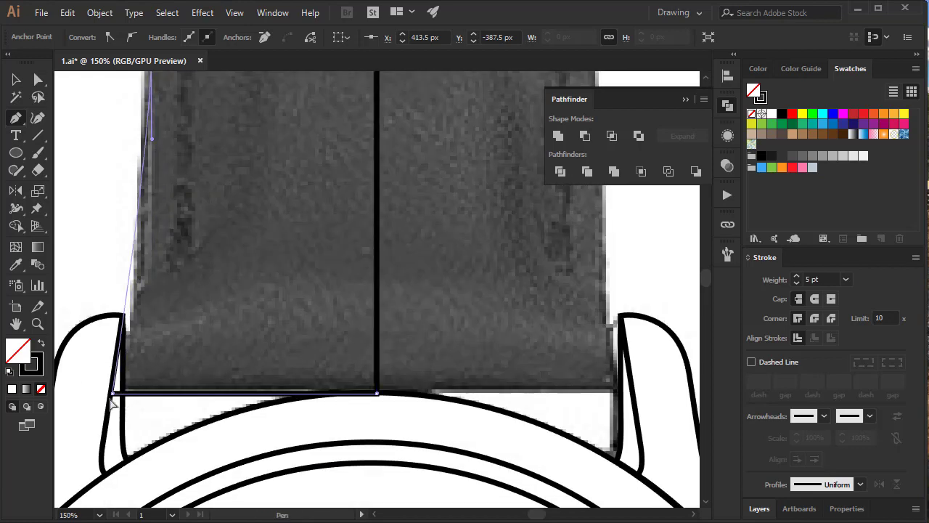
drag(114, 395, 99, 411)
Step: Show the Properties panel from the right dock and clear the strap outline selection
key(v)
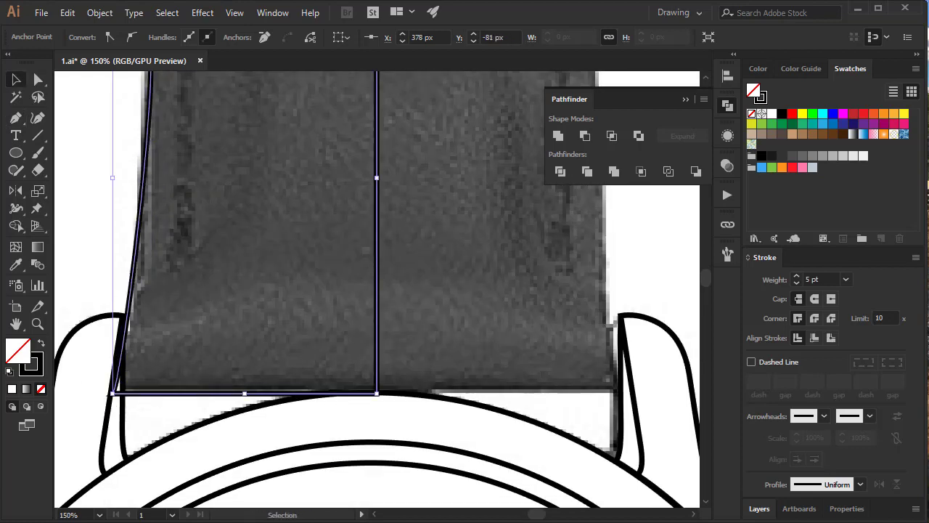
click(847, 508)
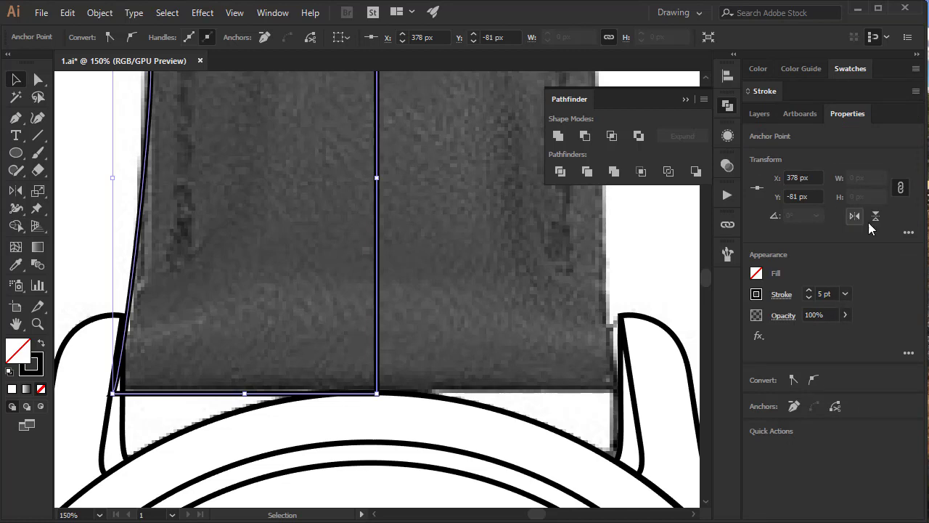
click(564, 259)
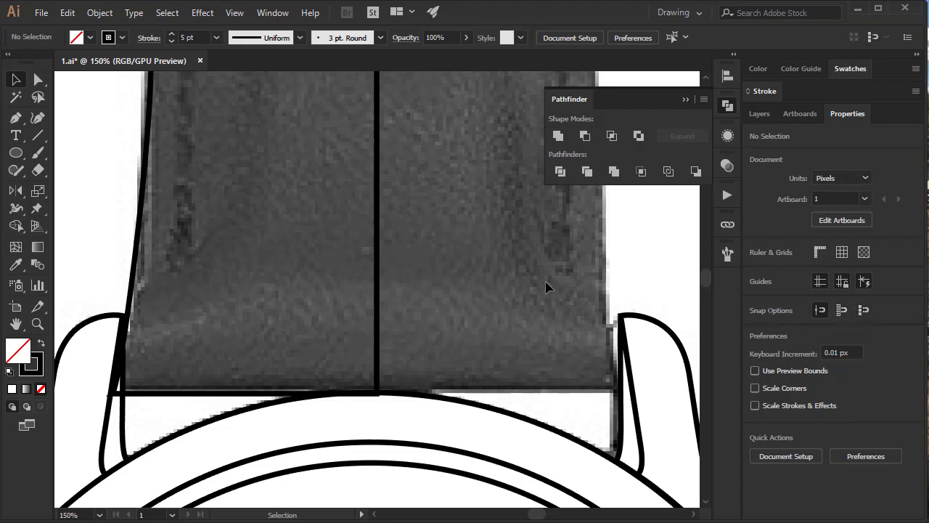
scroll(477, 297, up, 3)
scroll(477, 297, up, 3)
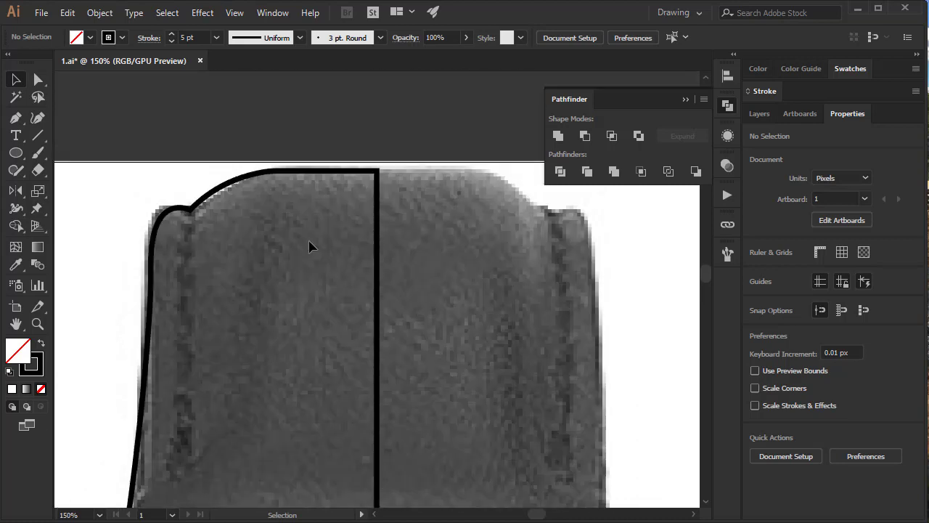
Step: Nudge the strap outline's upper-left shoulder anchor slightly up and right
click(189, 210)
key(a)
click(190, 211)
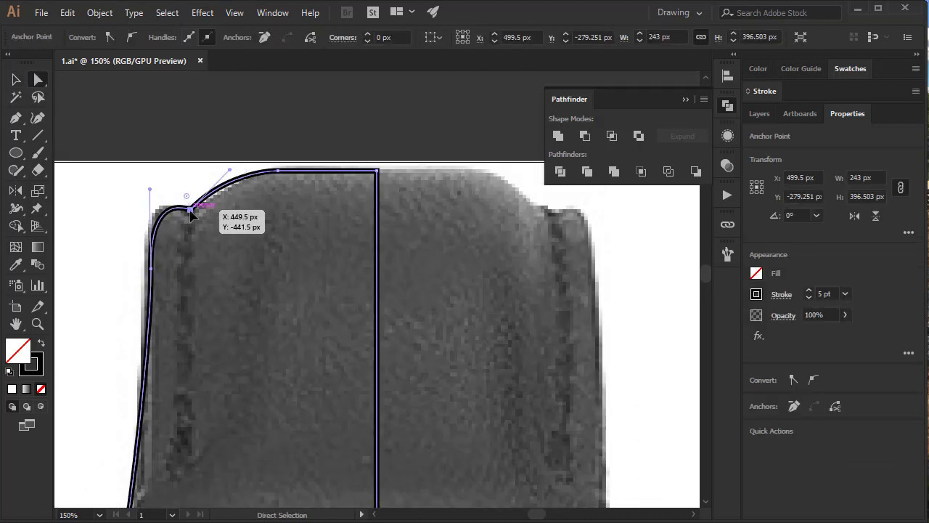
drag(190, 210, 195, 208)
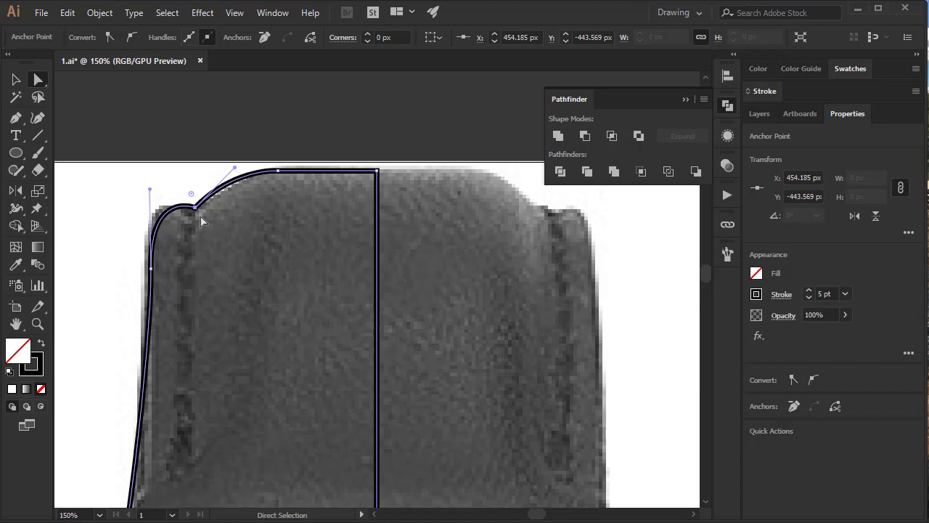
drag(195, 208, 196, 207)
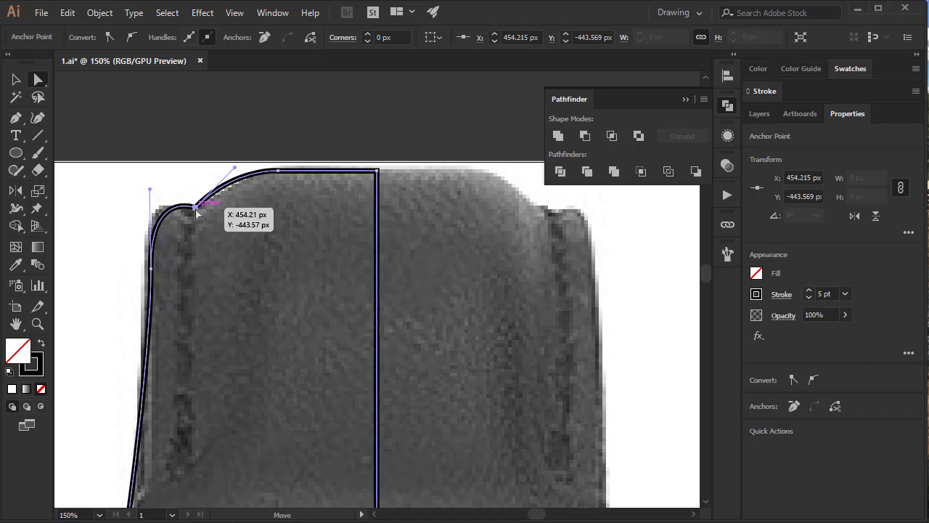
Step: Round the strap's top corner to a 71.63 px radius and reshape the upper-left edge curve
click(280, 173)
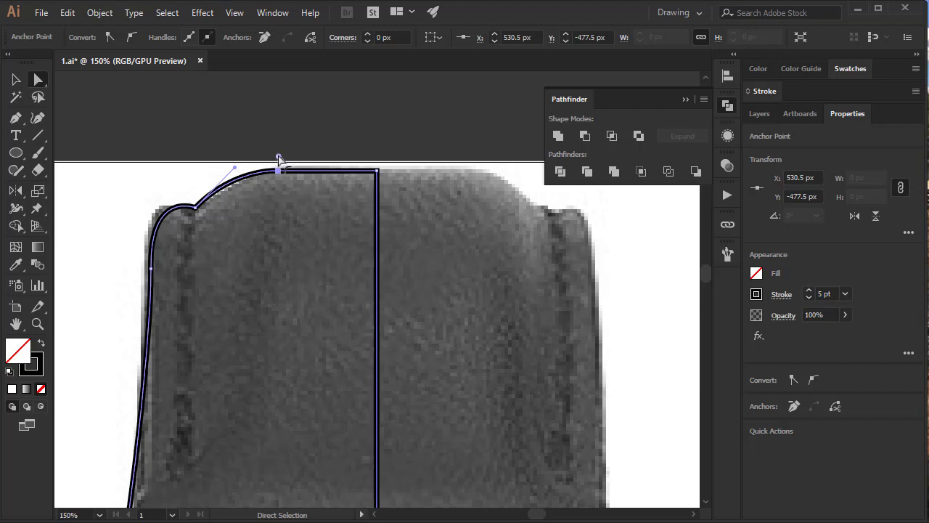
drag(279, 158, 273, 90)
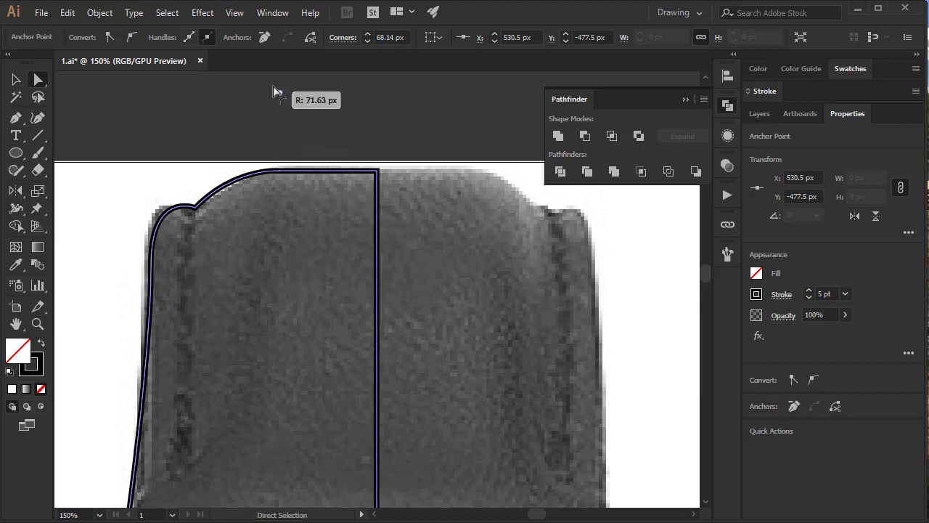
scroll(189, 297, down, 3)
click(151, 181)
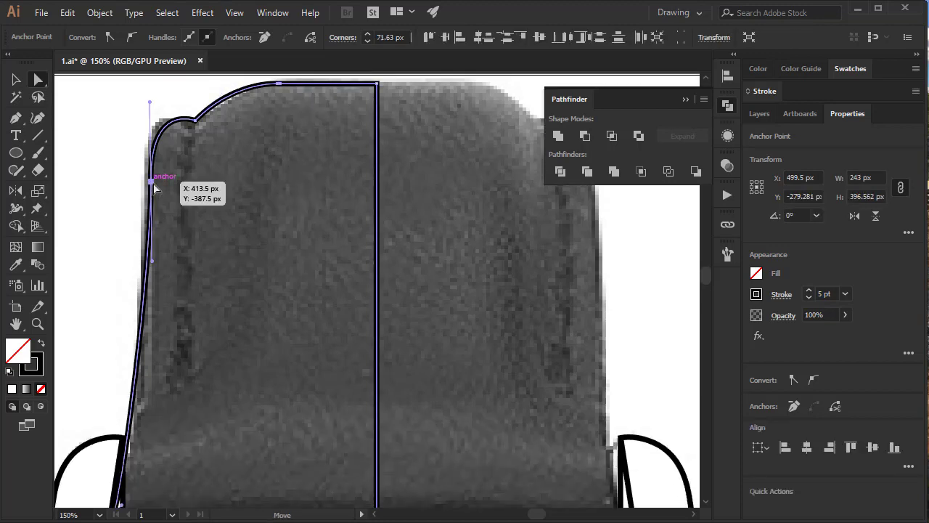
drag(150, 102, 146, 99)
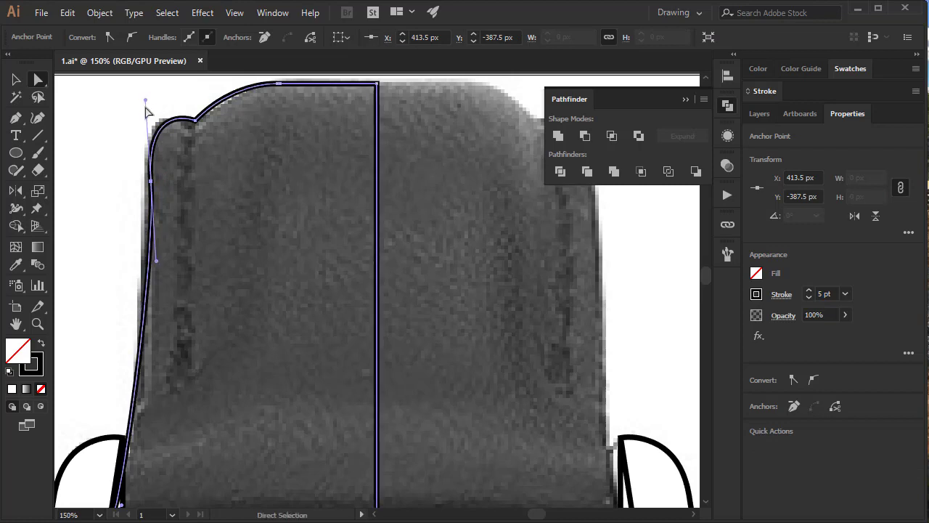
scroll(161, 261, down, 1)
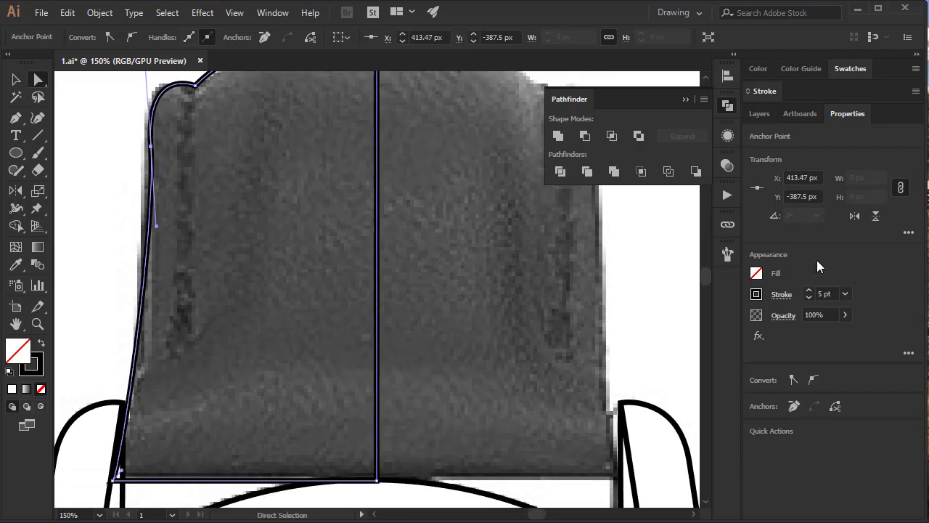
click(230, 144)
click(151, 147)
Step: Turn on Snap to Pixel in the Properties panel
click(508, 299)
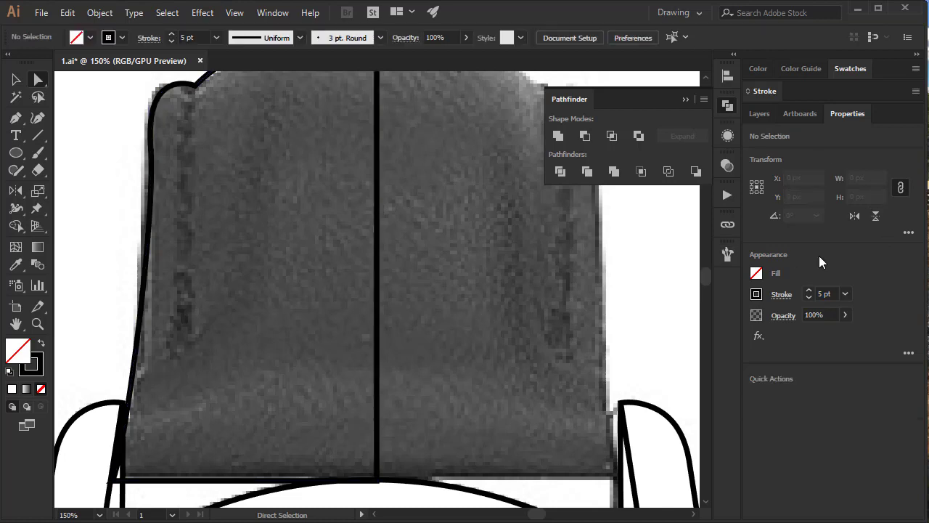
click(798, 114)
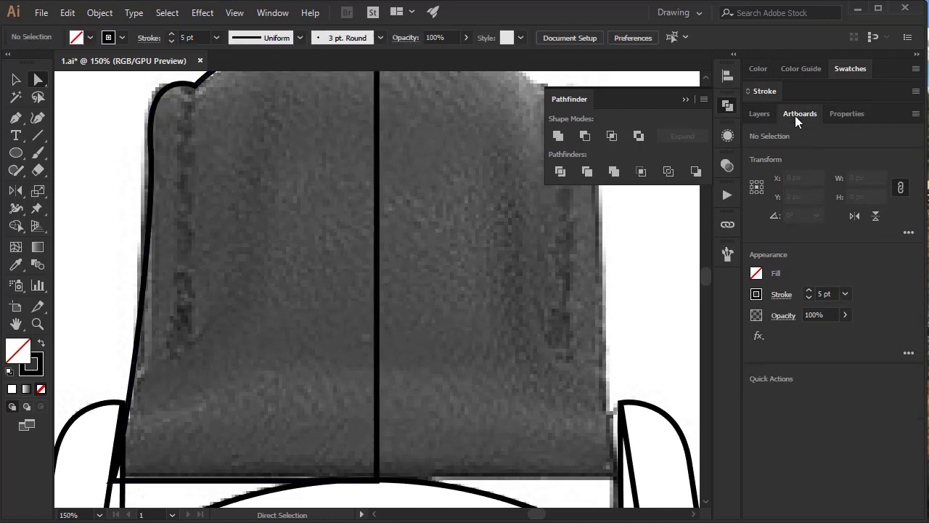
click(847, 114)
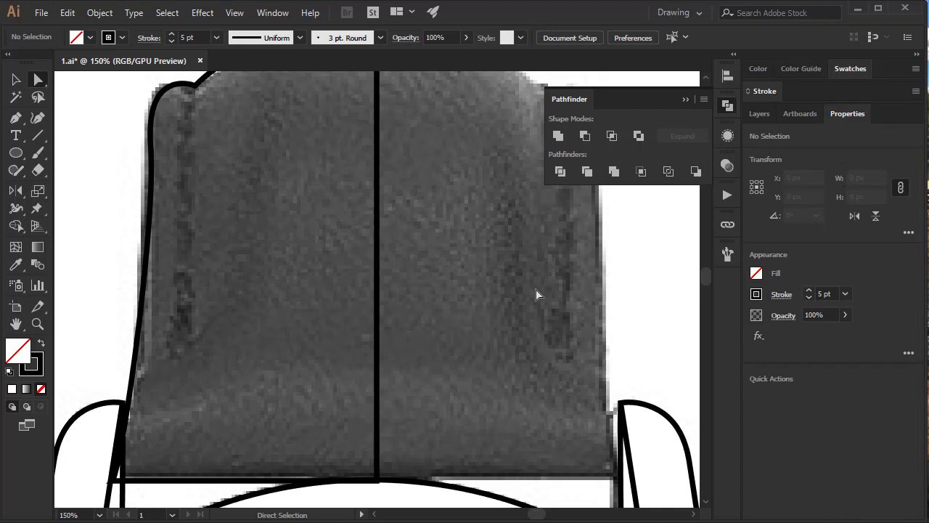
key(v)
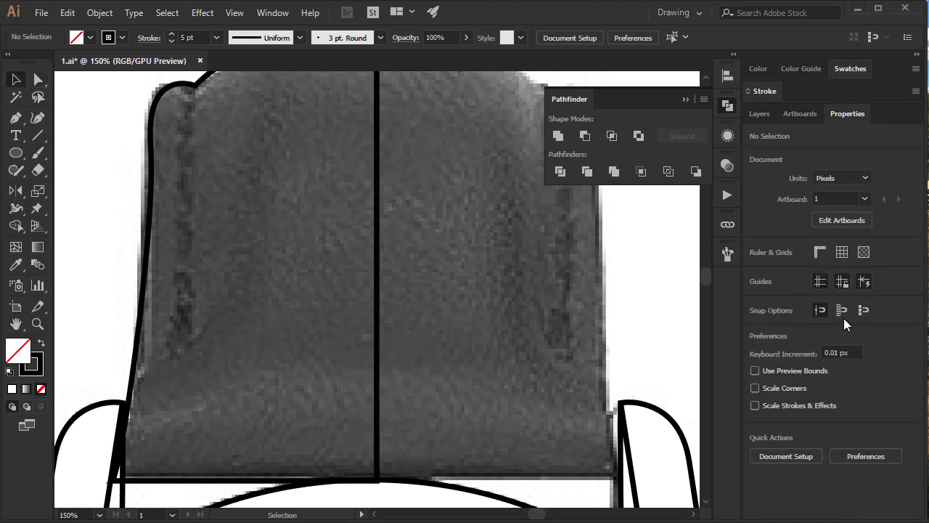
click(857, 312)
scroll(207, 200, up, 2)
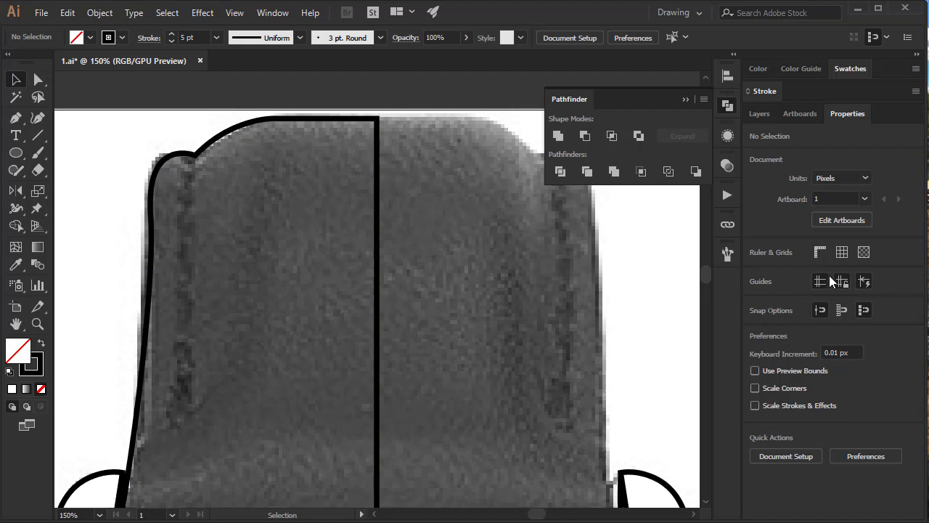
Step: Nudge the strap's left-edge anchor 1 px left and its top-left corner anchor 1 px right
click(195, 151)
scroll(169, 303, down, 2)
key(a)
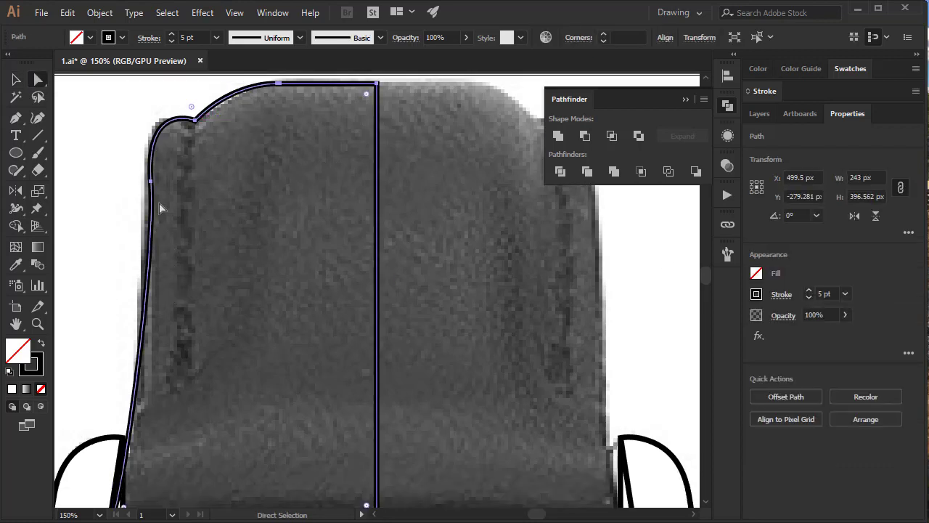
click(149, 180)
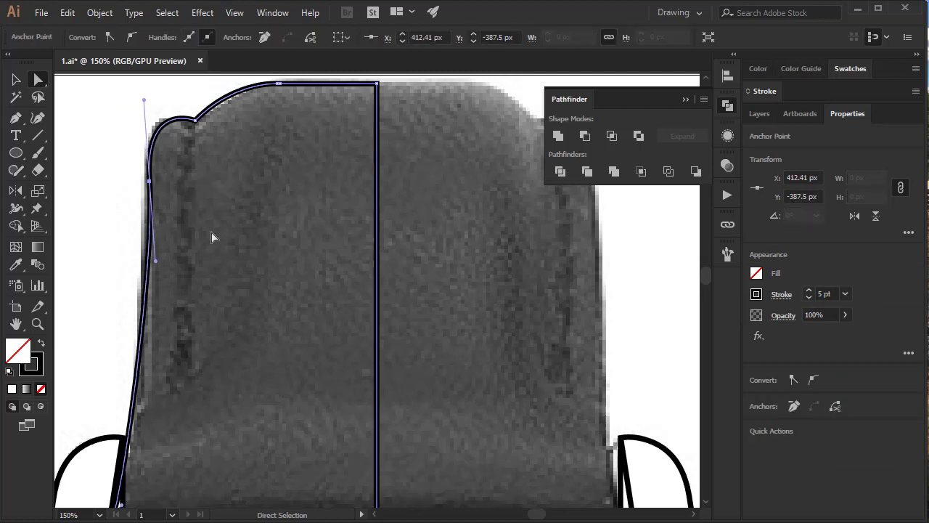
key(Left)
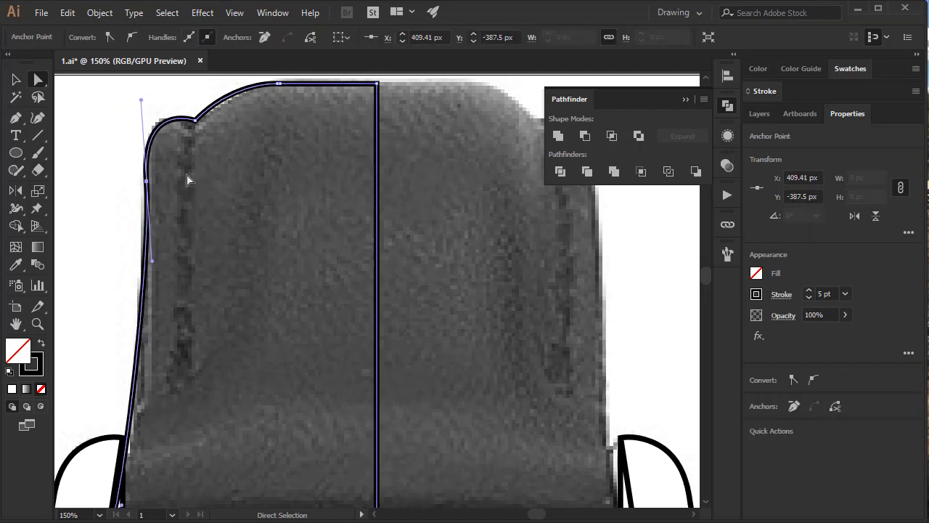
click(195, 122)
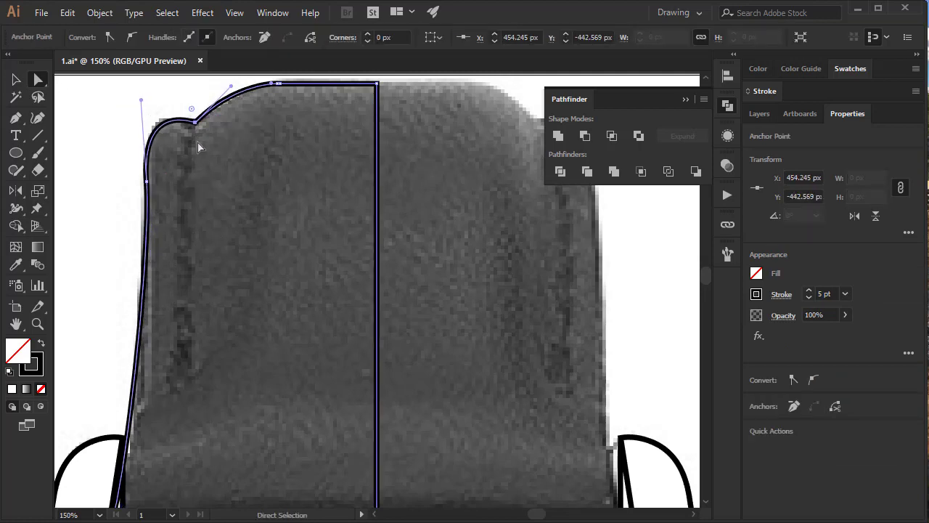
key(Right)
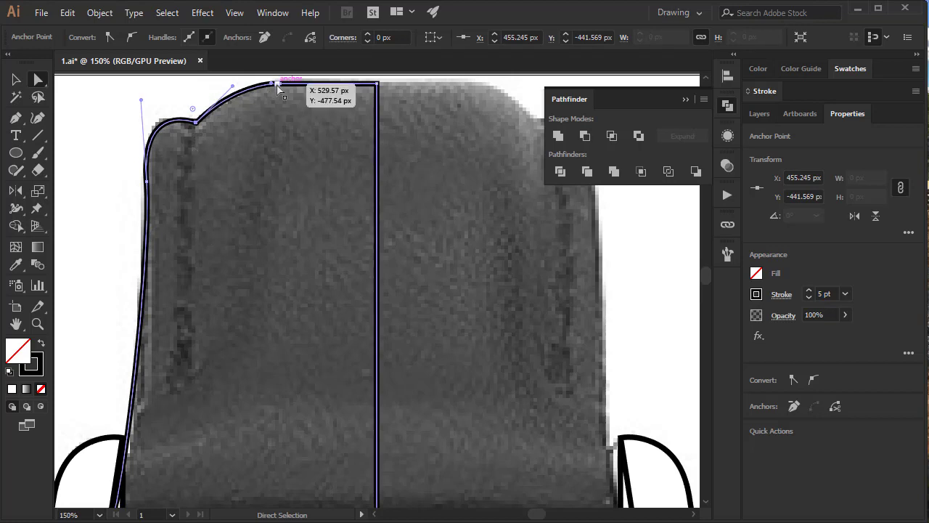
Step: Reshape the top curve near the corner, then deselect the strap outline
scroll(276, 91, up, 2)
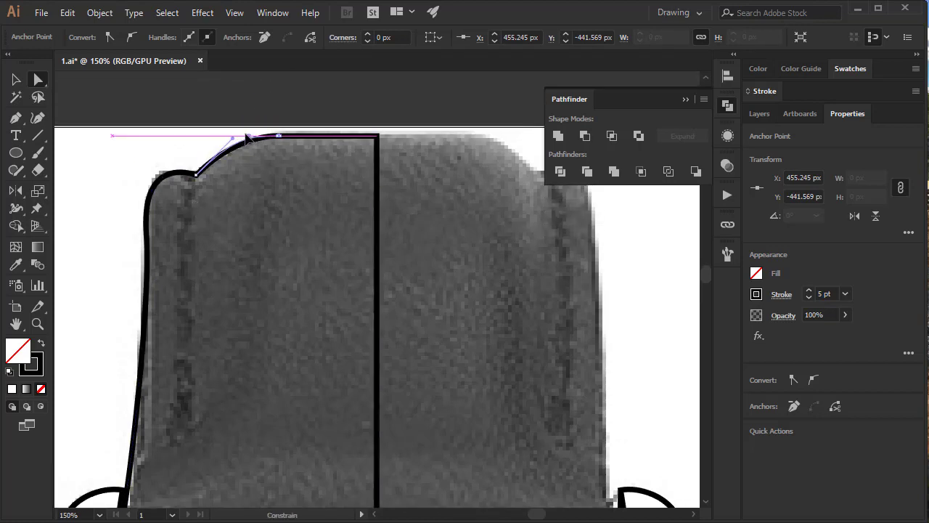
drag(255, 138, 245, 136)
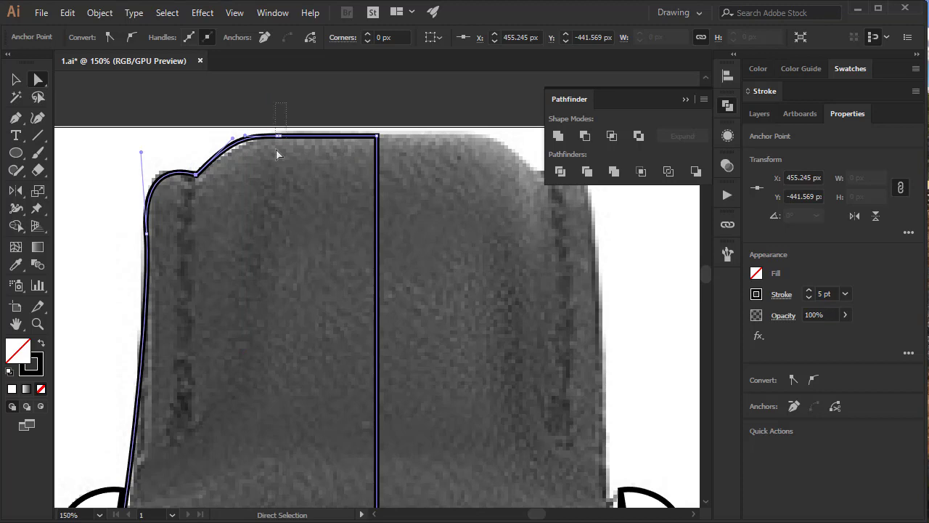
click(276, 150)
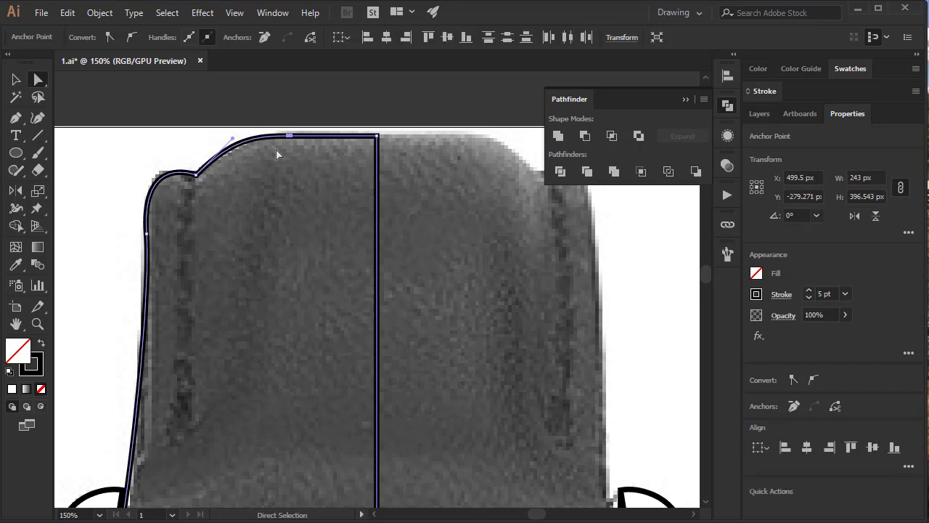
scroll(268, 206, down, 6)
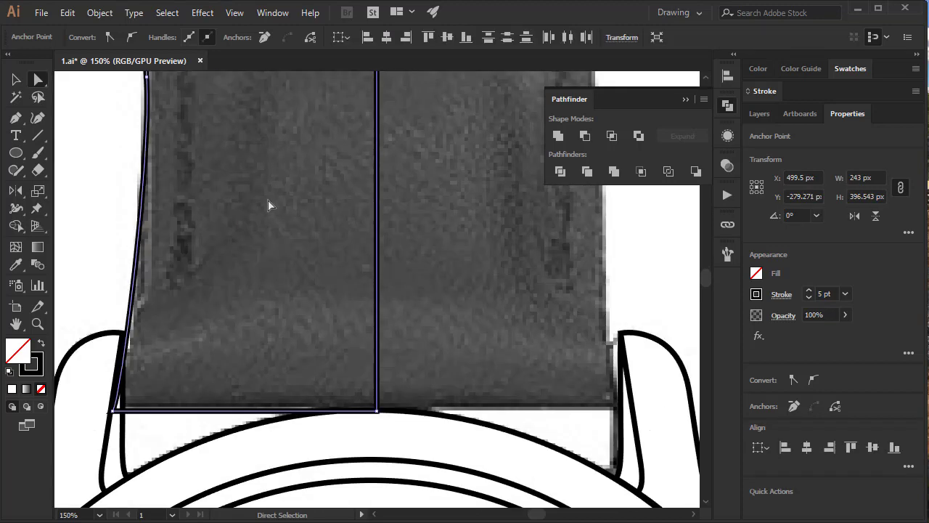
key(v)
click(269, 208)
scroll(270, 210, up, 1)
scroll(326, 215, up, 3)
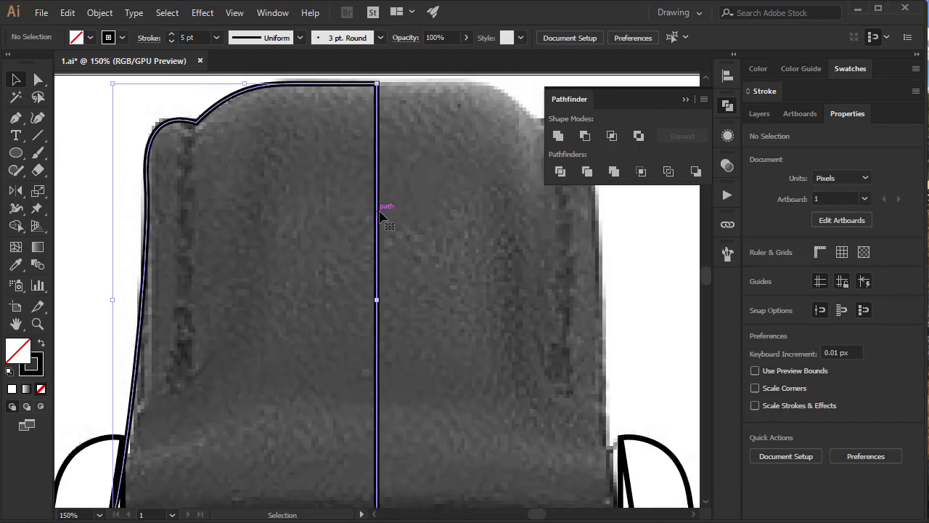
Step: Mirror a copy of the strap half and place it against the strap's right edge
click(379, 212)
key(o)
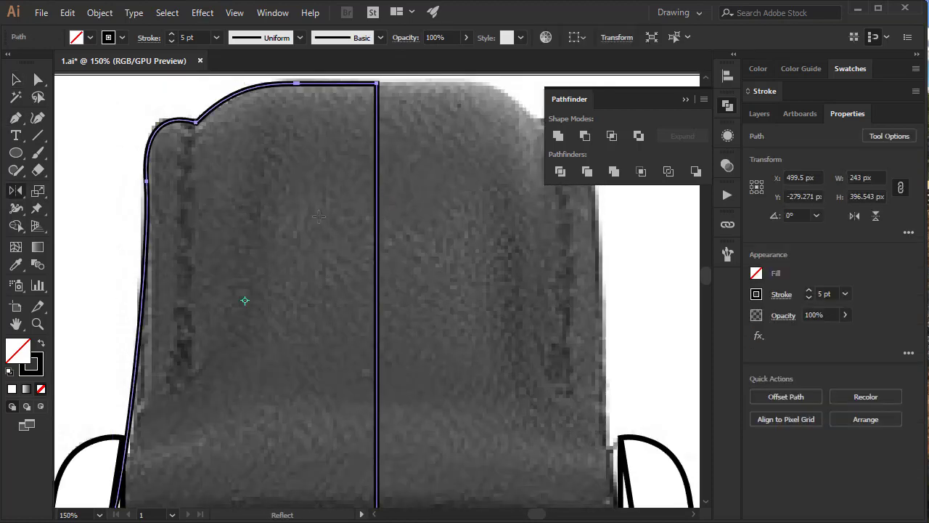
drag(149, 205, 347, 190)
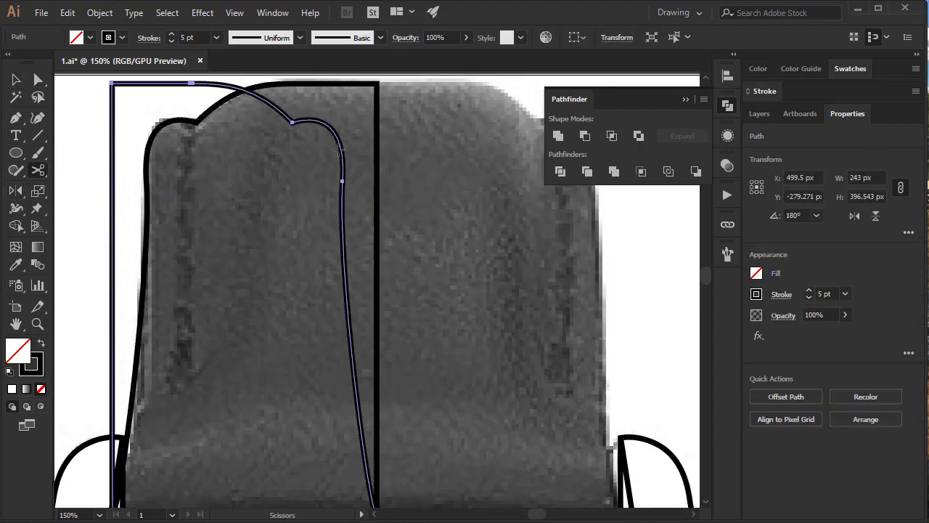
key(v)
mouse_move(375, 149)
mouse_down()
mouse_move(514, 149)
mouse_move(575, 167)
mouse_up()
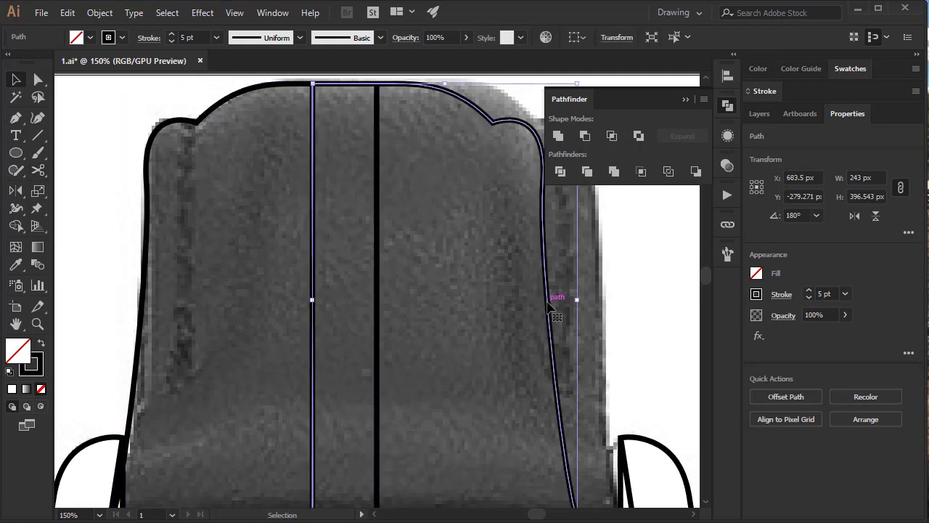
drag(547, 304, 598, 308)
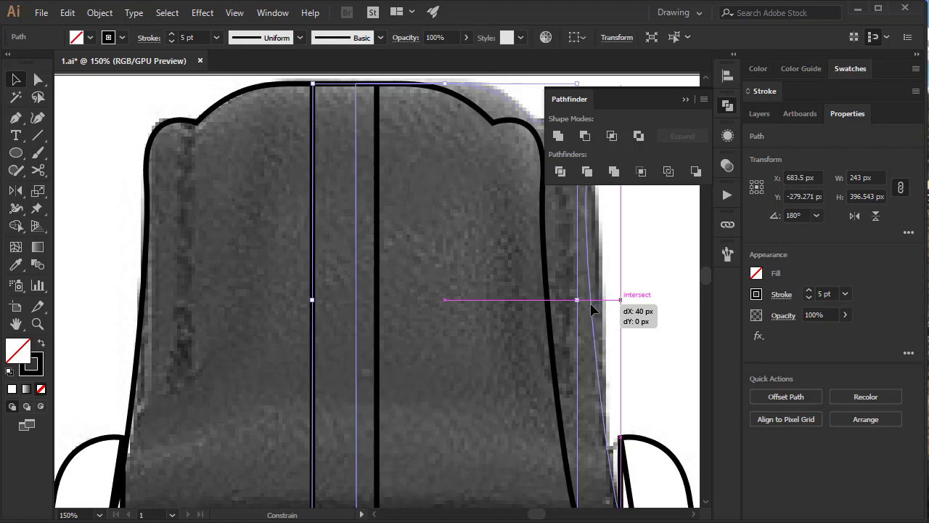
mouse_move(596, 310)
mouse_down()
mouse_move(415, 317)
mouse_move(352, 164)
mouse_move(529, 291)
mouse_move(570, 375)
mouse_up()
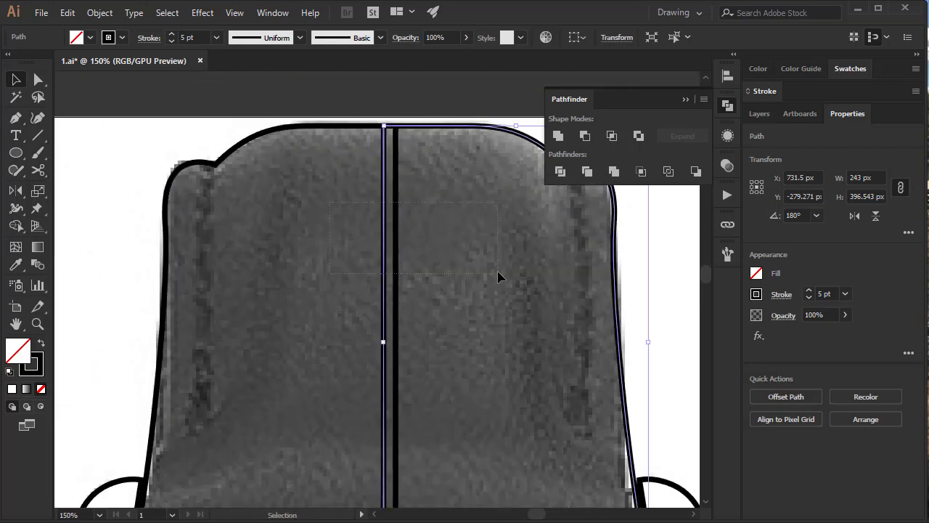
Step: Merge both strap halves into one outline with Pathfinder Unite
key(ctrl+a)
click(558, 135)
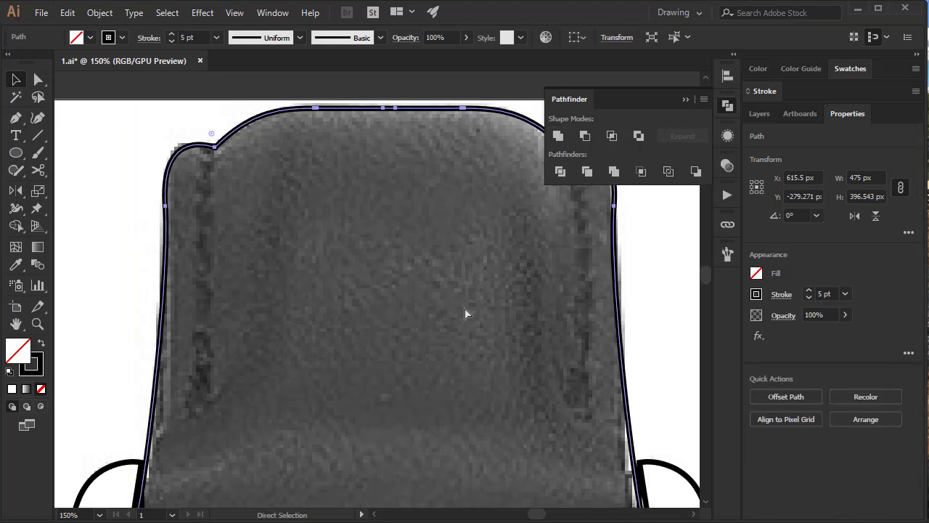
key(ctrl+minus)
key(ctrl+minus)
key(ctrl+minus)
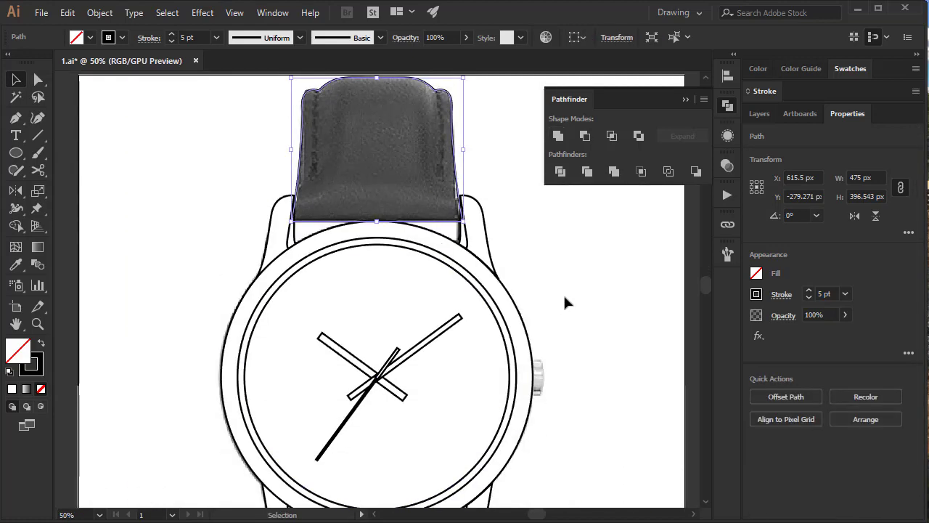
Step: Flip a copy of the upper strap outline upside down and move it onto the lower strap
click(561, 298)
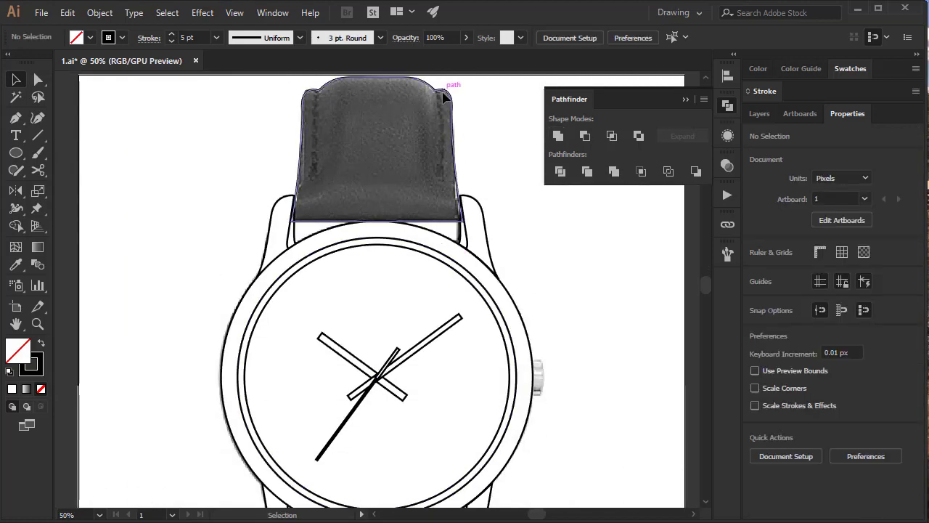
drag(445, 90, 436, 186)
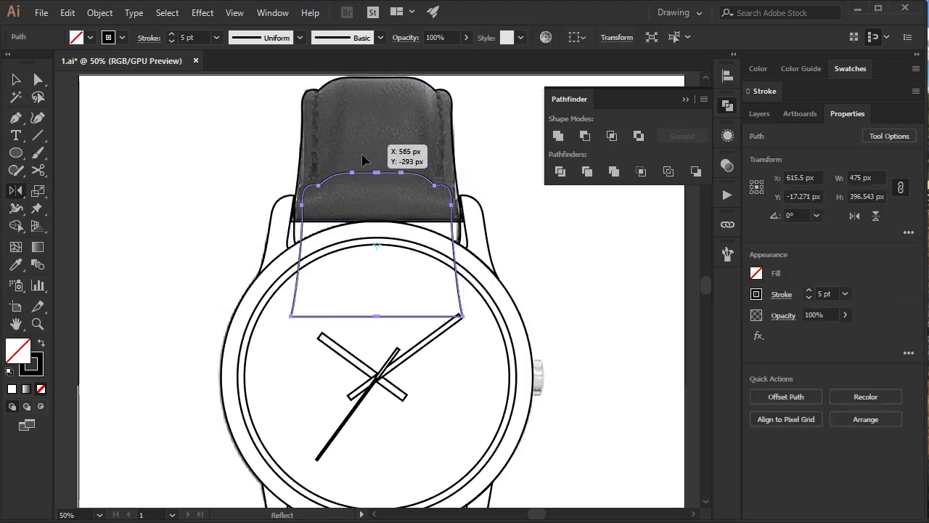
scroll(369, 315, down, 4)
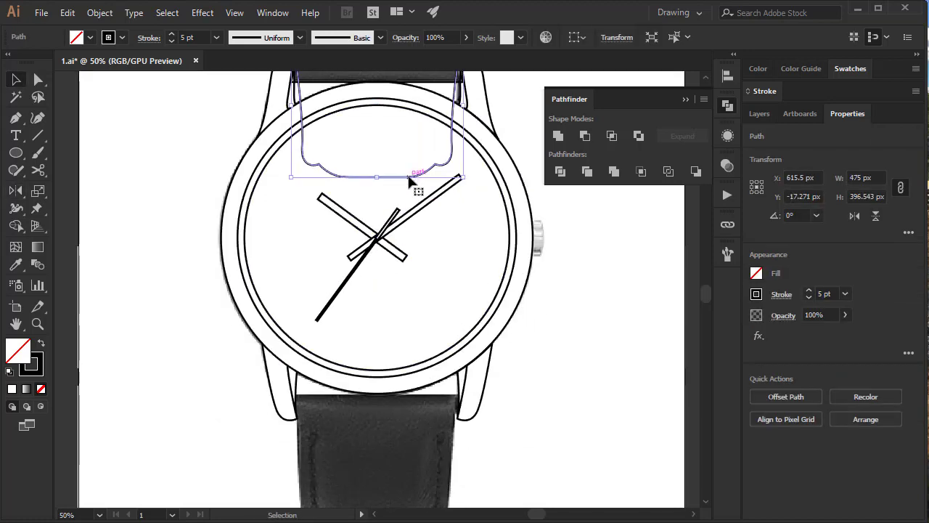
mouse_move(414, 181)
mouse_down()
mouse_move(414, 509)
mouse_move(421, 497)
mouse_up()
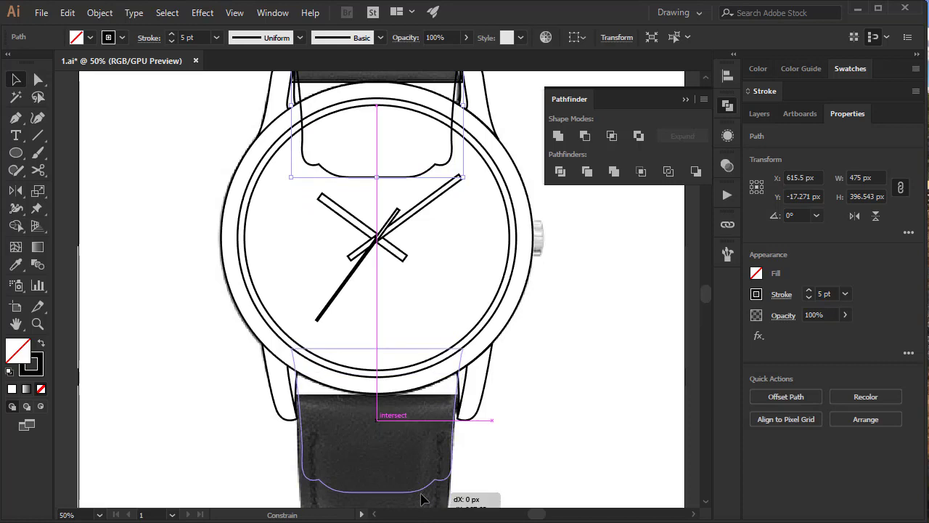
scroll(428, 316, down, 5)
drag(429, 317, 431, 367)
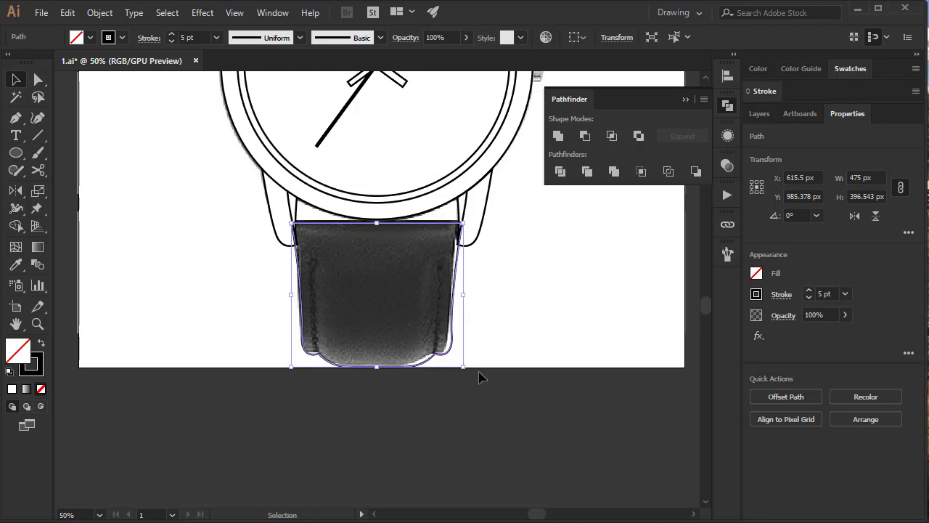
Step: Nudge the lower strap outline up and draw a vertical stitching line down its left side
key(Up)
key(Up)
key(Up)
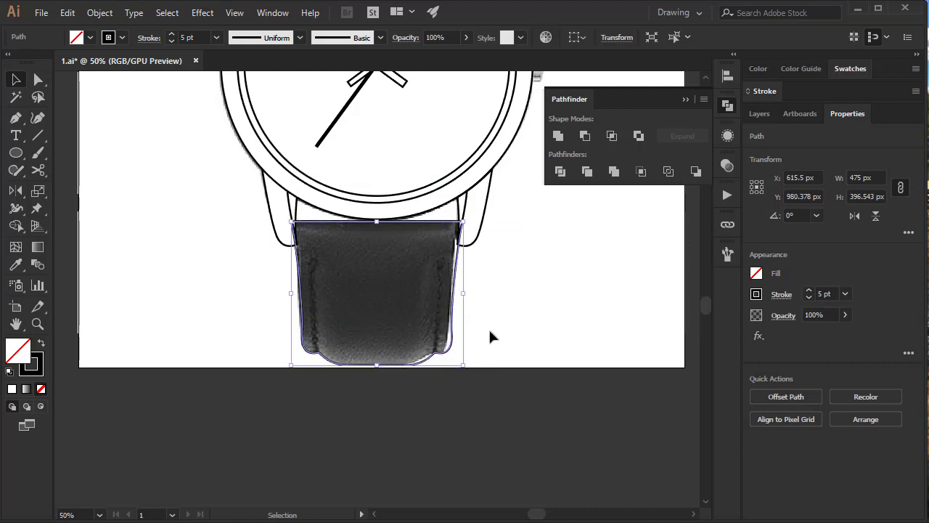
key(p)
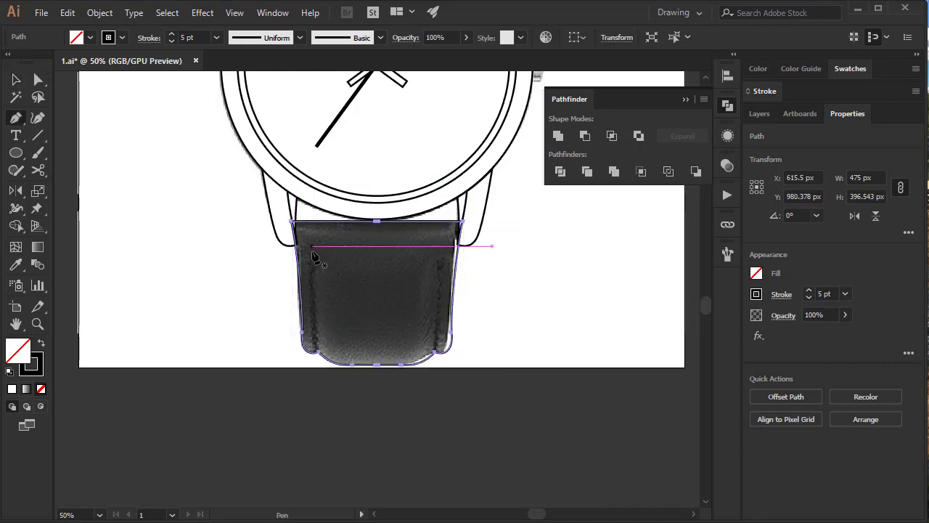
drag(311, 252, 314, 289)
drag(315, 346, 316, 351)
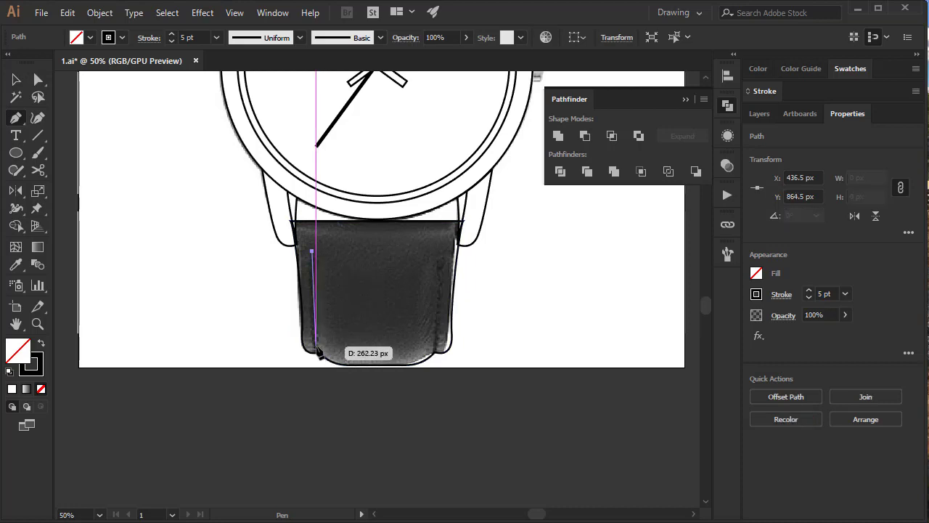
key(v)
click(369, 311)
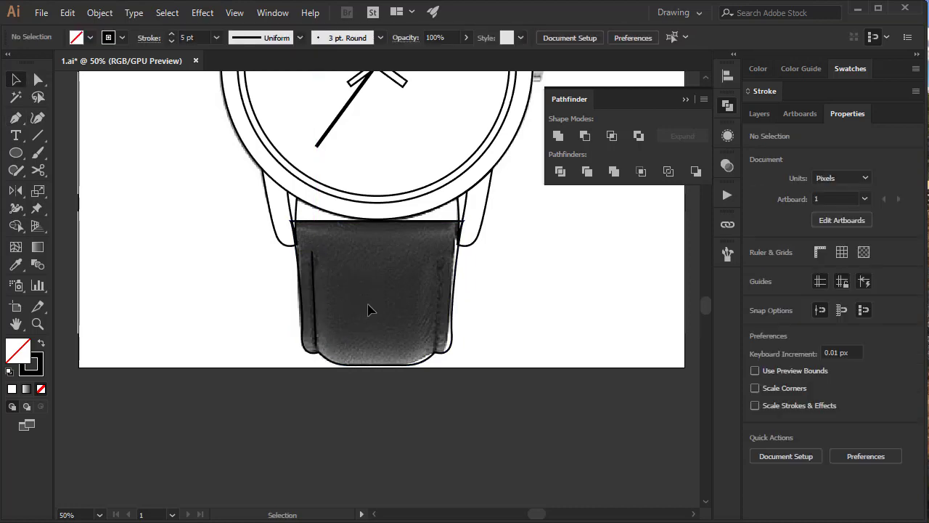
Step: Make the stitching line's stroke dashed at 12 pt
key(ctrl+plus)
click(296, 251)
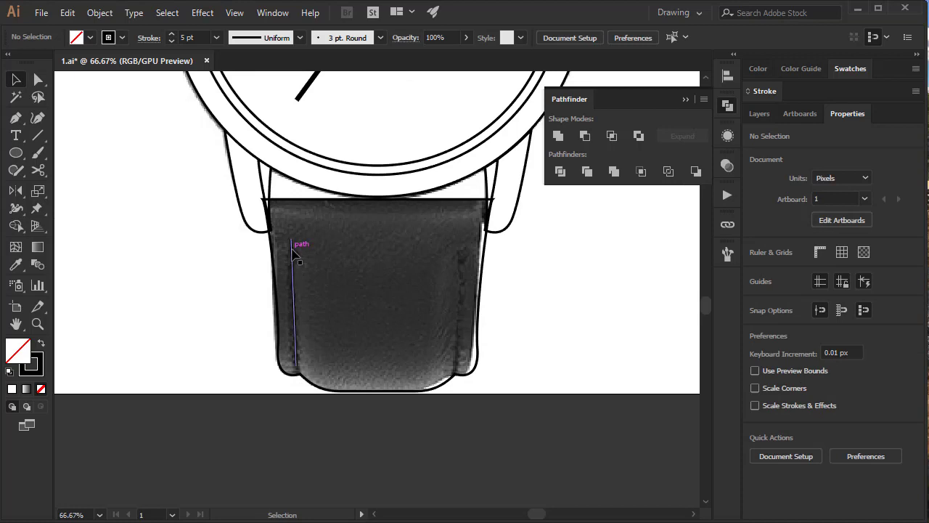
click(772, 93)
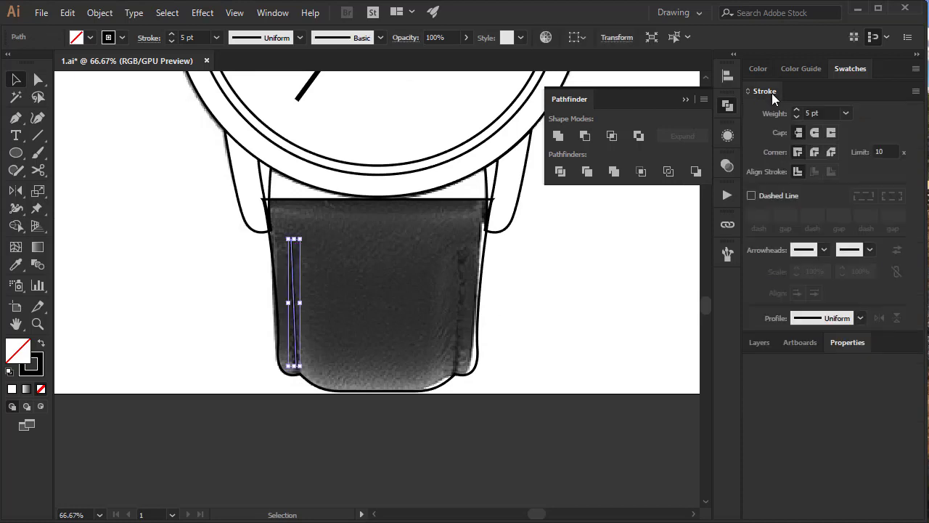
click(752, 195)
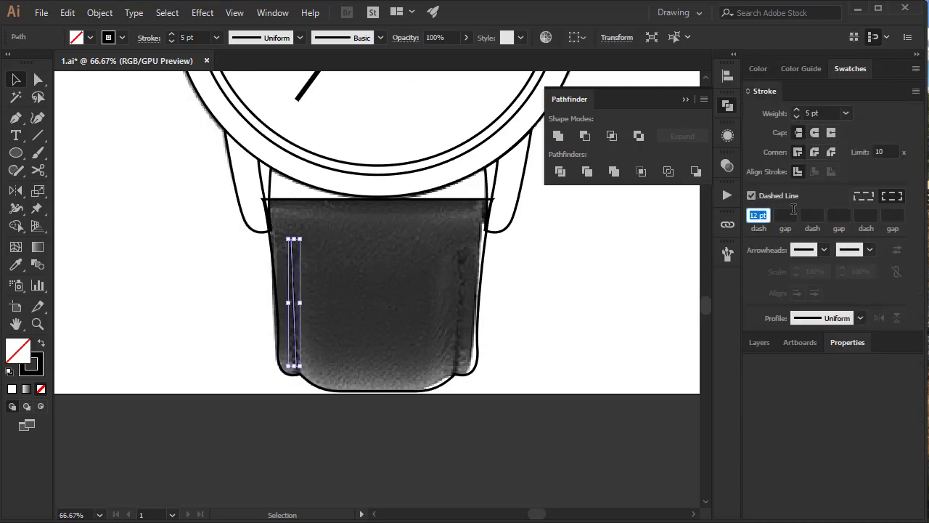
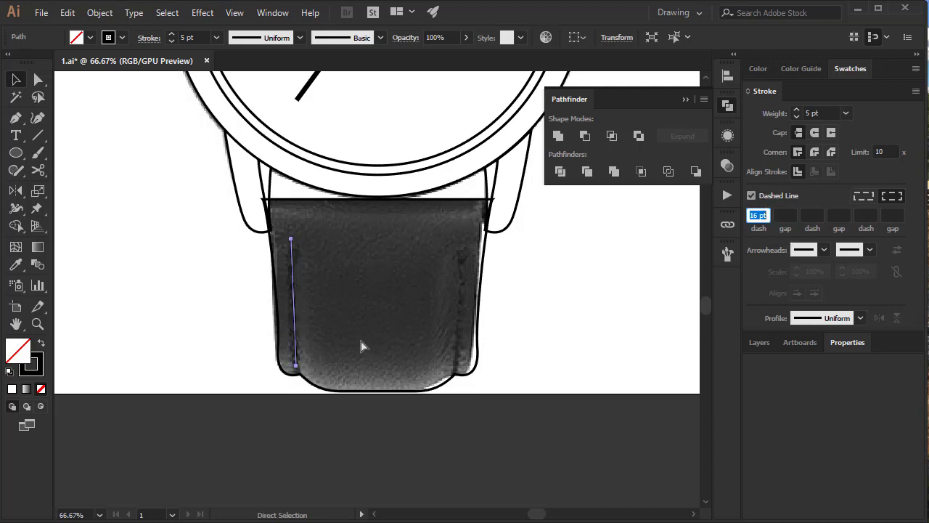
Step: Give the left stitch line a 6 pt round-capped dashed stroke with 10 pt dashes
click(376, 317)
scroll(377, 305, up, 3)
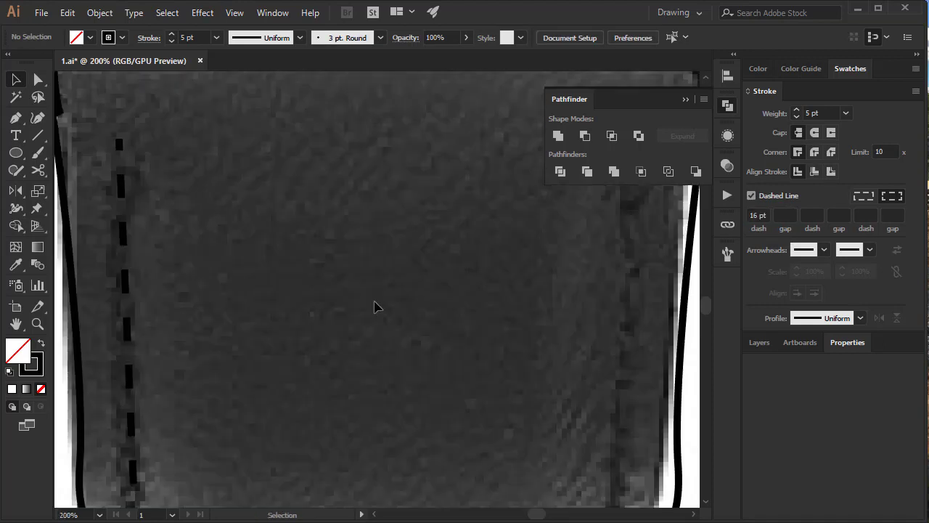
drag(358, 306, 471, 243)
click(243, 259)
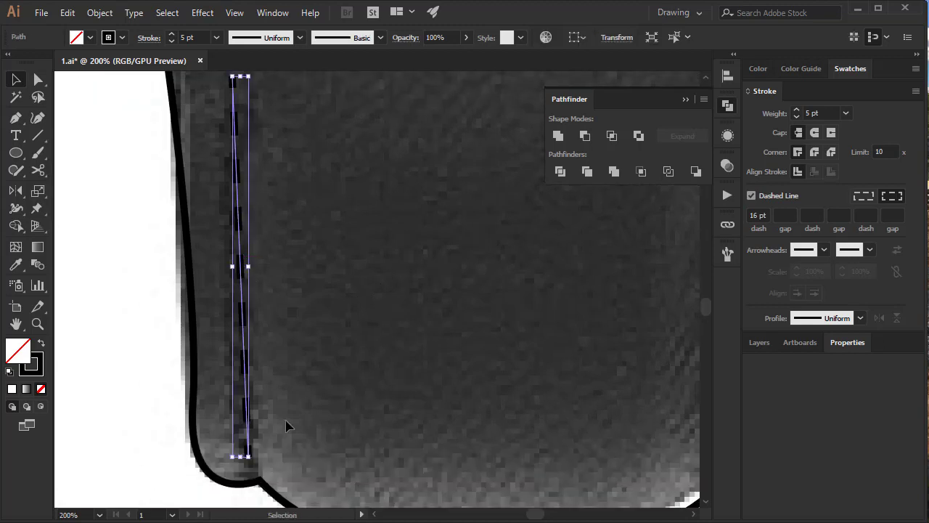
key(Up)
click(814, 134)
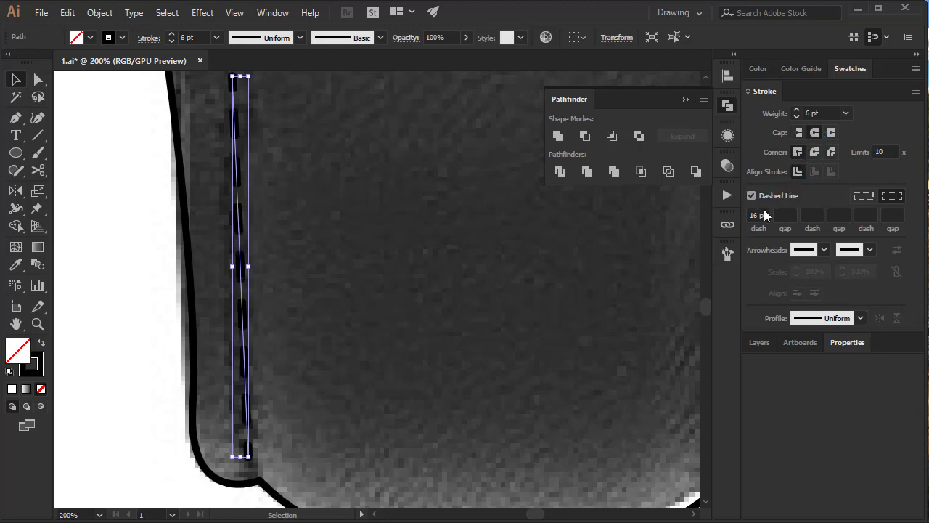
double_click(757, 215)
text(10)
key(Return)
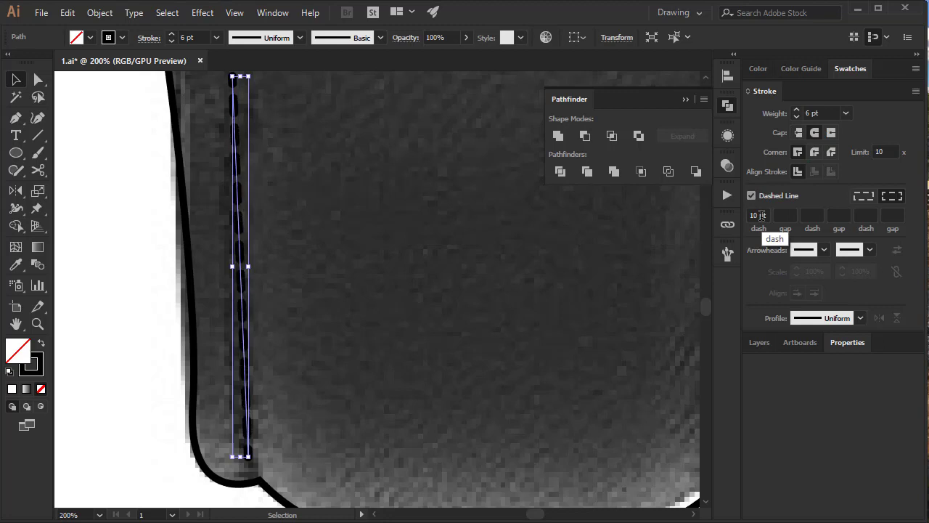
Step: Refine the dash pattern to 8 pt dashes with 9 pt gaps
key(Down)
click(784, 216)
text(7)
key(Return)
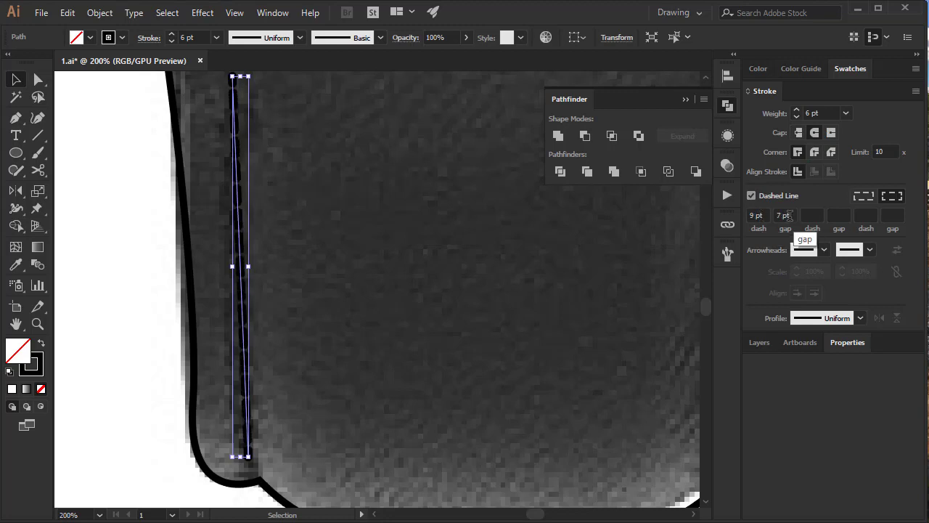
click(757, 215)
key(Down)
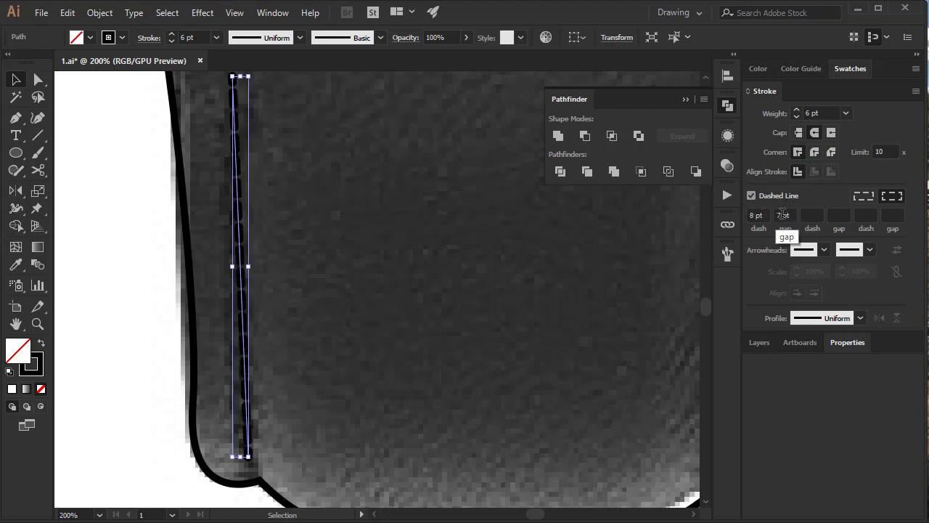
click(782, 215)
key(Up)
key(Up)
Step: With Direct Selection, extend the stitch line's bottom end downward and shift its top end right
click(452, 339)
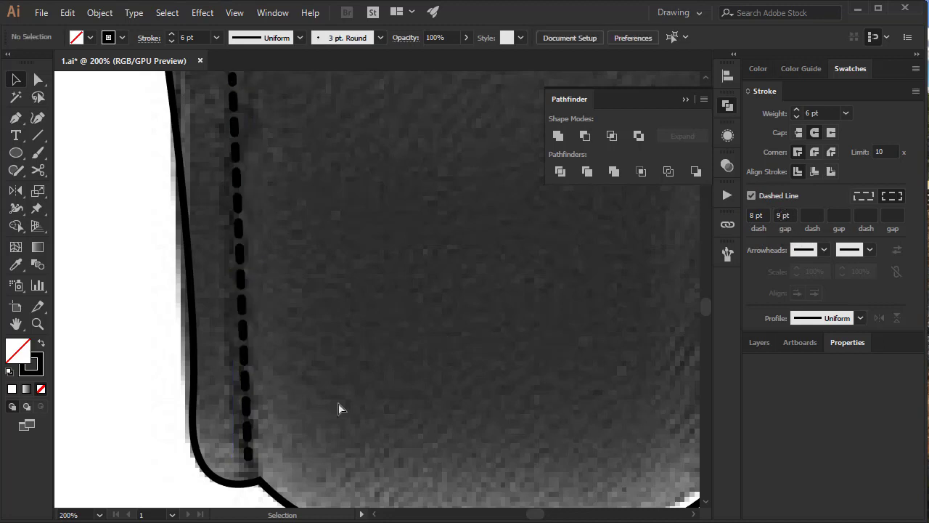
key(a)
click(250, 466)
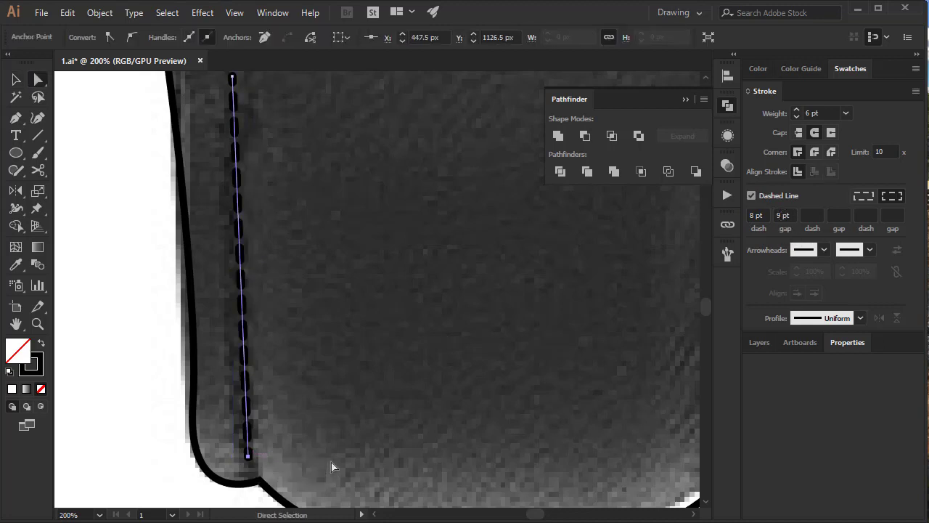
key(Down)
key(Down)
key(Down)
key(Down)
key(Down)
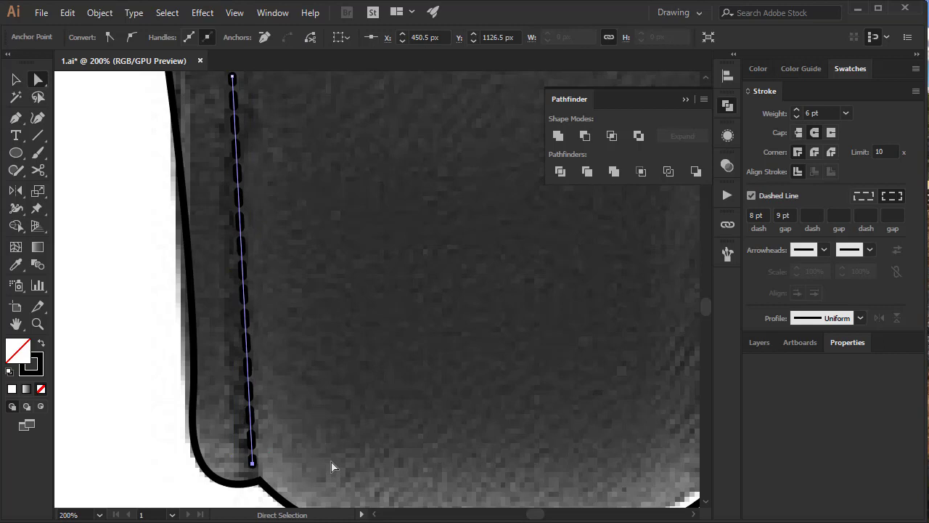
key(Down)
key(Down)
key(Down)
key(Down)
key(Down)
key(Down)
key(Down)
key(Down)
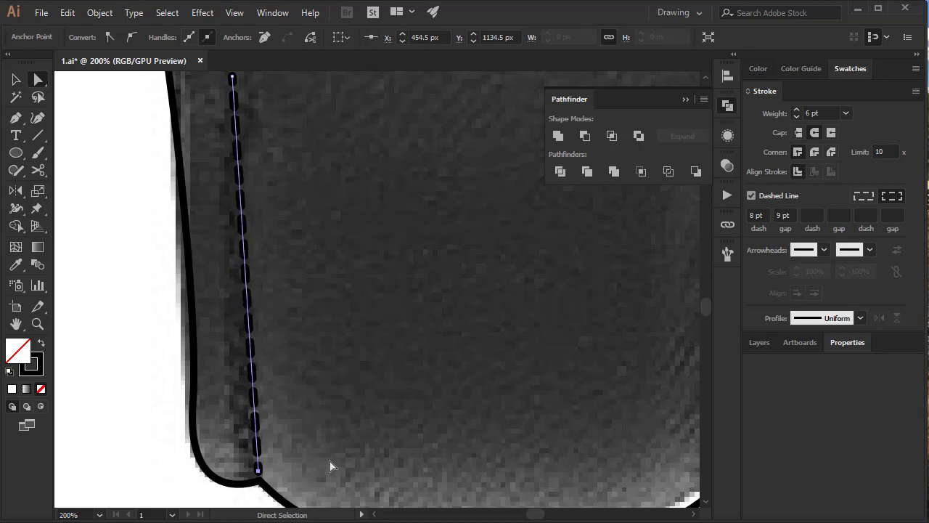
scroll(316, 417, up, 5)
click(232, 216)
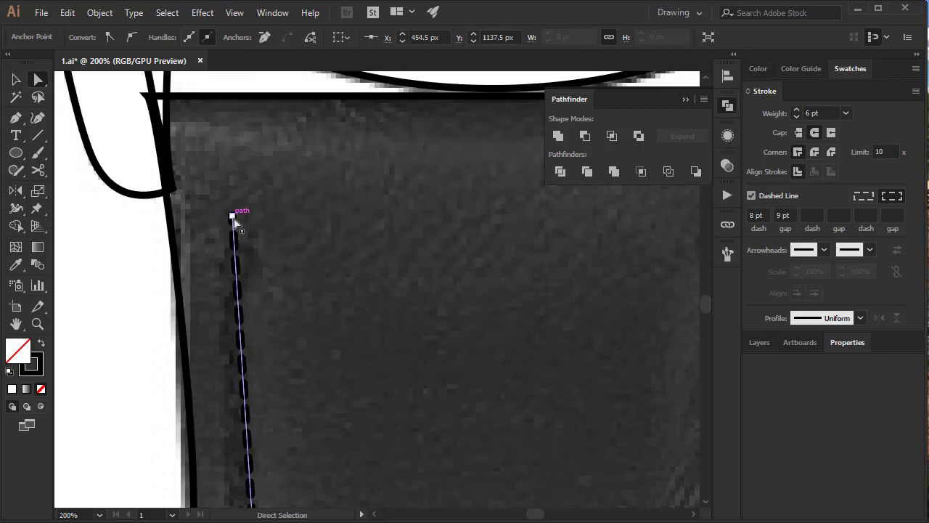
key(Right)
key(Right)
key(Right)
click(334, 282)
Step: Bring the stitch line to the front and duplicate it onto the strap's right edge
key(ctrl+minus)
key(ctrl+minus)
key(ctrl+minus)
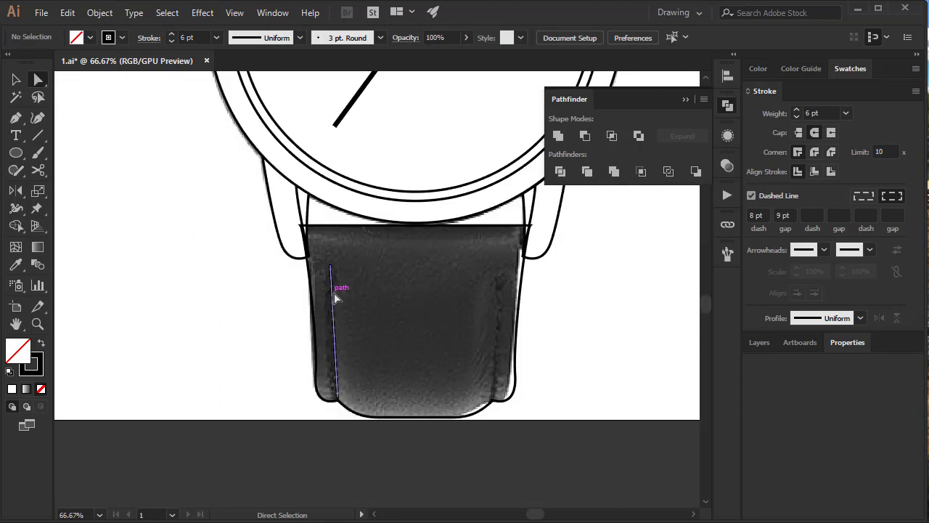
key(v)
click(336, 308)
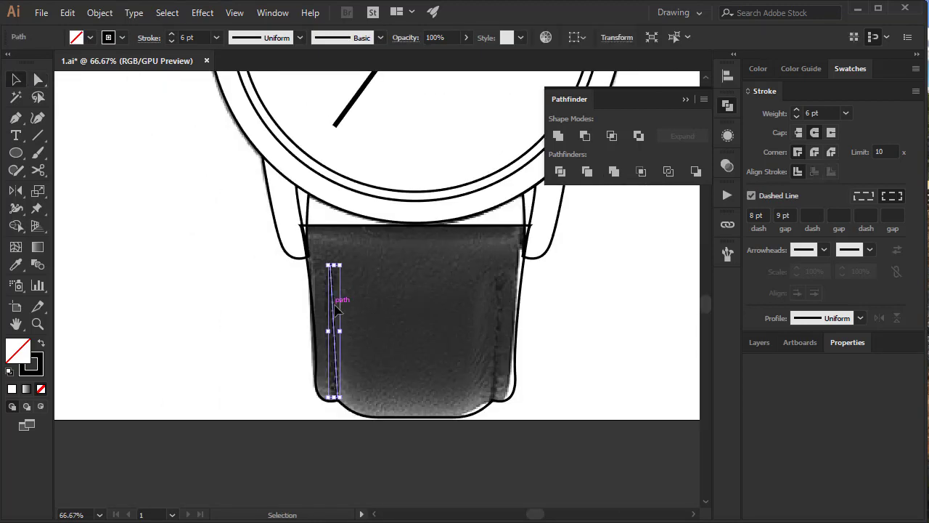
key(ctrl+shift+bracketright)
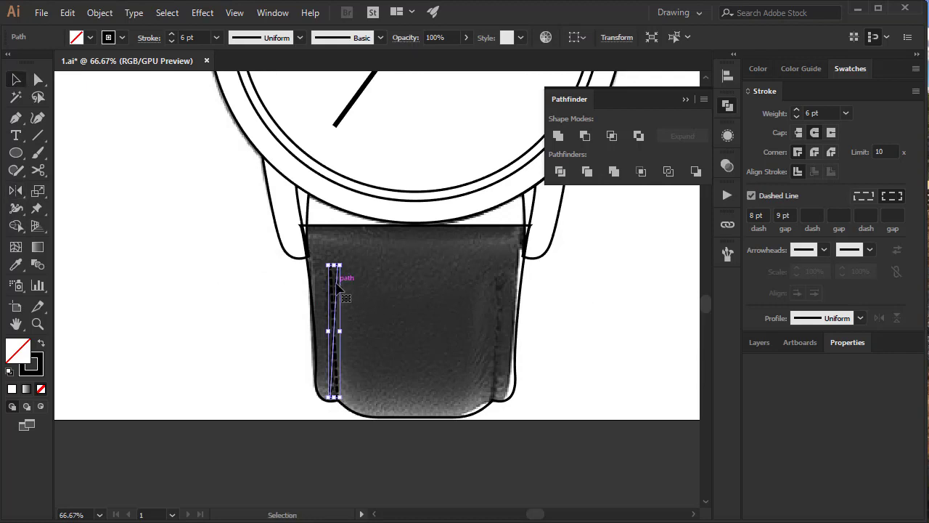
drag(343, 289, 498, 290)
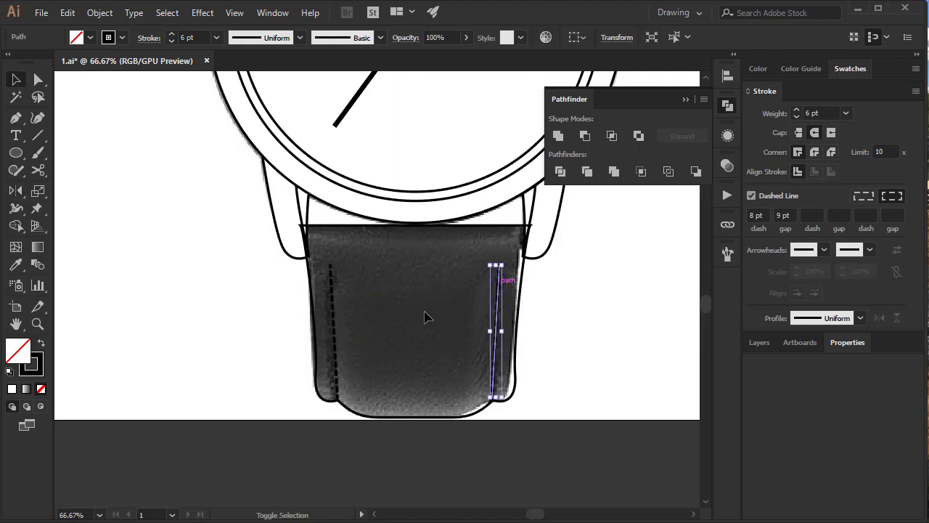
click(415, 314)
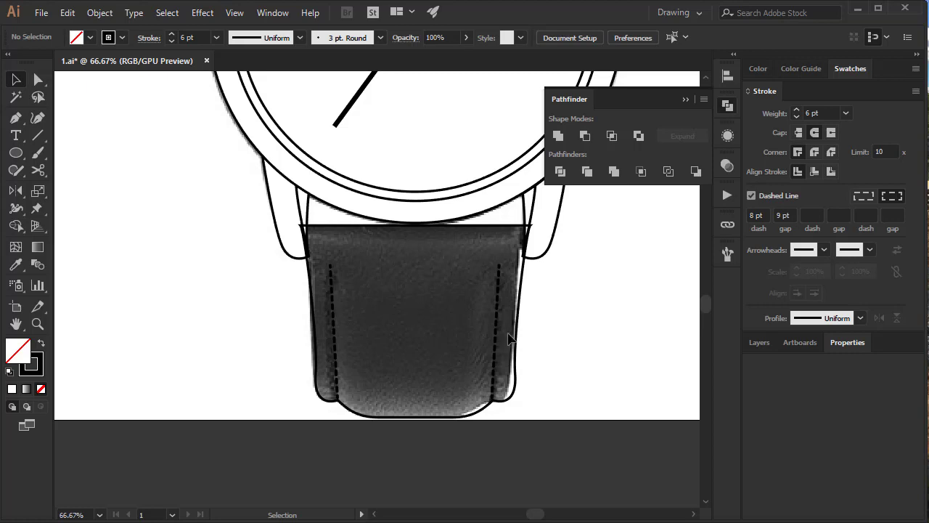
Step: Zoom in to check the right stitch line, then recentre the view on the whole strap
scroll(514, 362, down, 3)
key(ctrl+equal)
key(ctrl+equal)
key(ctrl+equal)
drag(554, 373, 365, 312)
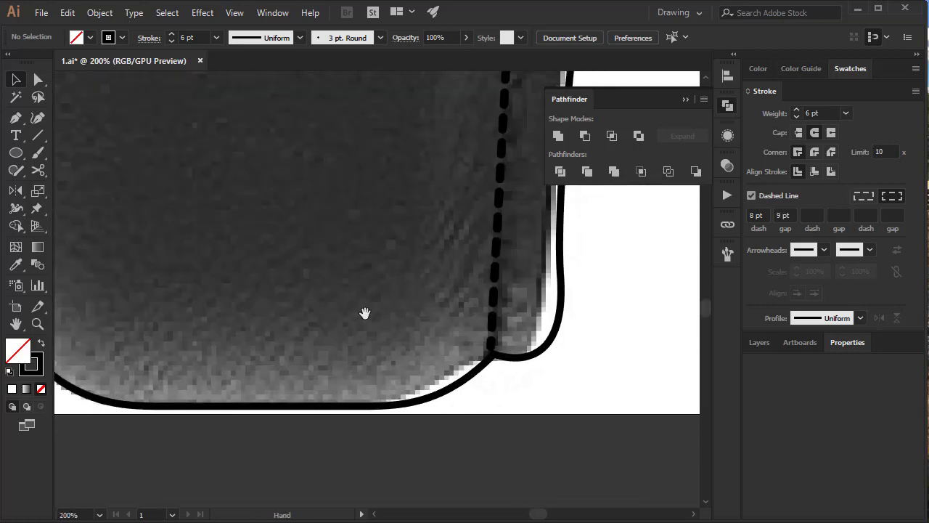
click(496, 302)
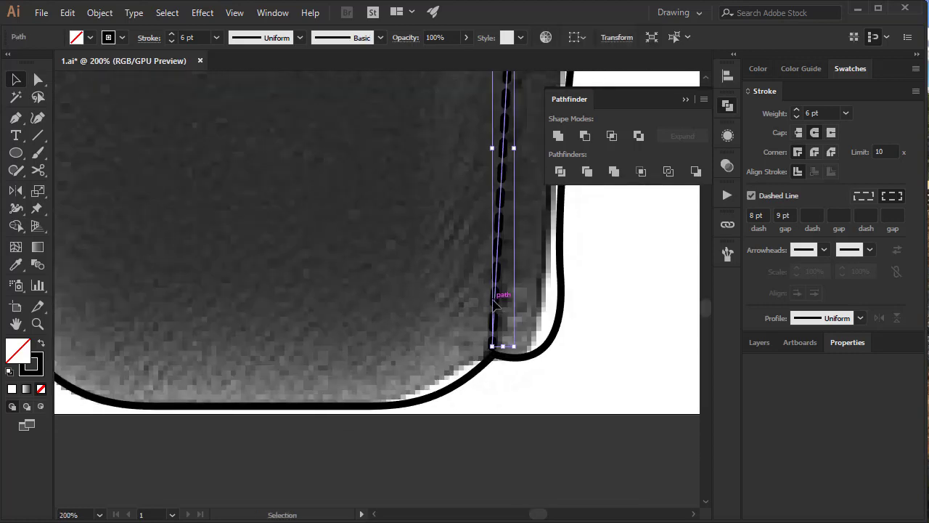
scroll(423, 301, up, 2)
key(ctrl+minus)
key(ctrl+minus)
key(ctrl+minus)
key(ctrl+shift+a)
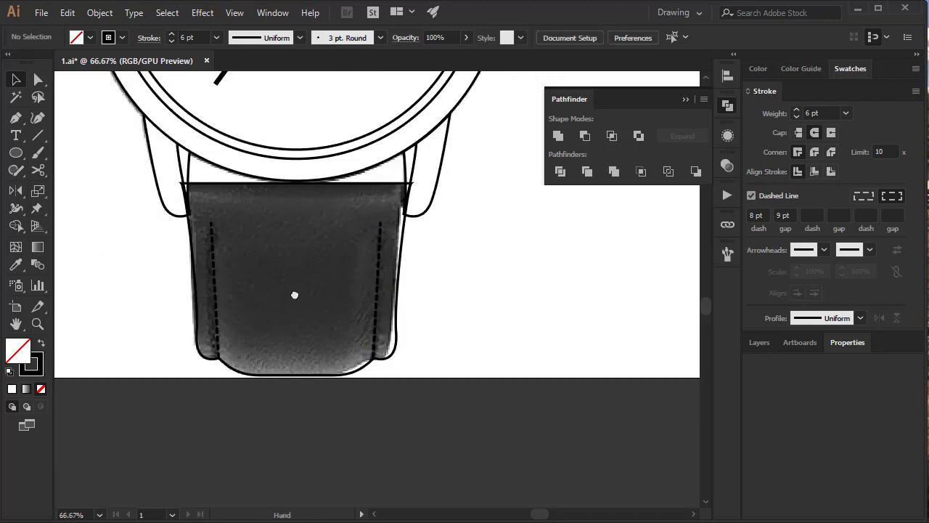
drag(294, 294, 269, 234)
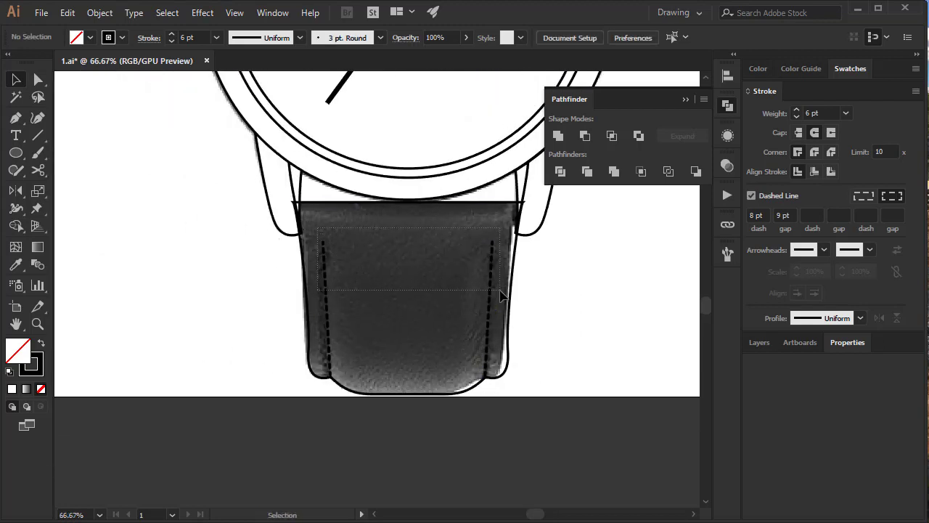
Step: Select both stitch lines and make a vertically reflected copy
drag(501, 293, 501, 295)
scroll(489, 326, up, 3)
key(o)
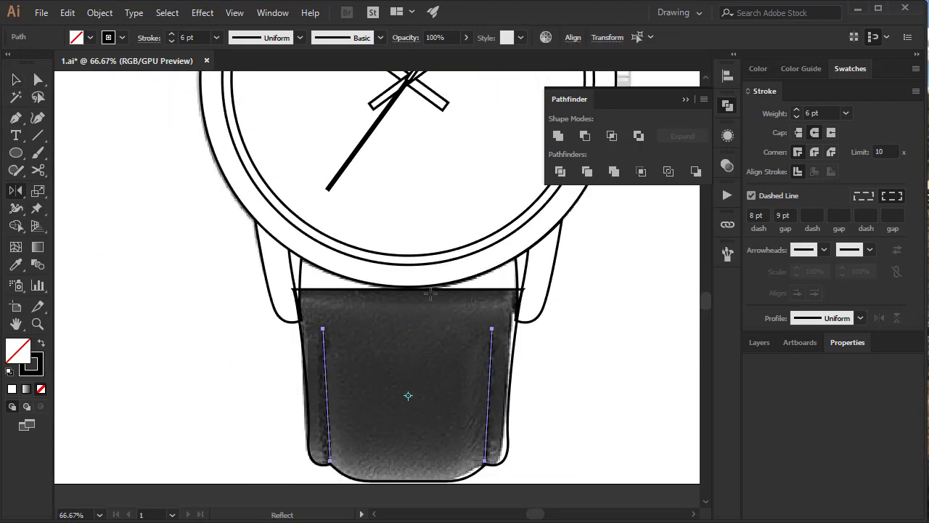
scroll(425, 428, up, 1)
key(v)
scroll(424, 428, up, 4)
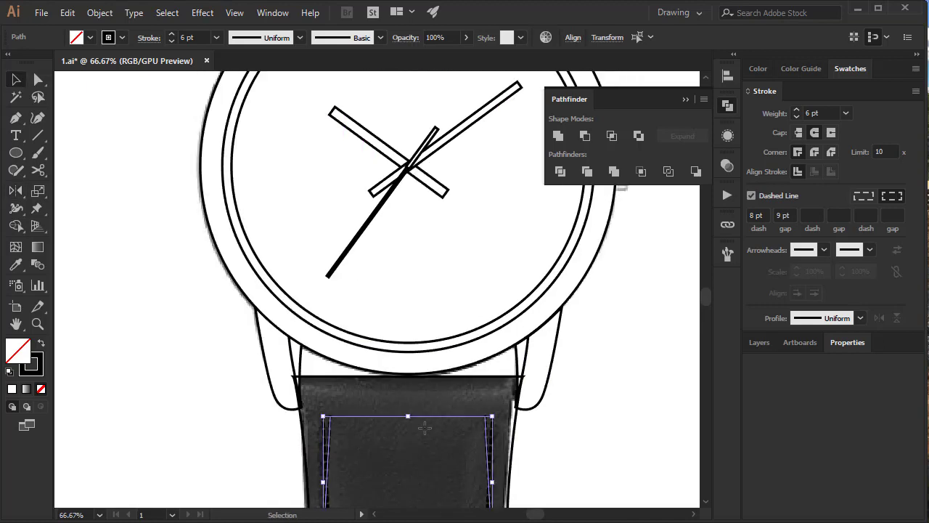
Step: Move the reflected stitch lines up onto the upper strap and nudge them into place
drag(487, 415, 488, 114)
scroll(456, 204, up, 10)
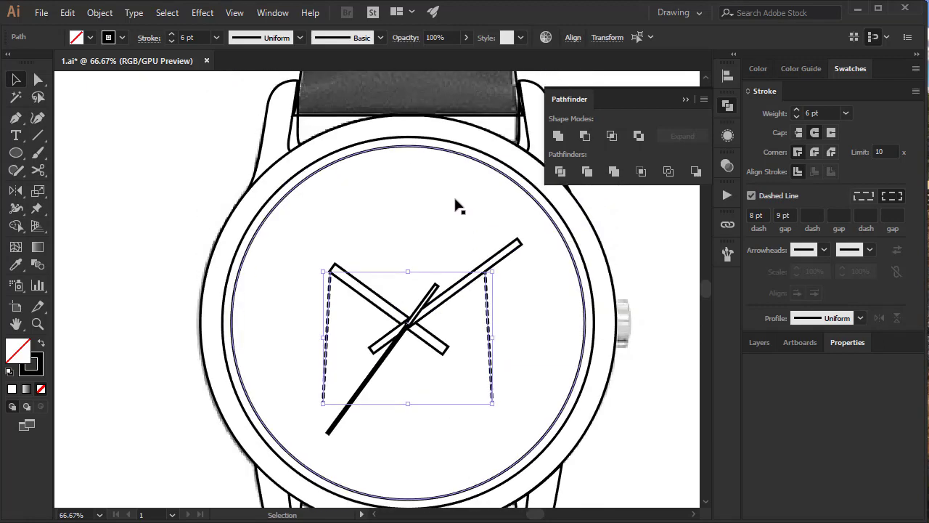
scroll(498, 412, up, 5)
drag(492, 424, 458, 109)
scroll(451, 147, up, 5)
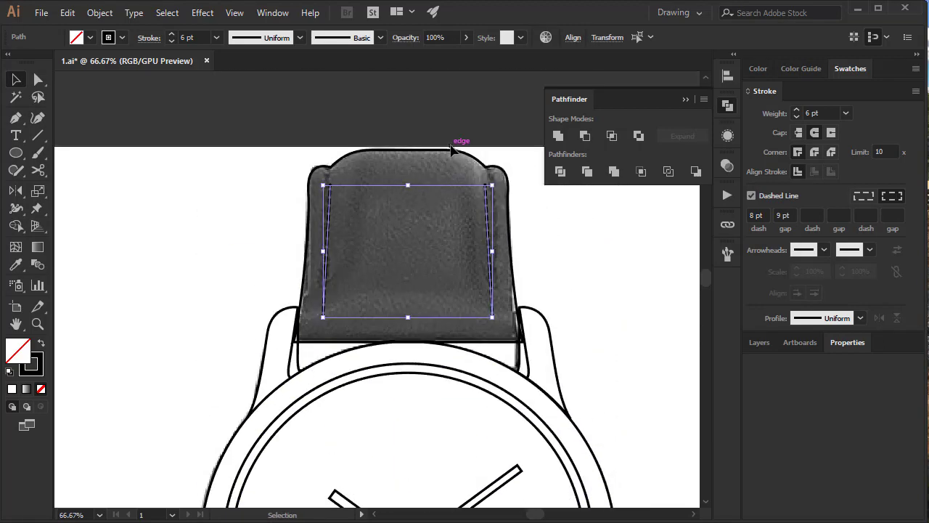
key(shift+Up)
key(shift+Up)
key(shift+Up)
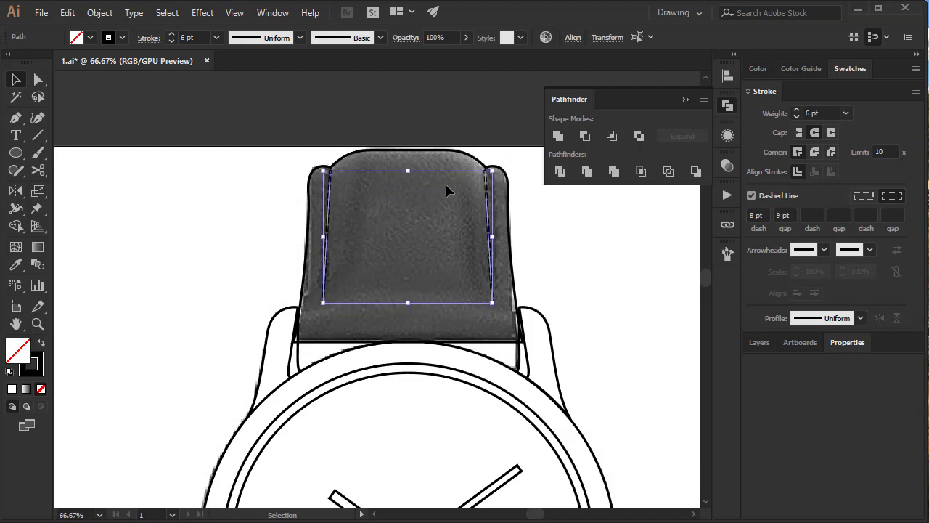
key(Up)
key(Up)
key(Up)
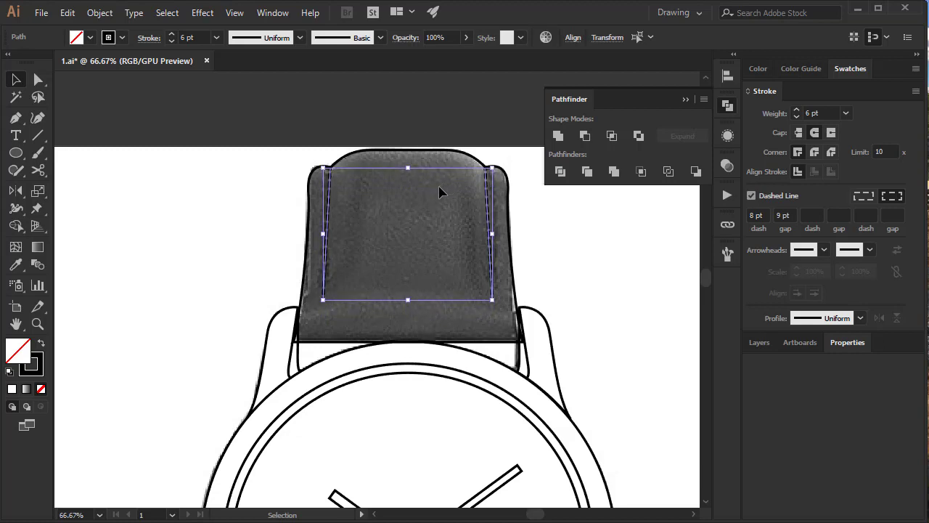
key(ctrl+shift+a)
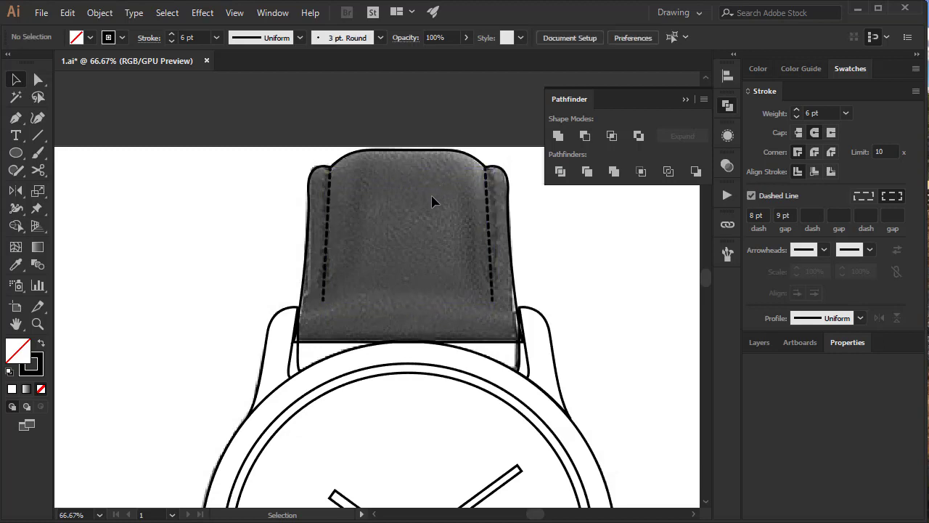
key(ctrl+minus)
key(ctrl+minus)
Step: Move the whole traced watch drawing to the right of the photo
scroll(437, 214, down, 2)
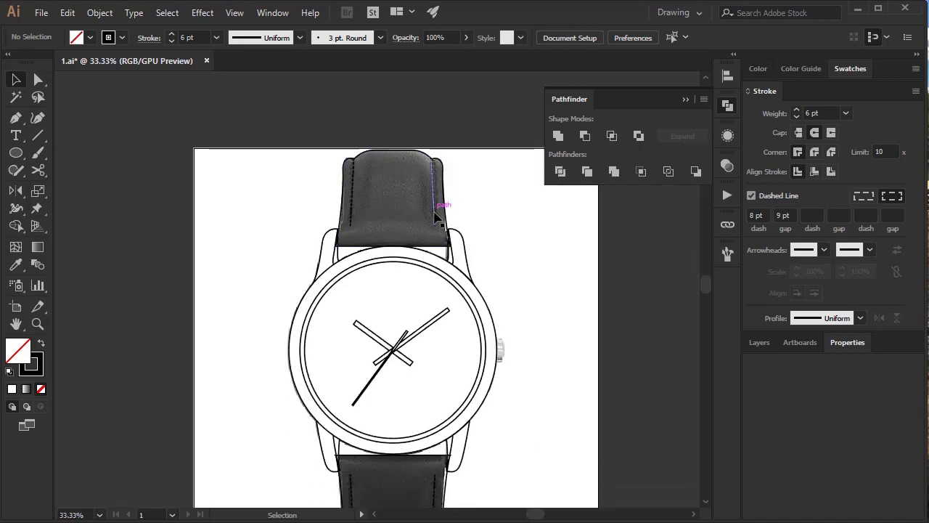
scroll(439, 229, down, 2)
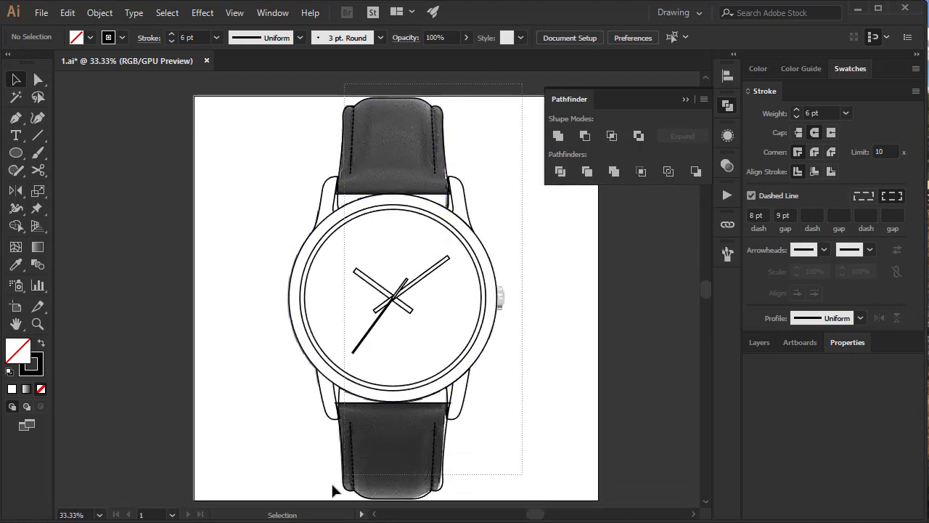
drag(332, 491, 302, 511)
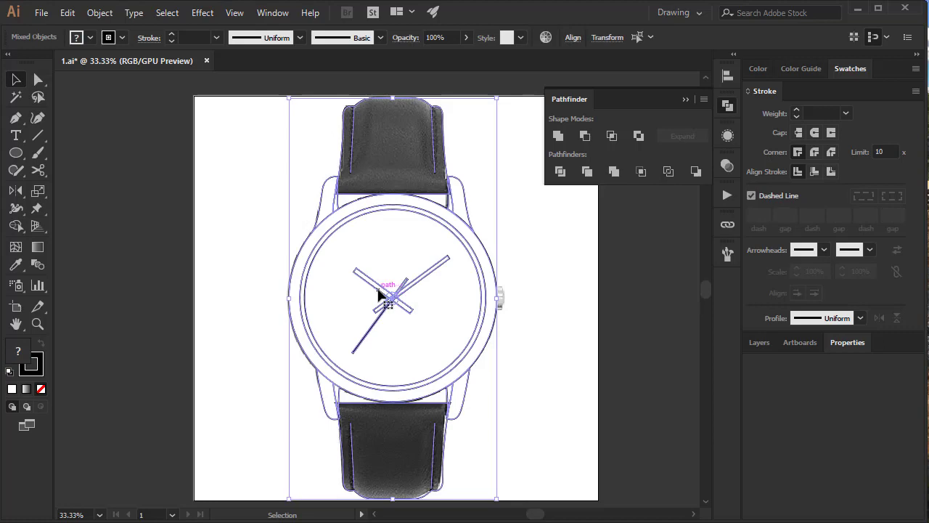
drag(378, 294, 629, 293)
drag(502, 226, 294, 241)
click(367, 194)
drag(396, 280, 483, 286)
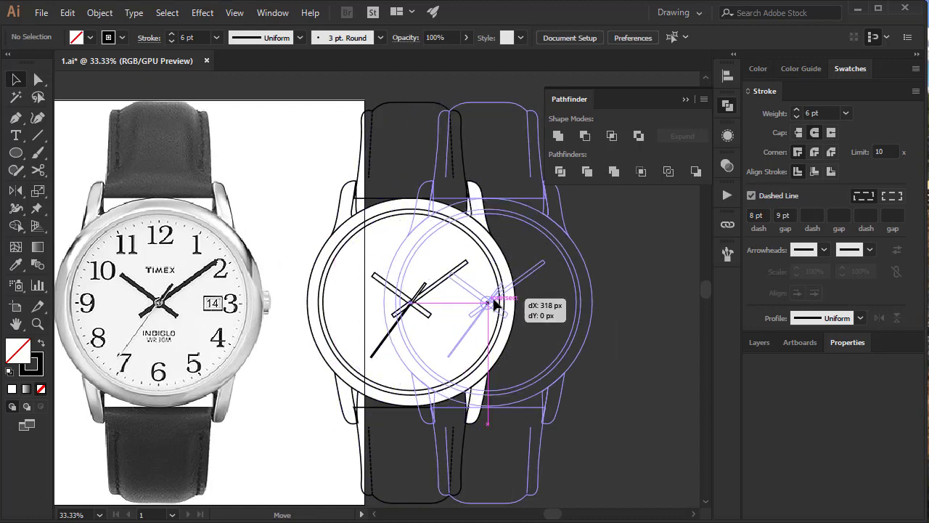
click(646, 321)
Step: Select both strap paths and eyedrop the white face fill onto them
scroll(635, 320, up, 2)
key(a)
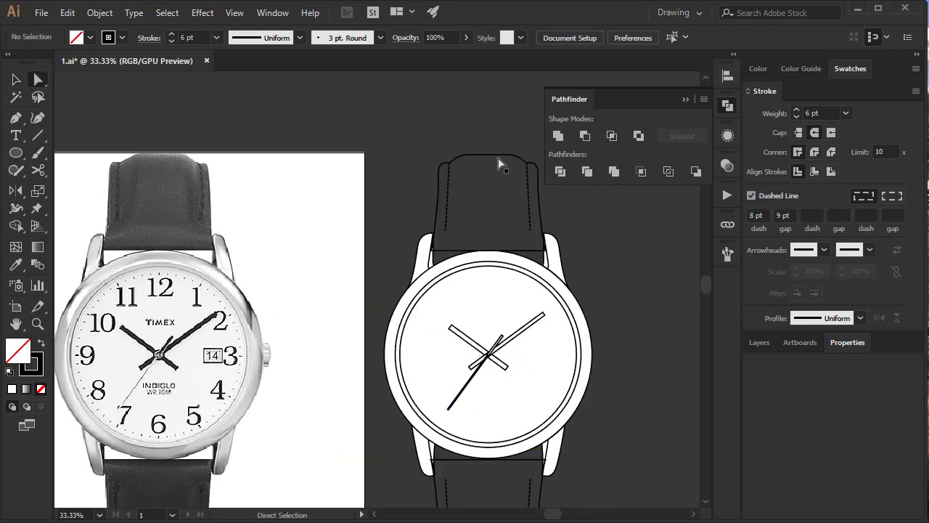
click(498, 163)
scroll(491, 352, down, 5)
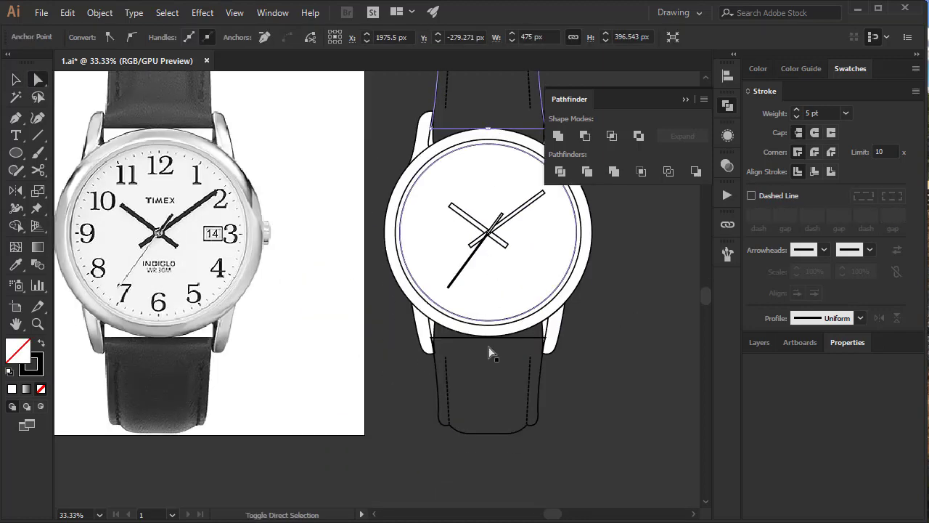
shift+click(494, 436)
key(i)
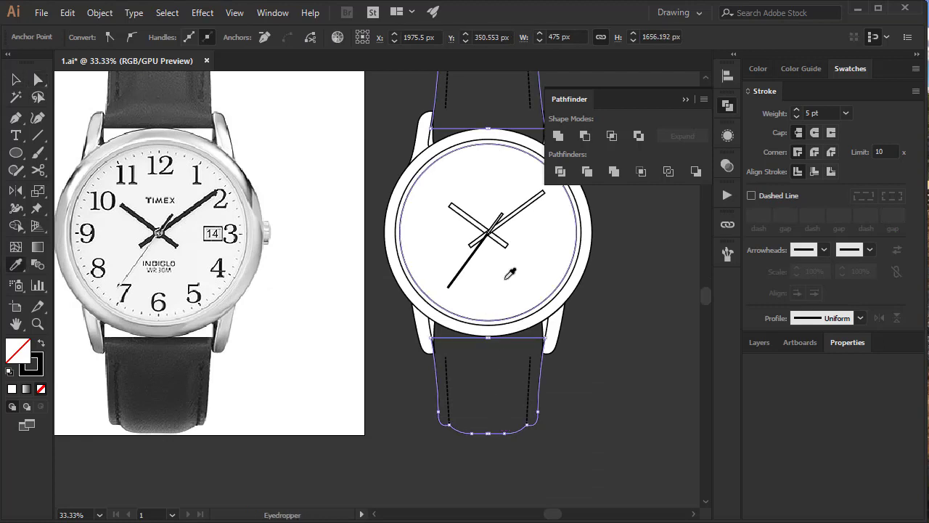
click(509, 273)
key(v)
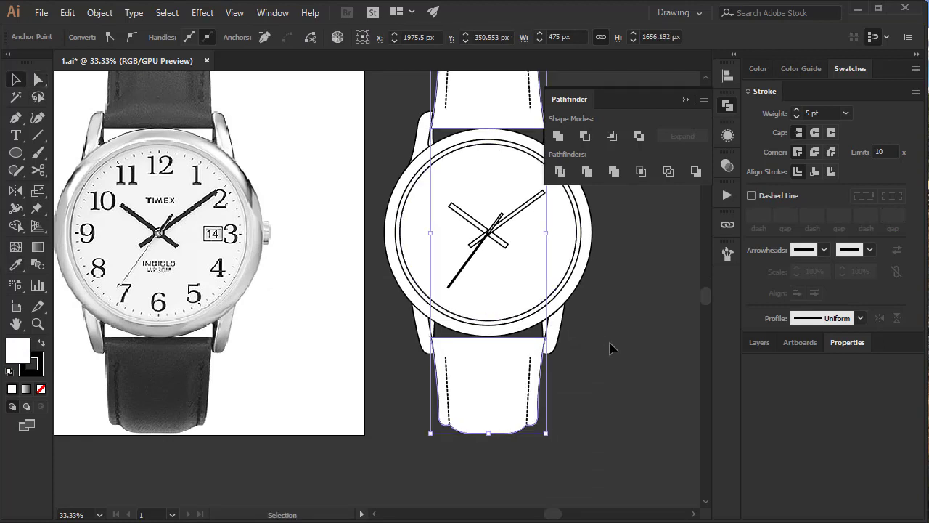
click(608, 339)
Step: Enter the watch drawing group and reselect the straps to check their fill
click(488, 383)
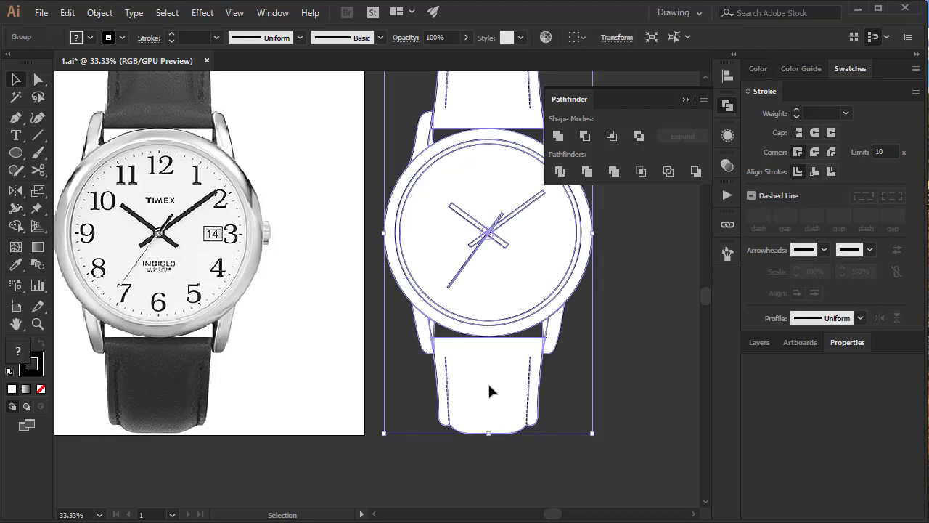
double_click(488, 383)
scroll(488, 390, up, 3)
shift+click(474, 163)
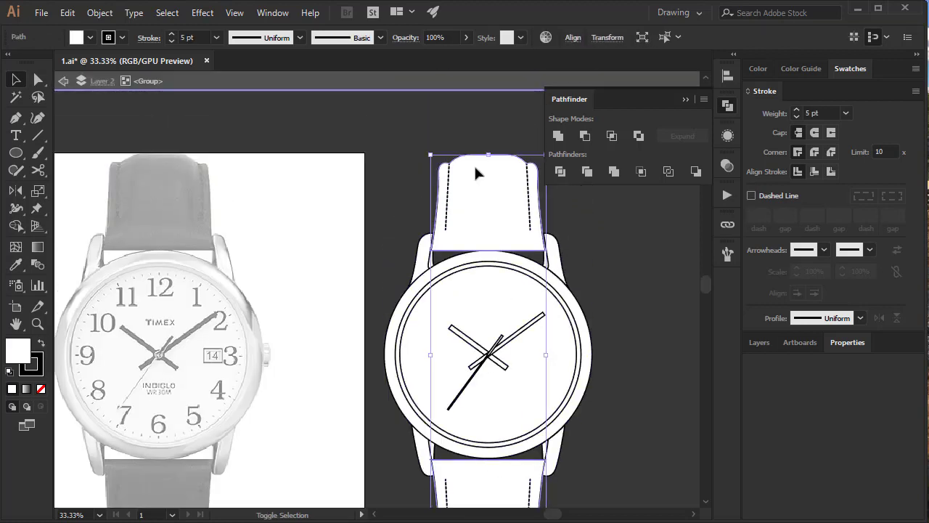
click(636, 308)
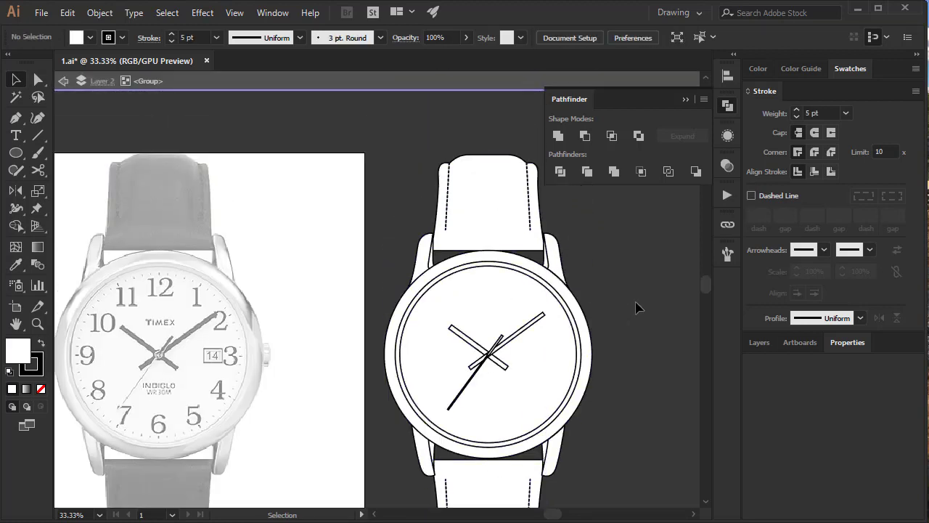
scroll(636, 305, down, 3)
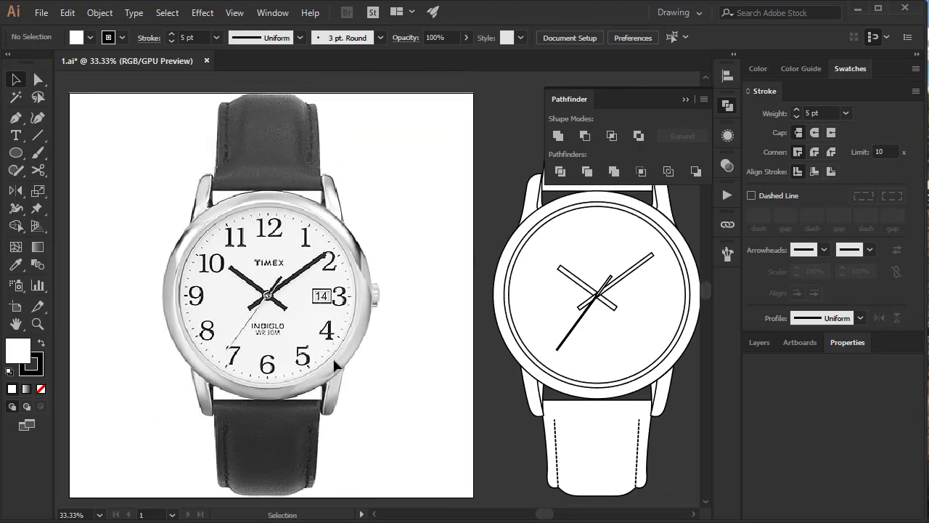
Step: Zoom in on the photo's dial and try a text frame beside the numeral 4
key(ctrl+equal)
key(ctrl+equal)
drag(224, 364, 312, 373)
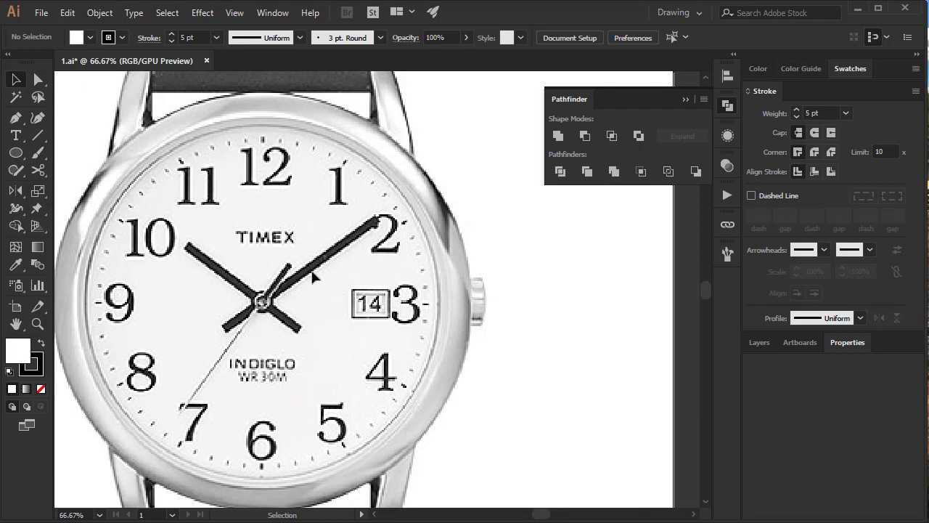
key(ctrl+equal)
key(ctrl+equal)
key(t)
drag(219, 295, 382, 298)
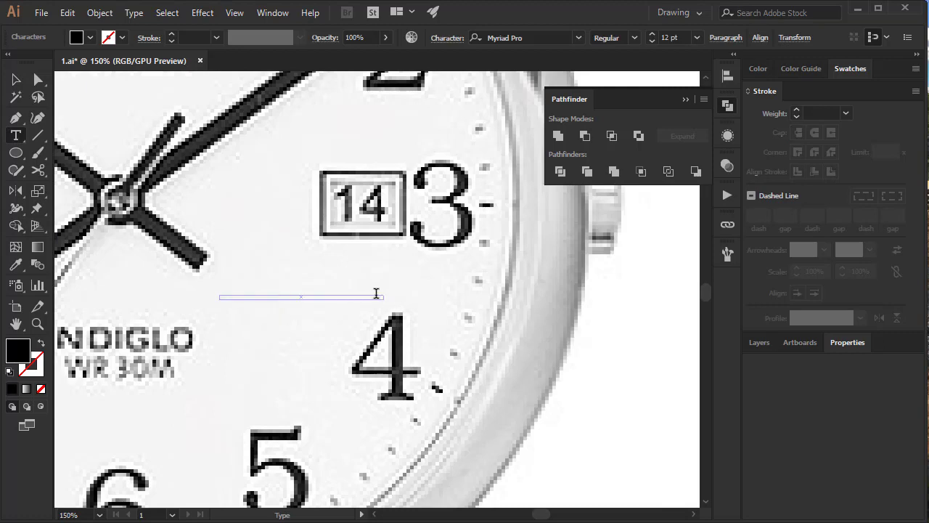
key(Escape)
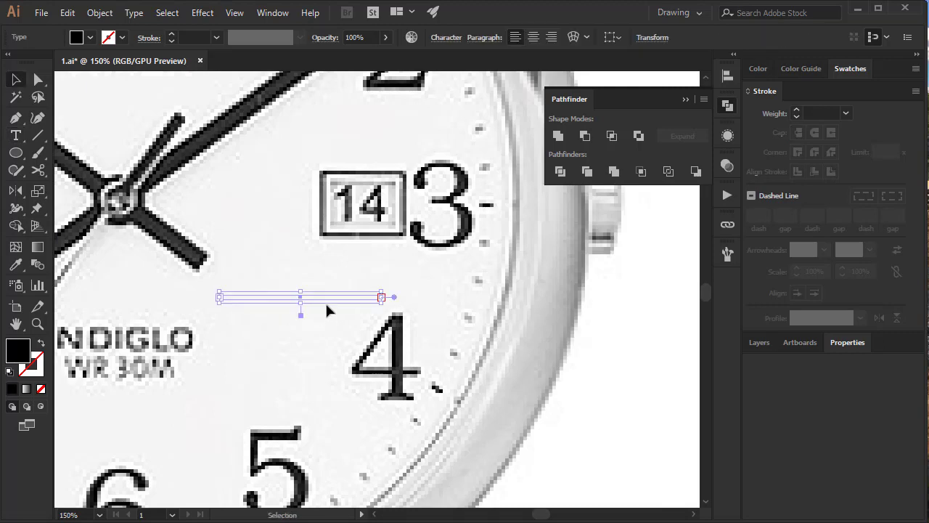
click(326, 310)
drag(424, 398, 421, 396)
click(332, 369)
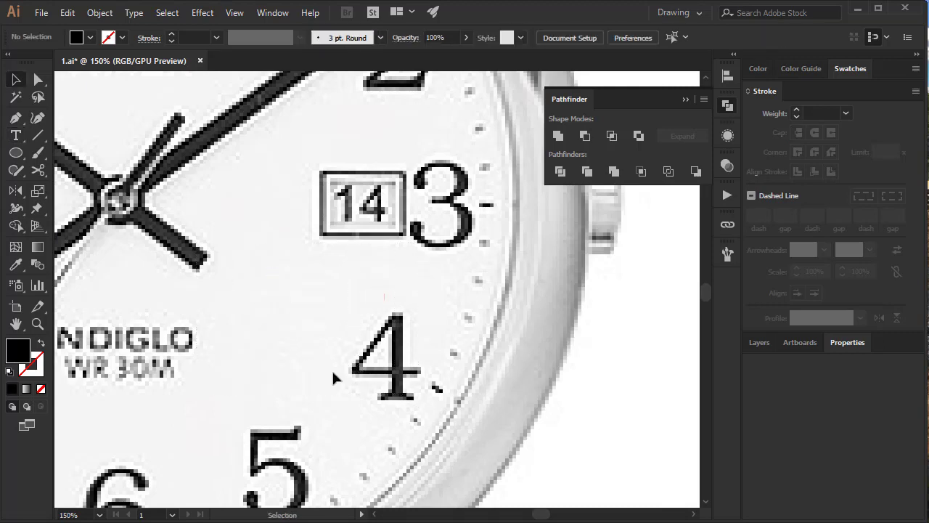
Step: Type INDIGLO below the hands and centre it over the printed word
drag(241, 340, 495, 287)
key(t)
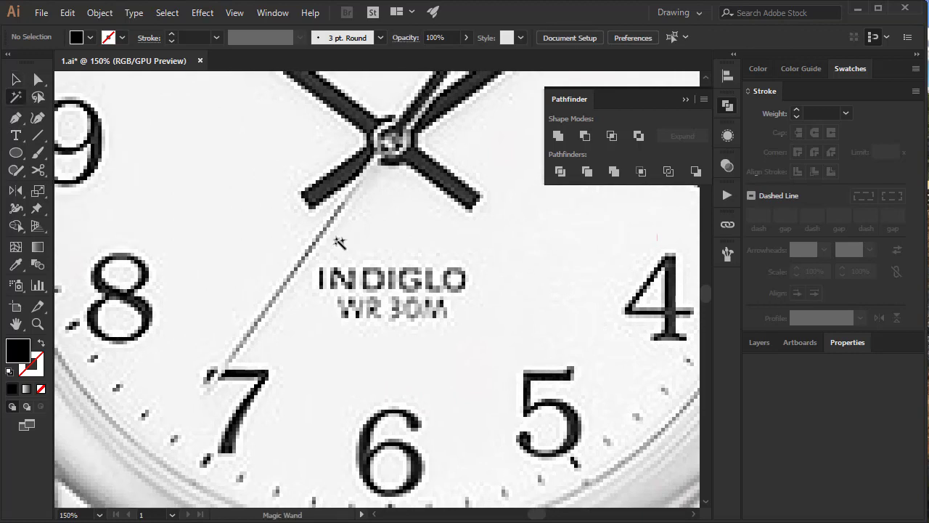
click(323, 229)
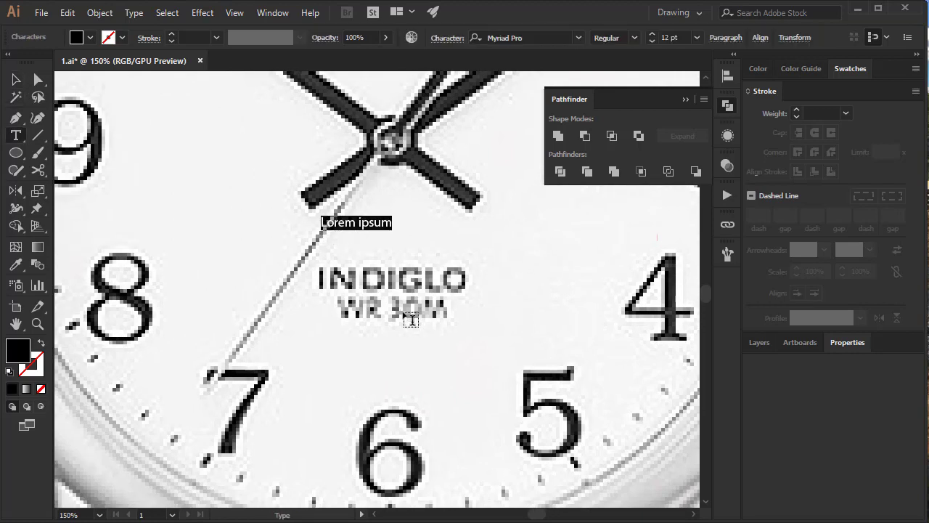
key(BackSpace)
text(INDIGLO)
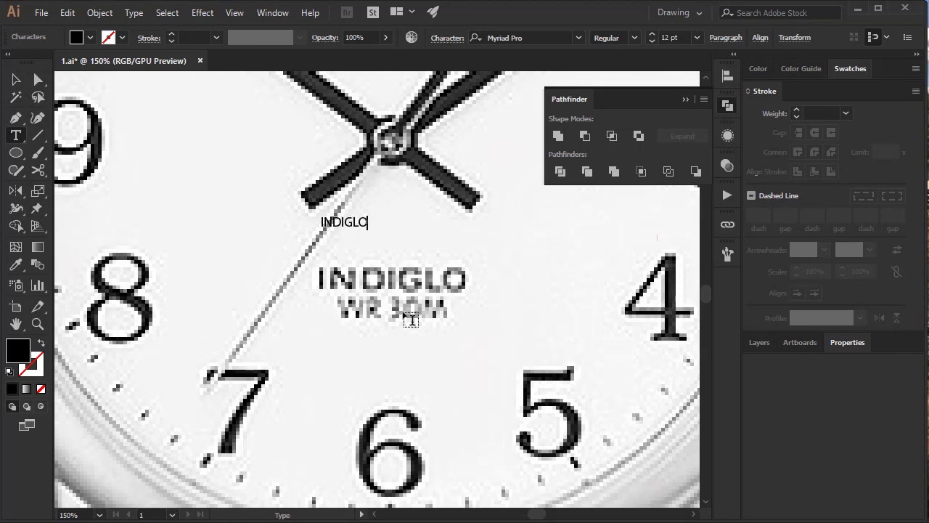
key(Escape)
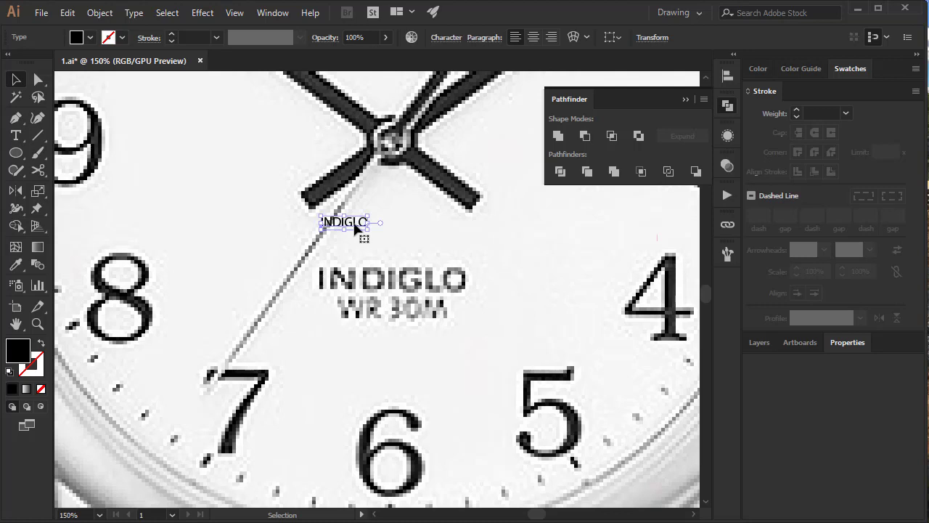
drag(356, 228, 406, 228)
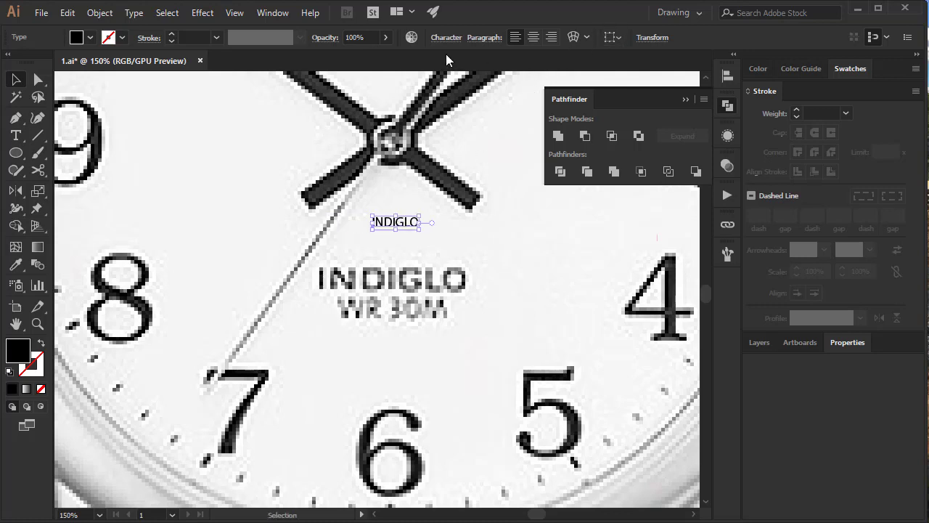
key(ctrl+shift+a)
Step: Set the INDIGLO text in Arial Bold at 26 pt
key(t)
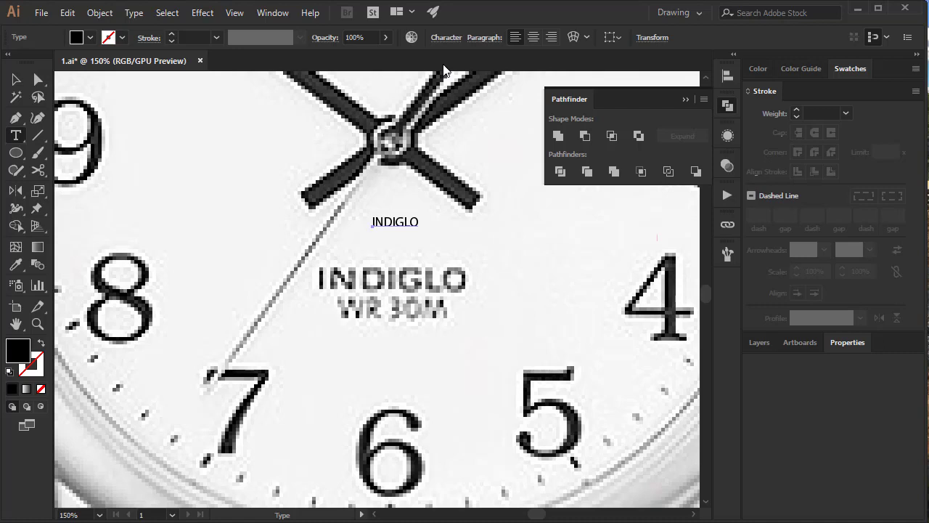
click(15, 79)
click(389, 226)
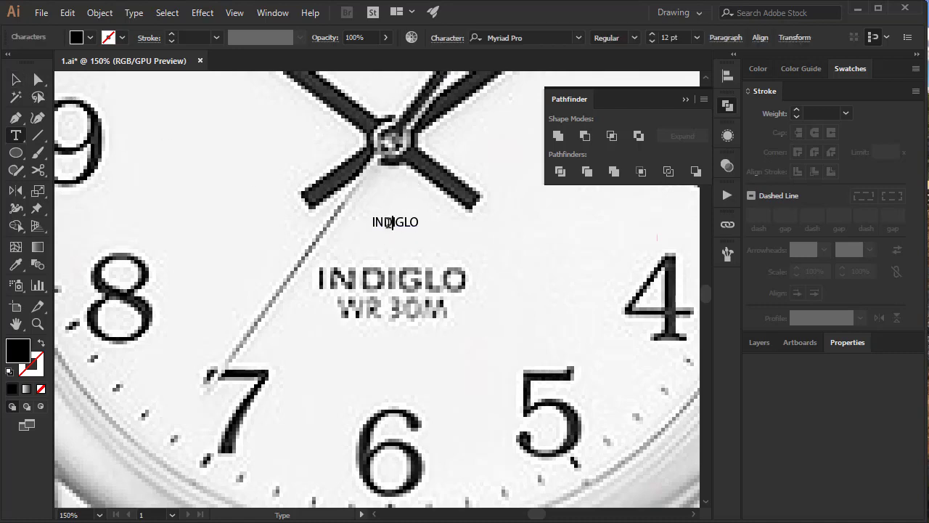
double_click(388, 226)
scroll(678, 36, up, 5)
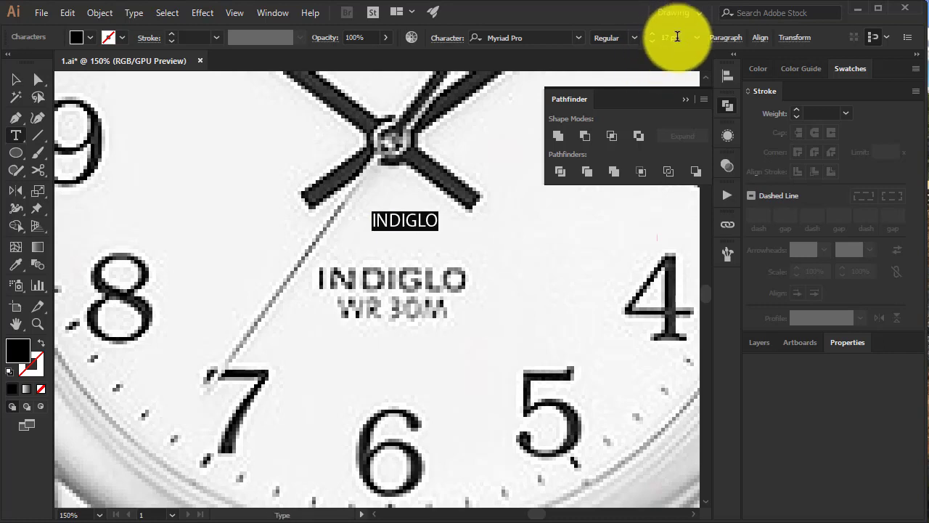
scroll(678, 37, up, 5)
scroll(677, 36, up, 4)
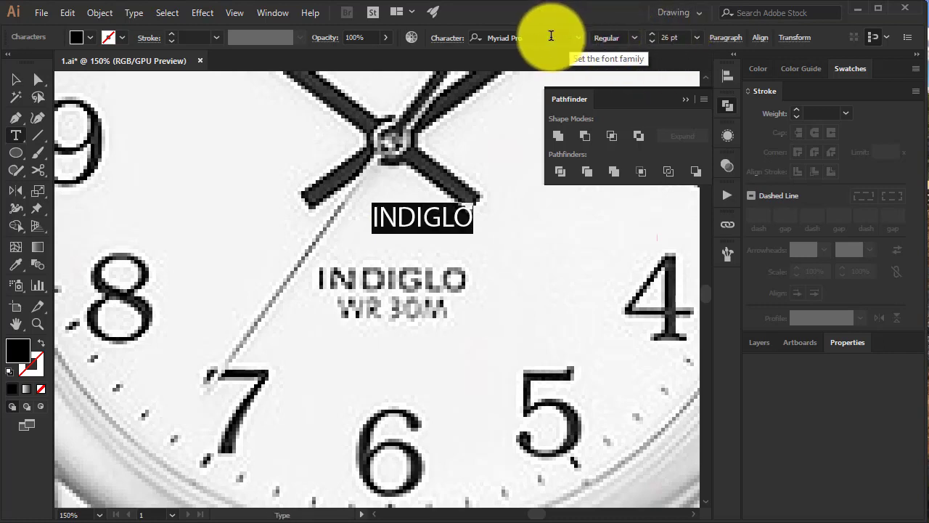
scroll(551, 35, down, 1)
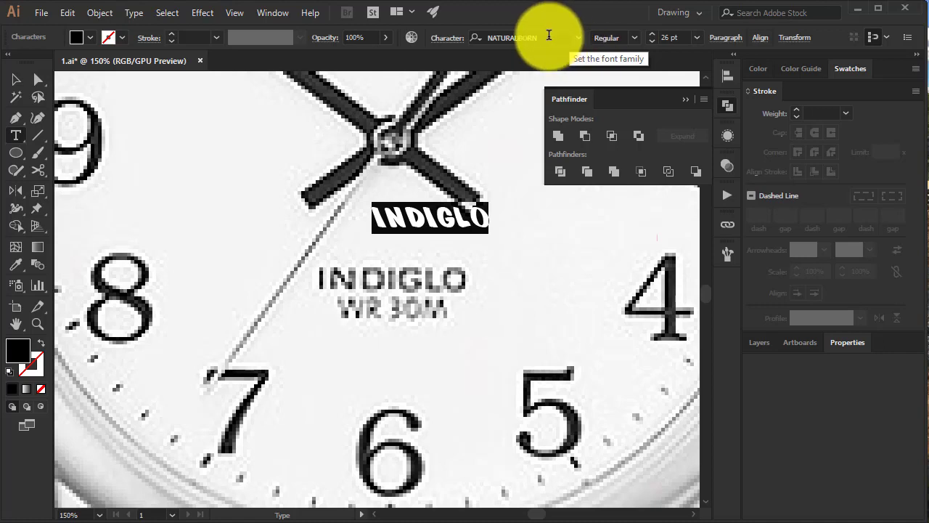
click(548, 35)
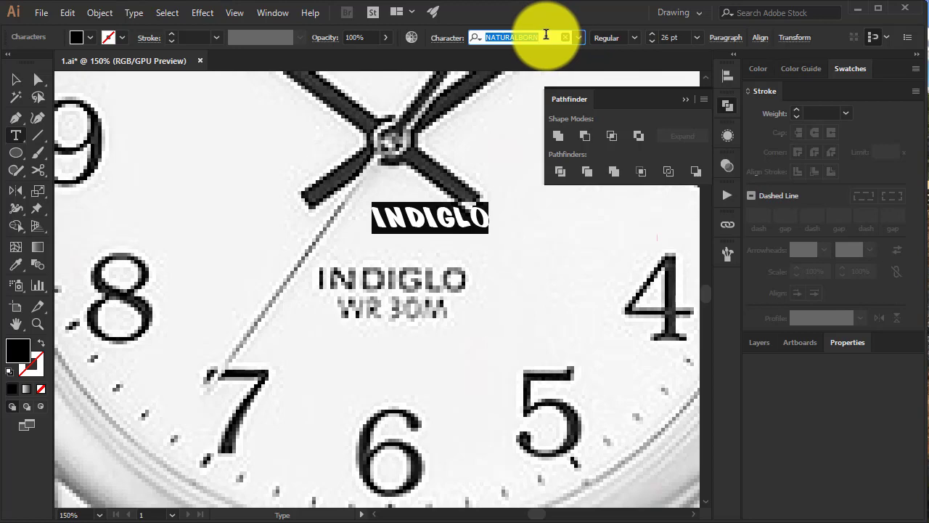
text(ari)
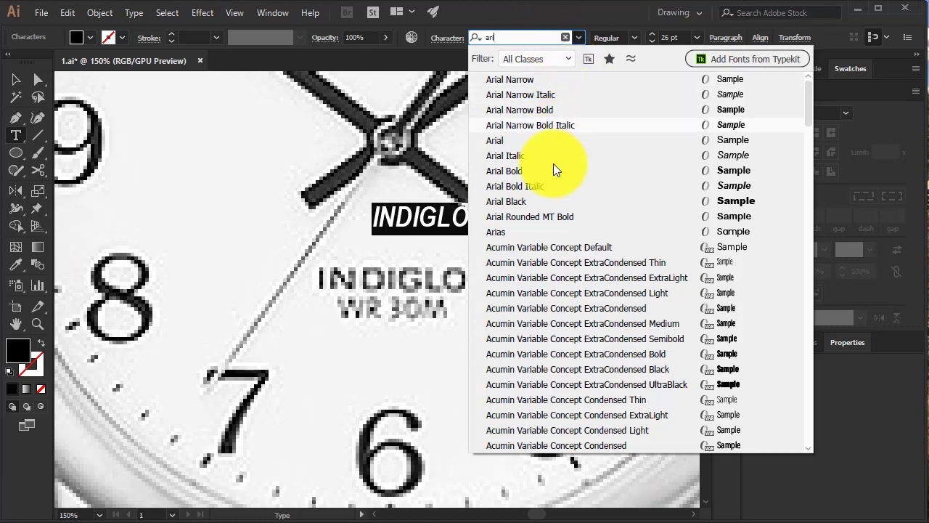
click(519, 170)
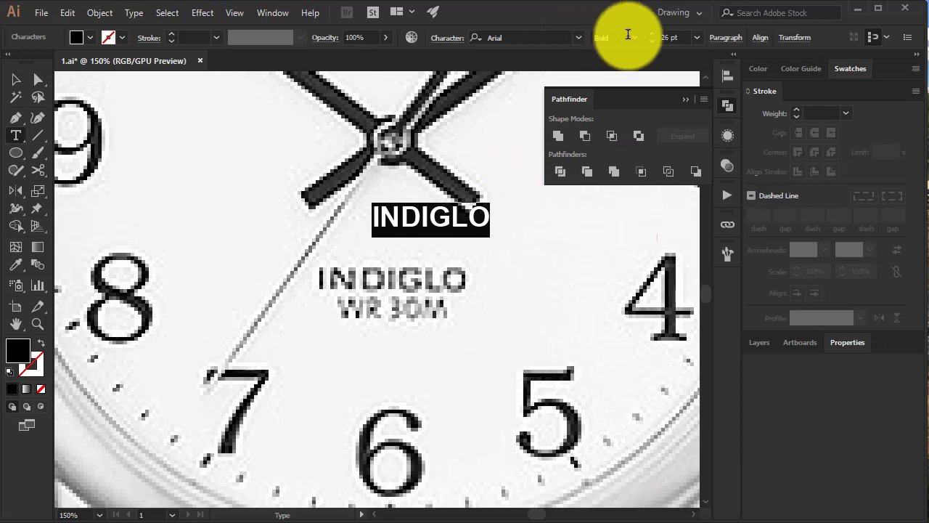
Step: Position INDIGLO over the printed word, stretch it wider, and widen its letter spacing
click(15, 79)
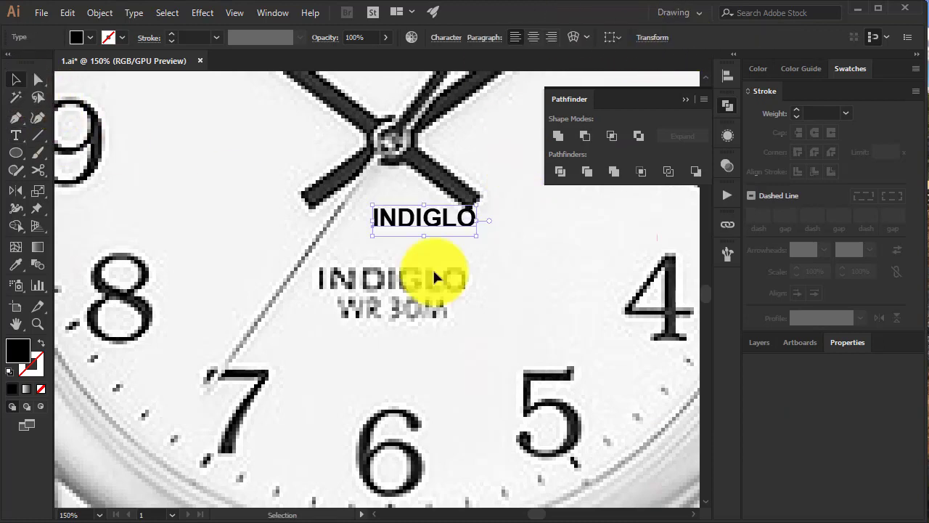
drag(436, 229, 413, 260)
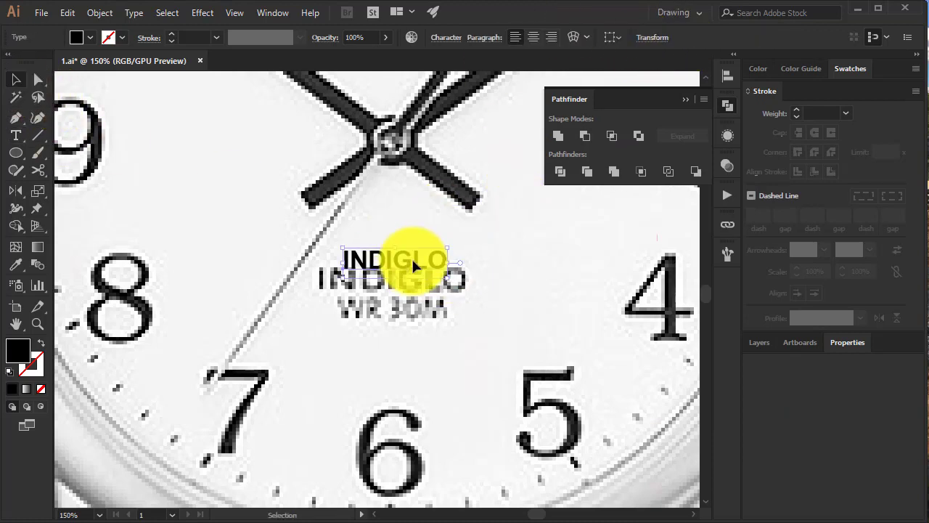
double_click(413, 266)
key(ctrl+a)
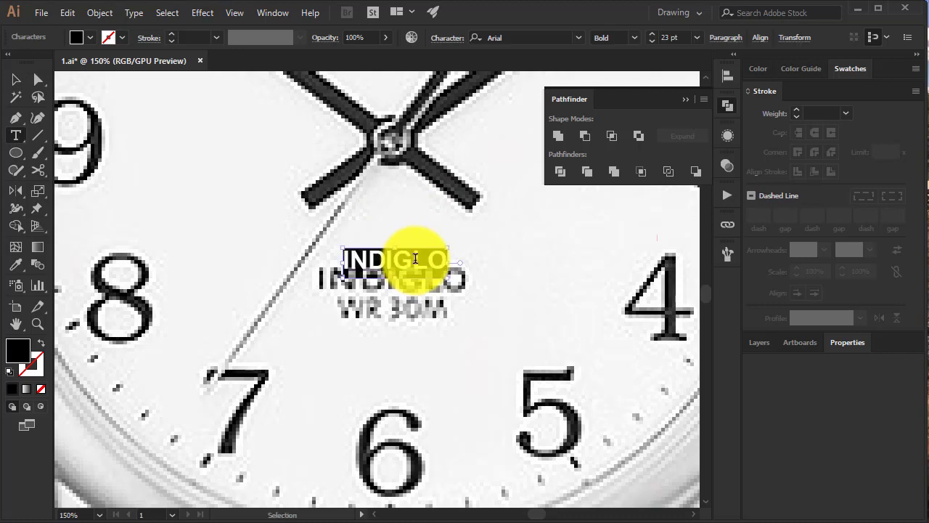
click(16, 80)
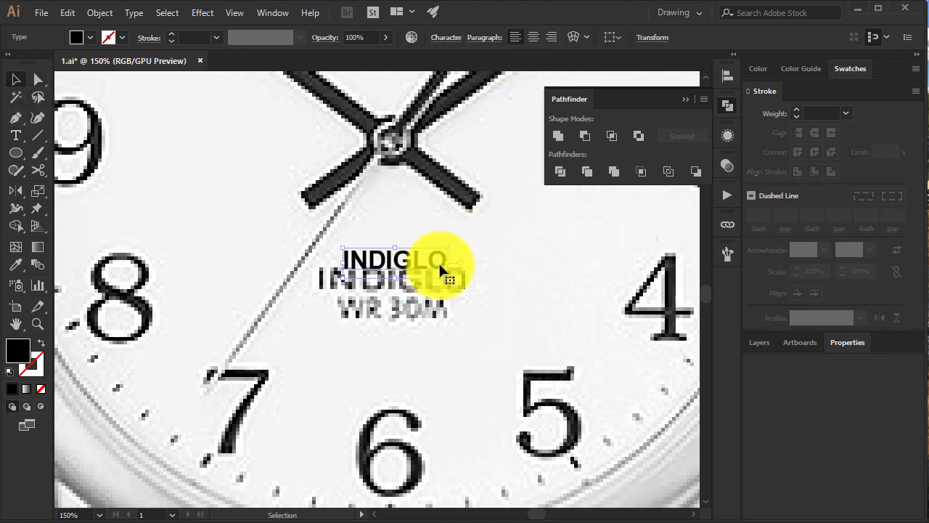
mouse_move(445, 272)
mouse_down()
mouse_move(455, 267)
mouse_move(435, 284)
mouse_up()
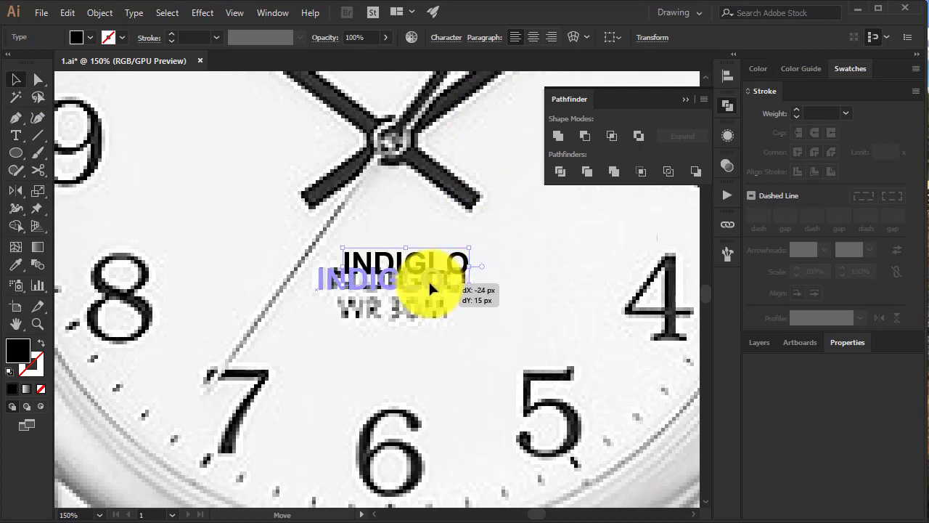
key(alt+Right)
key(alt+Right)
key(alt+Right)
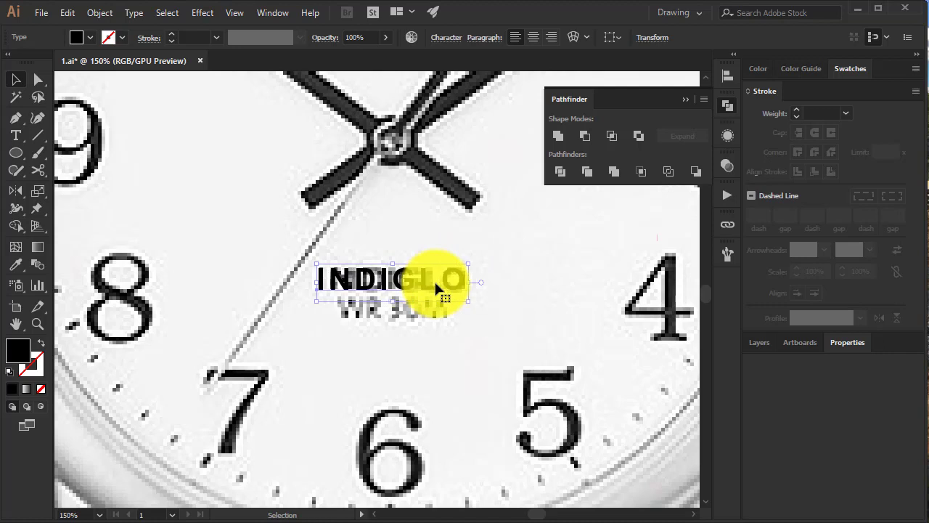
key(alt+Right)
scroll(486, 305, down, 2)
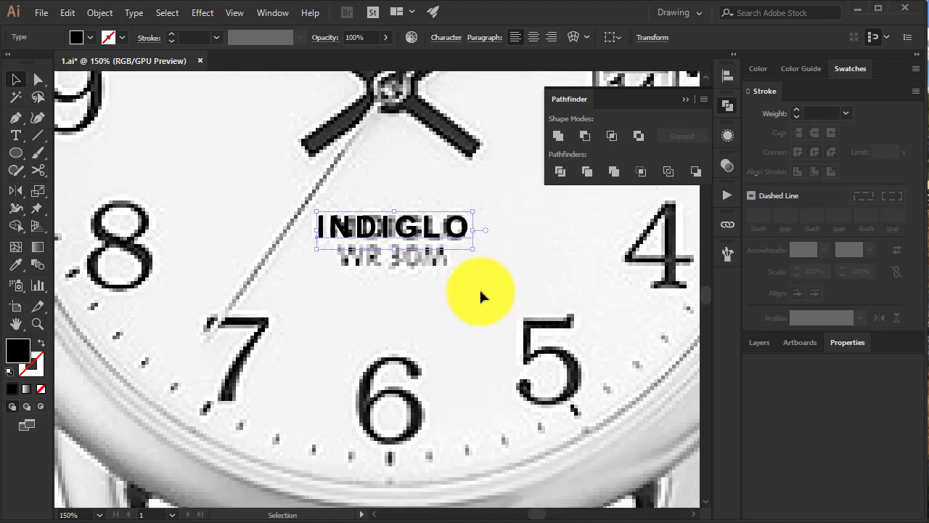
click(478, 272)
Step: Copy INDIGLO downward, retype it as WR 30M with tighter spacing, and place it below
drag(439, 239, 434, 316)
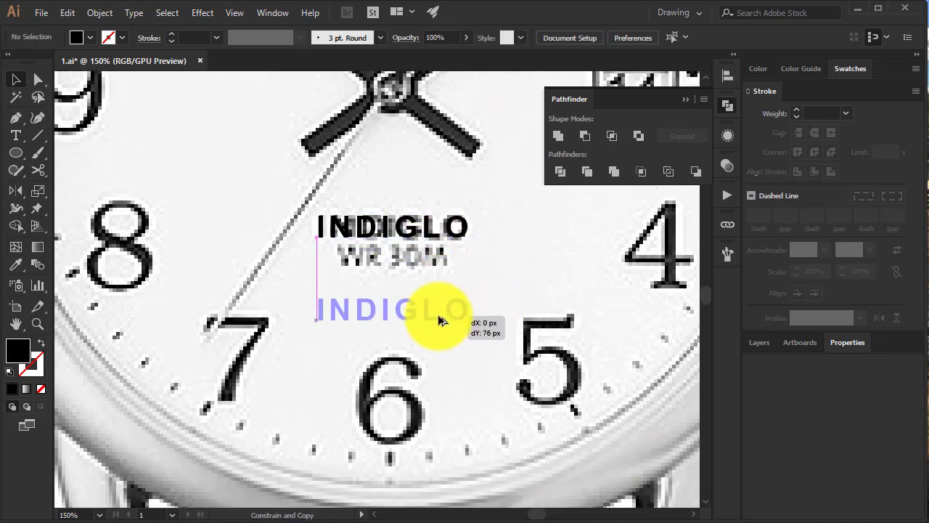
double_click(396, 313)
key(ctrl+a)
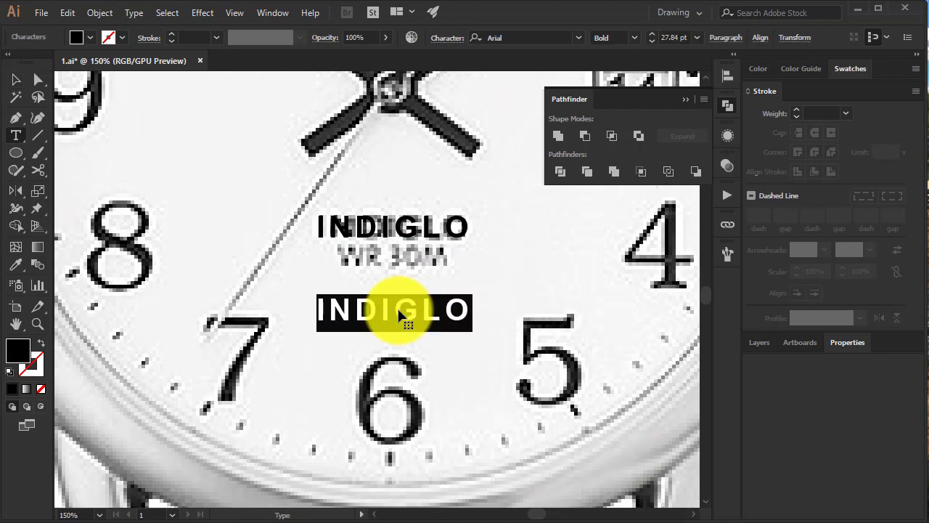
text(WR )
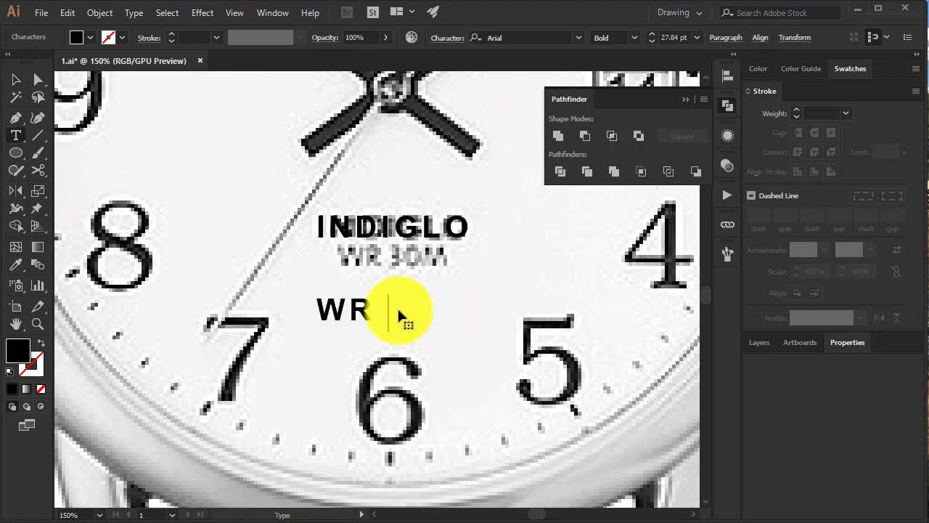
text(30M)
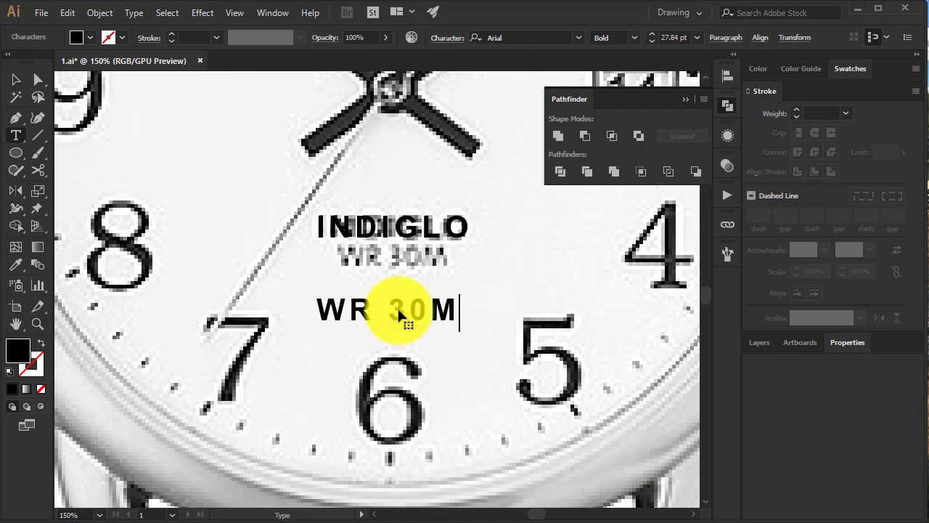
key(Escape)
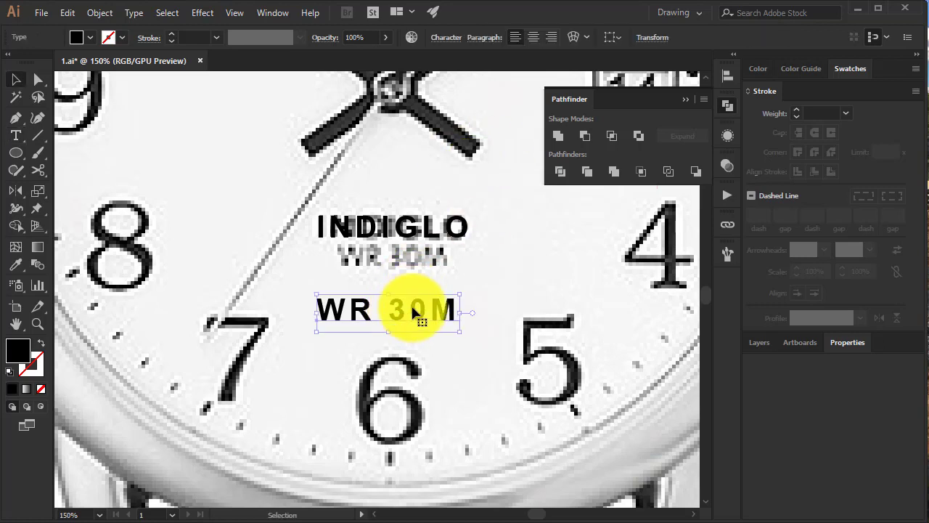
key(alt+Left)
key(alt+Left)
key(alt+Left)
key(alt+Left)
key(alt+Left)
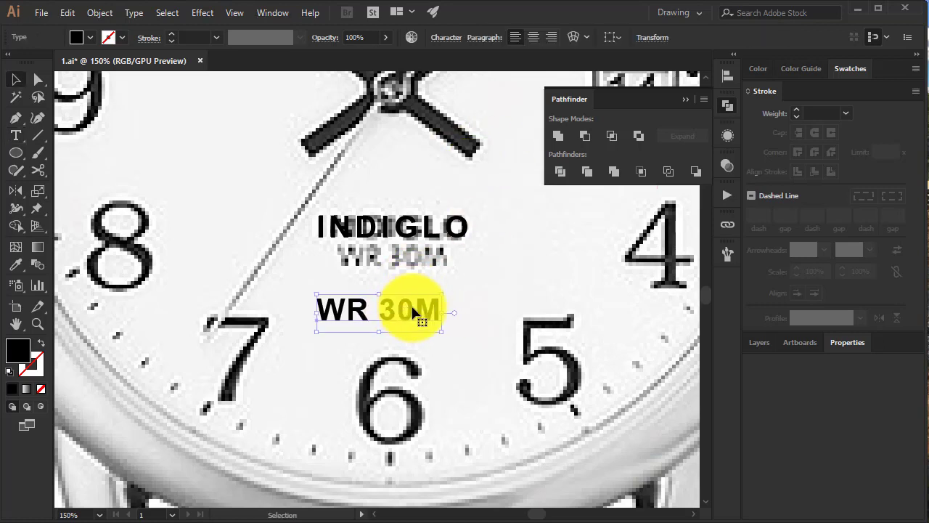
drag(355, 310, 374, 250)
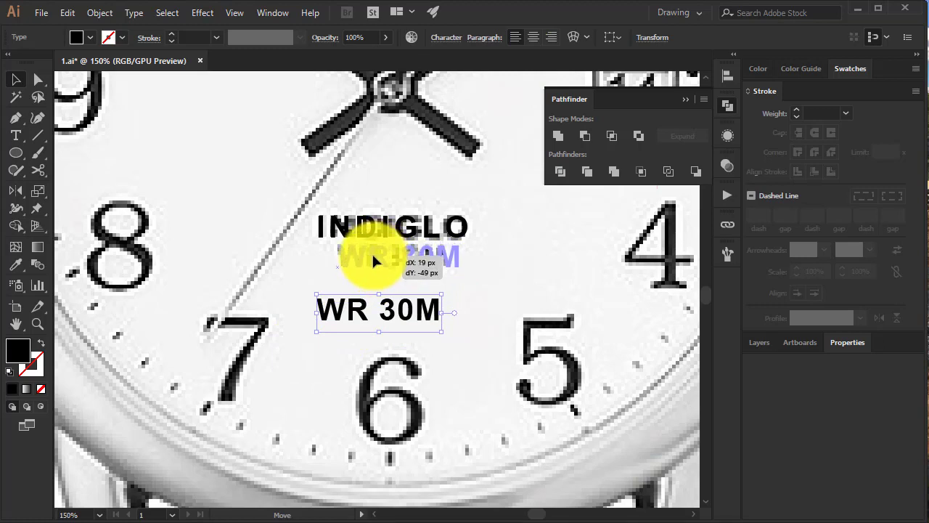
drag(375, 253, 373, 253)
Step: Resize WR 30M to match the photo's lettering and check its alignment with INDIGLO
drag(463, 240, 454, 245)
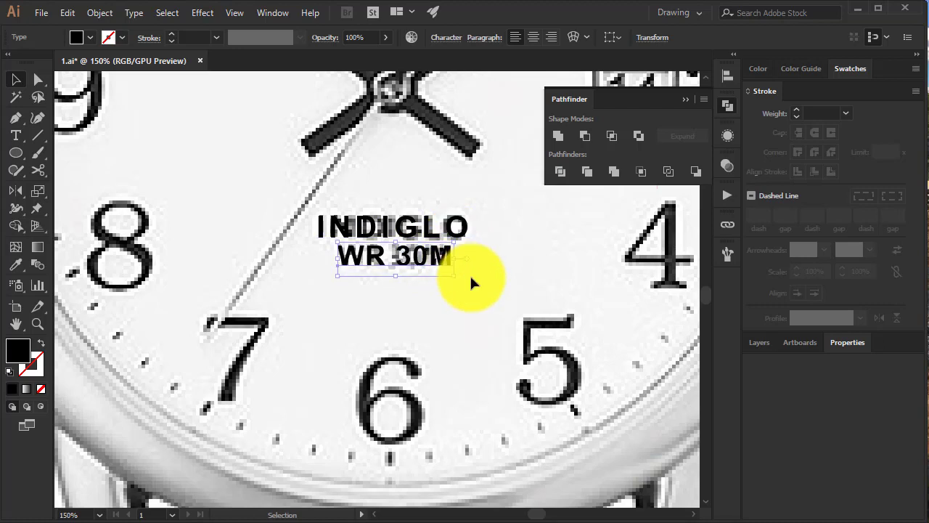
shift+click(394, 219)
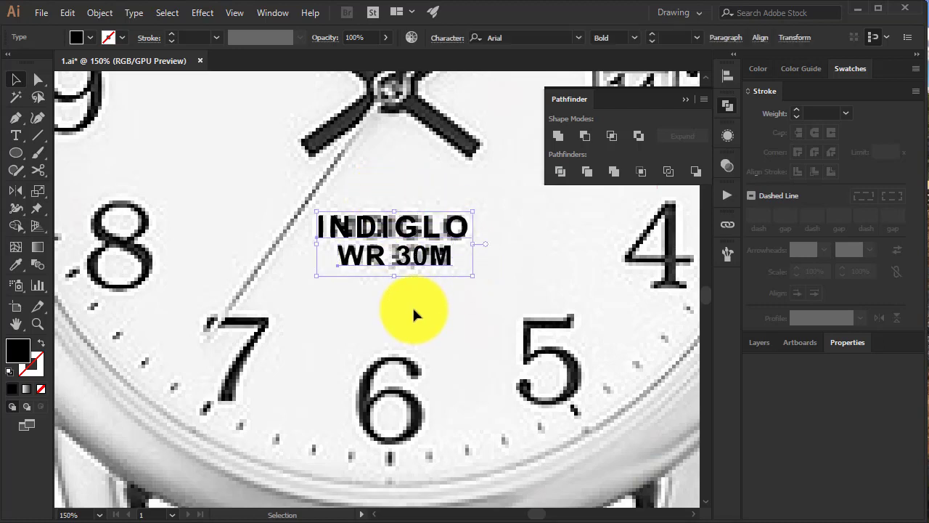
click(412, 306)
click(419, 237)
click(418, 260)
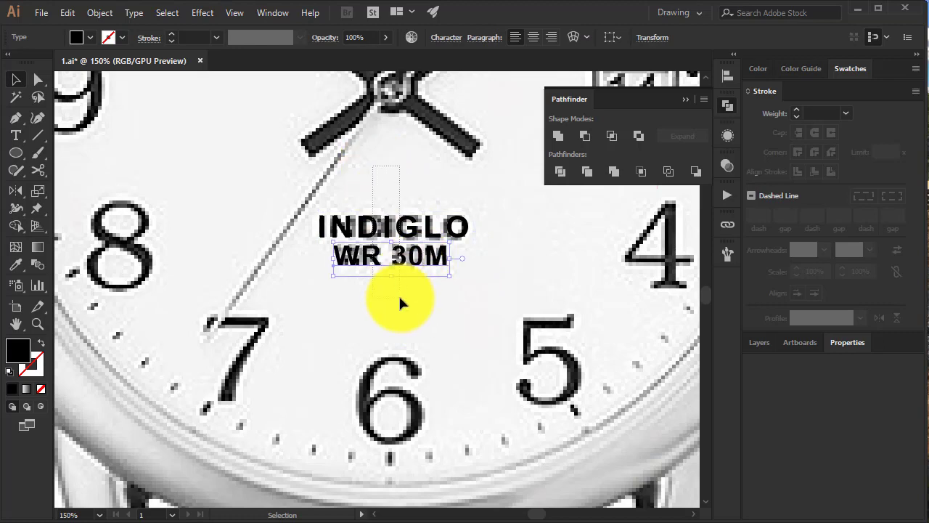
key(ctrl+a)
click(427, 313)
Step: Type TIMEX on the dial, then enlarge and stretch it over the photo's printed TIMEX
scroll(428, 312, up, 5)
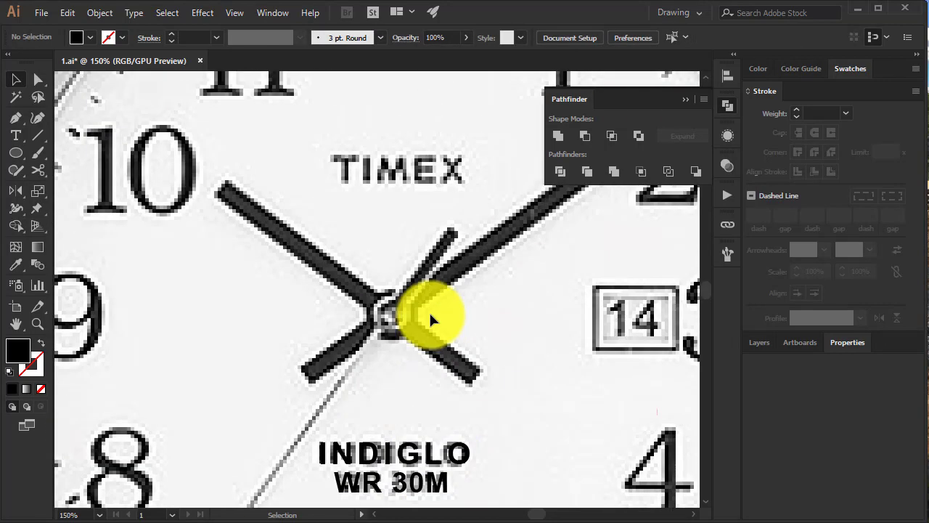
click(336, 175)
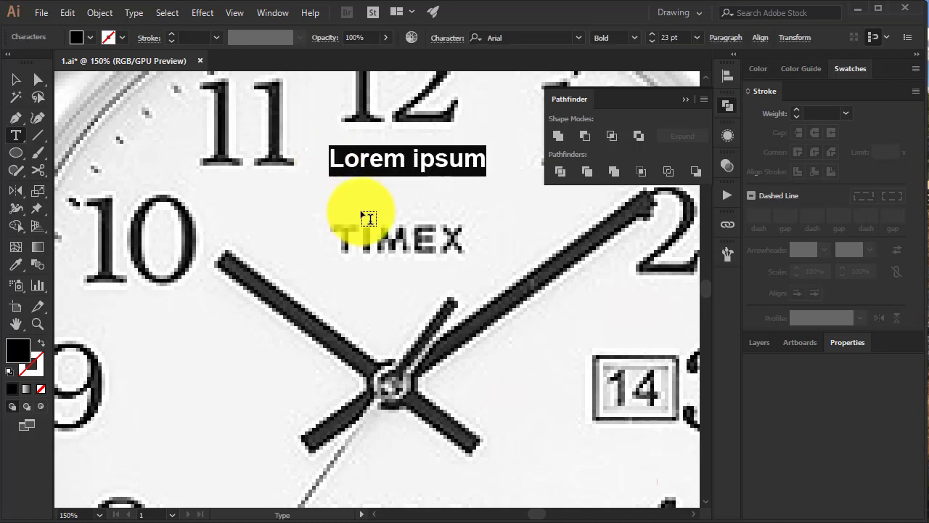
text(TIMEX)
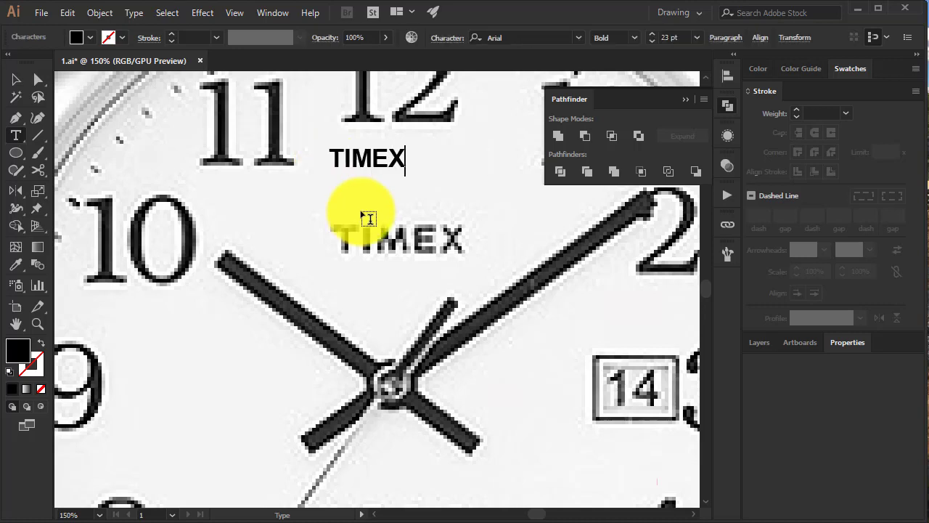
key(Escape)
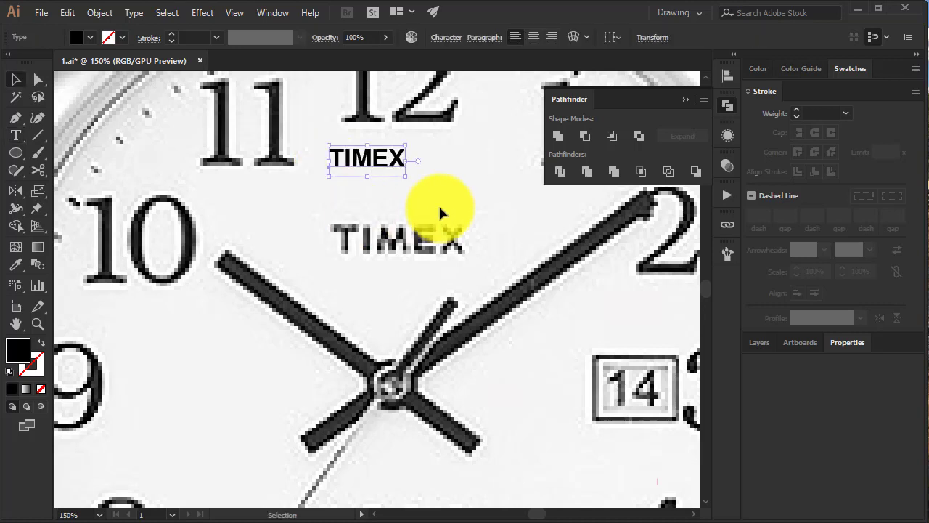
mouse_move(407, 173)
mouse_down()
mouse_move(432, 186)
mouse_move(389, 236)
mouse_up()
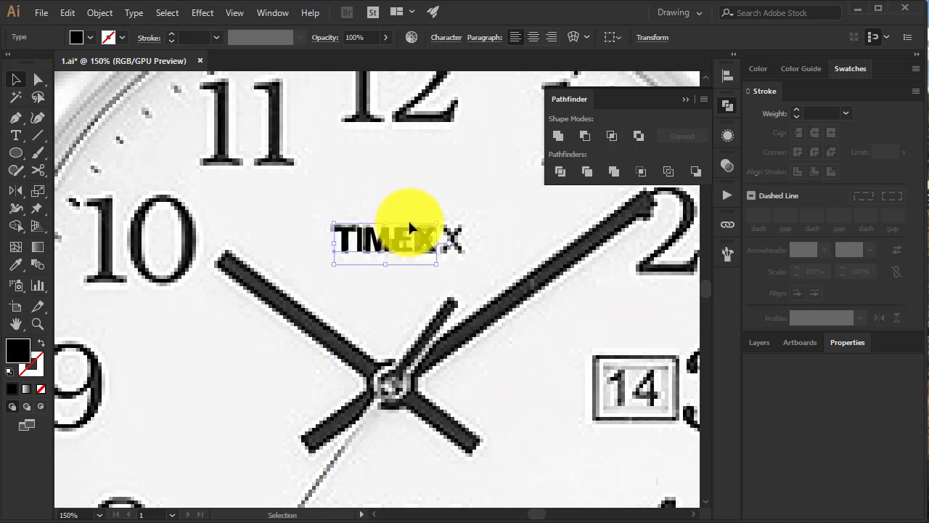
drag(438, 218, 450, 220)
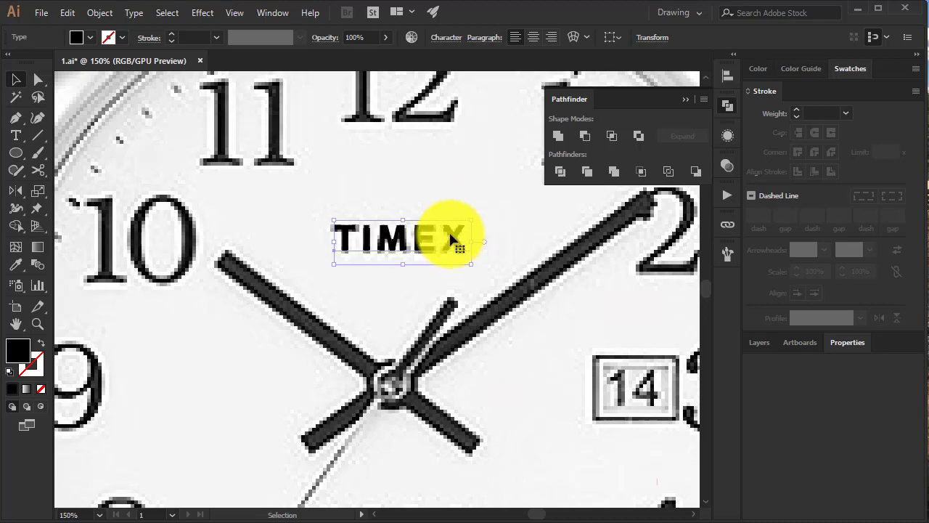
click(462, 176)
Step: Draw a rectangle over the 14 date window beside the 3
scroll(462, 176, up, 3)
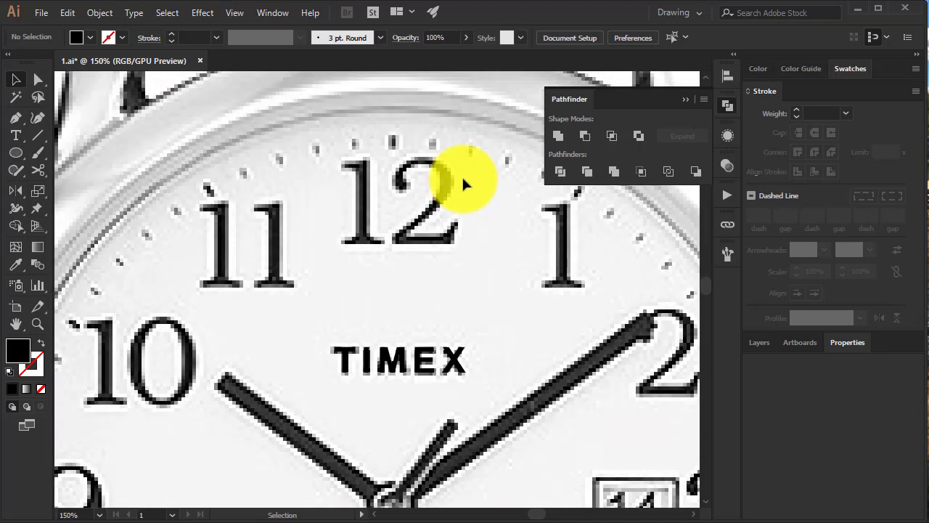
scroll(462, 176, down, 4)
scroll(462, 175, down, 3)
scroll(369, 315, up, 2)
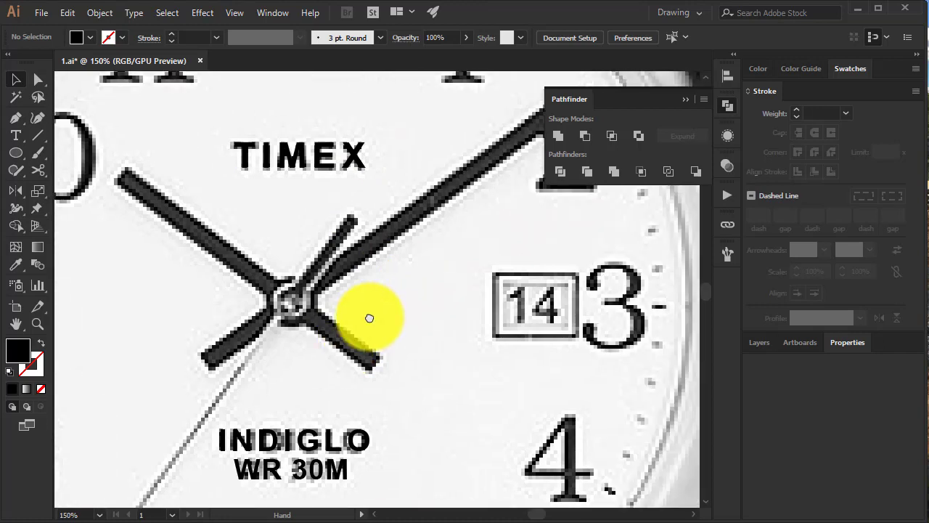
scroll(339, 313, right, 4)
key(i)
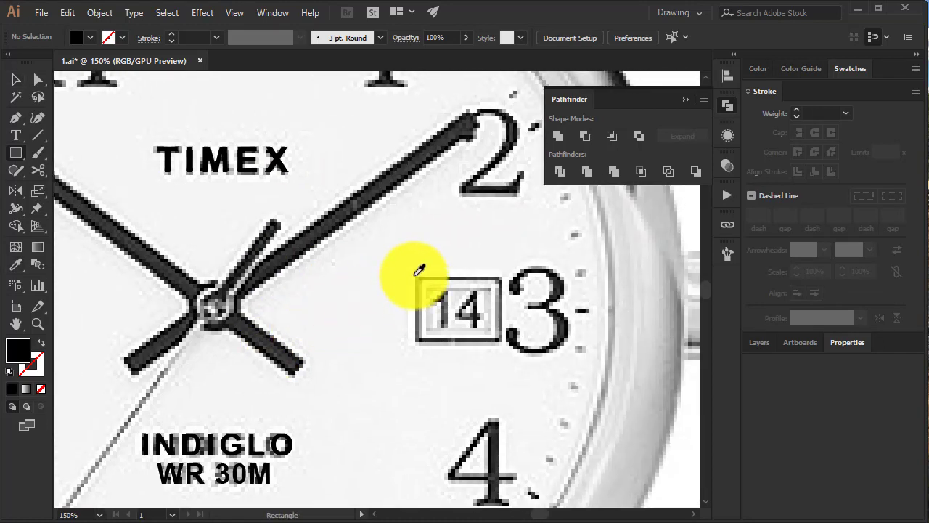
drag(414, 277, 503, 341)
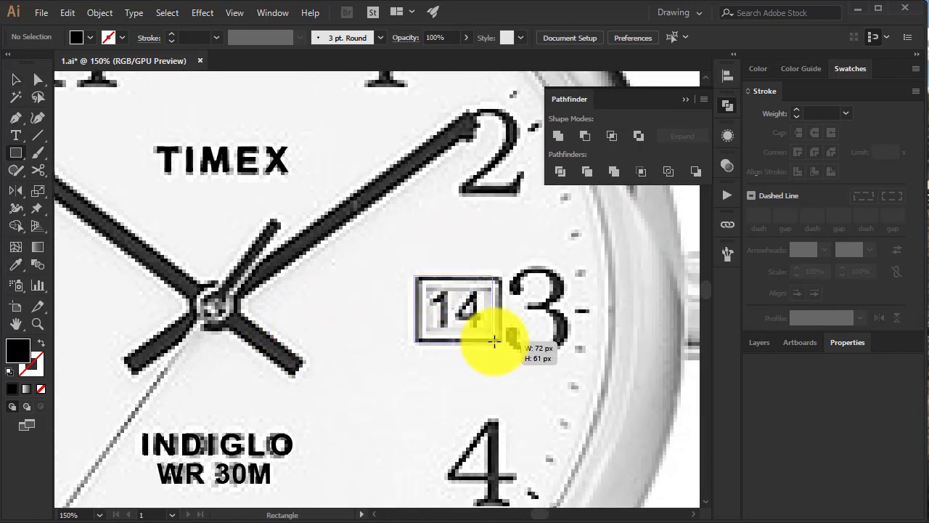
Step: Make the rectangle unfilled with a 5 pt black outline
key(shift+x)
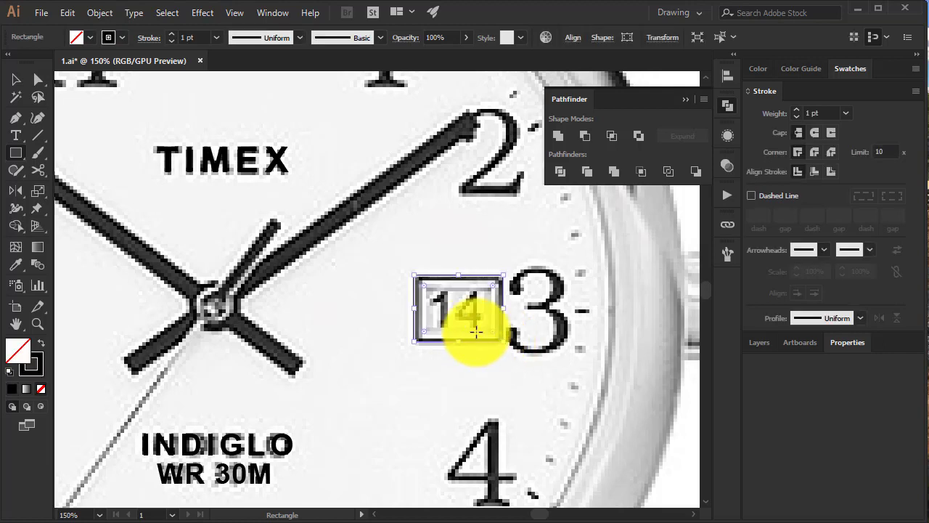
key(v)
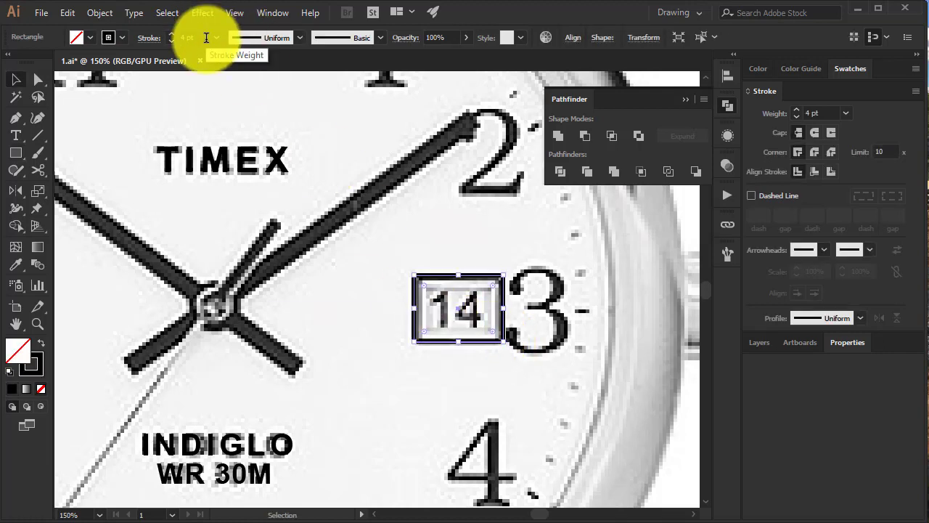
text(5)
key(Return)
click(338, 293)
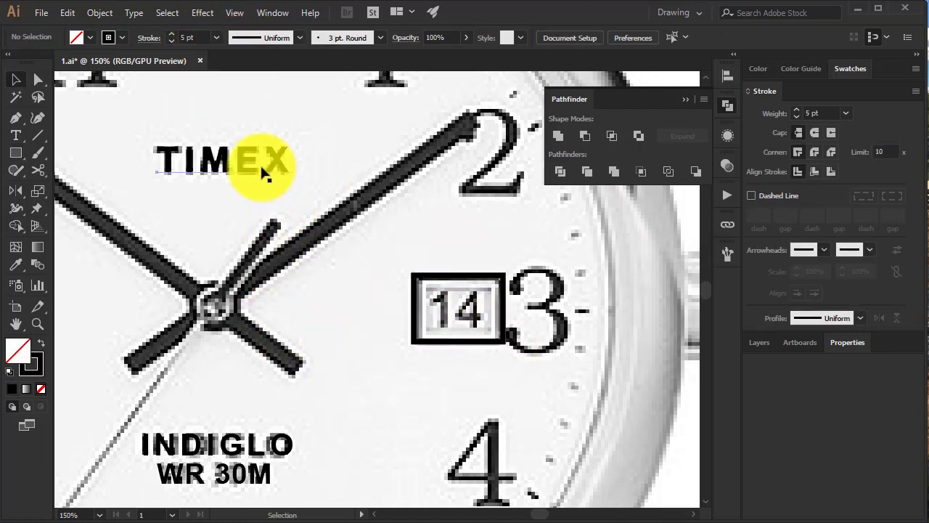
click(258, 164)
click(439, 309)
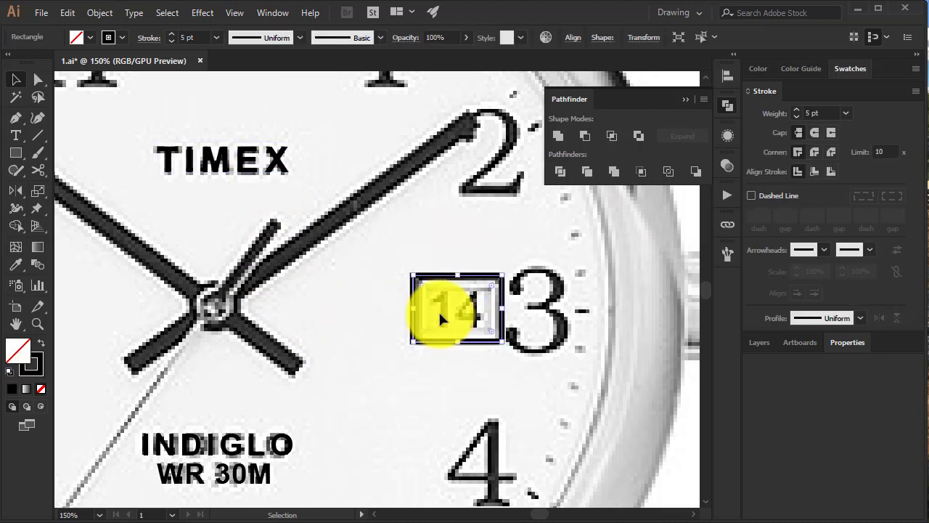
Step: Turn a copy of the INDIGLO text into the date number and move it onto the date box
click(259, 176)
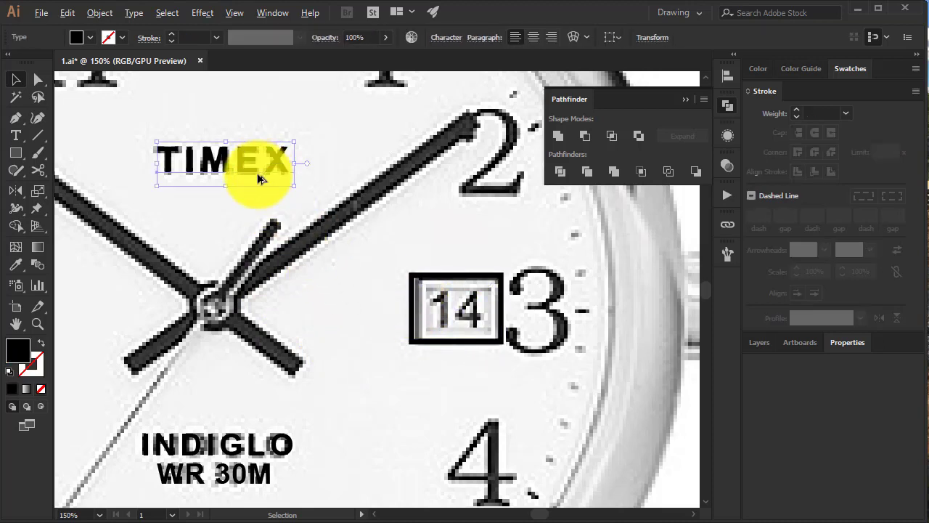
drag(250, 451, 472, 245)
double_click(472, 246)
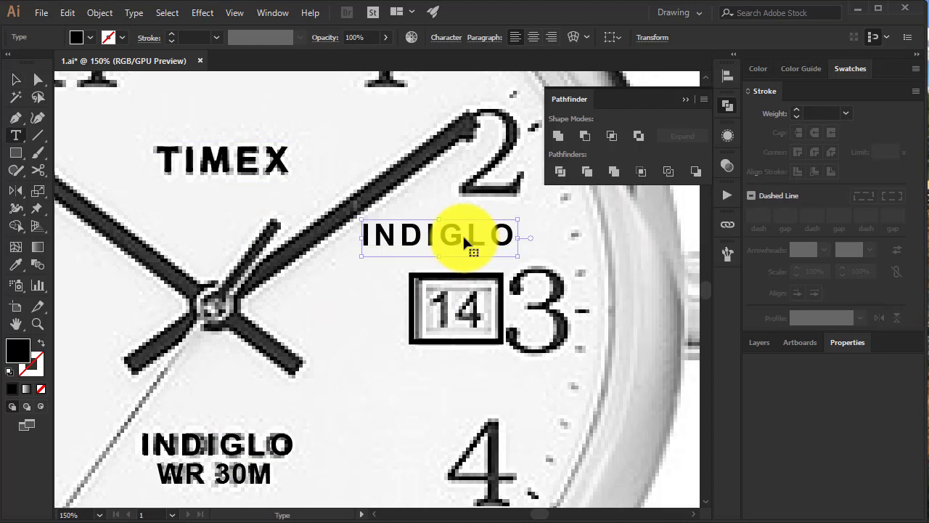
key(ctrl+a)
text(1)
key(Escape)
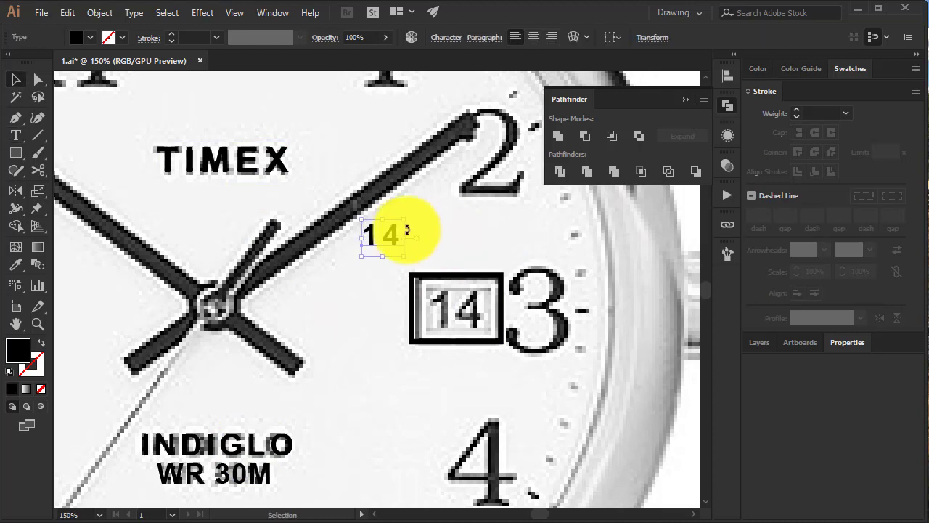
mouse_move(395, 234)
mouse_down()
mouse_move(467, 316)
mouse_move(498, 281)
mouse_up()
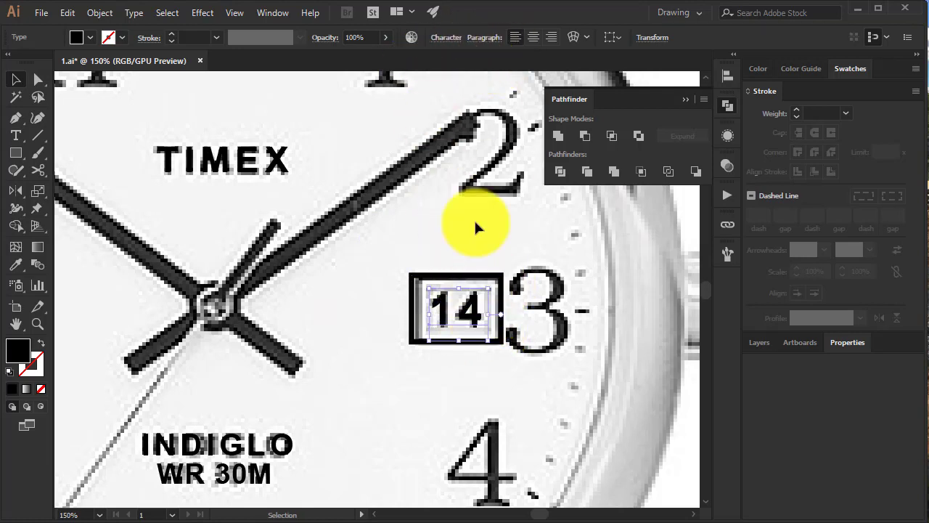
Step: Change the 14's font to Avenir 55 Roman
click(471, 255)
click(478, 312)
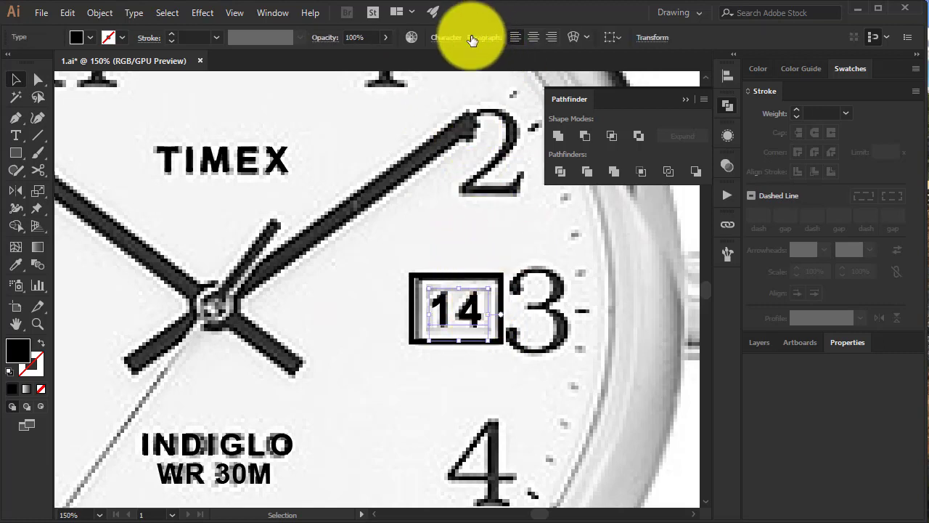
key(t)
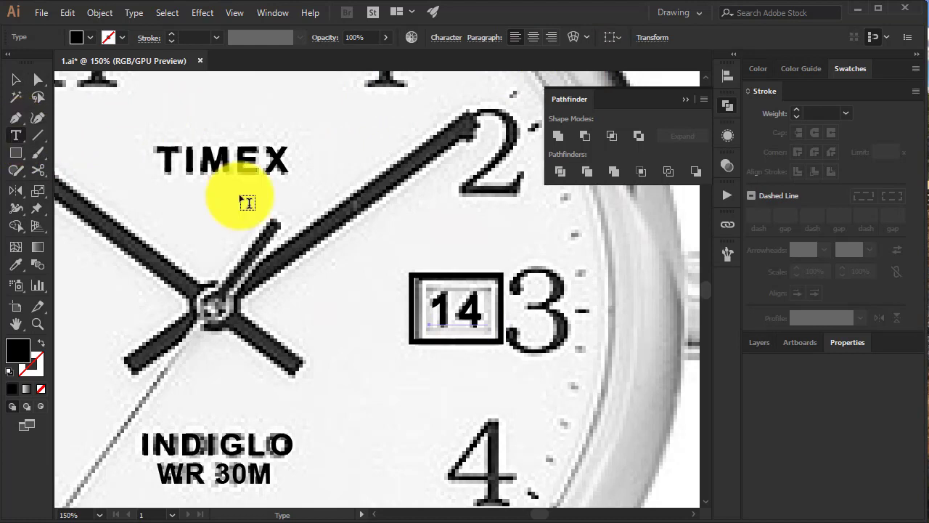
drag(440, 308, 481, 308)
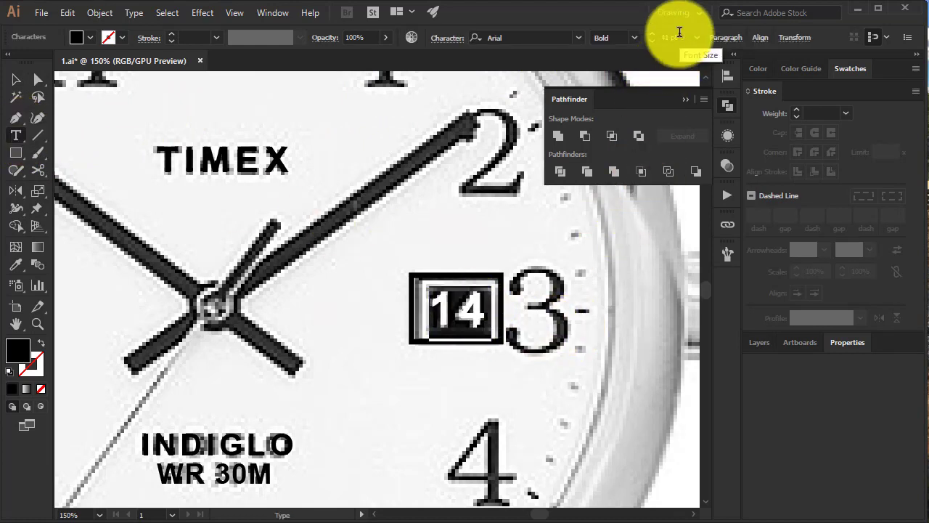
click(554, 38)
key(Up)
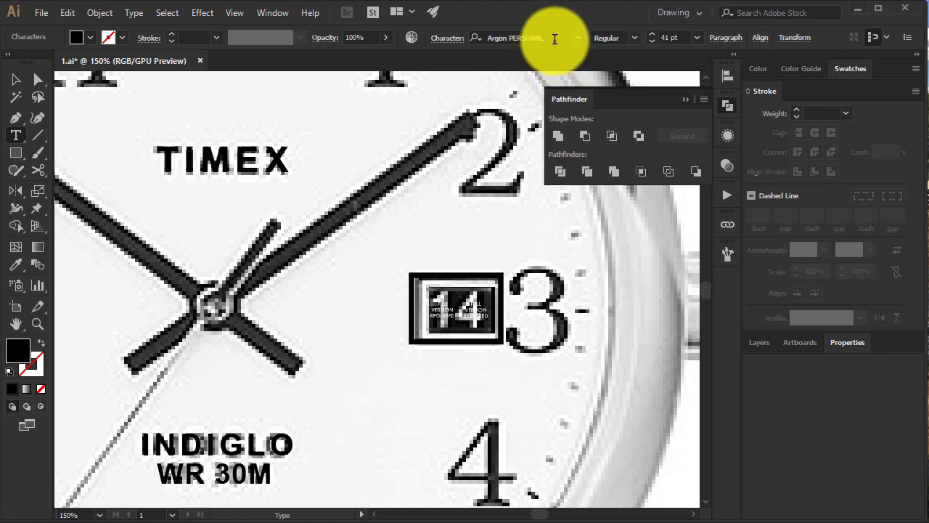
key(Up)
key(Up)
key(Down)
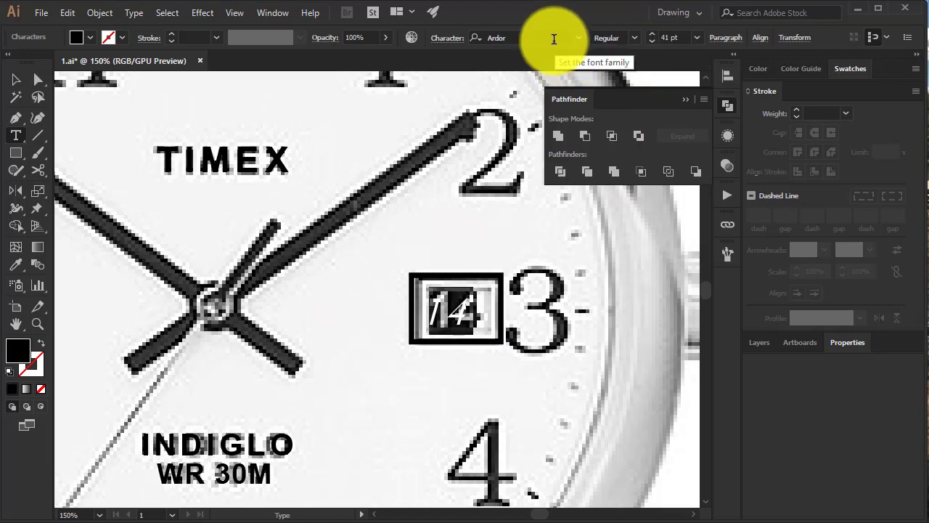
key(Down)
key(Down)
key(Down)
key(Down)
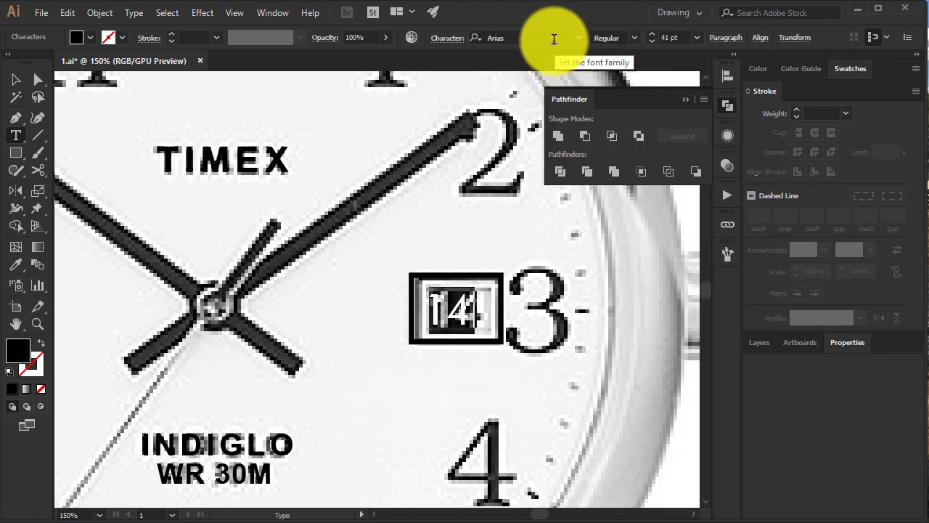
key(Down)
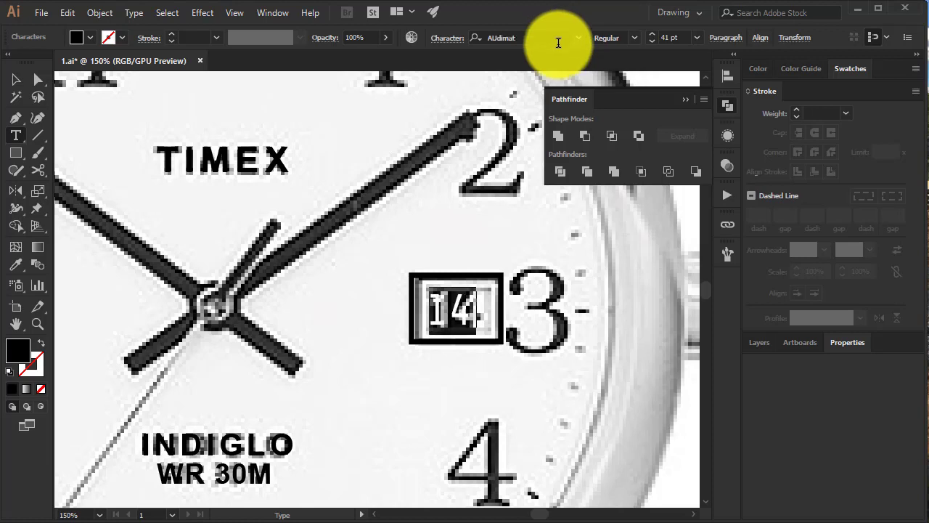
key(Up)
key(Up)
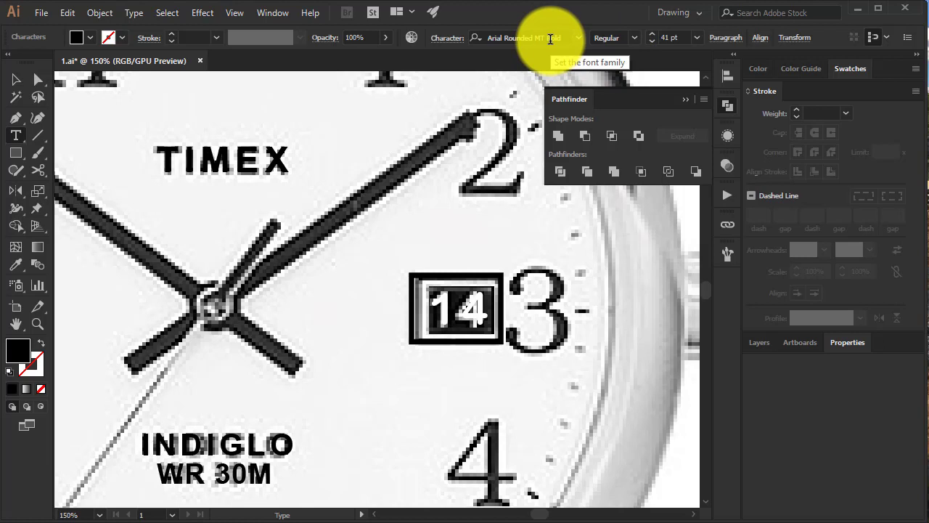
key(Down)
key(Down)
key(Down)
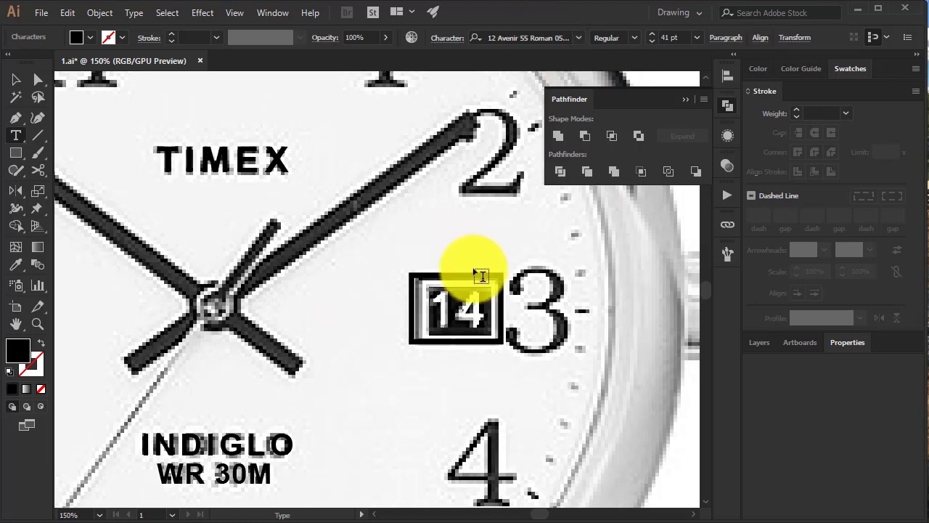
key(Down)
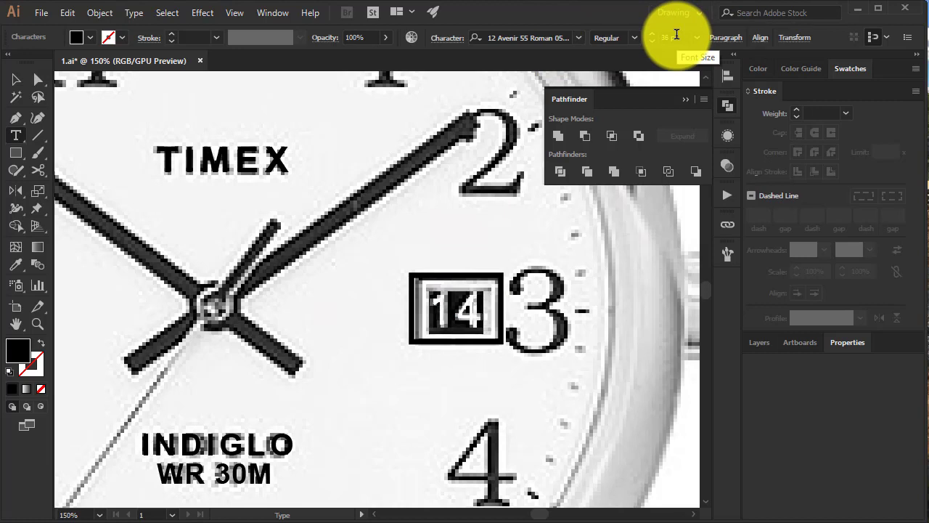
Step: Enlarge the 14 and nudge it slightly right within the box
key(Up)
key(Up)
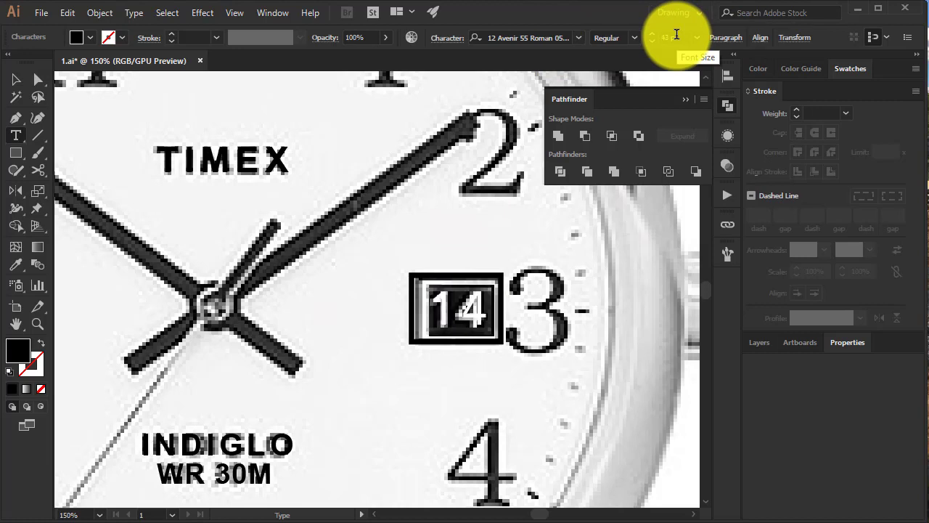
key(Escape)
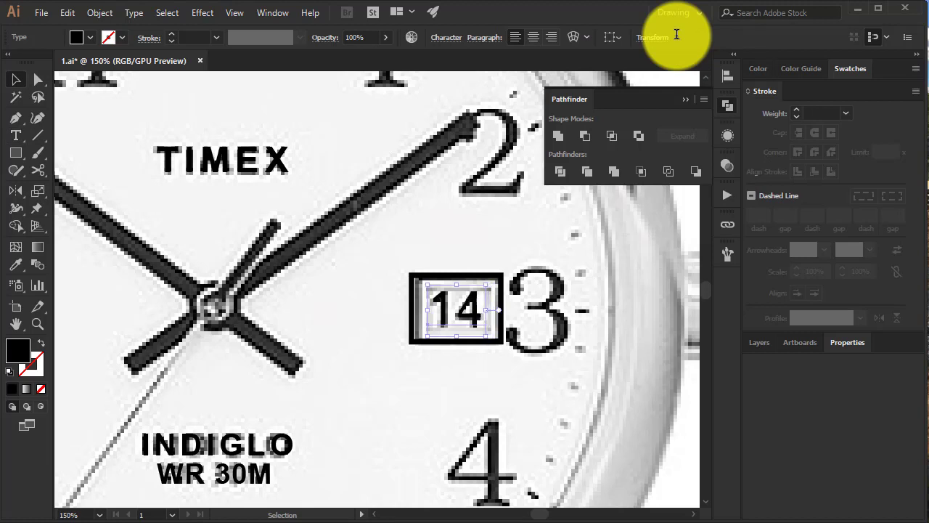
key(Right)
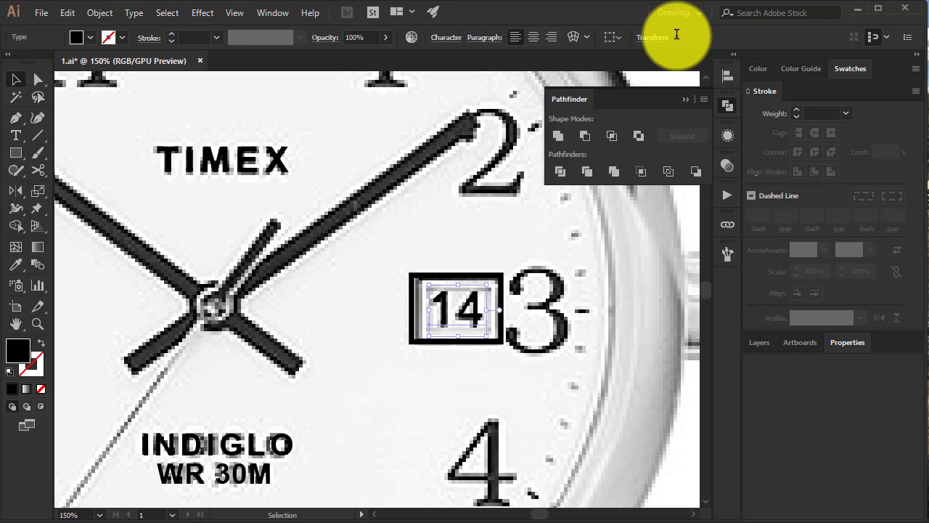
Step: Type the numeral 12 in a new text object above the watch
click(377, 407)
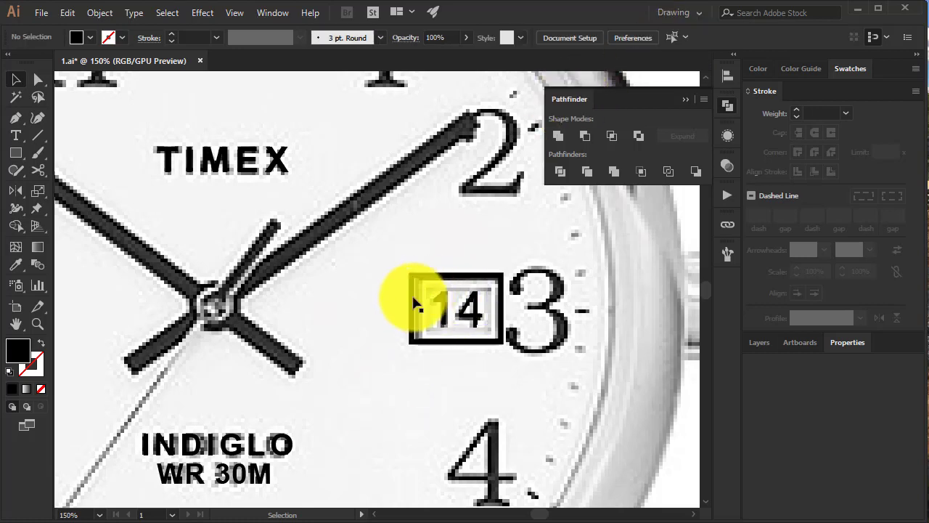
click(412, 304)
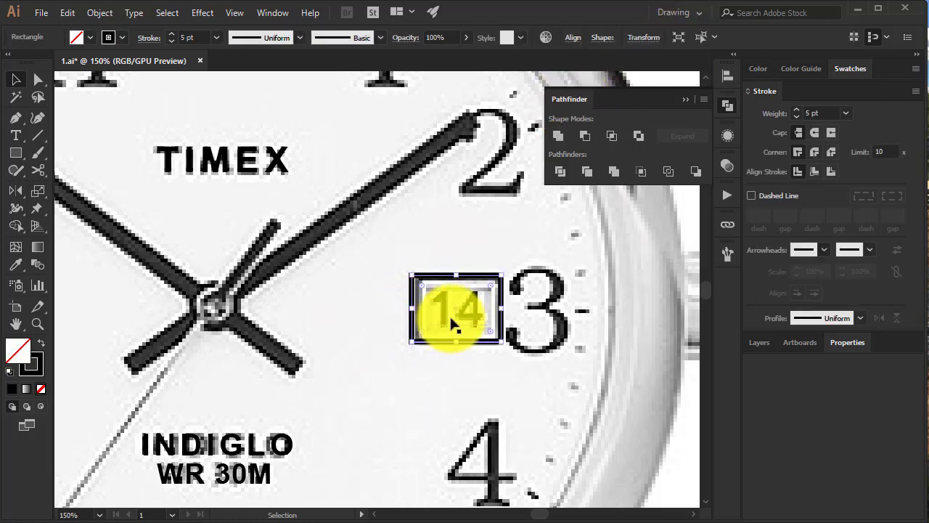
click(387, 387)
key(ctrl+minus)
key(ctrl+minus)
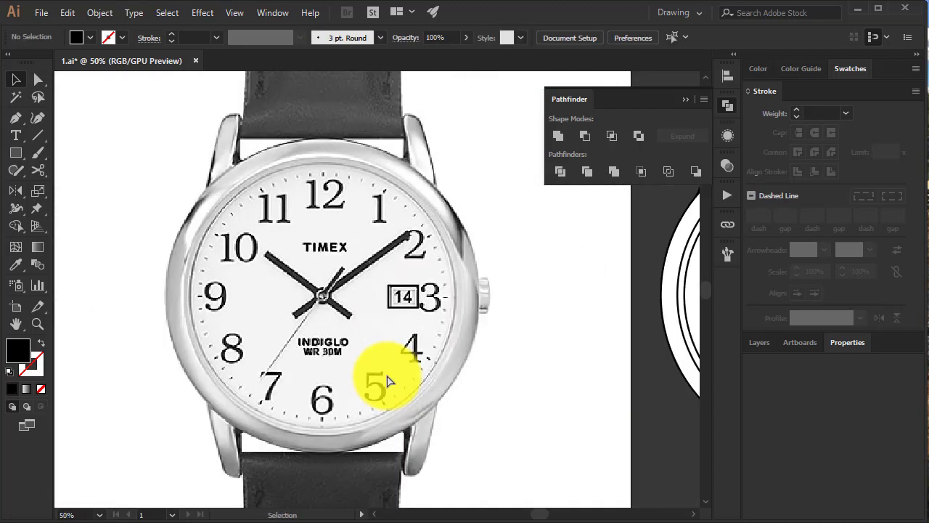
key(ctrl+minus)
drag(365, 256, 380, 297)
key(y)
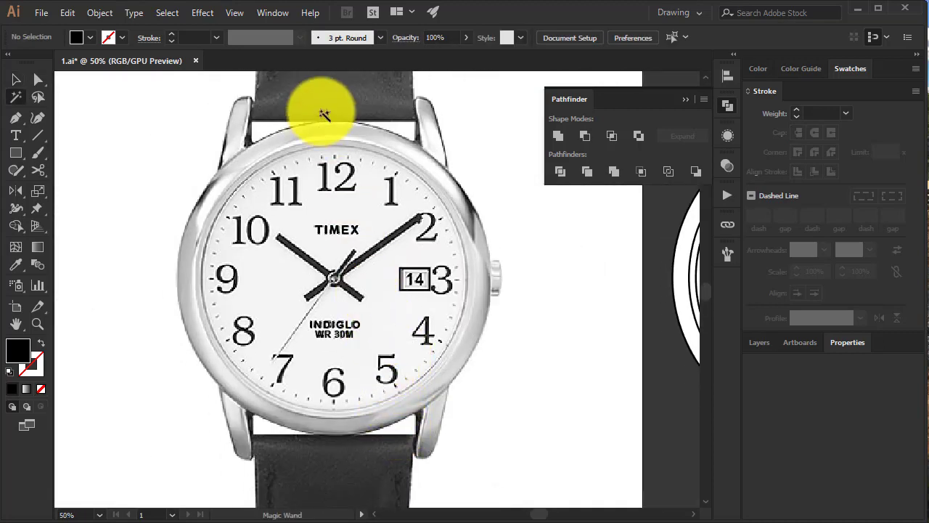
key(t)
click(321, 100)
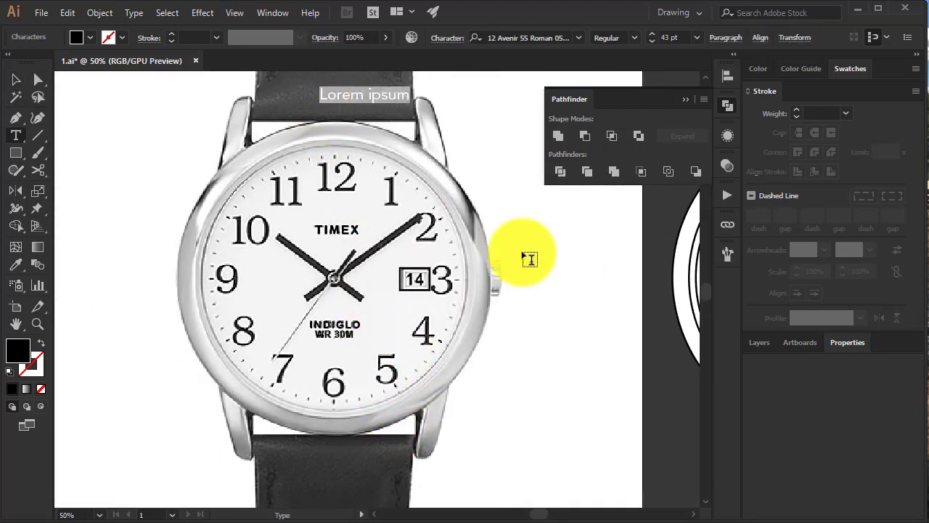
text(12)
key(Escape)
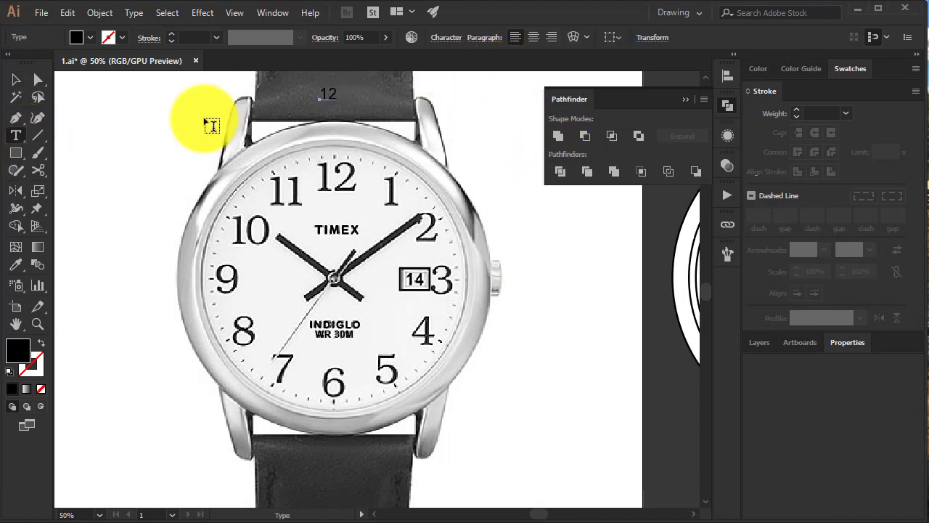
Step: Set the 12 in Times New Roman Regular
double_click(332, 93)
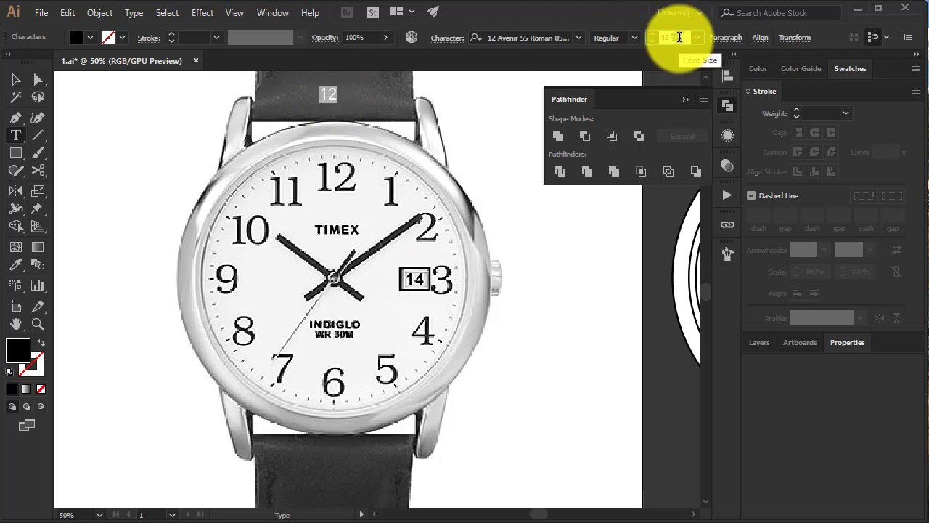
key(Escape)
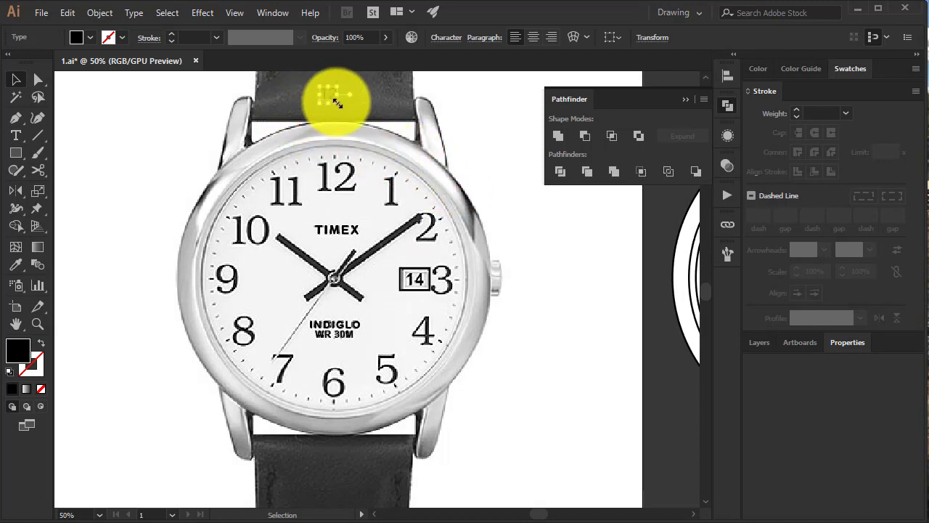
double_click(329, 95)
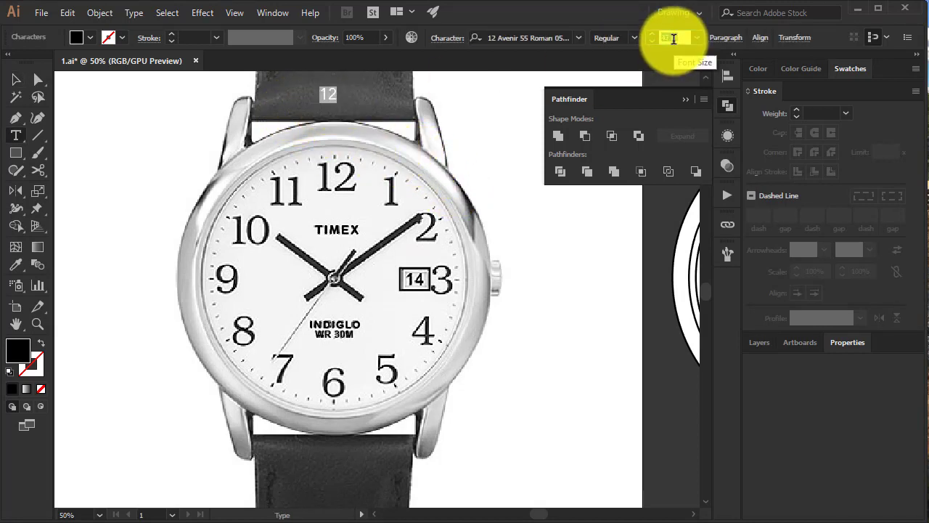
click(514, 38)
key(BackSpace)
text(time)
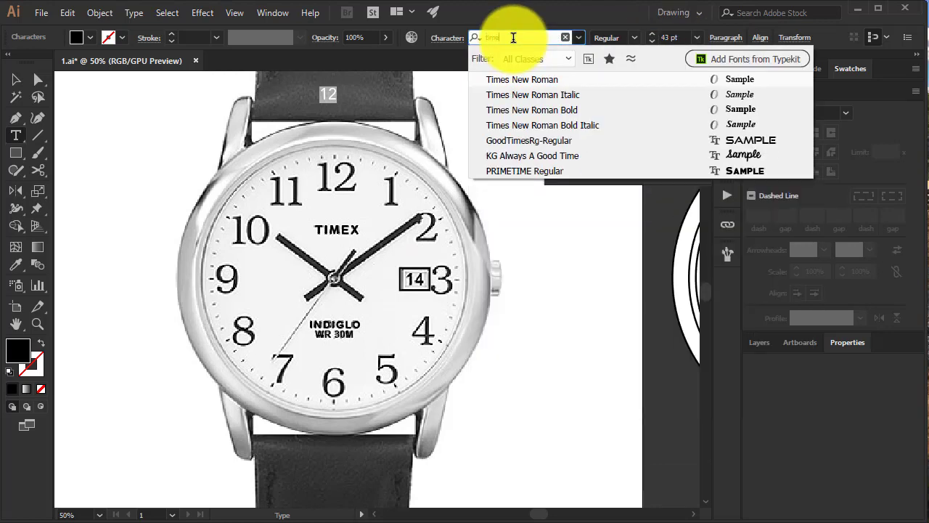
click(595, 110)
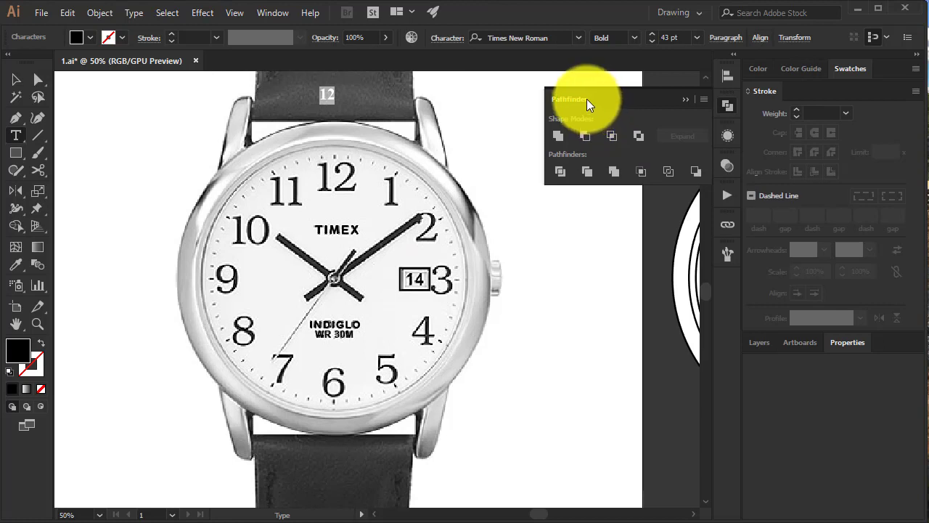
Step: Increase the 12's font size to roughly 90 pt
scroll(675, 36, up, 5)
scroll(676, 36, up, 5)
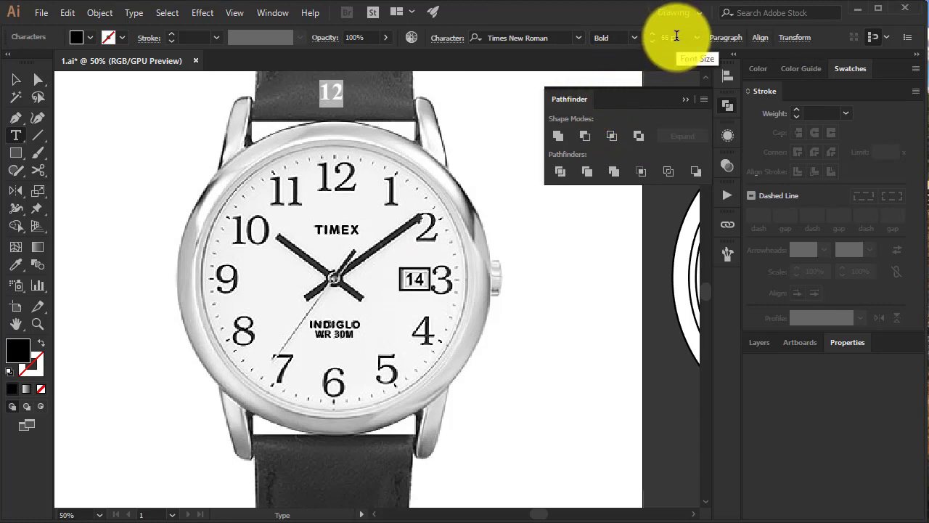
scroll(675, 35, up, 7)
scroll(614, 39, up, 1)
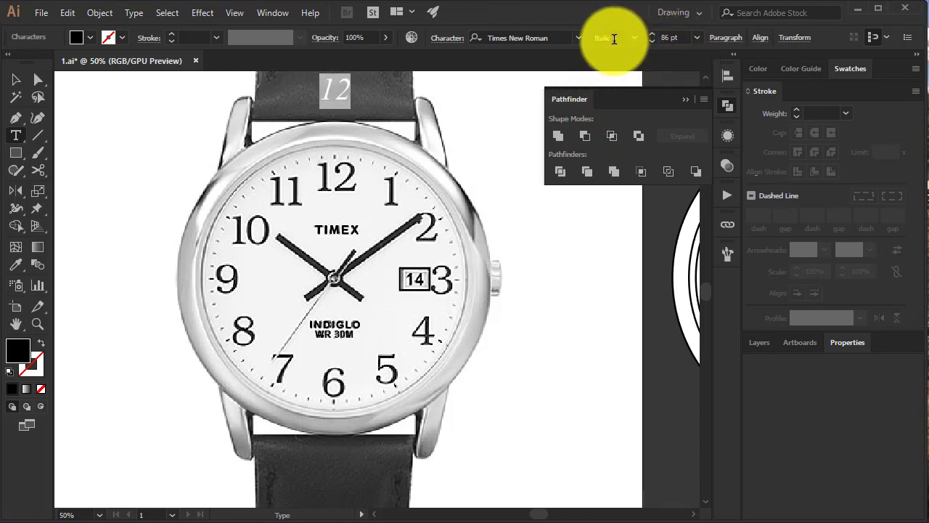
scroll(668, 37, up, 2)
scroll(667, 37, up, 2)
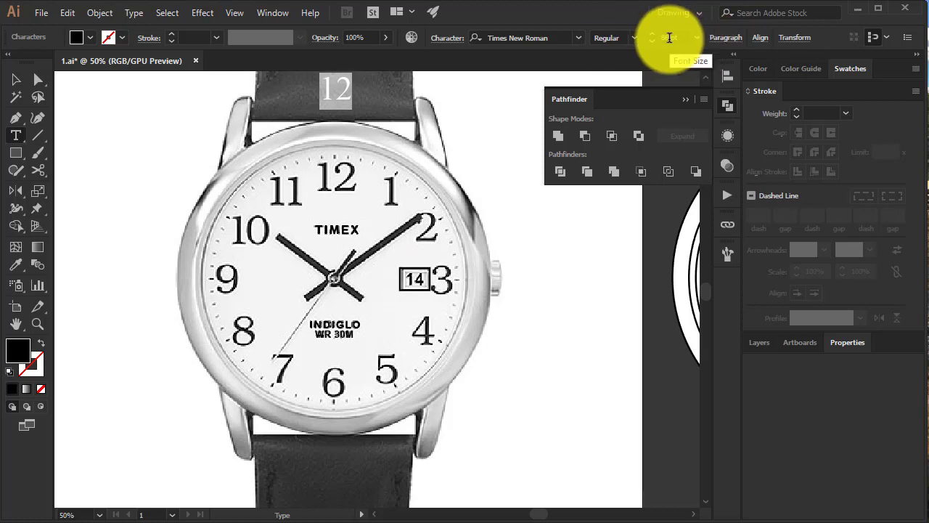
click(16, 79)
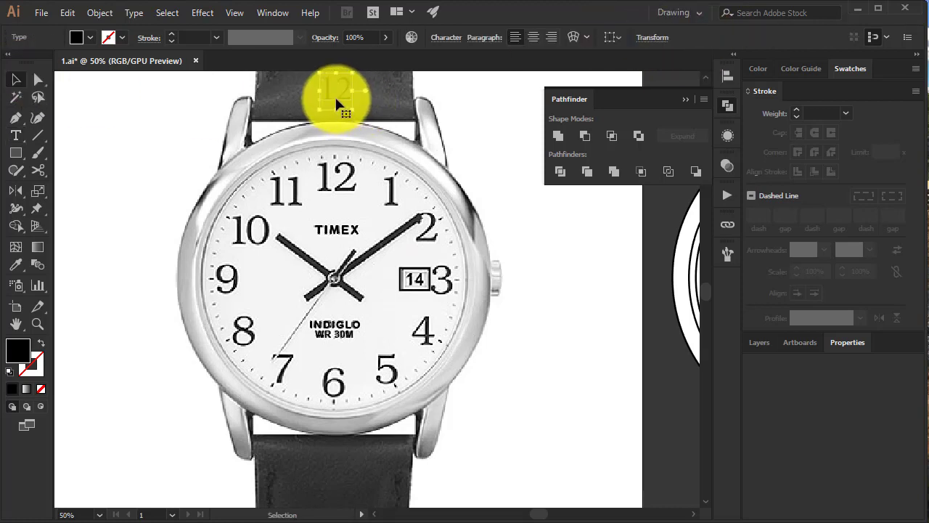
Step: Move the 12 down toward the dial and colour it red
mouse_move(334, 95)
mouse_down()
mouse_move(334, 183)
mouse_move(362, 153)
mouse_up()
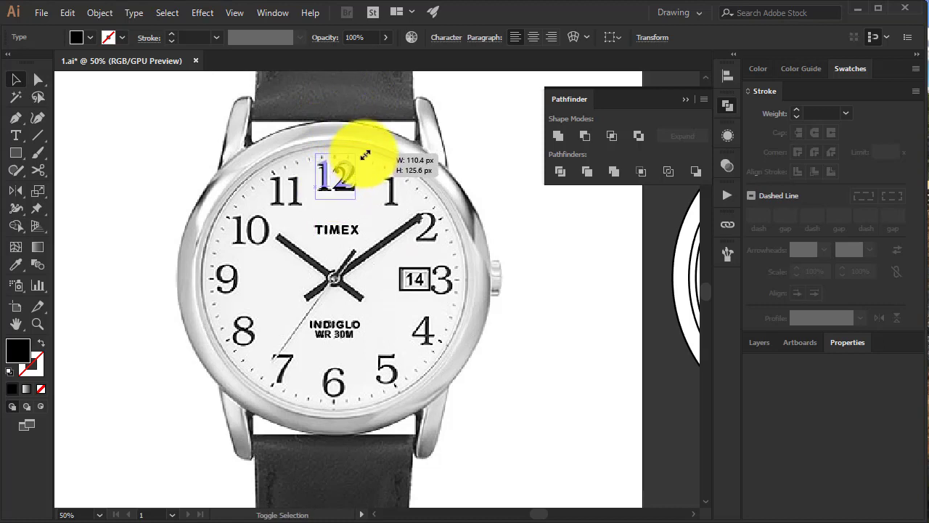
key(Down)
key(Down)
key(Down)
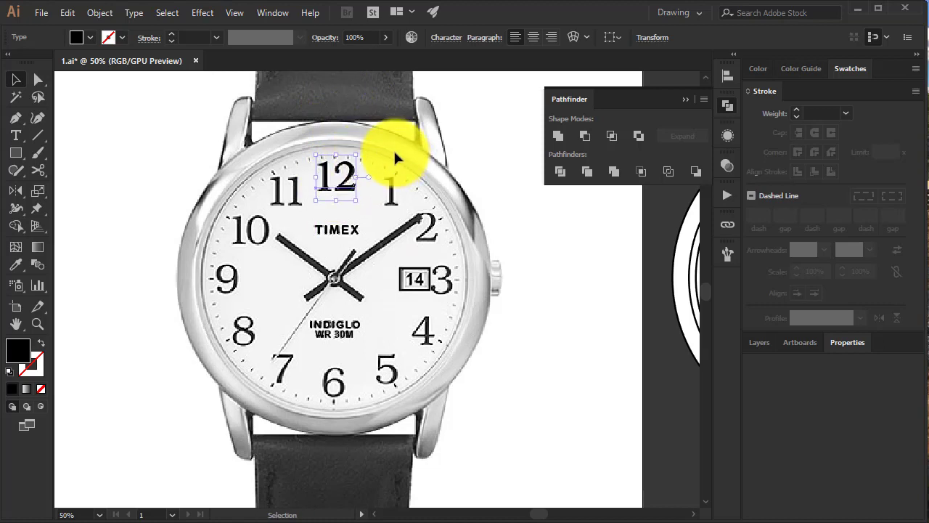
click(771, 71)
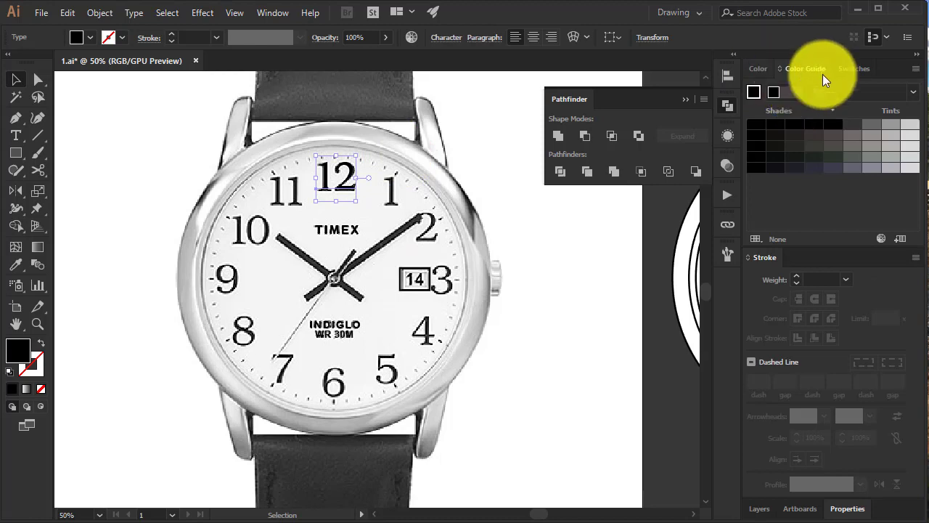
click(853, 114)
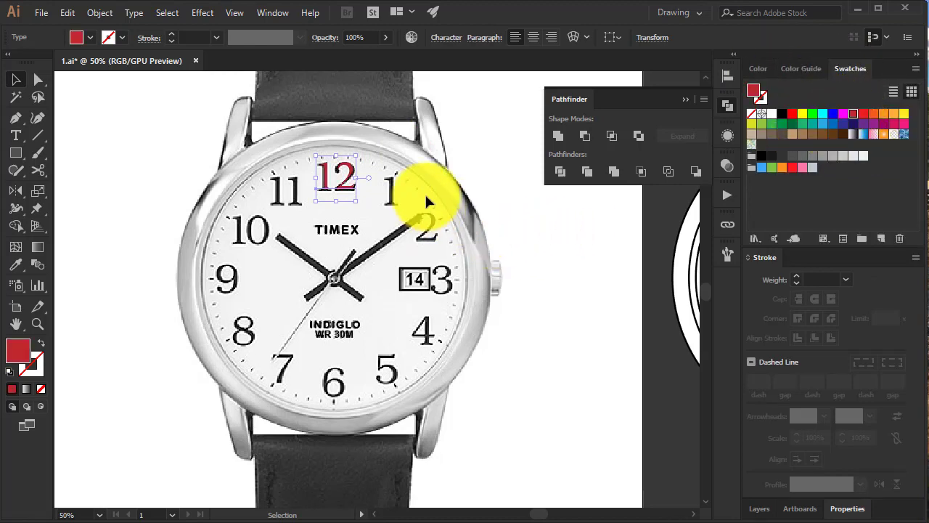
Step: Enlarge and nudge the 12 until it covers the photo's printed 12
key(ctrl+plus)
key(ctrl+plus)
key(ctrl+plus)
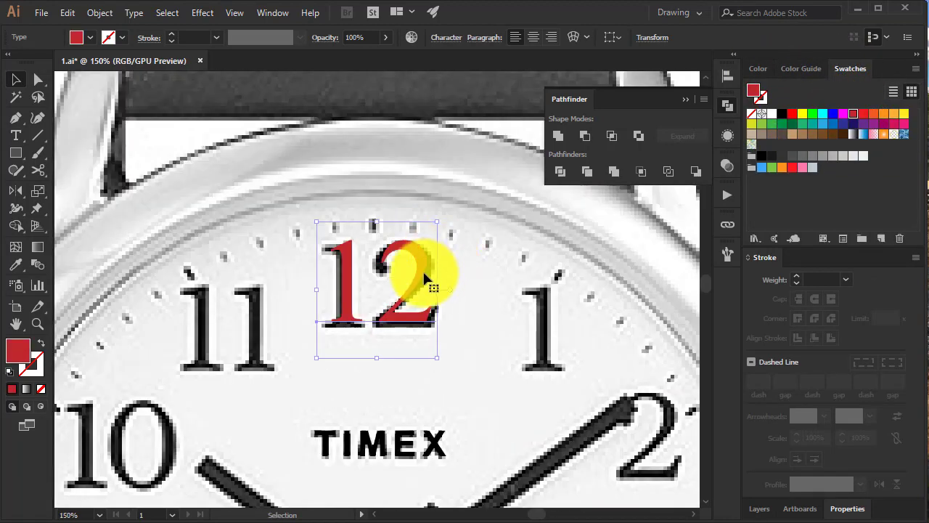
key(Left)
key(Left)
key(Left)
key(Down)
key(Down)
key(Down)
key(Down)
key(Left)
key(Left)
key(Left)
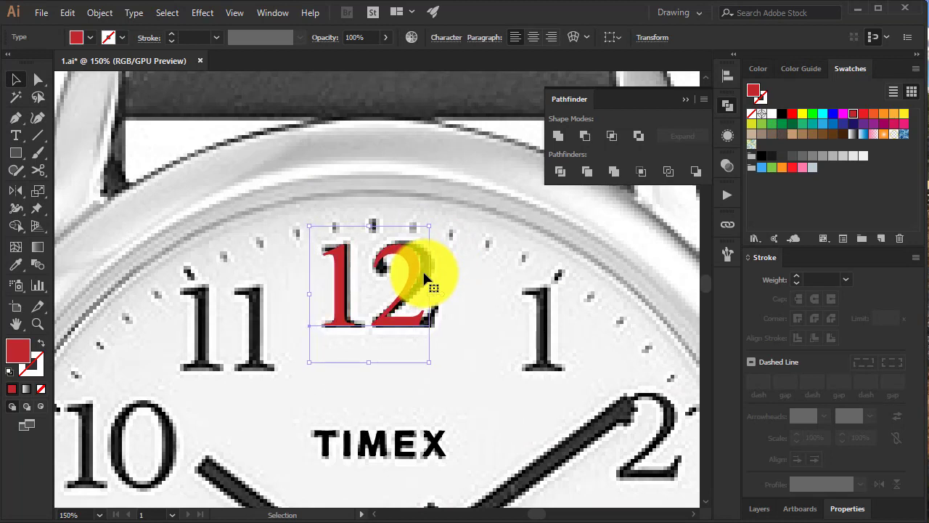
drag(428, 225, 450, 224)
key(Down)
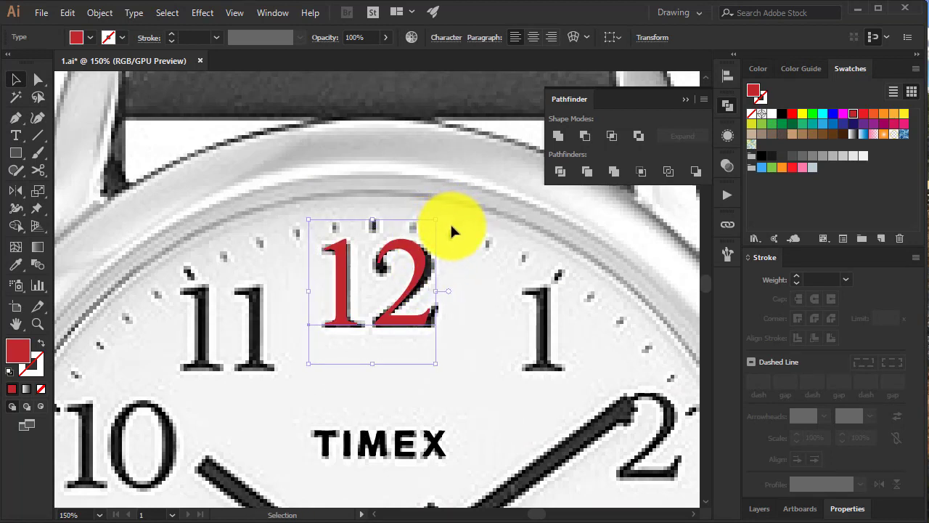
key(Down)
key(Down)
key(Right)
key(Right)
Step: Copy the red 12 to make red numerals 1 and 2 over the photo's 1 and 2
click(455, 294)
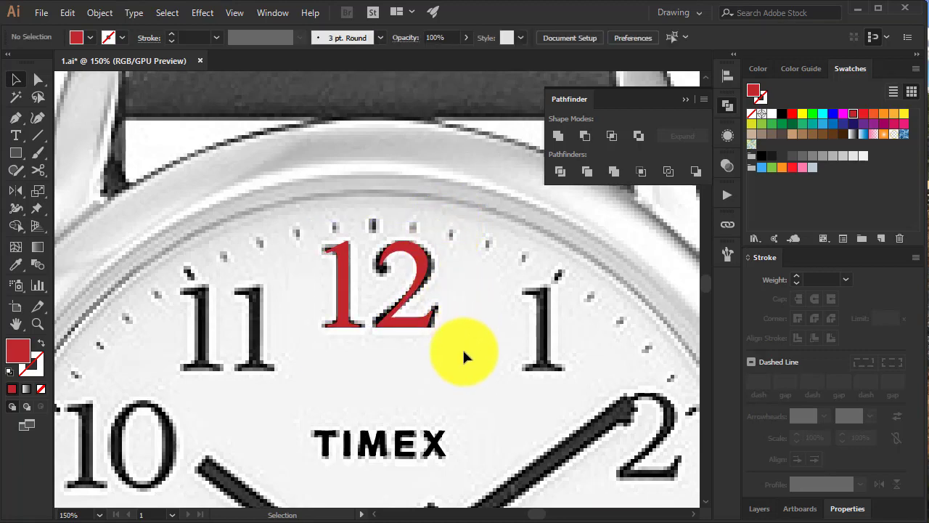
mouse_move(462, 359)
mouse_down()
mouse_move(332, 291)
mouse_move(409, 338)
mouse_up()
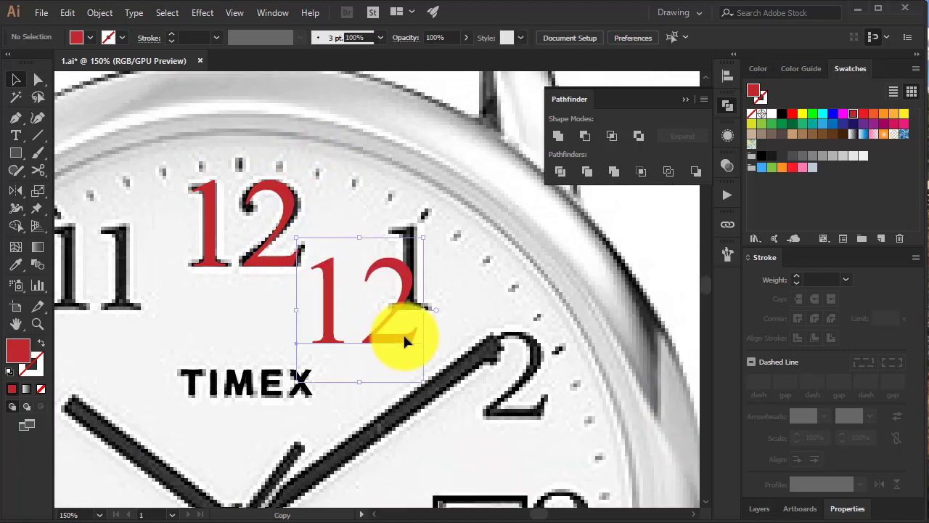
key(t)
click(382, 321)
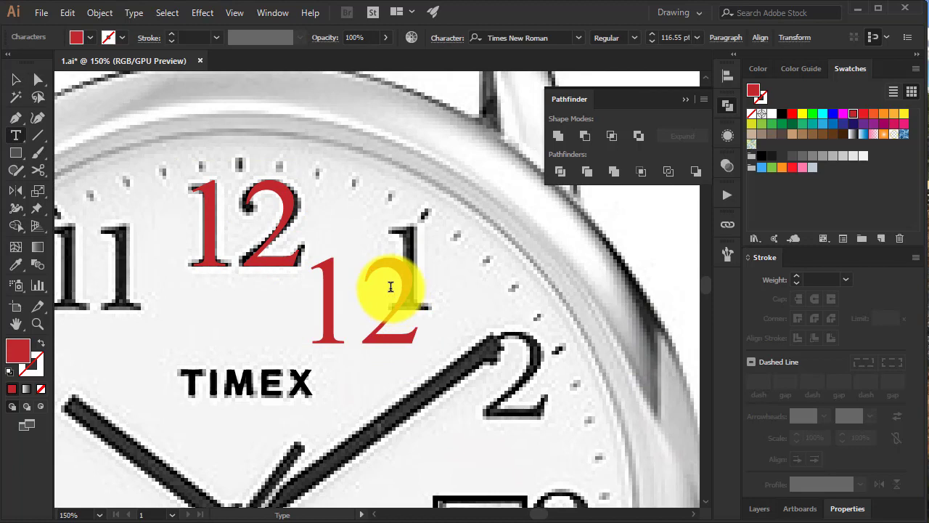
key(Left)
key(BackSpace)
key(shift+Right)
text(1)
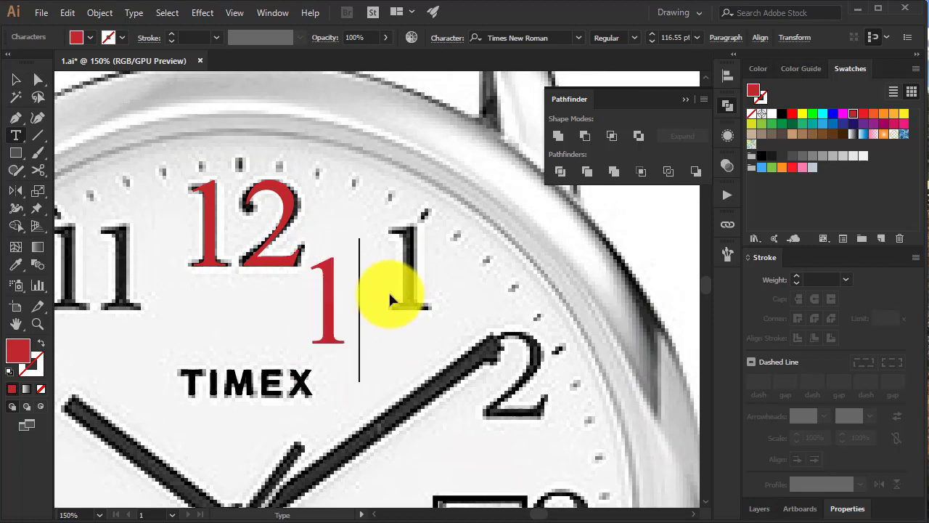
key(Escape)
drag(333, 319, 407, 283)
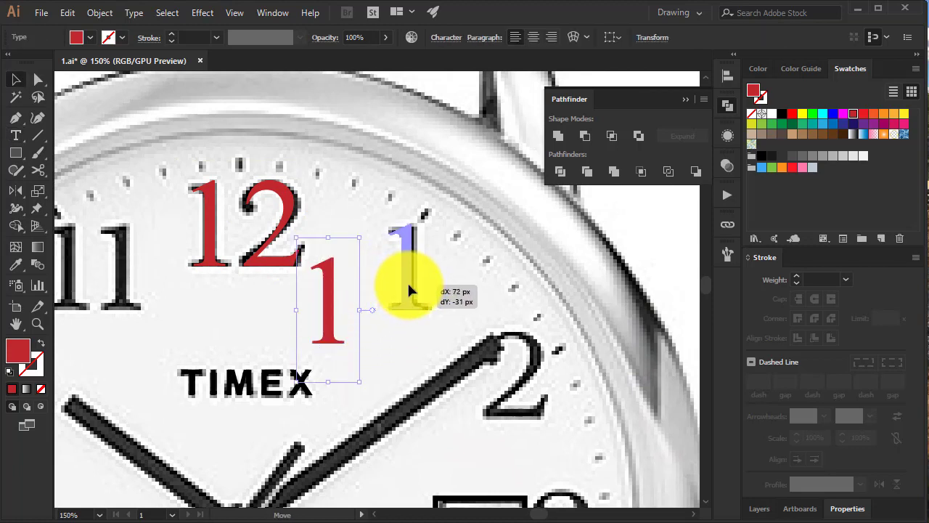
drag(378, 326, 261, 235)
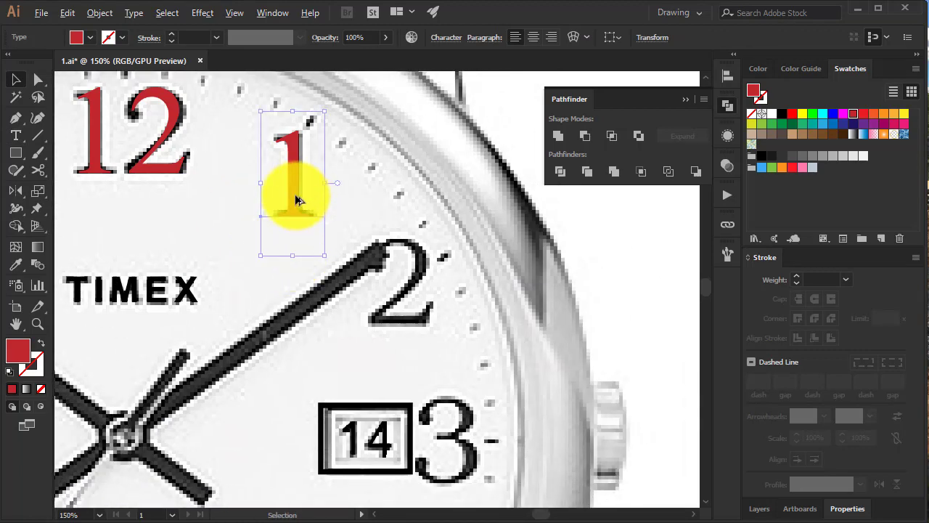
drag(330, 234, 404, 301)
double_click(400, 294)
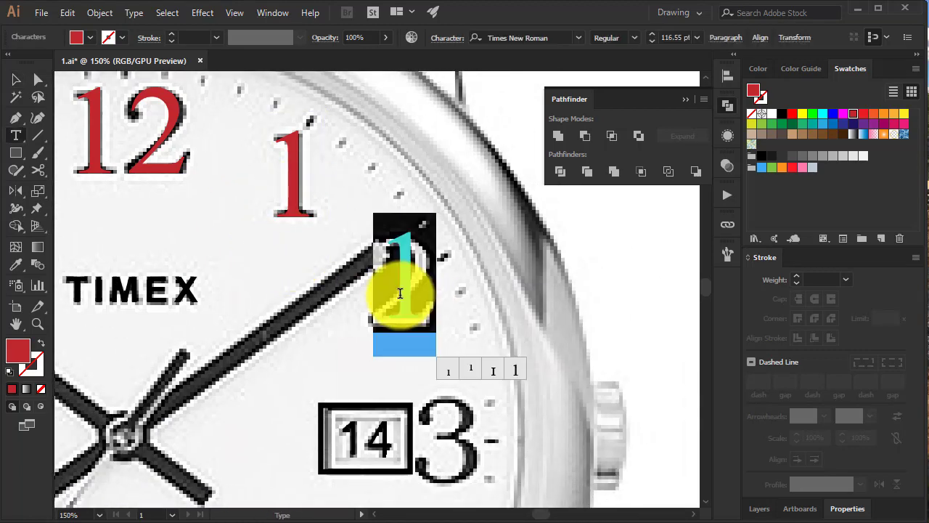
text(2)
key(Escape)
Step: Add red numerals 3 and 4 over the photo's 3 and 4, undoing one misplaced copy
scroll(400, 293, down, 2)
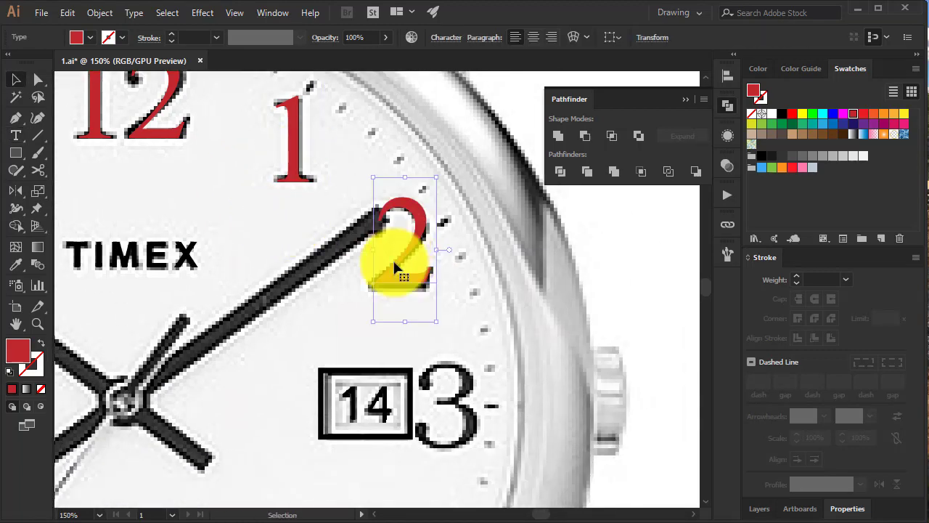
scroll(400, 294, down, 2)
drag(399, 182, 448, 342)
key(ctrl+z)
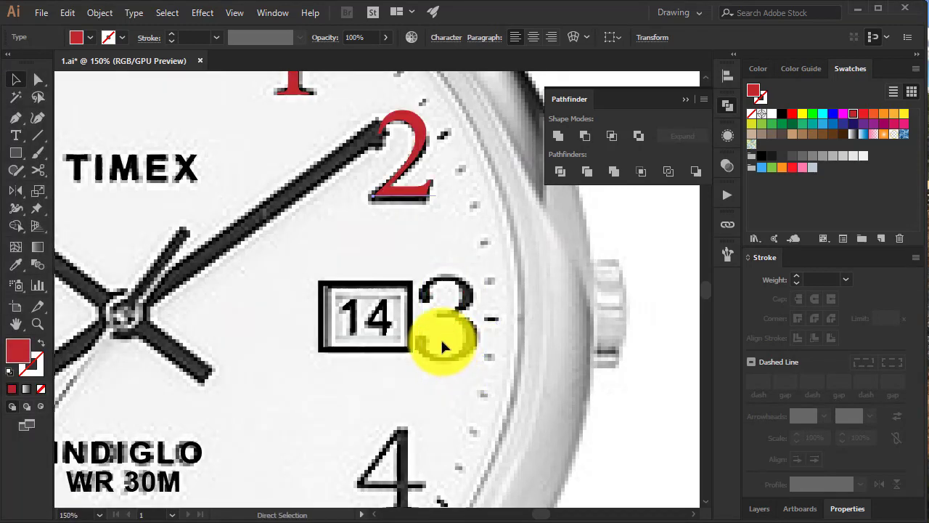
drag(400, 186, 450, 336)
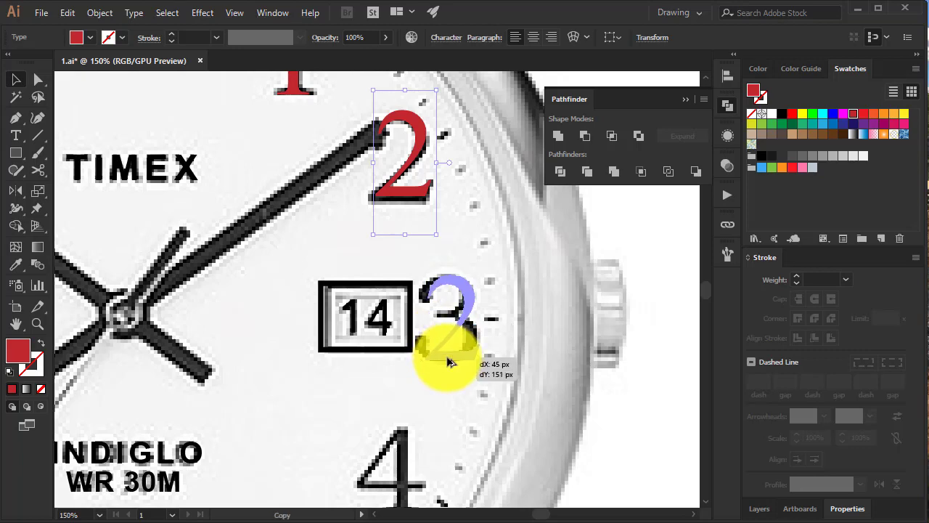
double_click(468, 323)
double_click(468, 323)
text(3)
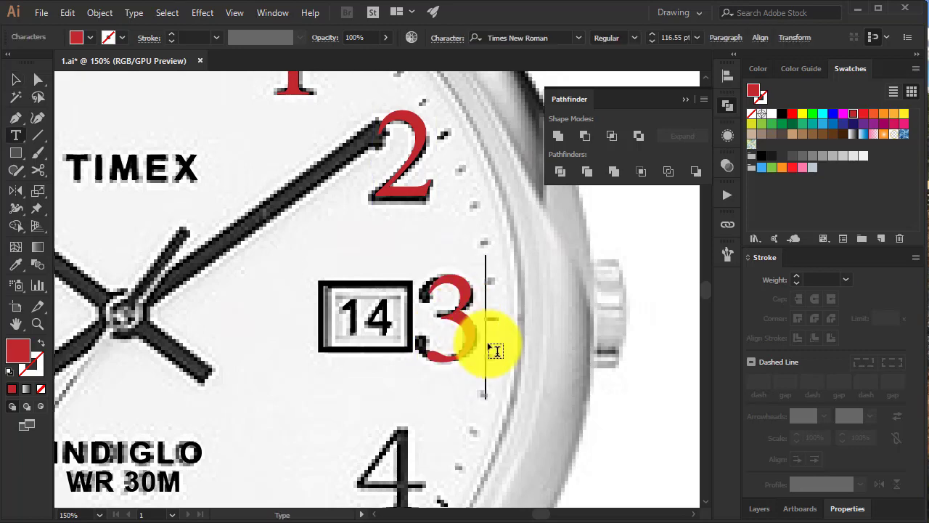
key(Escape)
scroll(493, 348, down, 4)
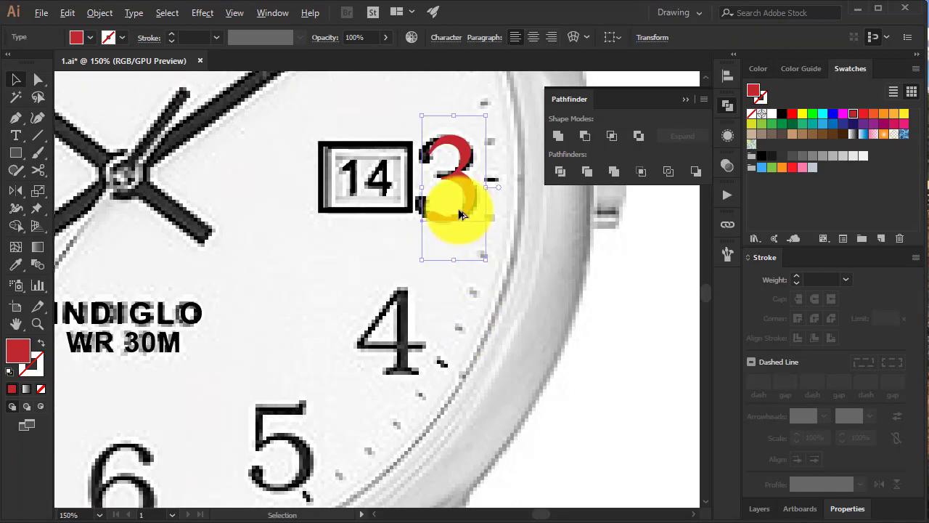
mouse_move(453, 241)
mouse_down()
mouse_move(430, 346)
mouse_move(412, 348)
mouse_up()
double_click(410, 347)
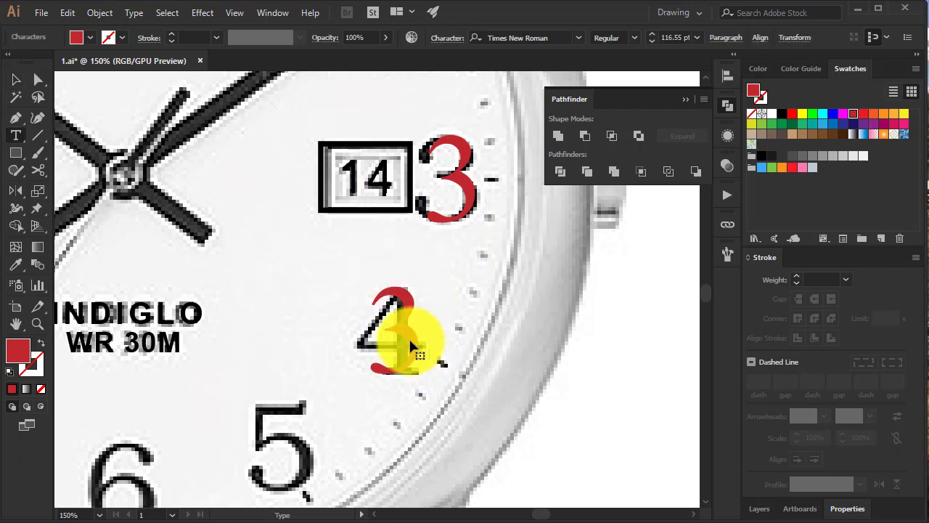
text(4)
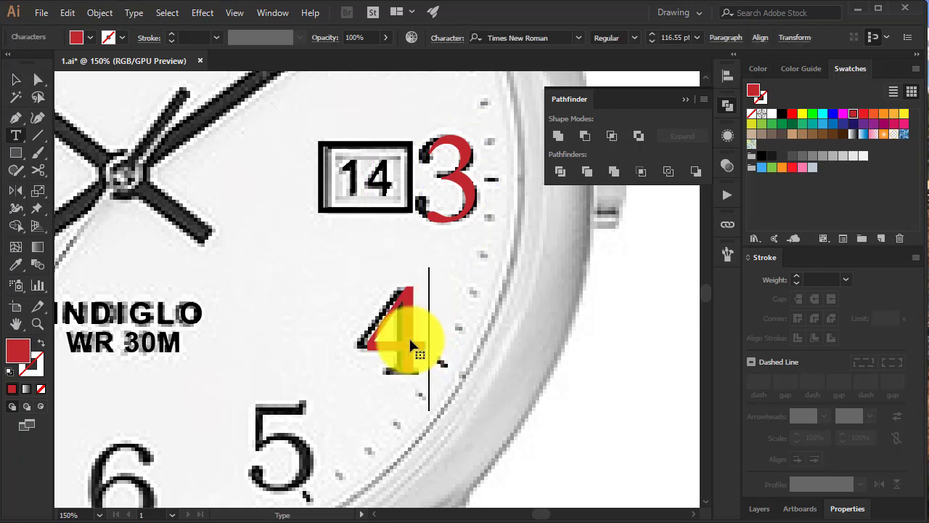
key(Escape)
Step: Add red numerals 5 and 6 over the photo's 5 and 6
scroll(410, 346, down, 2)
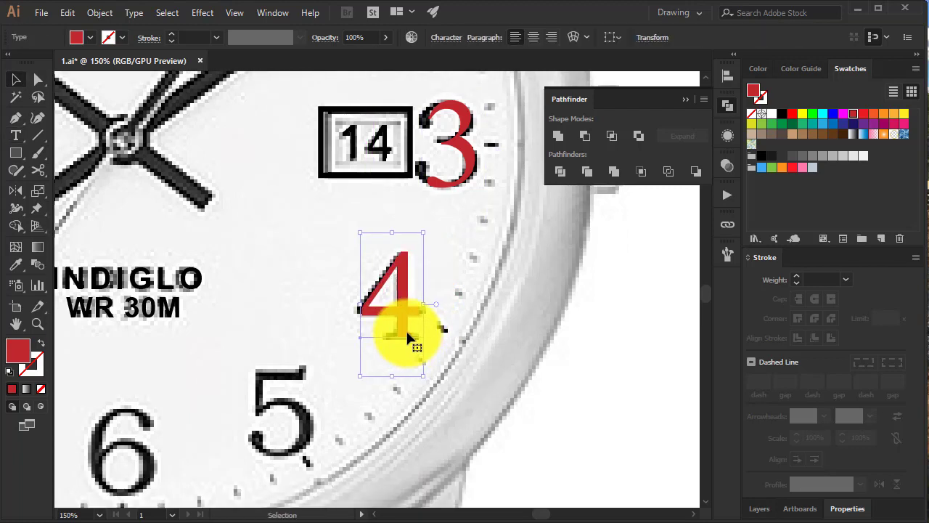
scroll(407, 330, down, 5)
scroll(436, 319, left, 5)
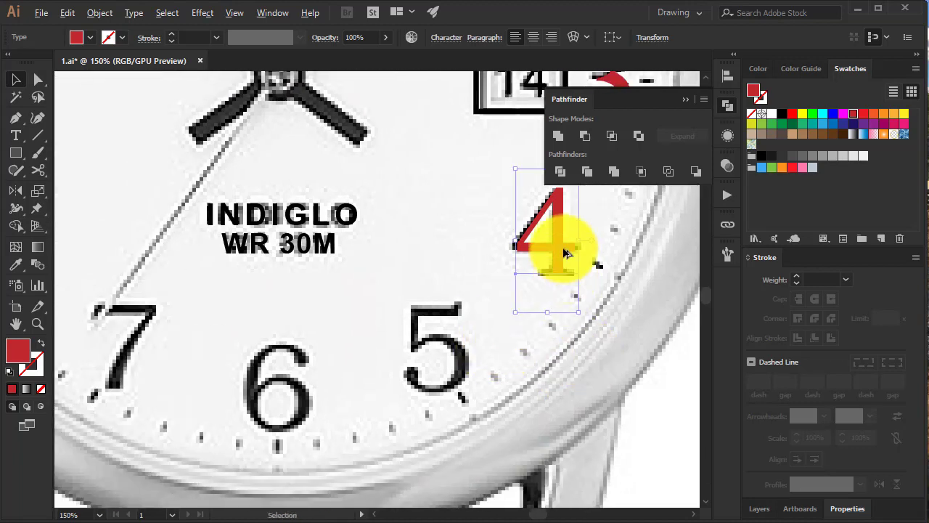
alt+drag(567, 252, 445, 361)
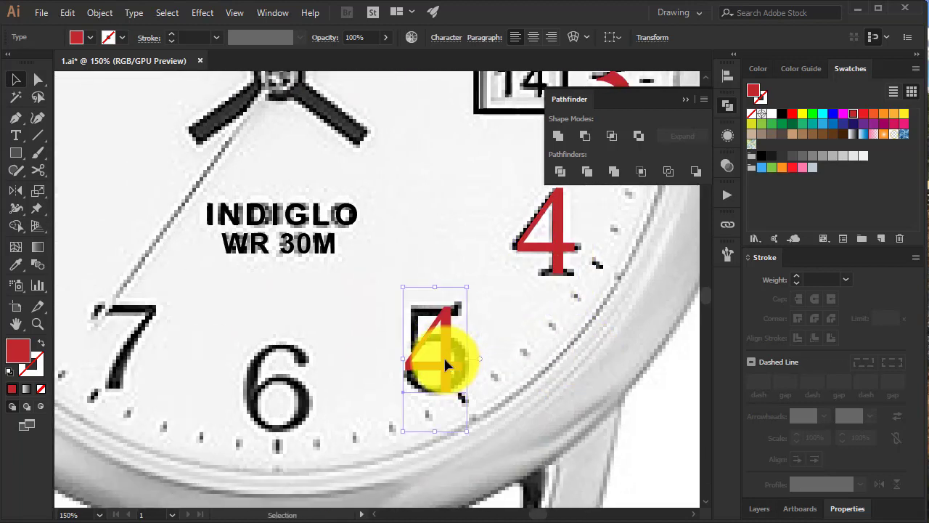
double_click(445, 361)
text(5)
key(Escape)
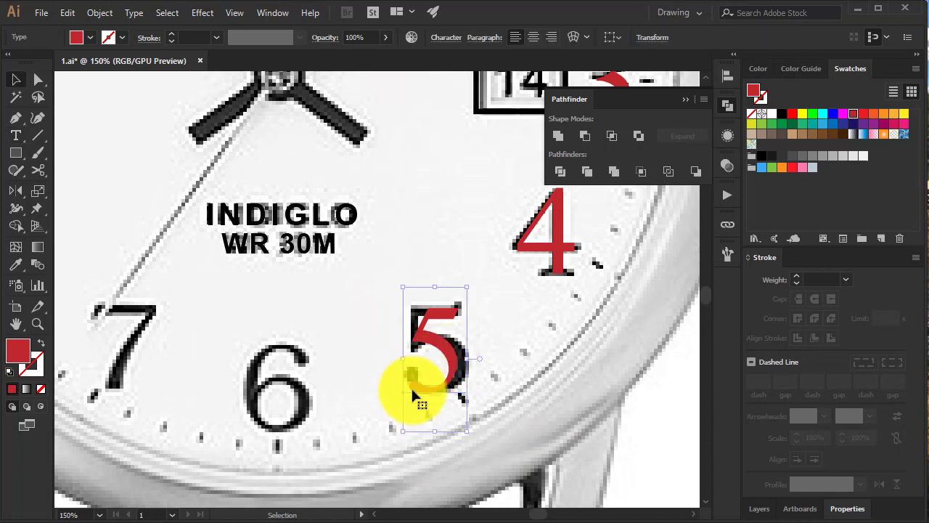
scroll(414, 395, left, 3)
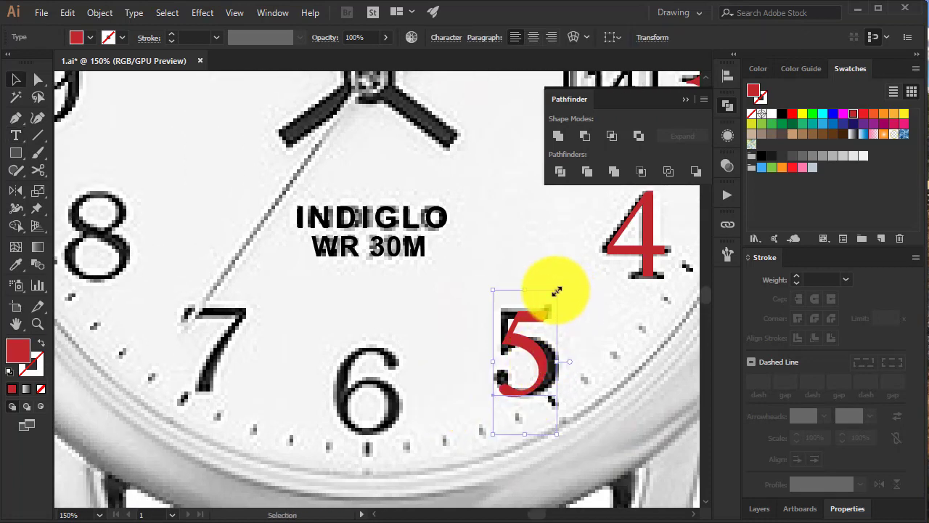
alt+drag(536, 353, 370, 395)
double_click(370, 396)
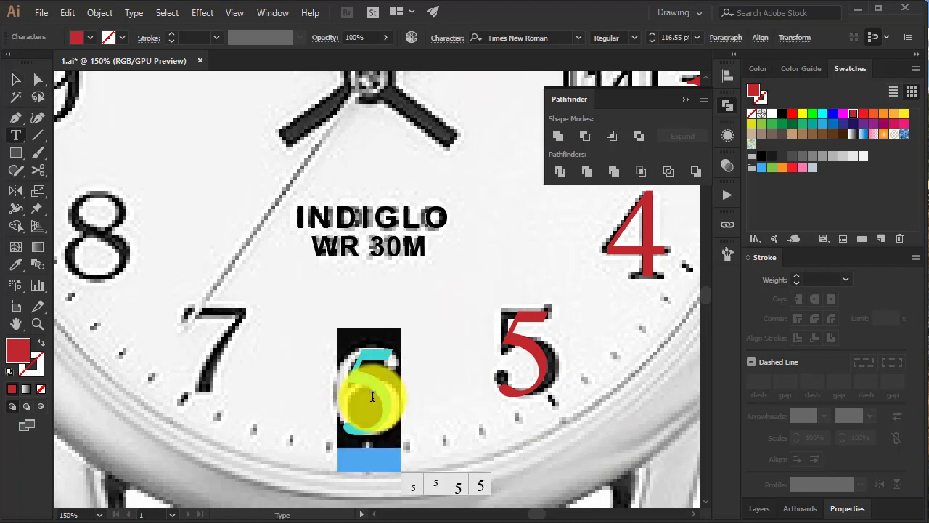
text(6)
key(Escape)
Step: Add red numerals 7 and 8, nudging the 8 onto the photo's 8
scroll(428, 377, left, 3)
scroll(428, 378, up, 1)
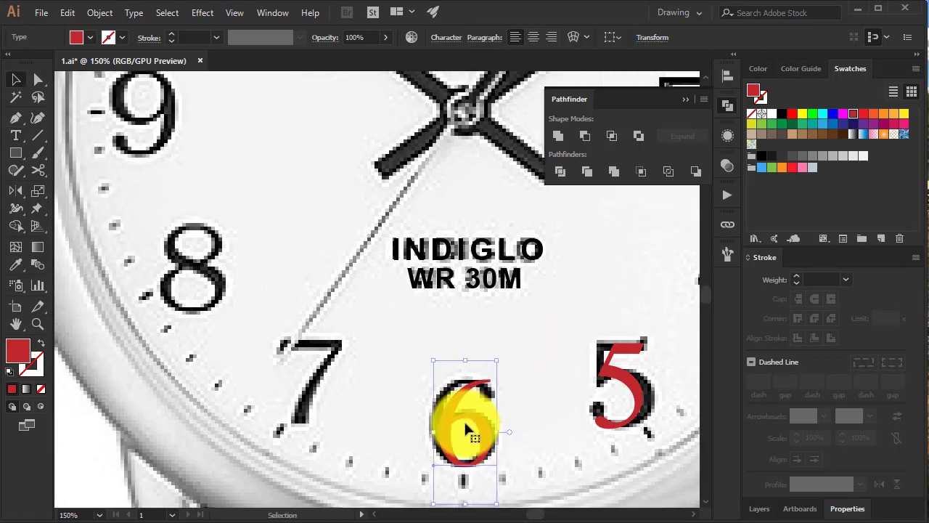
alt+drag(466, 428, 304, 383)
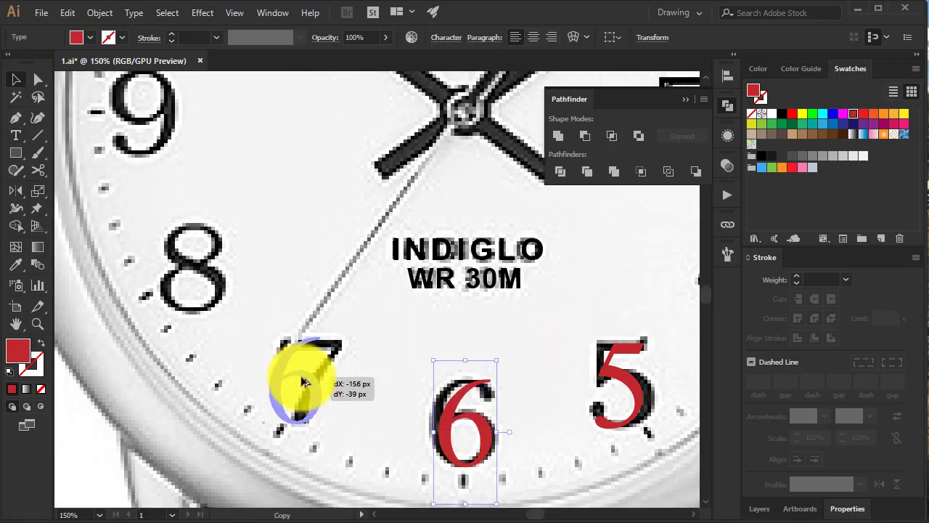
double_click(302, 378)
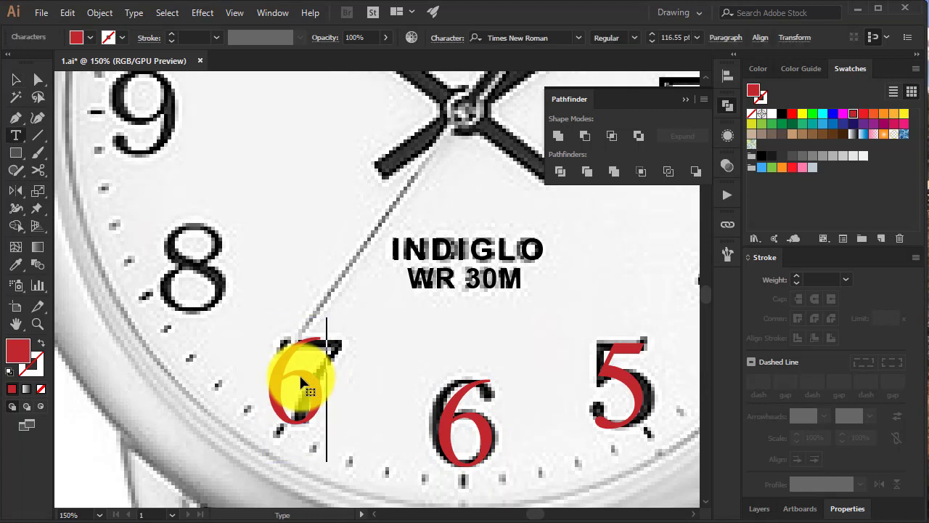
double_click(299, 373)
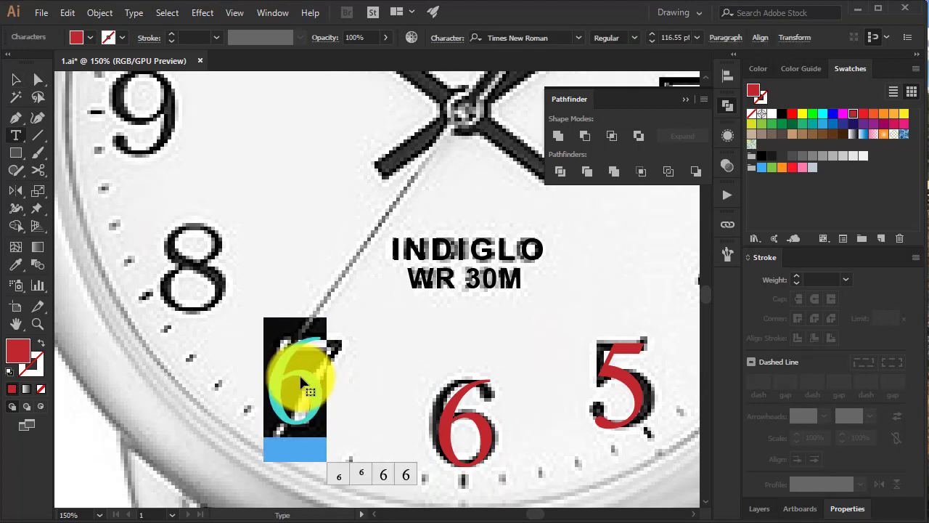
text(7)
key(Escape)
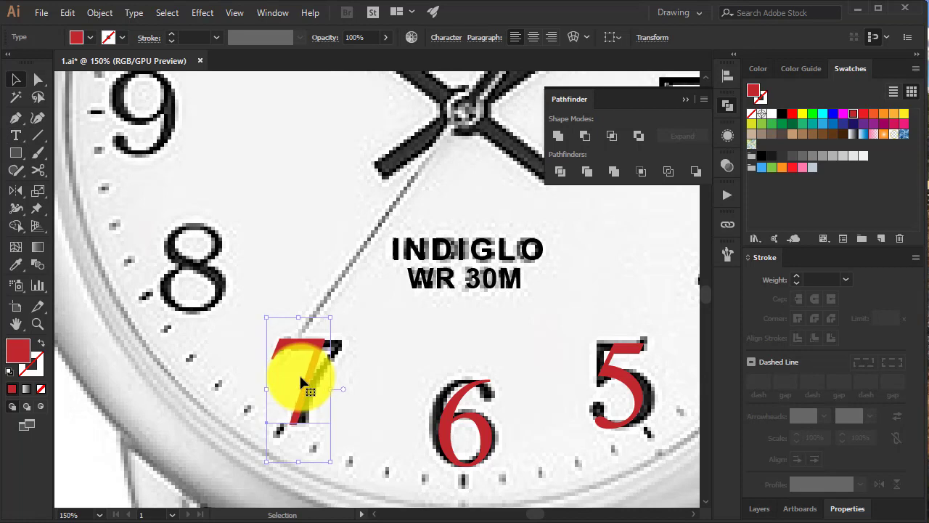
scroll(290, 363, up, 3)
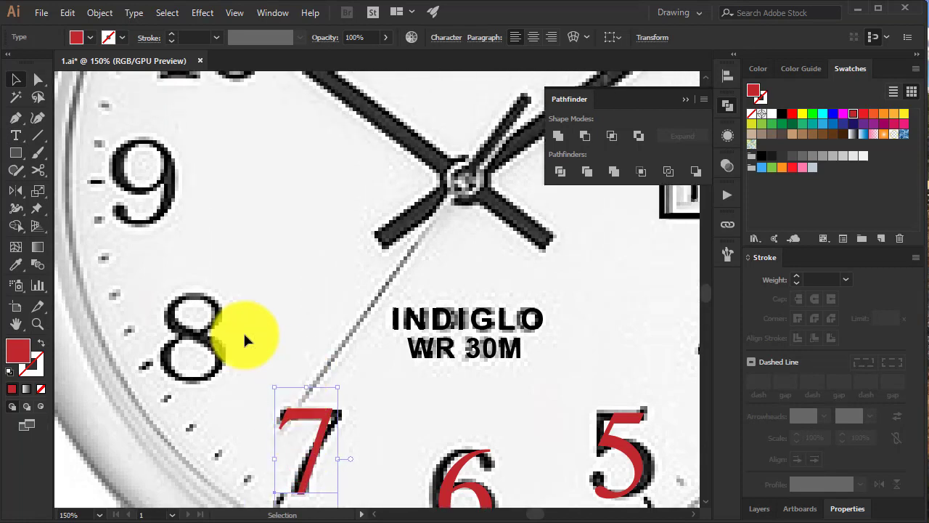
scroll(276, 334, left, 3)
drag(414, 464, 292, 353)
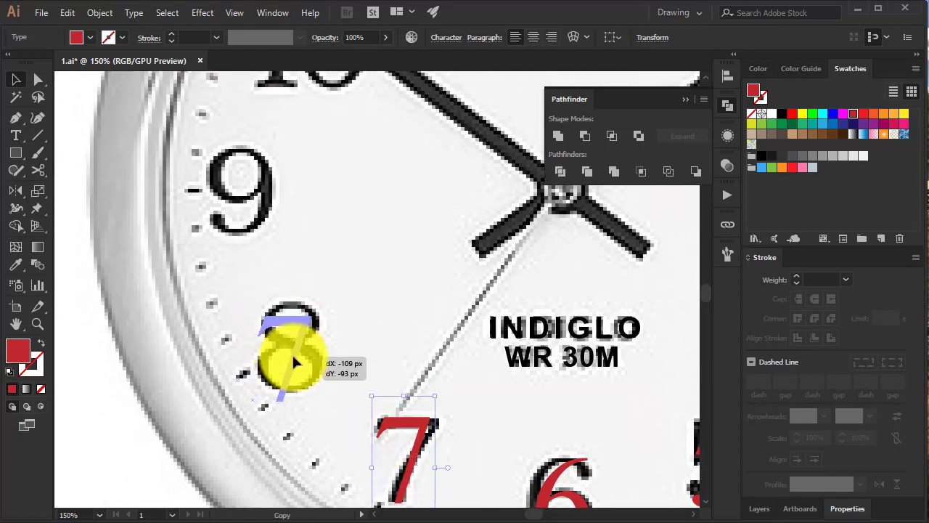
double_click(292, 353)
text(8)
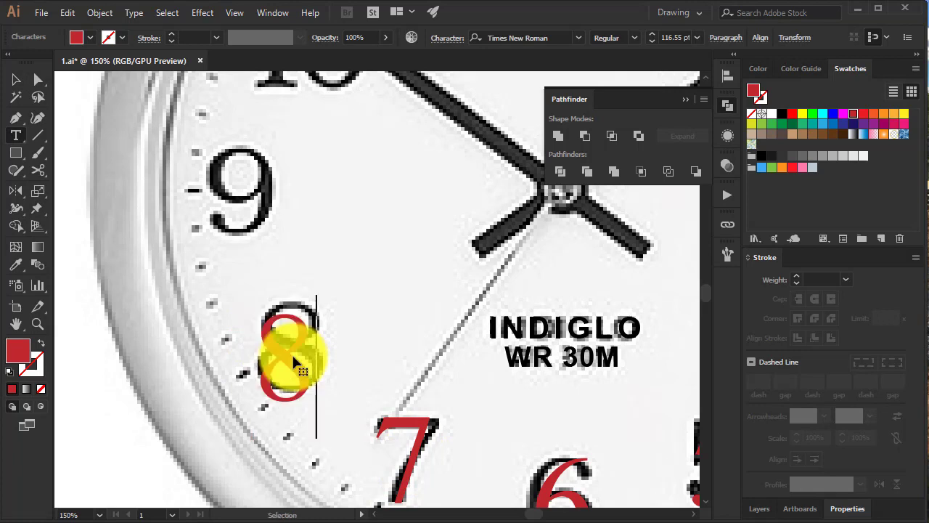
key(Escape)
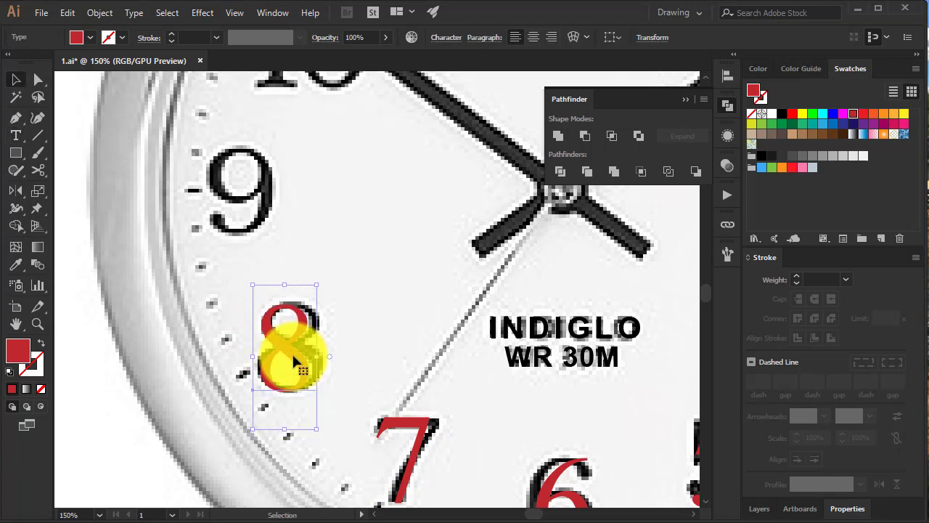
key(Up)
key(Up)
key(Right)
key(Right)
key(Right)
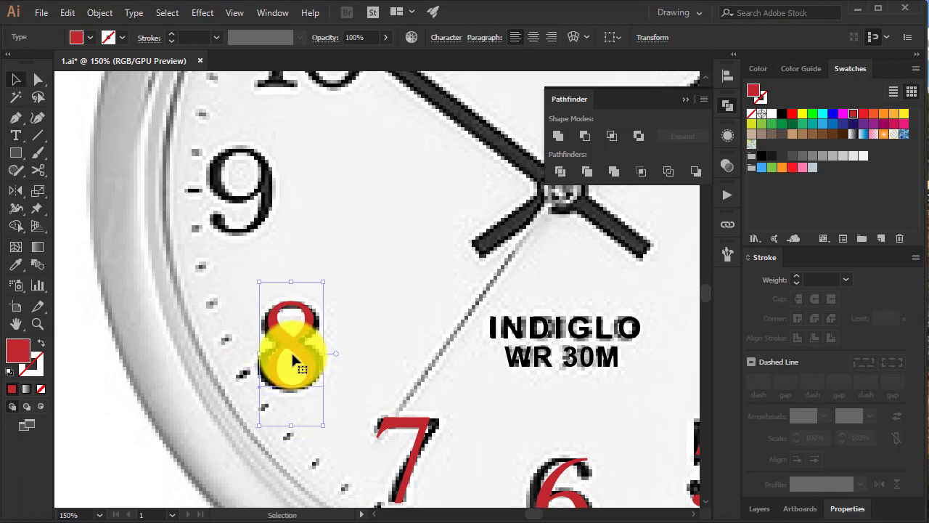
Step: Add red numerals 9 and 10, nudging each into line with the photo's numbers
scroll(284, 347, up, 3)
alt+drag(301, 439, 241, 281)
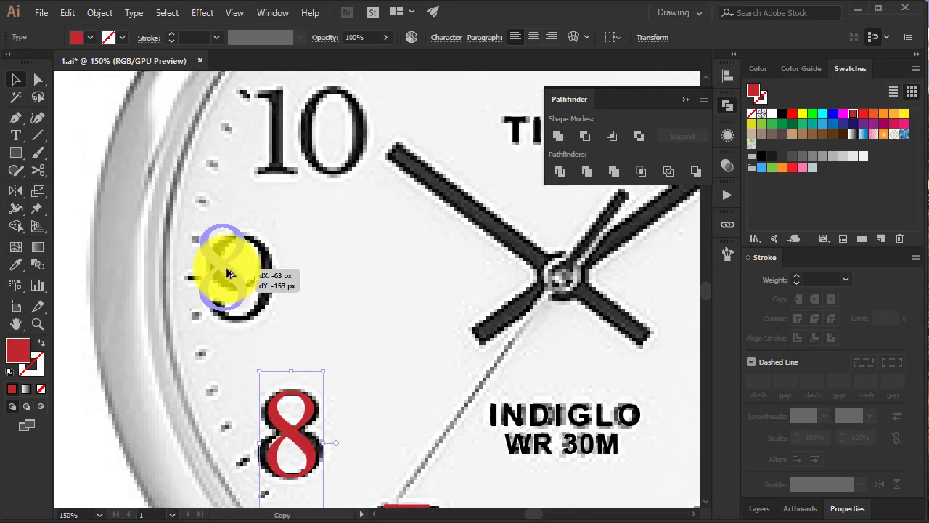
double_click(241, 276)
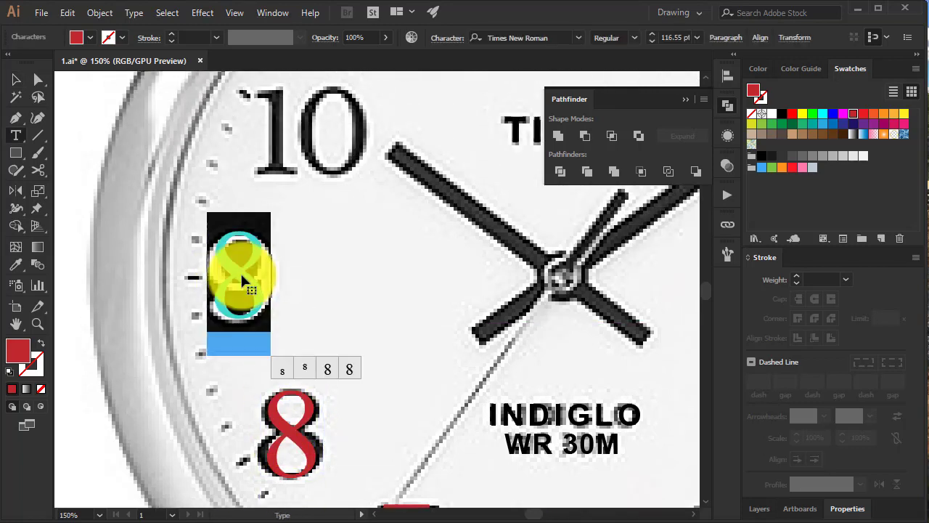
text(9)
key(Escape)
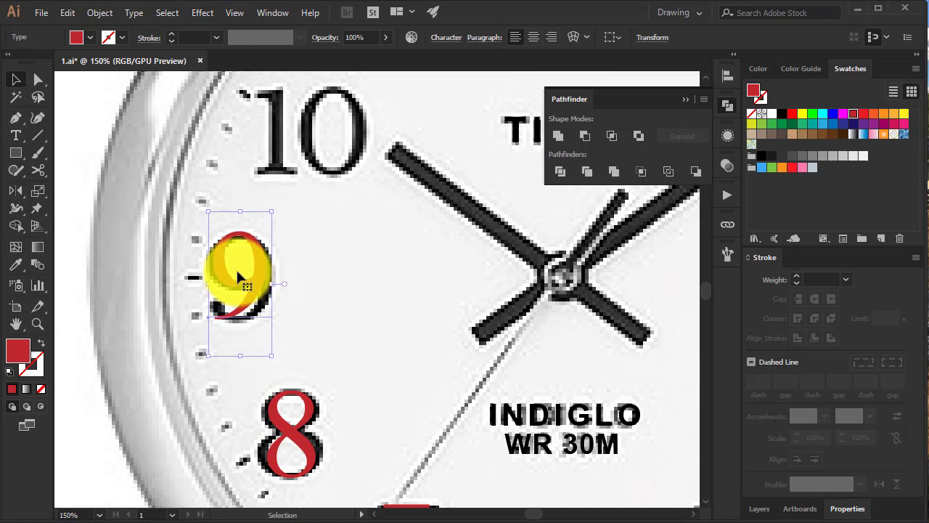
key(Right)
key(Right)
scroll(246, 264, up, 3)
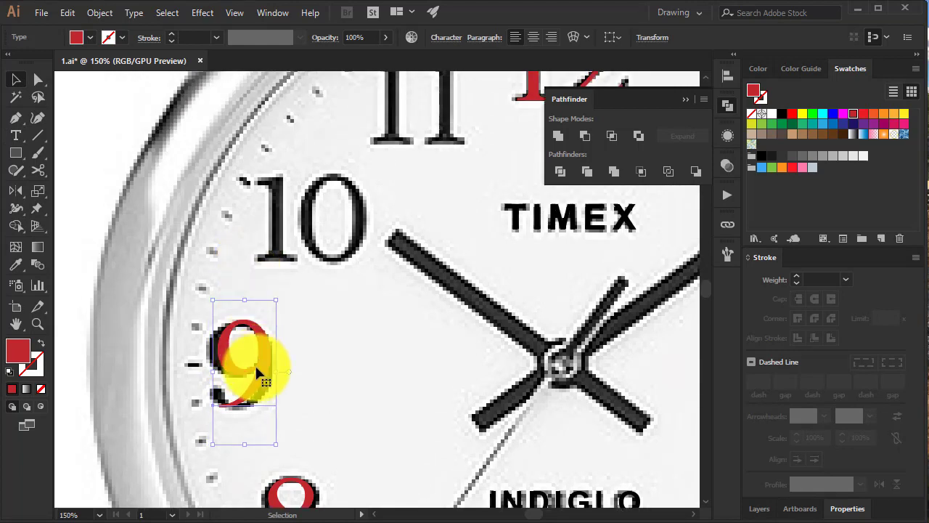
alt+drag(270, 364, 305, 222)
double_click(305, 222)
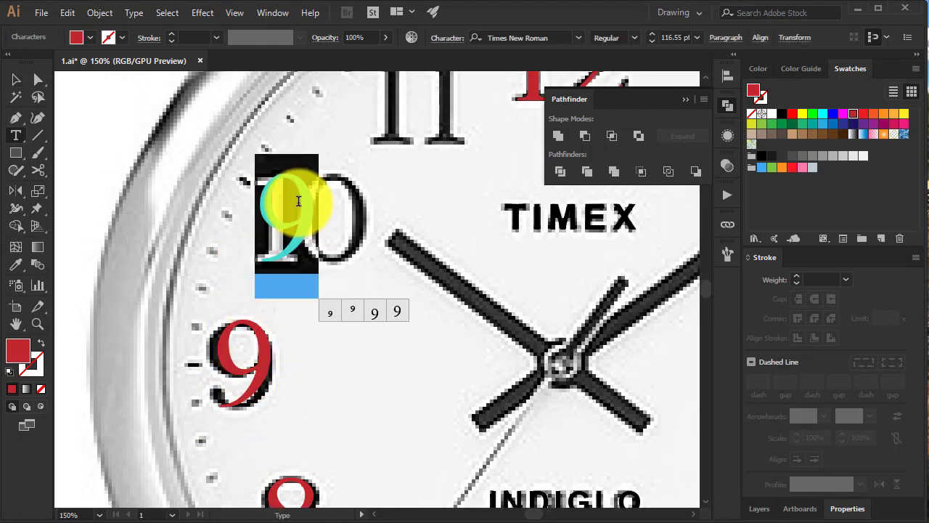
text(10)
key(Escape)
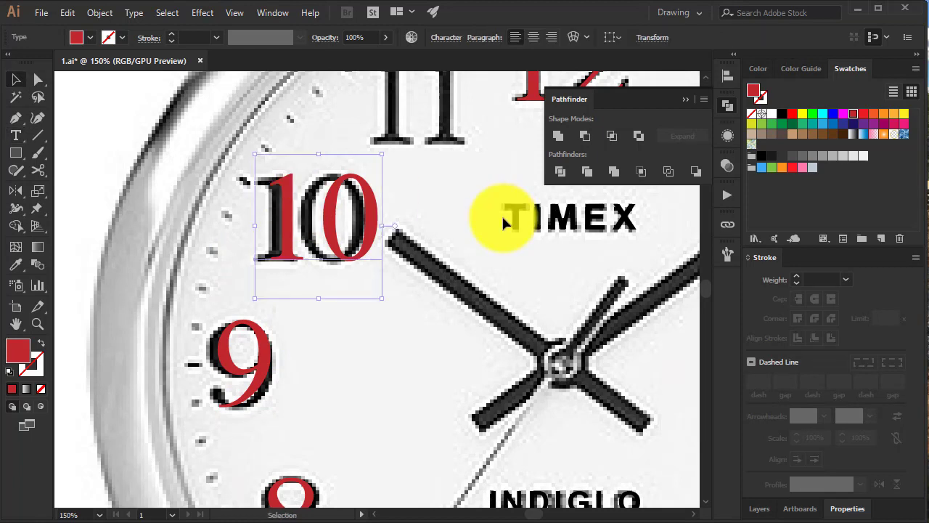
key(Left)
key(Left)
key(Left)
key(Left)
key(Left)
key(Left)
key(Left)
key(Left)
key(Left)
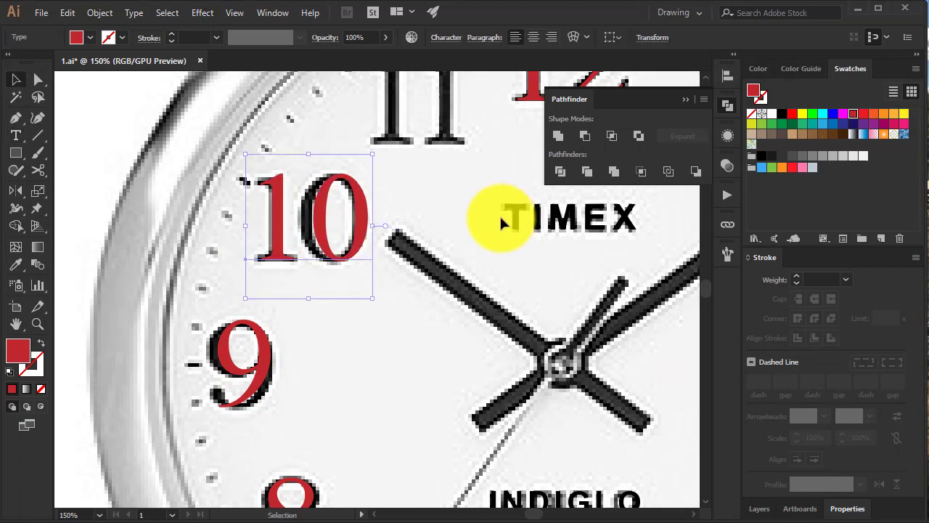
Step: Add the red 11 over the photo's 11 and zoom out to show the whole watch
scroll(500, 213, up, 3)
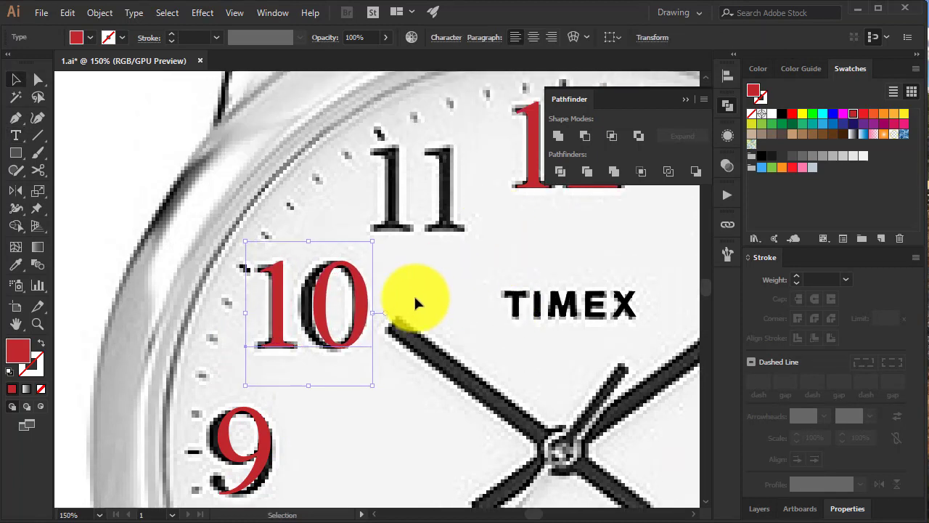
drag(363, 305, 460, 182)
double_click(460, 182)
key(ctrl+a)
text(11)
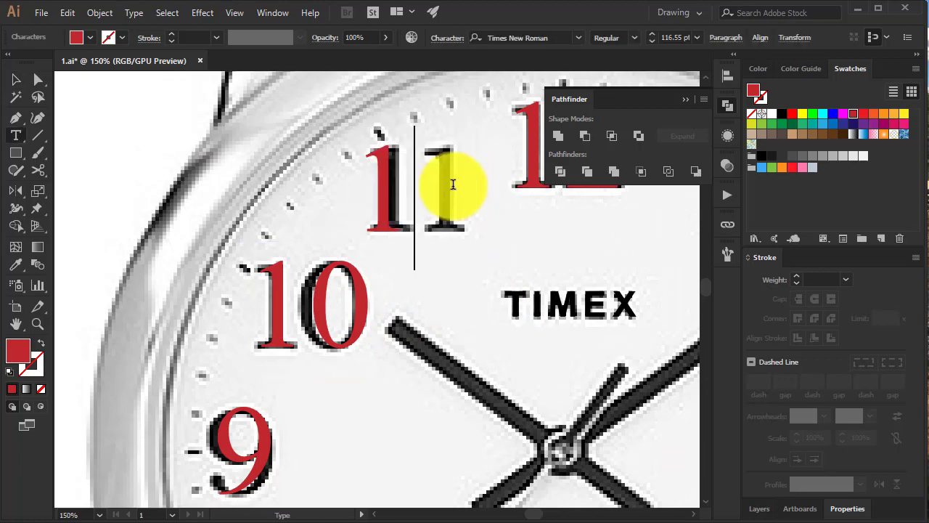
key(Escape)
key(ctrl+minus)
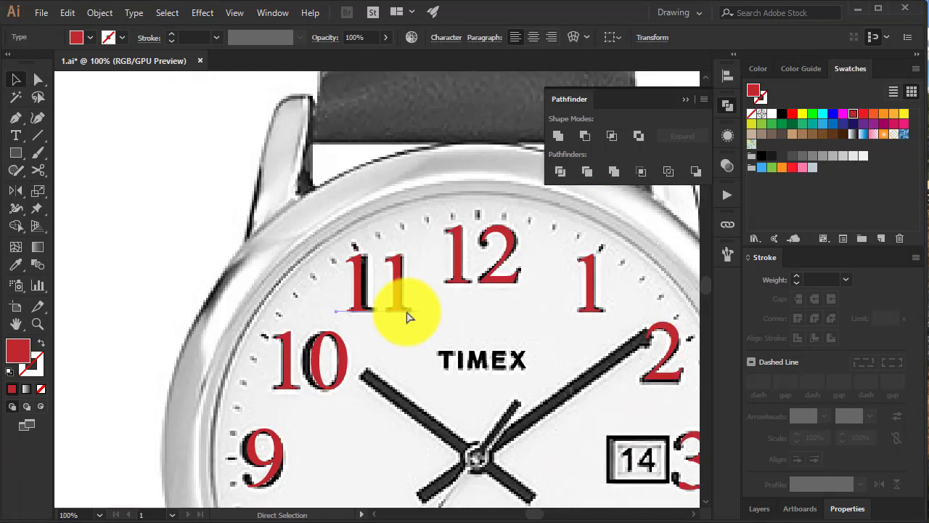
key(ctrl+minus)
key(ctrl+minus)
Step: Select all twelve red hour numerals on the dial
scroll(394, 295, down, 2)
click(439, 272)
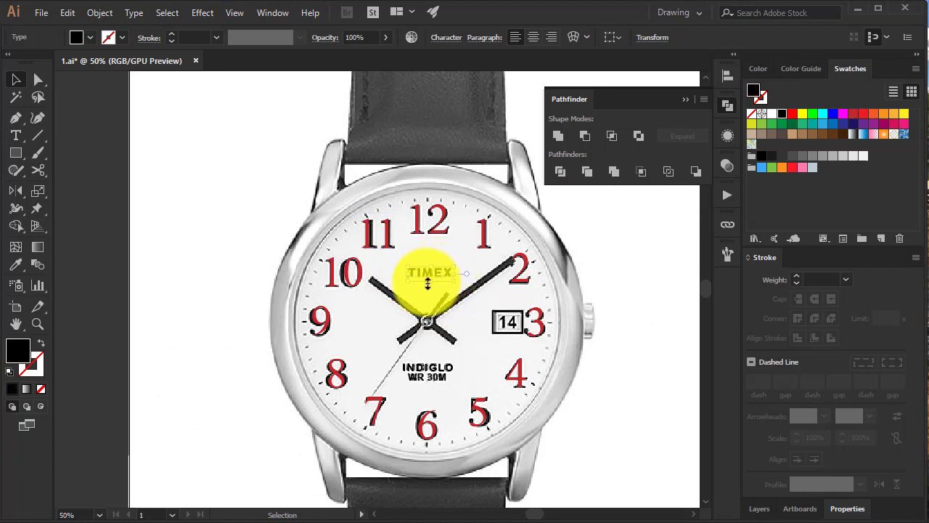
click(490, 235)
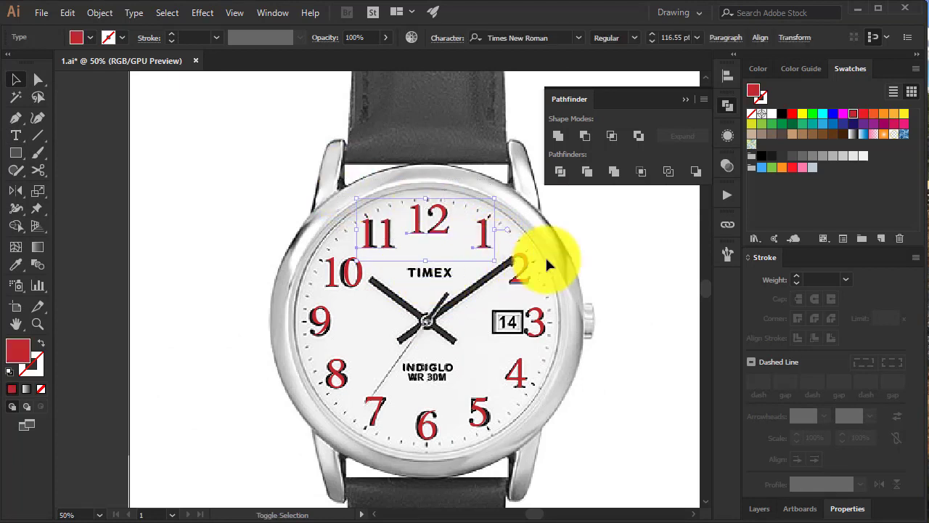
shift+click(537, 347)
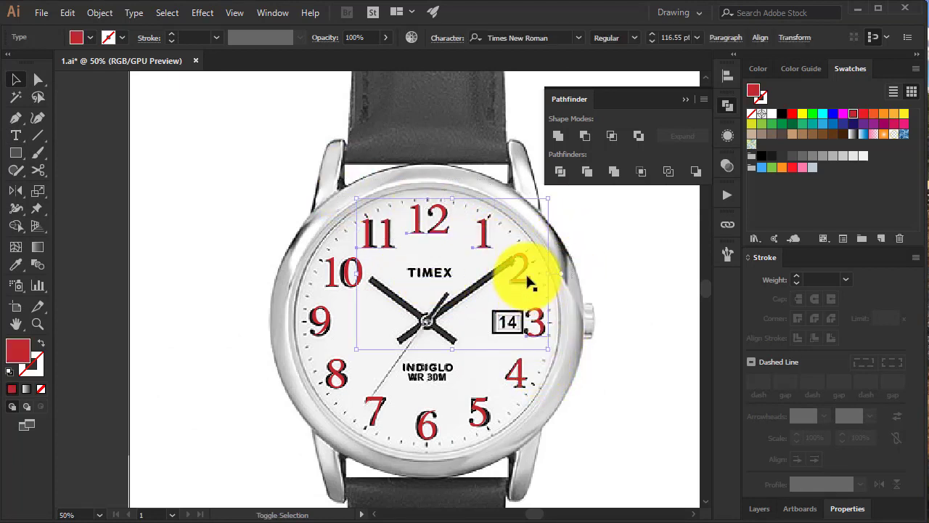
shift+click(517, 373)
drag(506, 458, 326, 412)
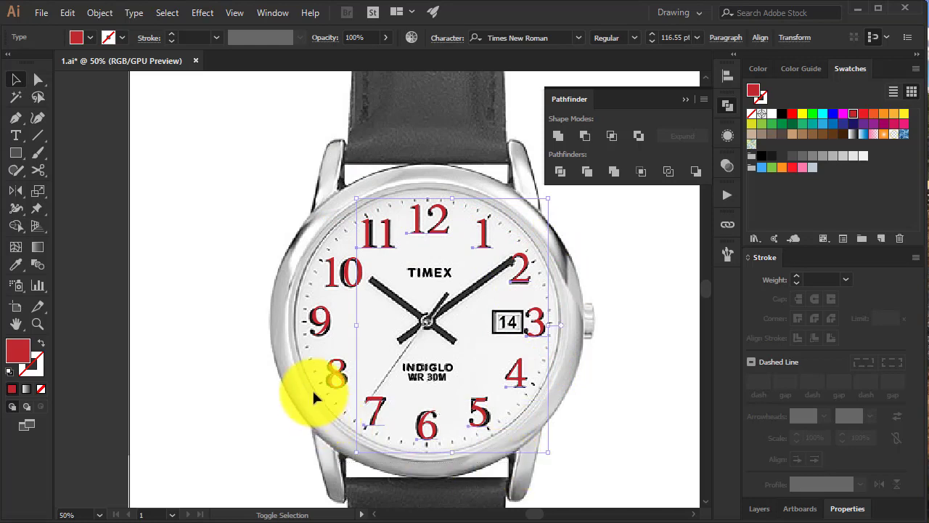
mouse_move(276, 260)
mouse_down()
mouse_move(325, 381)
mouse_move(338, 387)
mouse_up()
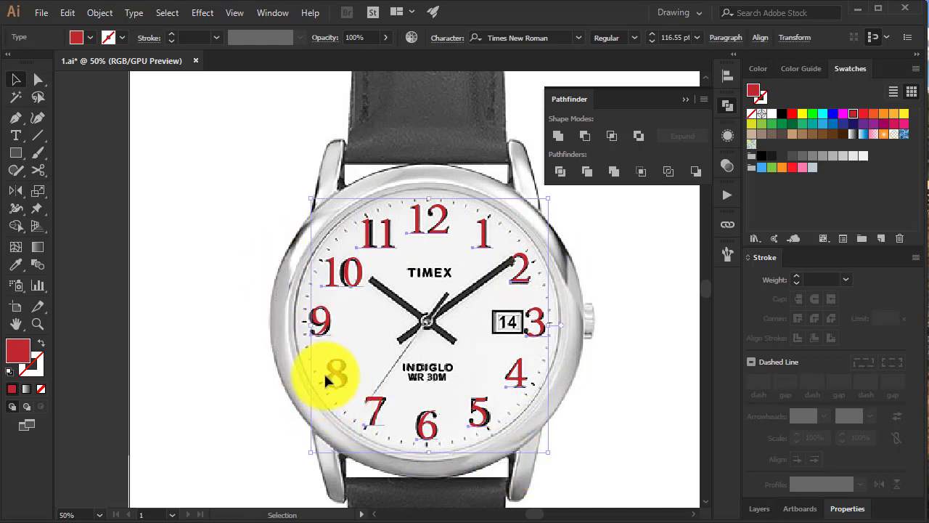
Step: Preview the numerals in fonts from Trajan Color through Tranzam, TRENDY, Ubuntu and Verdana to Wentworth
key(Down)
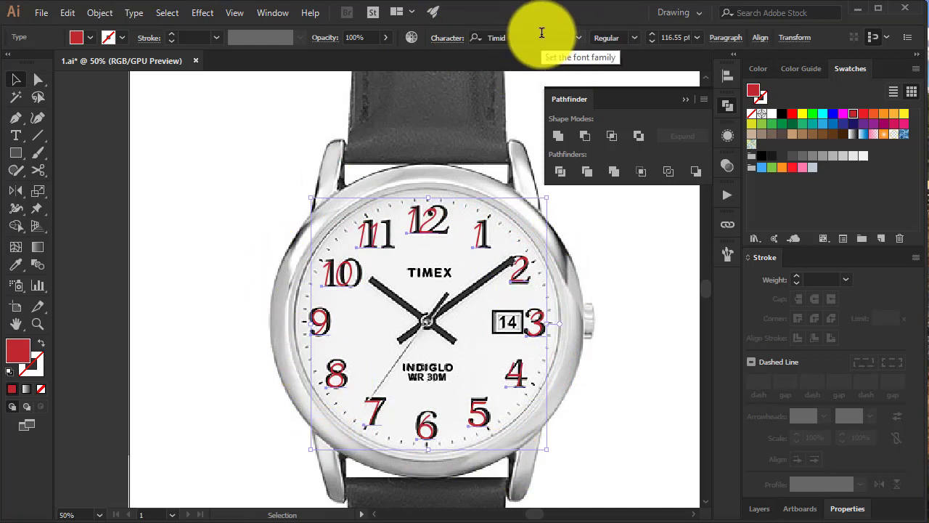
key(Down)
key(Down)
key(Down)
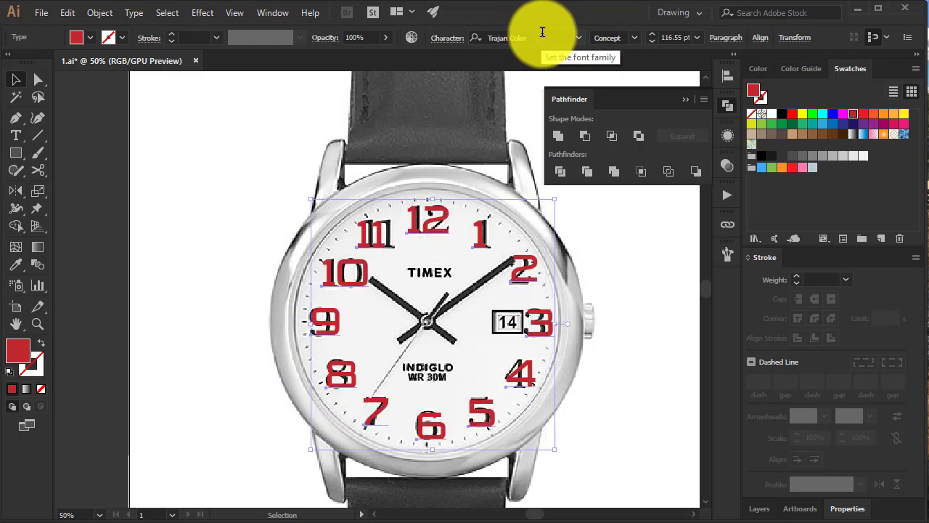
key(Down)
key(Up)
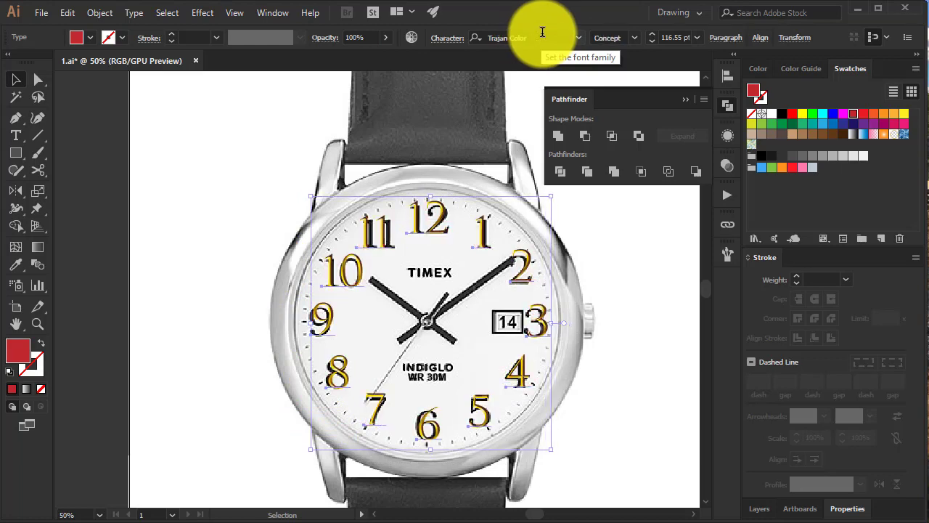
key(Down)
key(Down)
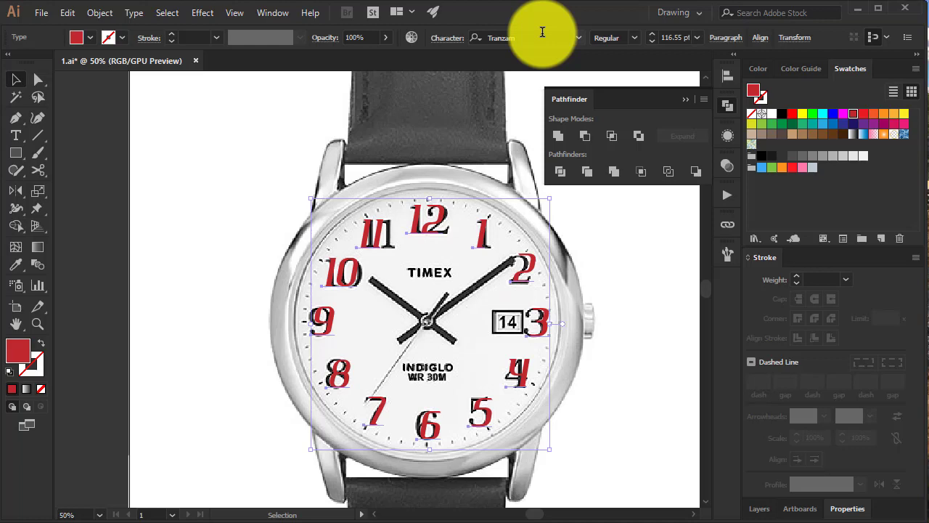
key(Down)
key(Down)
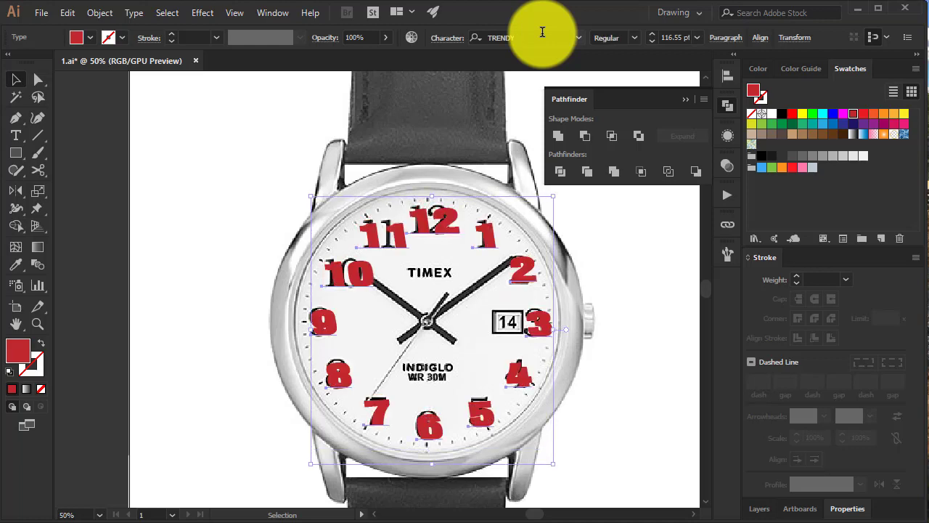
key(Down)
key(Down)
key(Down)
key(Down)
key(Down)
key(Down)
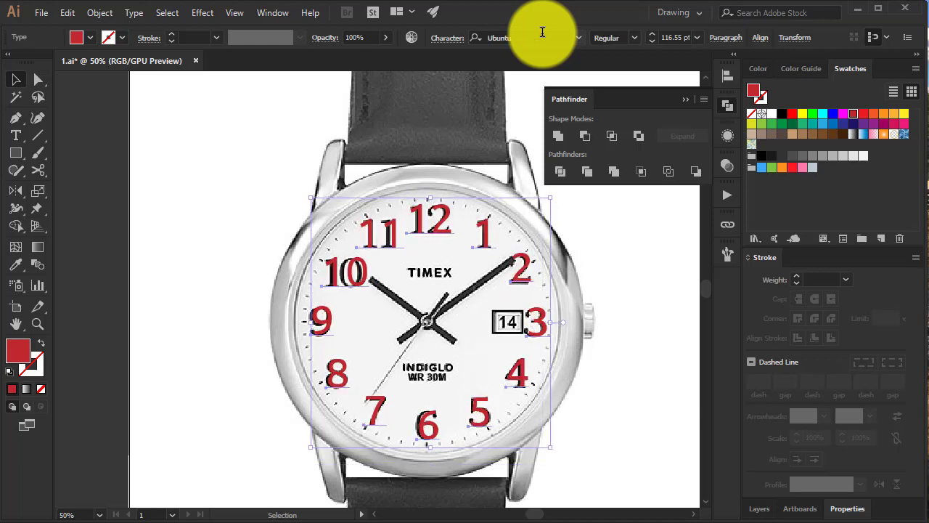
key(Down)
key(Down)
key(Down)
key(Down)
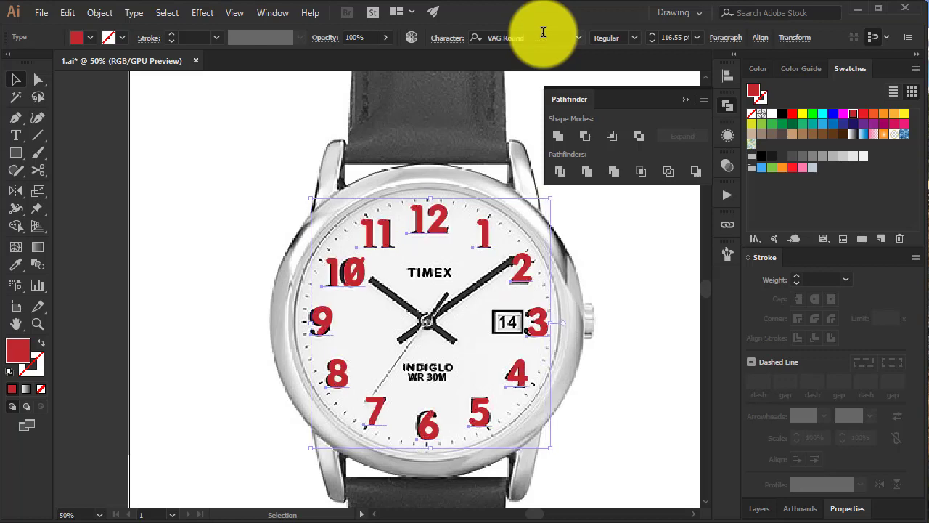
key(Down)
key(Down)
key(Down)
key(Down)
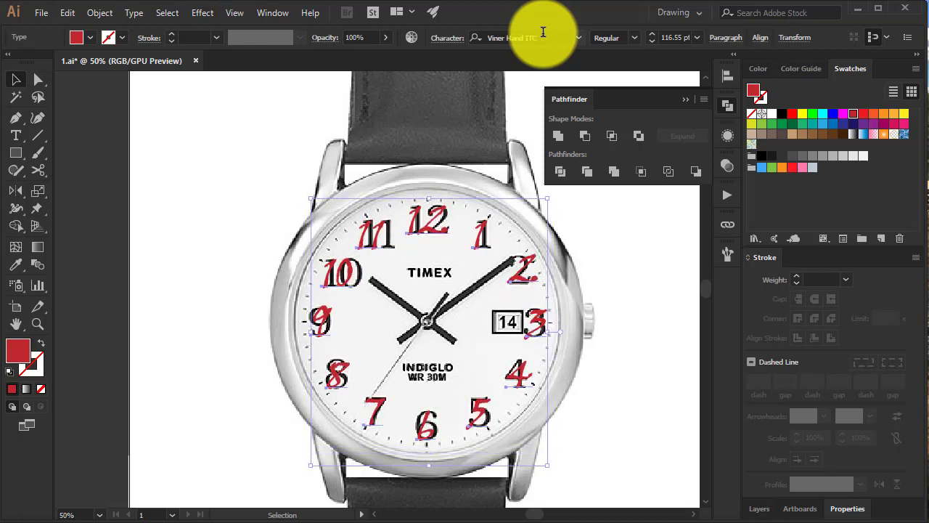
key(Down)
key(Down)
key(Down)
key(Down)
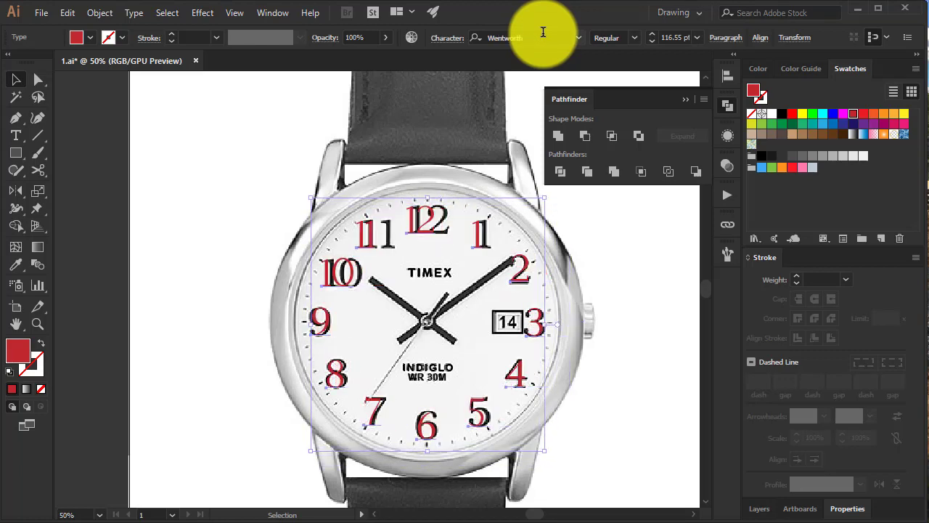
key(Down)
key(Down)
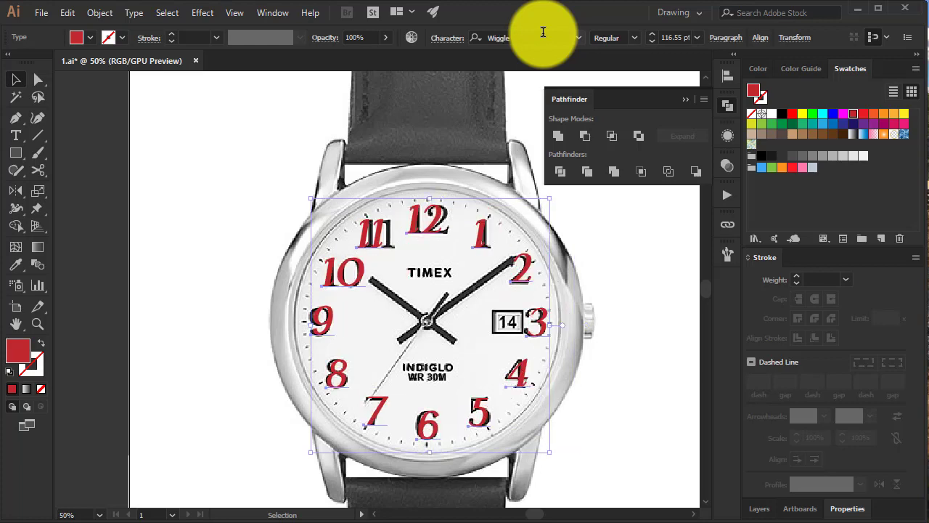
Step: Keep Wiggle, then step upward through fonts, previewing each on the red numerals
click(580, 37)
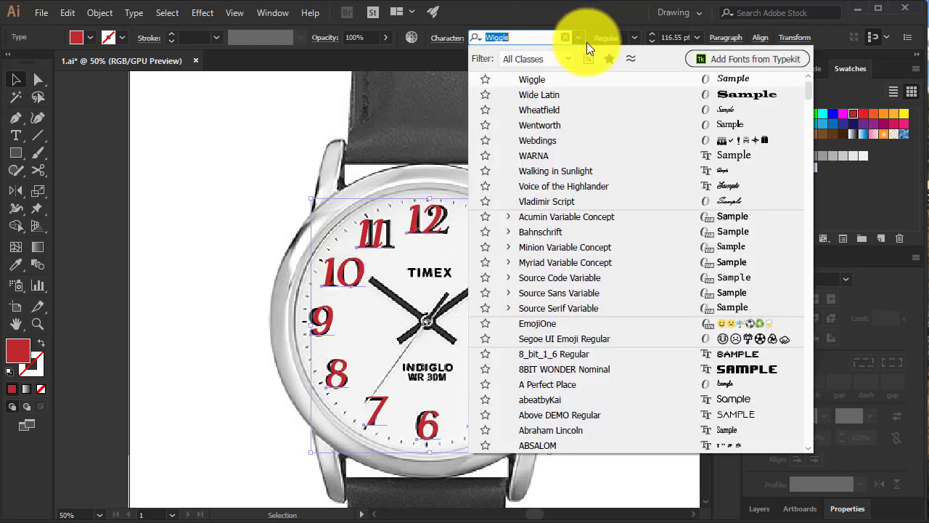
scroll(638, 178, up, 1)
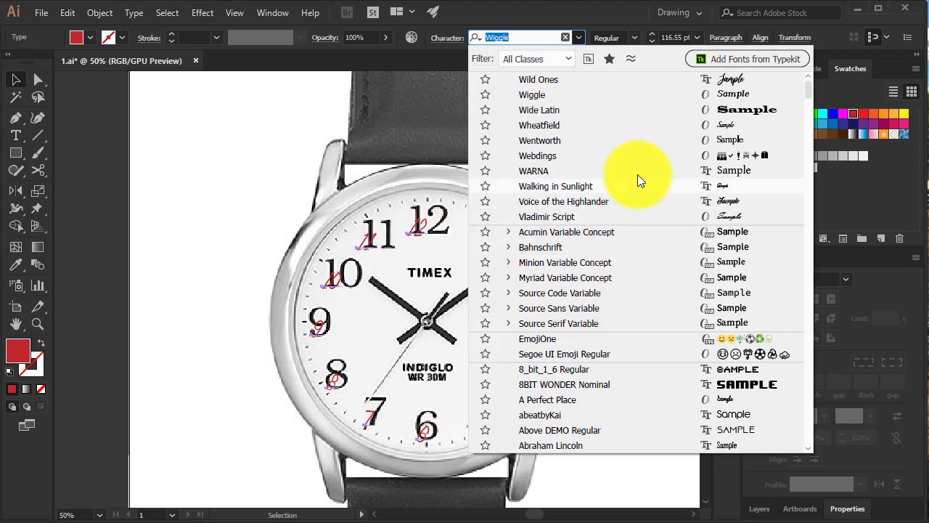
click(641, 35)
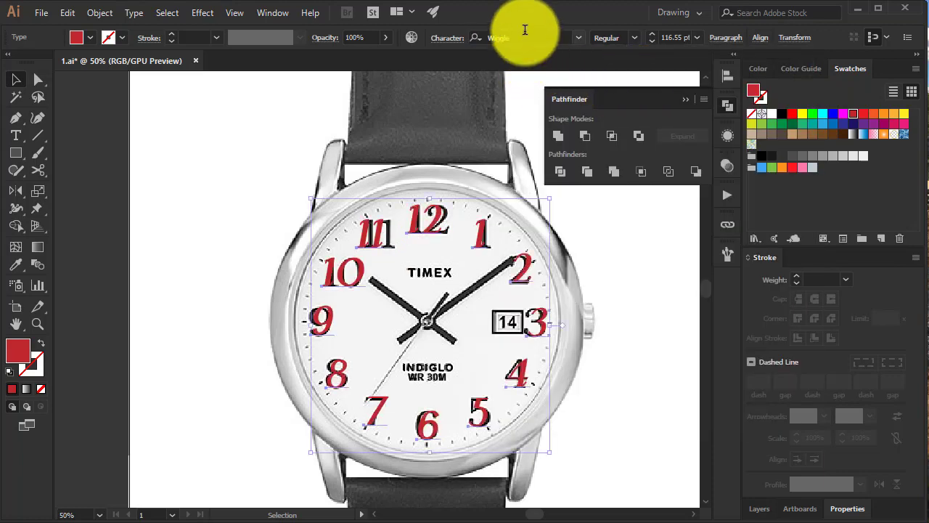
click(561, 35)
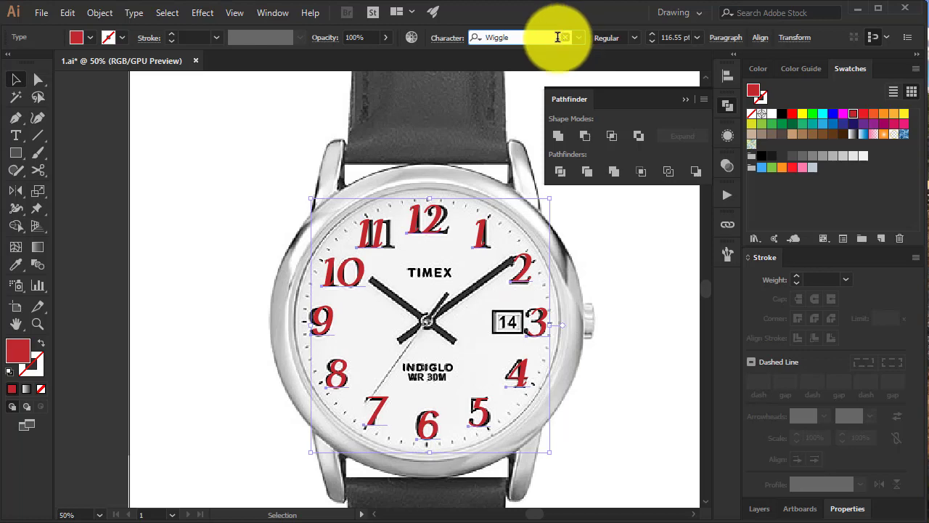
key(Up)
key(Up)
key(Up)
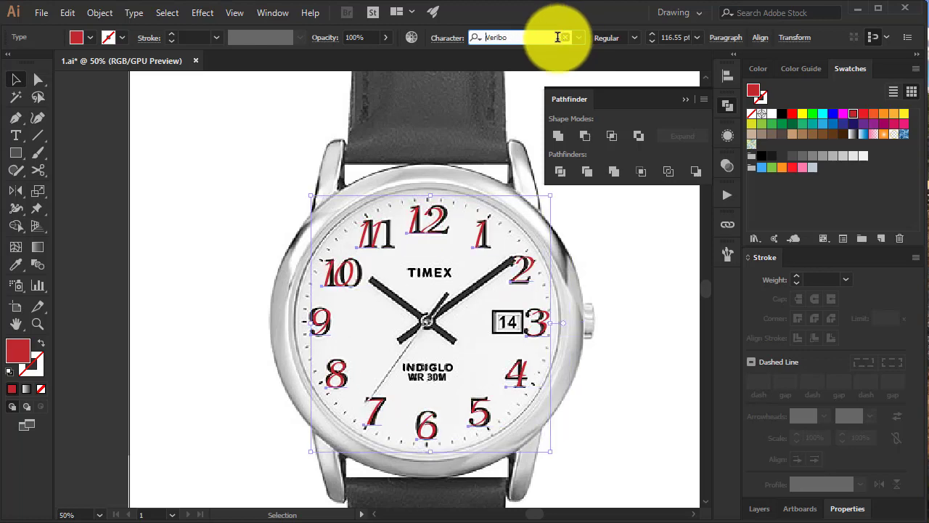
key(Up)
key(Up)
key(Up)
key(Up)
key(Up)
key(Up)
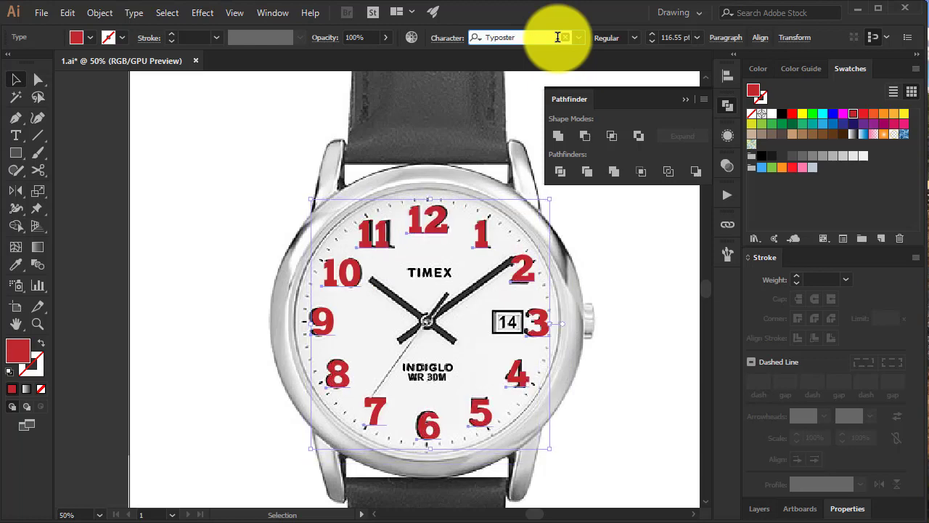
key(Up)
key(Up)
key(Up)
key(Up)
key(Up)
key(Up)
key(Up)
key(Up)
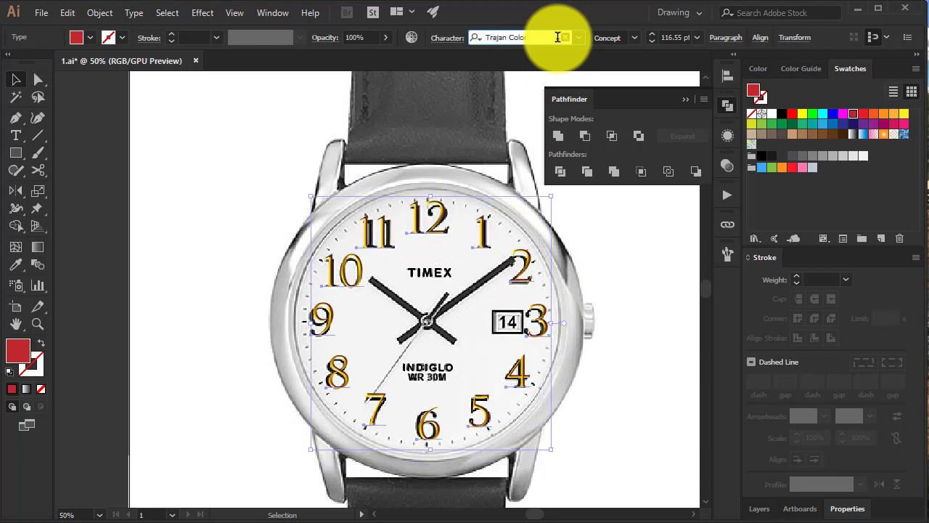
key(Up)
key(Up)
key(Up)
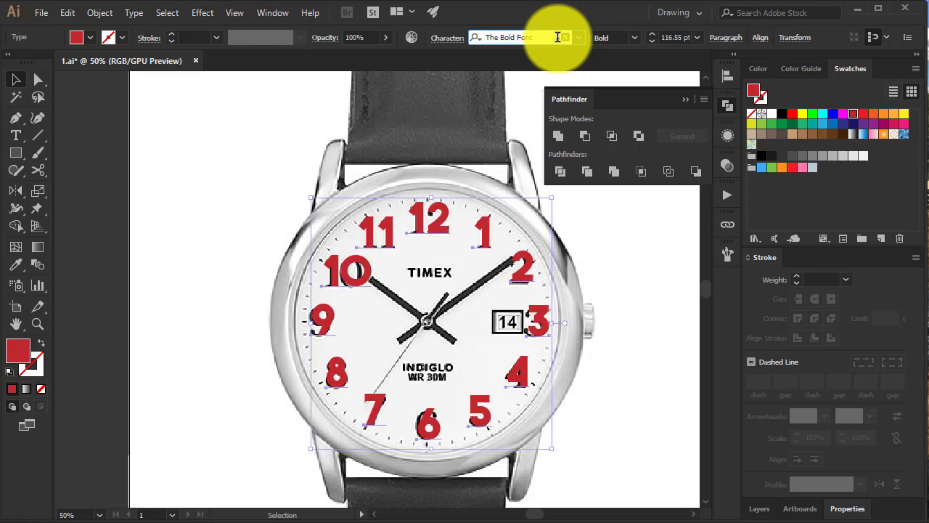
key(Up)
key(Up)
key(Up)
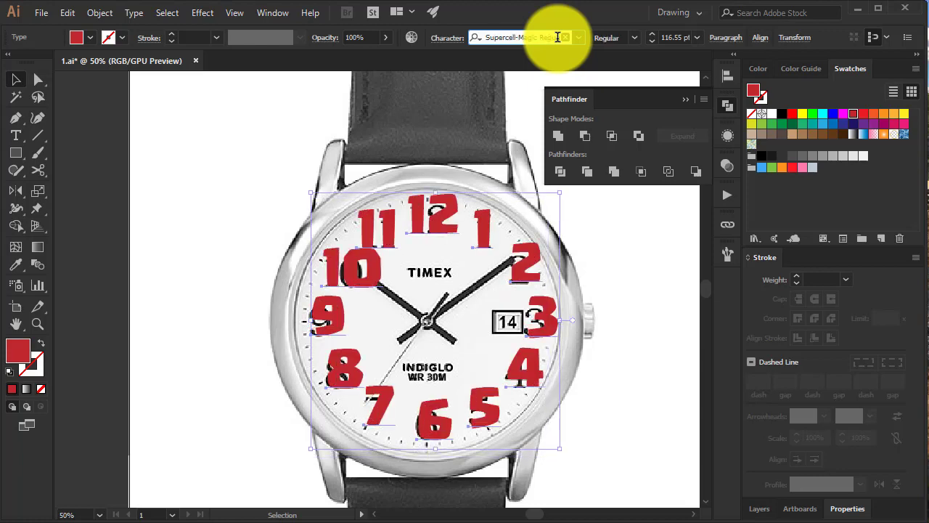
key(Up)
key(Up)
key(Up)
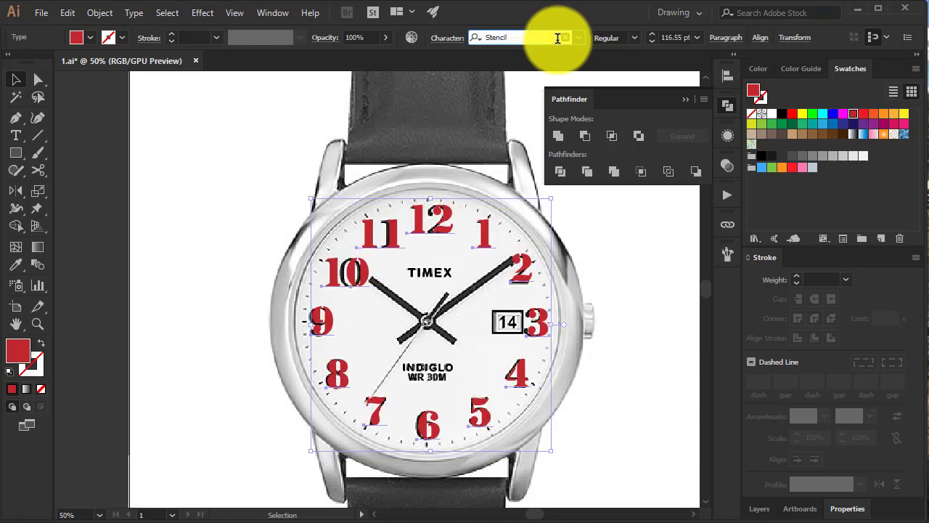
key(Up)
key(Up)
key(Up)
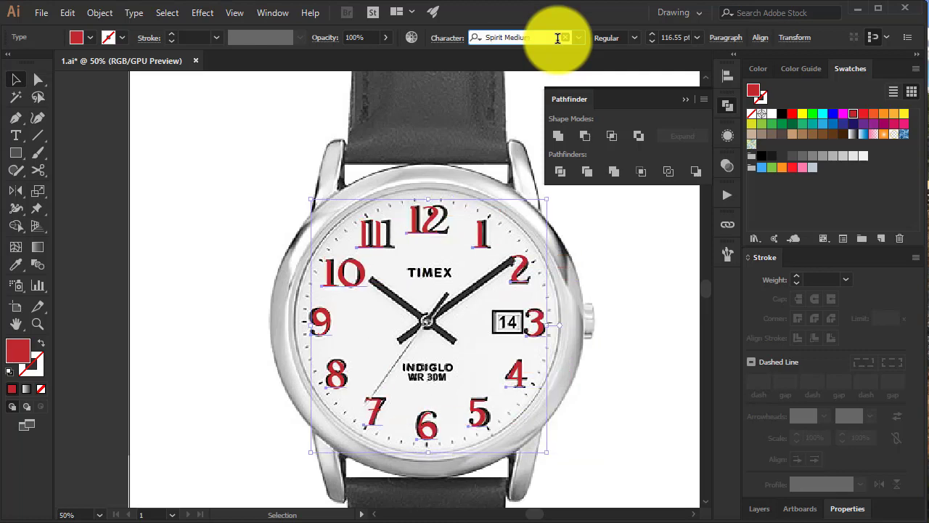
key(Up)
key(Up)
key(Up)
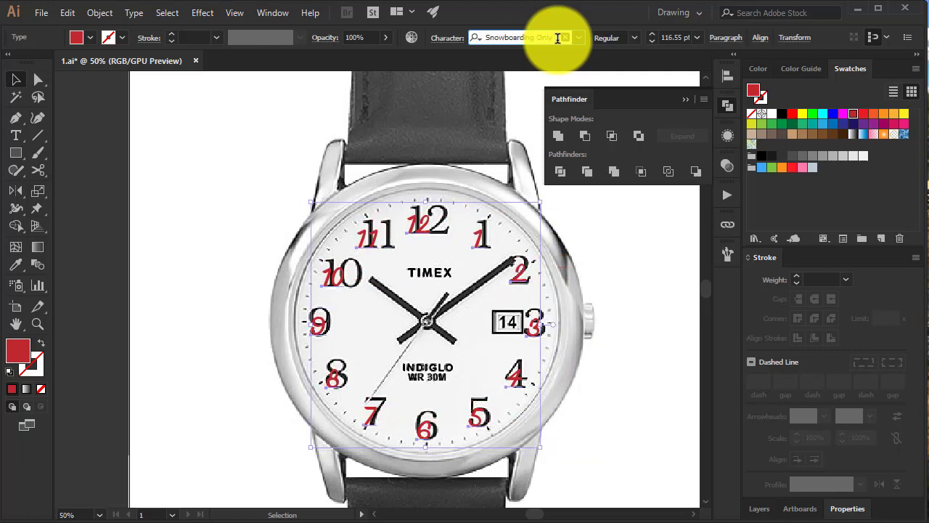
key(Up)
key(Up)
key(Up)
key(Up)
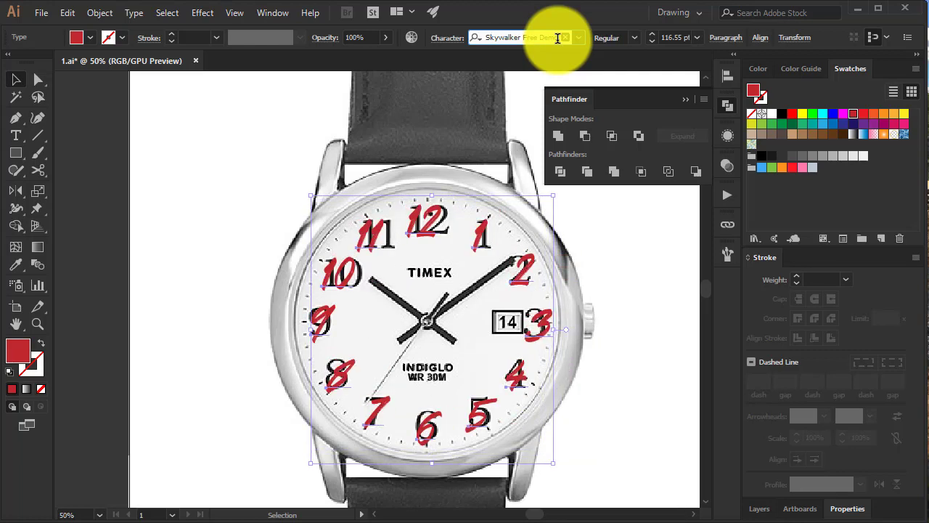
key(Up)
key(Up)
key(Up)
key(Up)
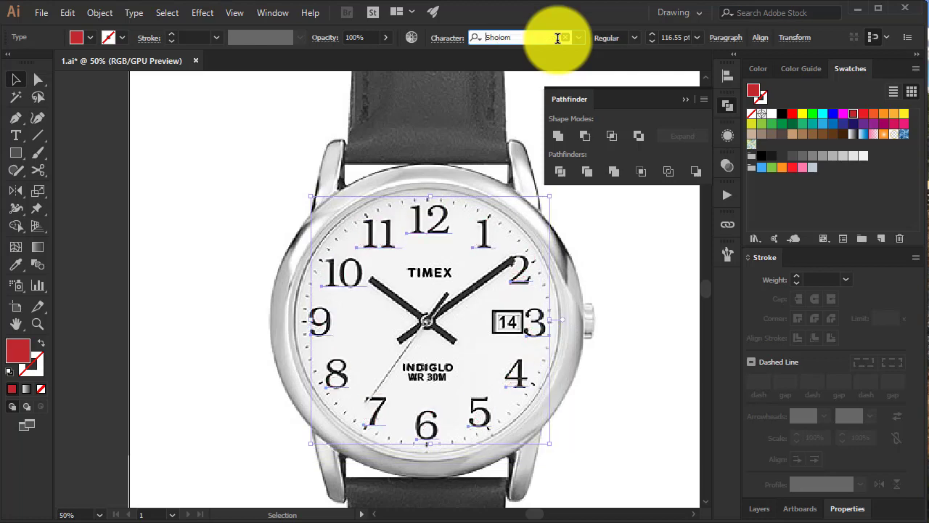
key(Up)
key(Up)
key(Up)
key(Up)
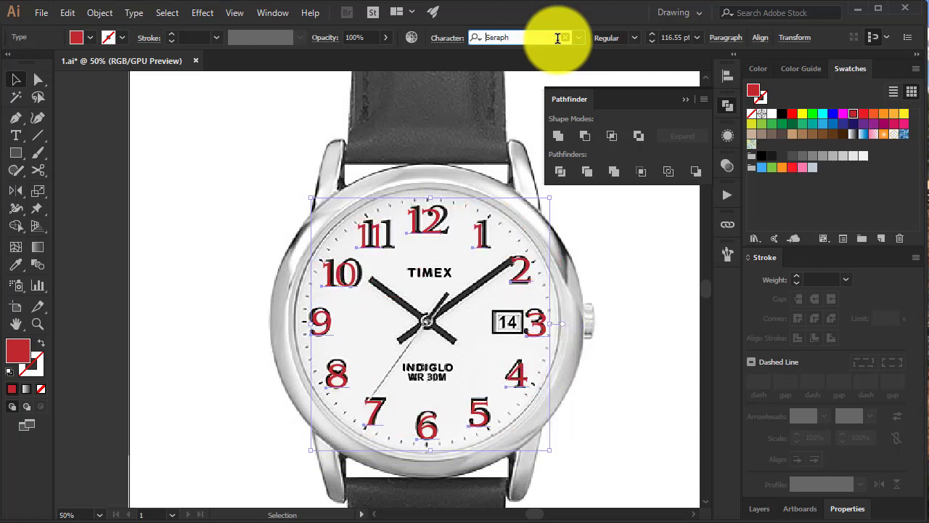
key(Up)
key(Up)
key(Up)
key(Up)
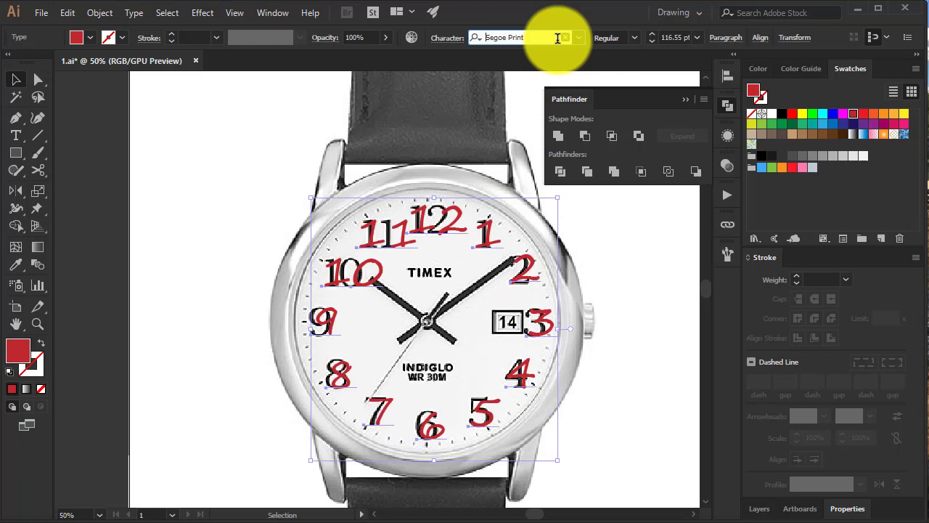
Step: Apply Alido to the hour numerals from the font list
click(577, 38)
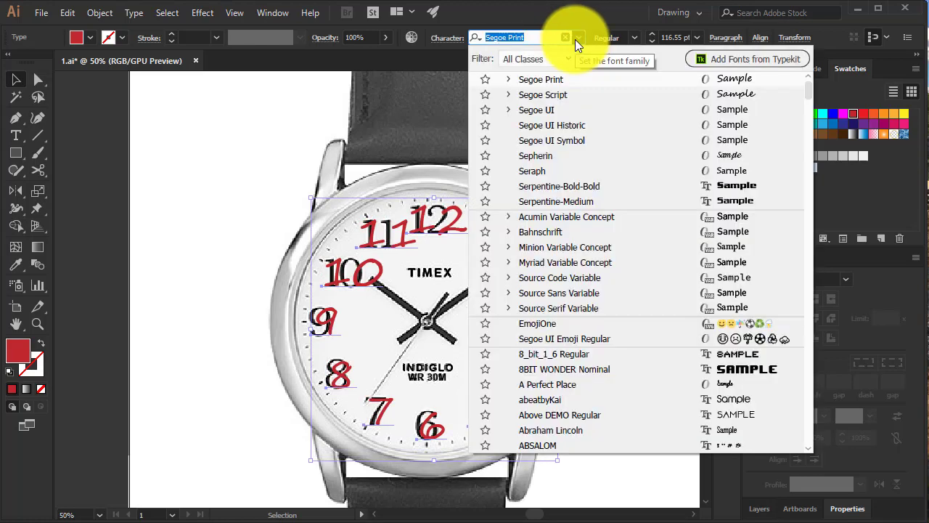
scroll(570, 75, up, 1)
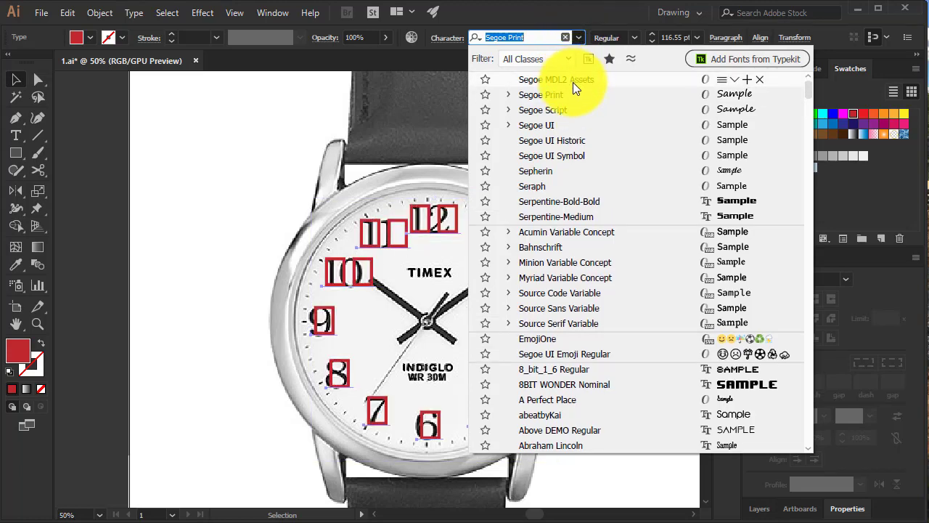
scroll(573, 83, down, 5)
scroll(573, 85, up, 5)
scroll(578, 127, down, 7)
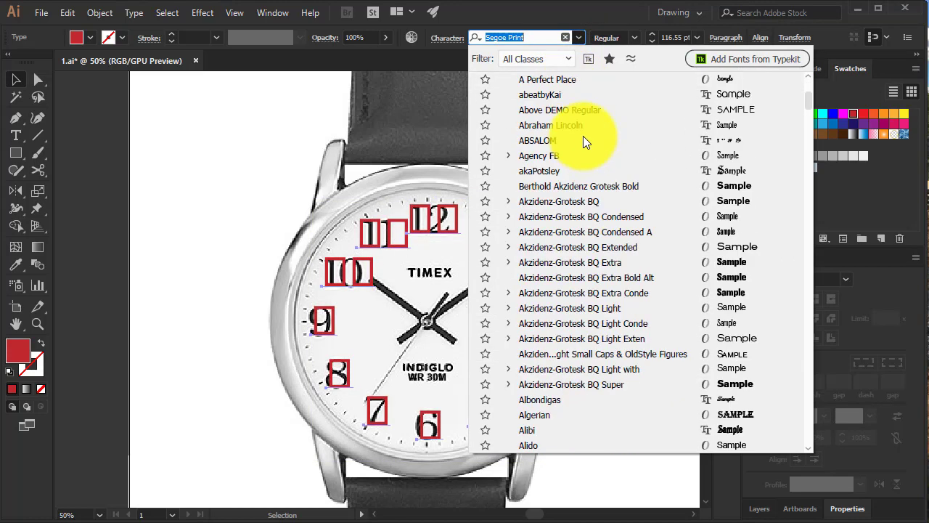
scroll(582, 138, down, 8)
click(566, 82)
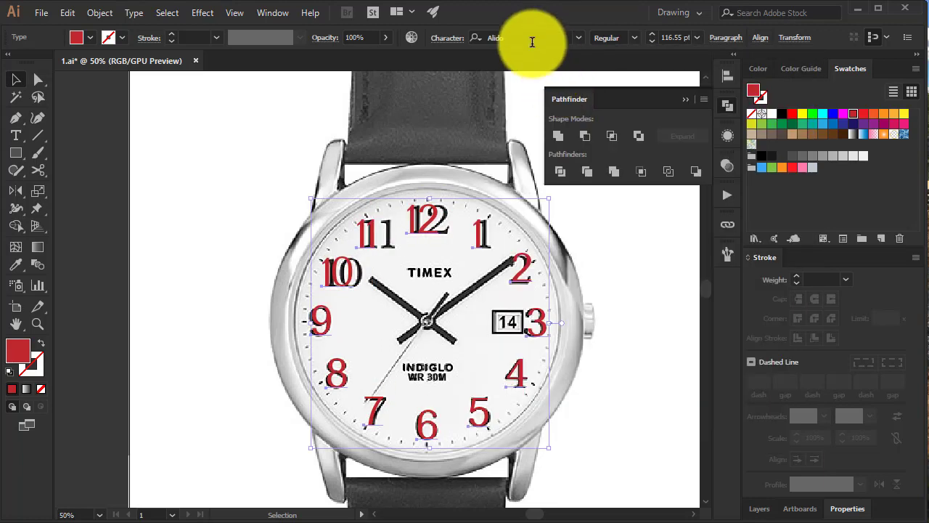
Step: Cycle the numerals' font onward to Back to Black Demo
scroll(532, 42, down, 1)
scroll(533, 41, down, 2)
scroll(534, 40, down, 2)
scroll(534, 40, down, 2)
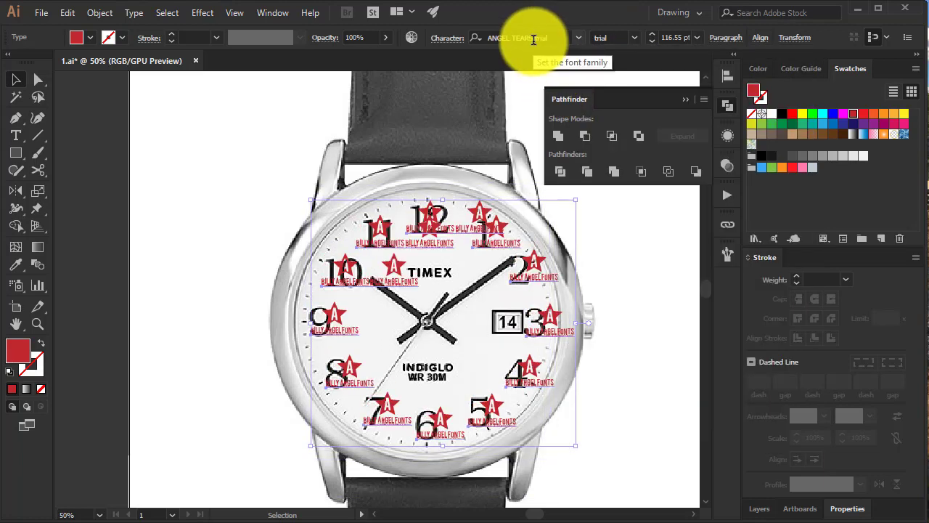
scroll(534, 39, down, 2)
scroll(534, 40, down, 2)
scroll(534, 41, down, 2)
scroll(534, 41, down, 2)
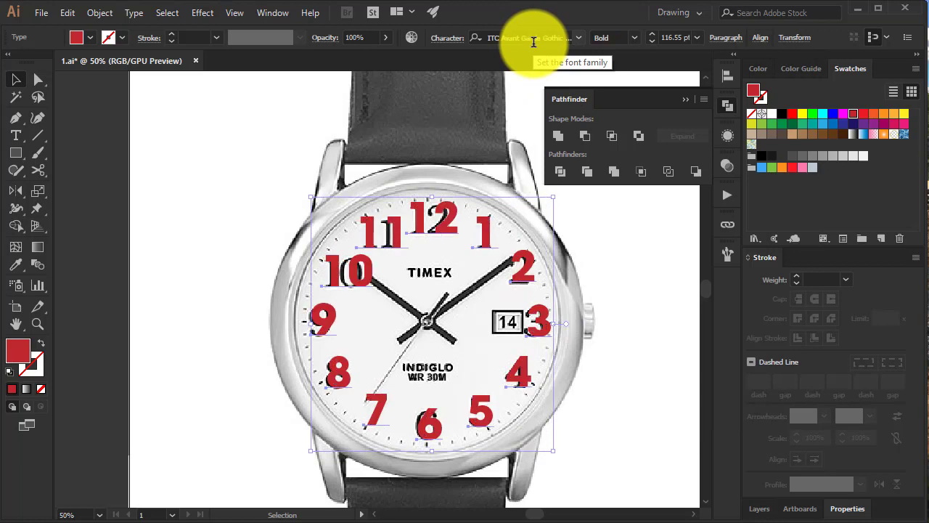
scroll(534, 42, down, 2)
scroll(534, 42, down, 2)
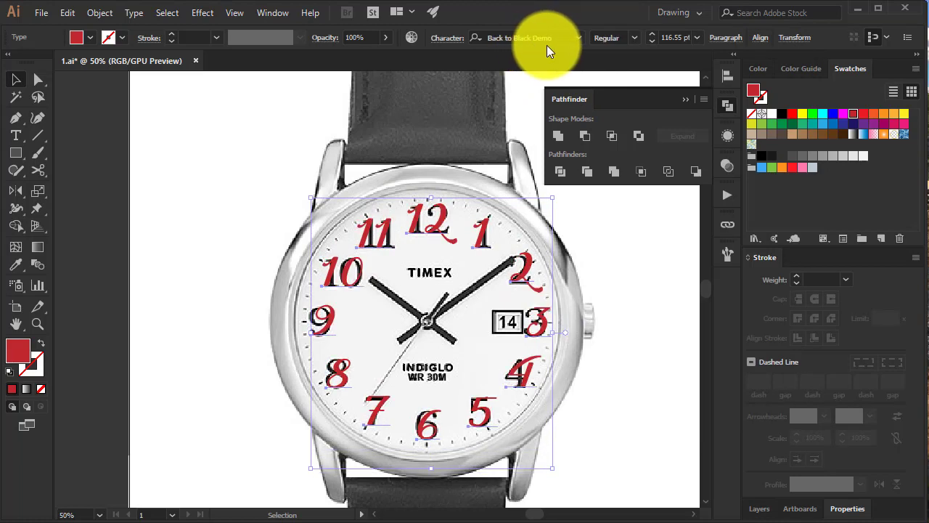
Step: Browse the full font list, then close it without changing the font
click(580, 37)
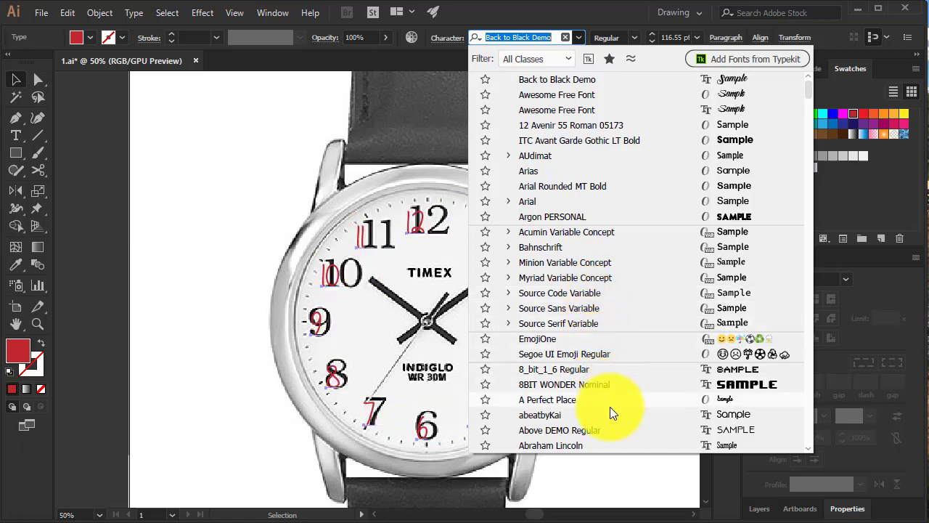
scroll(613, 431, down, 3)
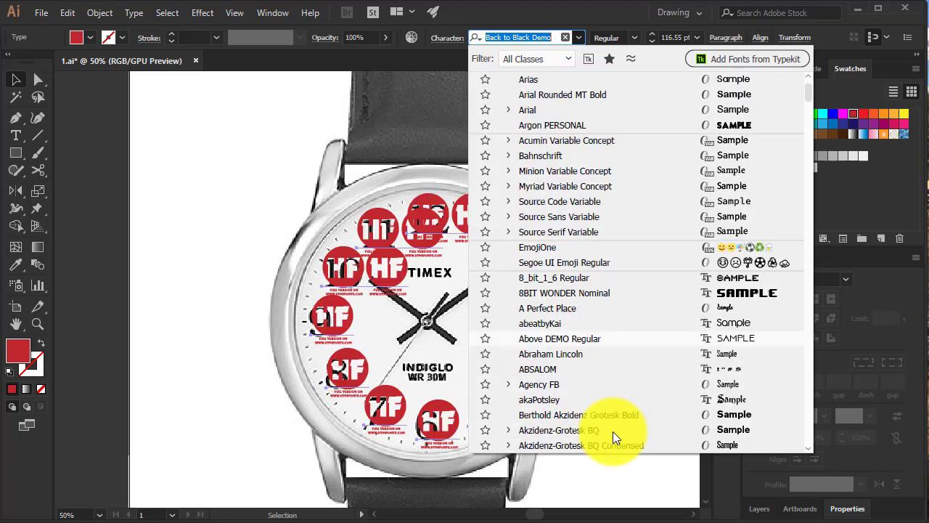
scroll(613, 428, down, 2)
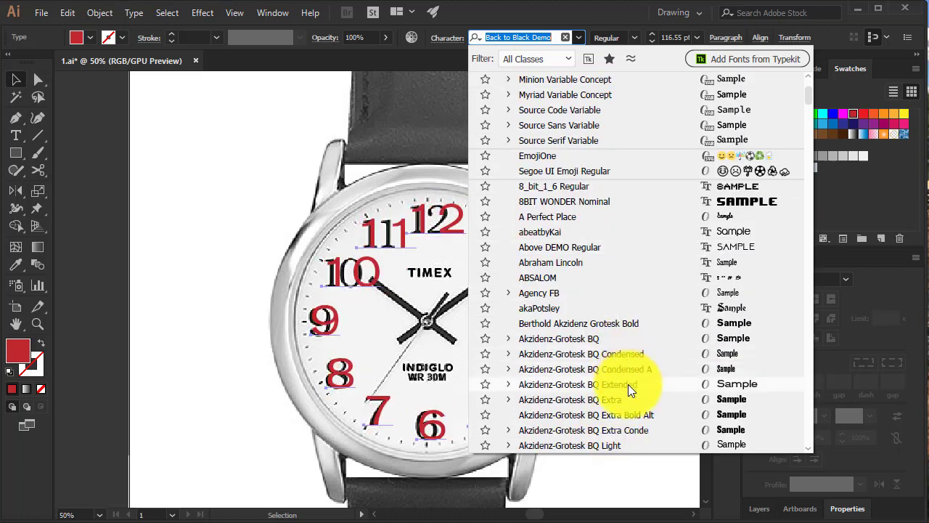
scroll(627, 435, down, 1)
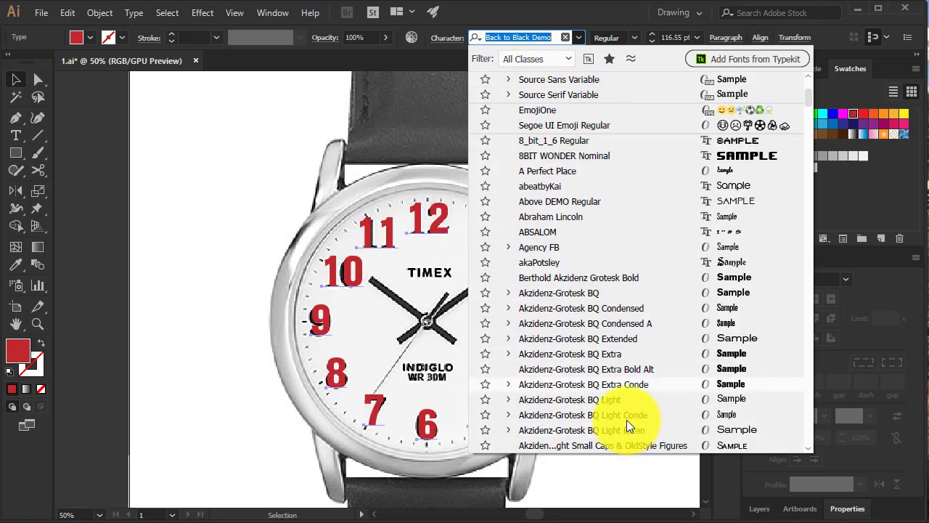
scroll(627, 407, down, 4)
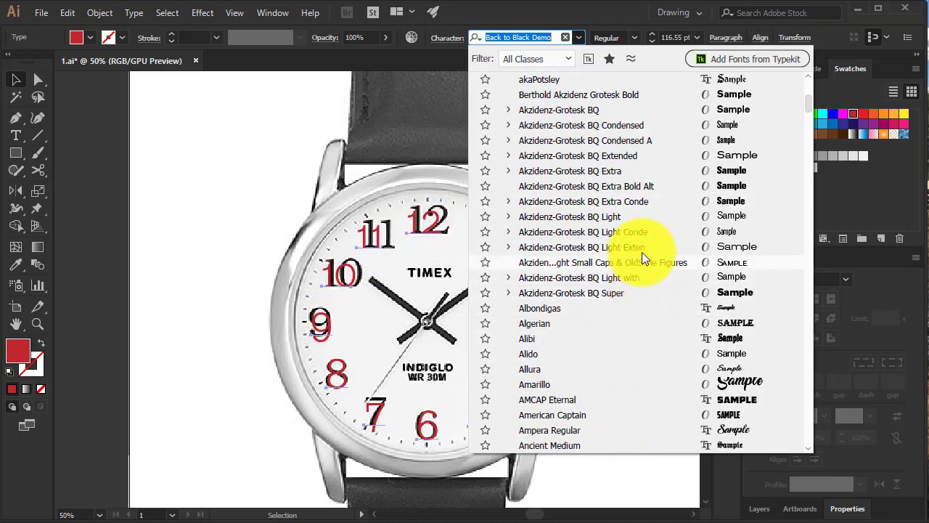
key(Escape)
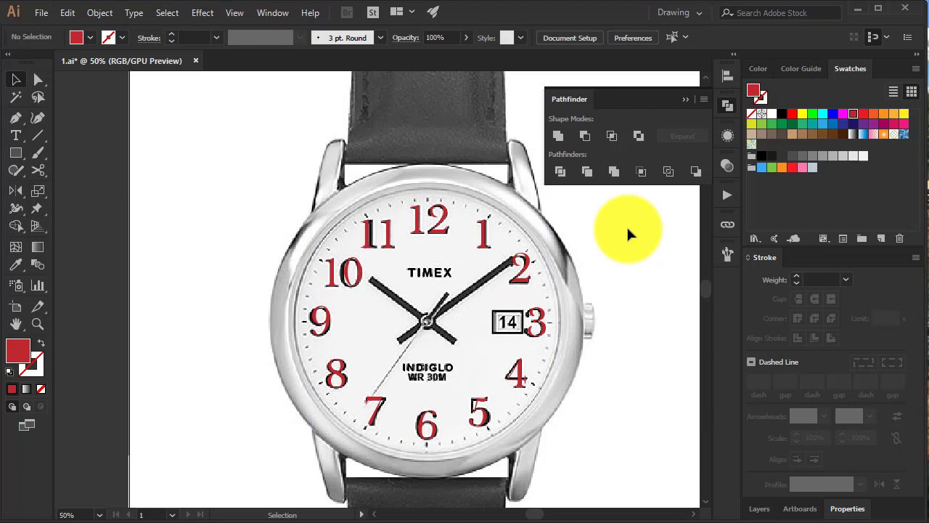
Step: Move the red numerals, dial text and date box onto the outline watch, nudged into alignment
drag(621, 196, 244, 450)
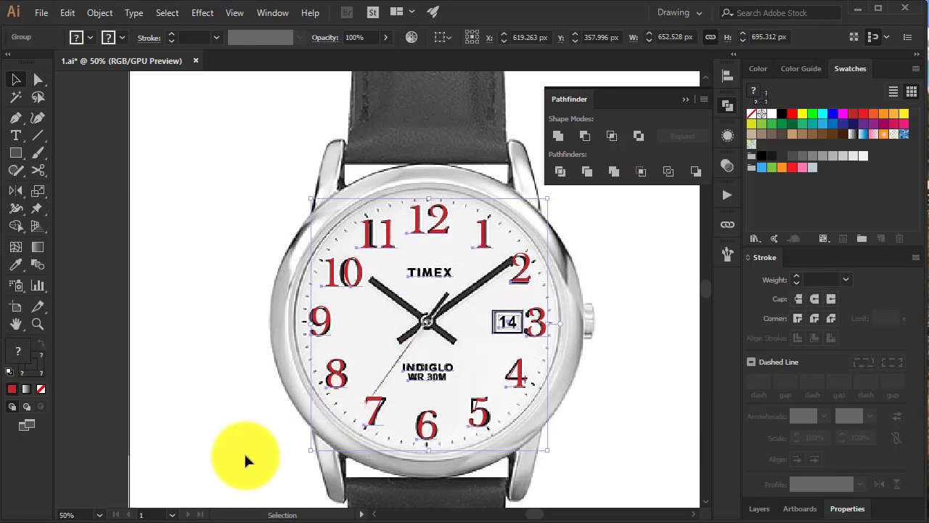
click(621, 424)
drag(170, 340, 661, 336)
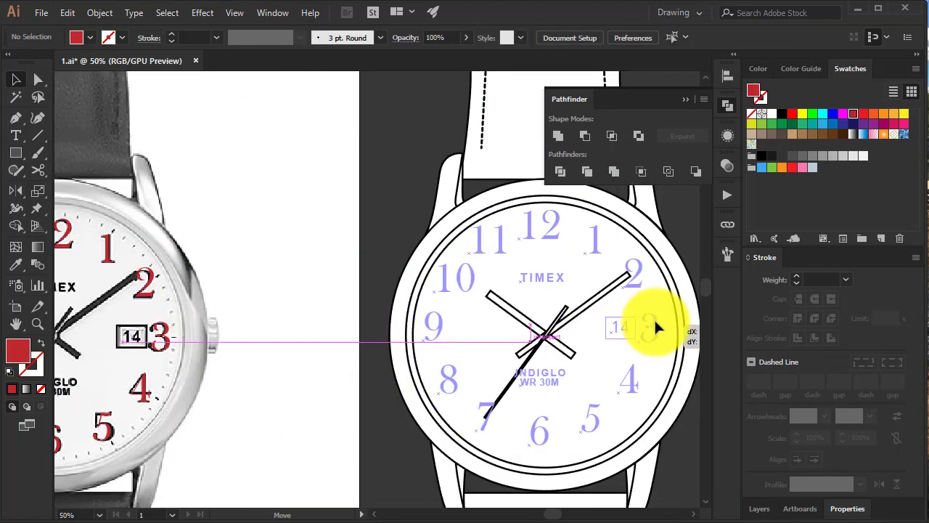
key(Right)
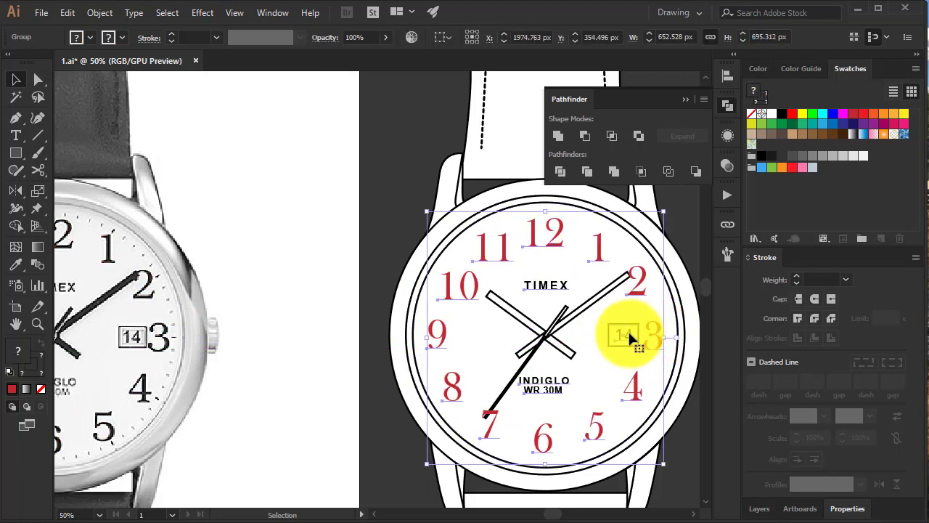
key(Right)
key(Right)
key(Left)
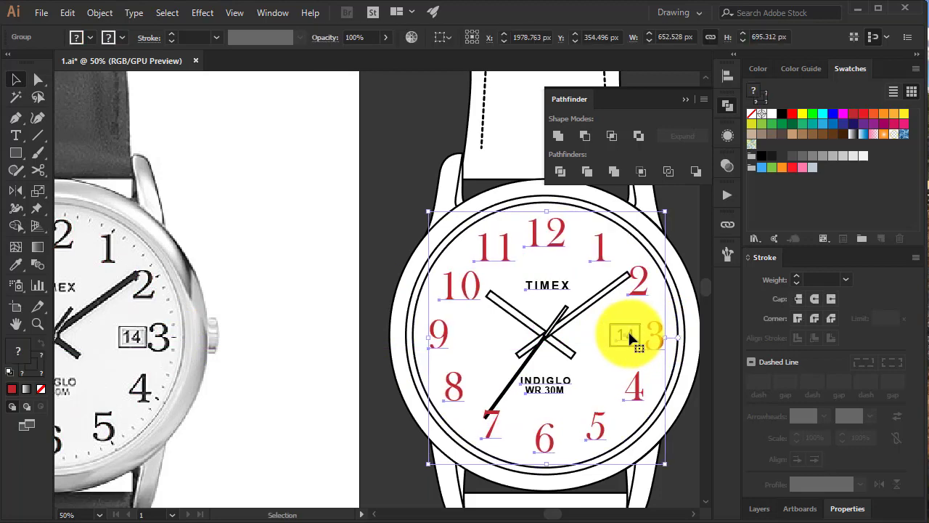
key(Left)
key(Down)
key(Down)
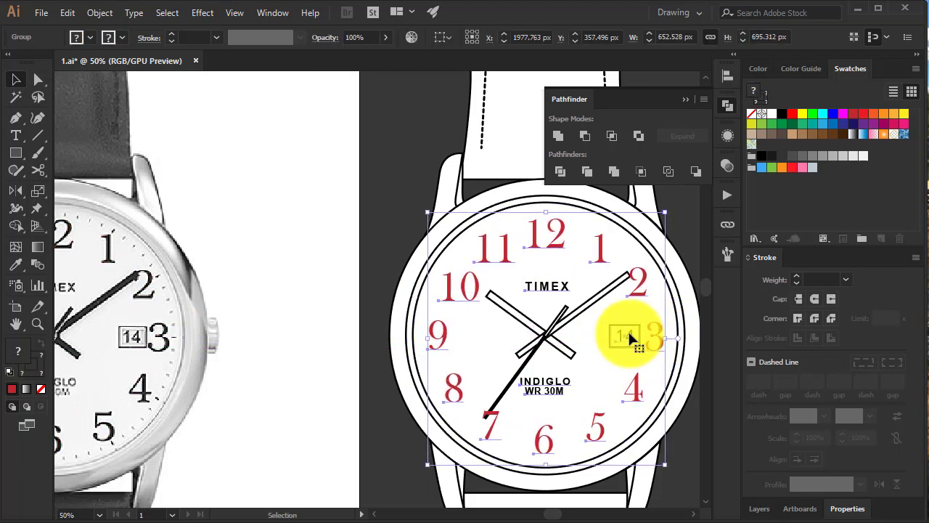
key(Up)
key(Up)
key(Left)
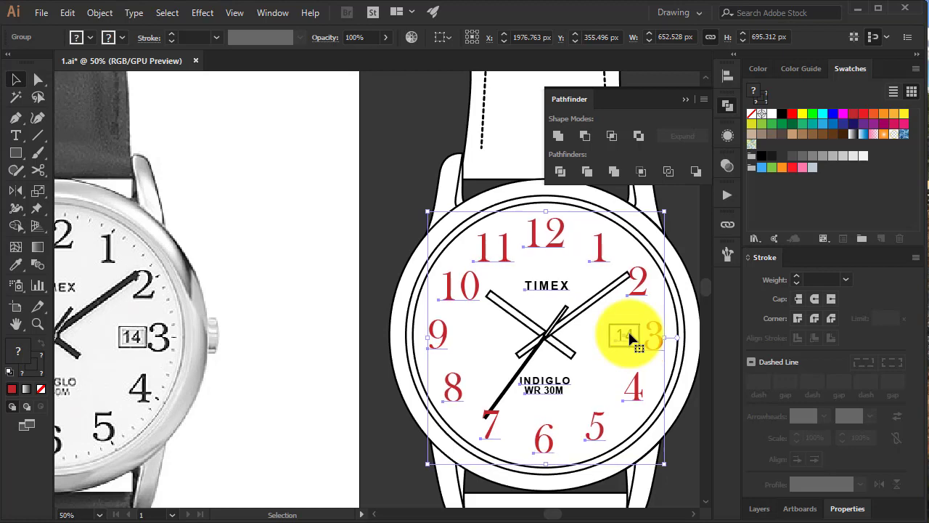
key(Left)
click(363, 274)
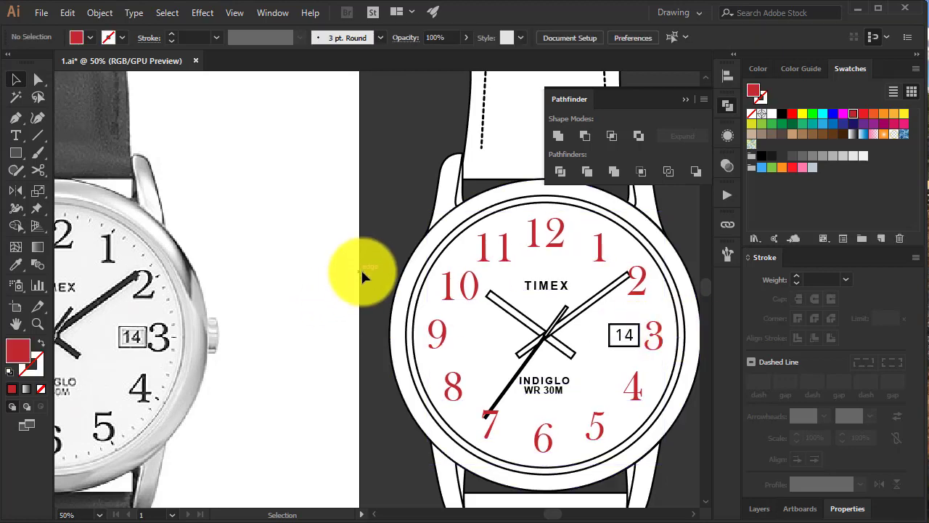
Step: Draw a short straight tick line above the 12 on the photo dial
drag(284, 296, 399, 268)
scroll(380, 257, up, 2)
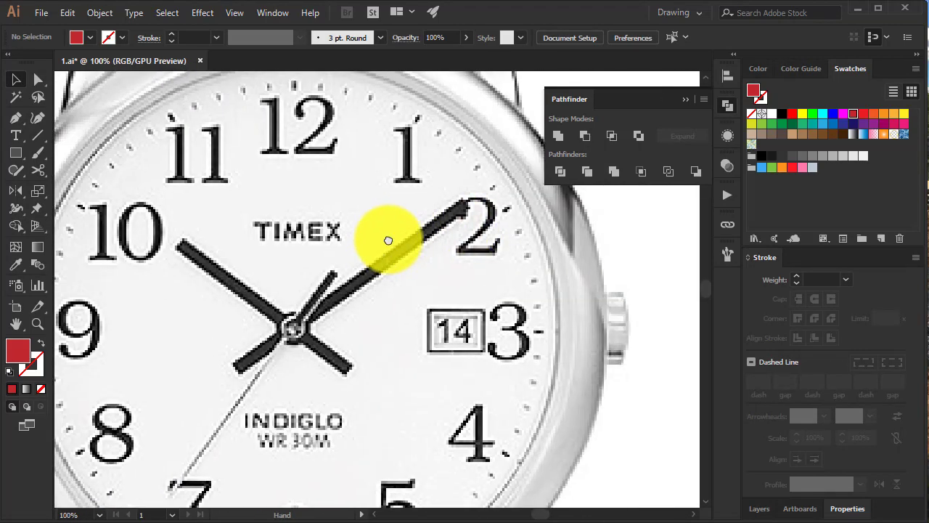
scroll(381, 249, down, 1)
key(backslash)
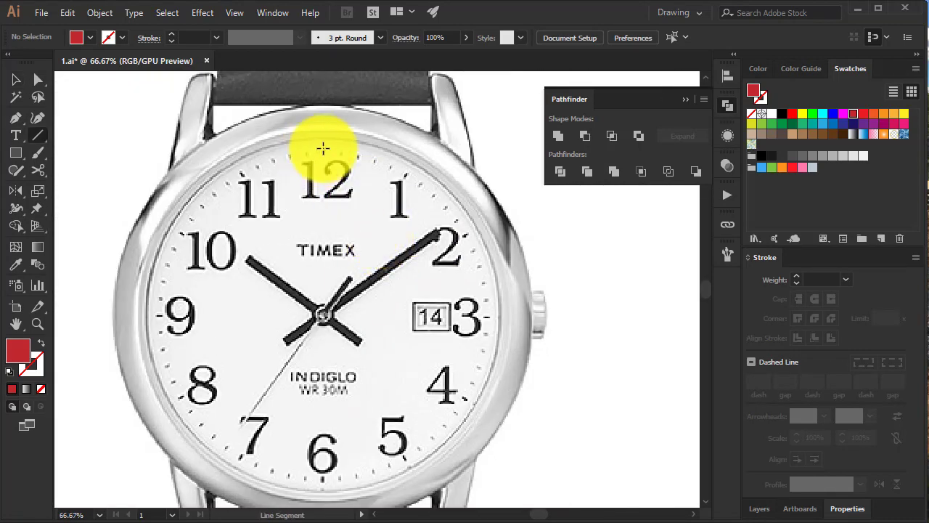
drag(324, 151, 339, 185)
Step: Set the tick line's stroke weight to 7 pt
key(v)
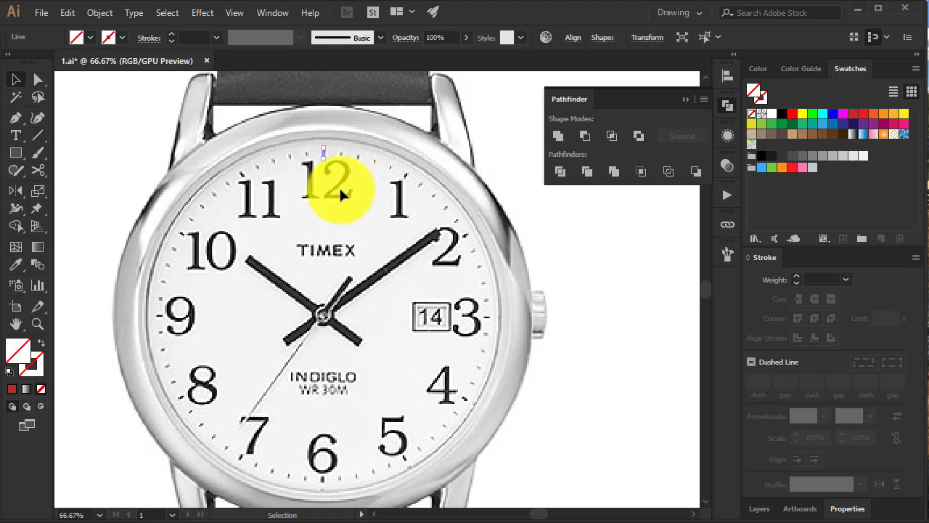
click(328, 154)
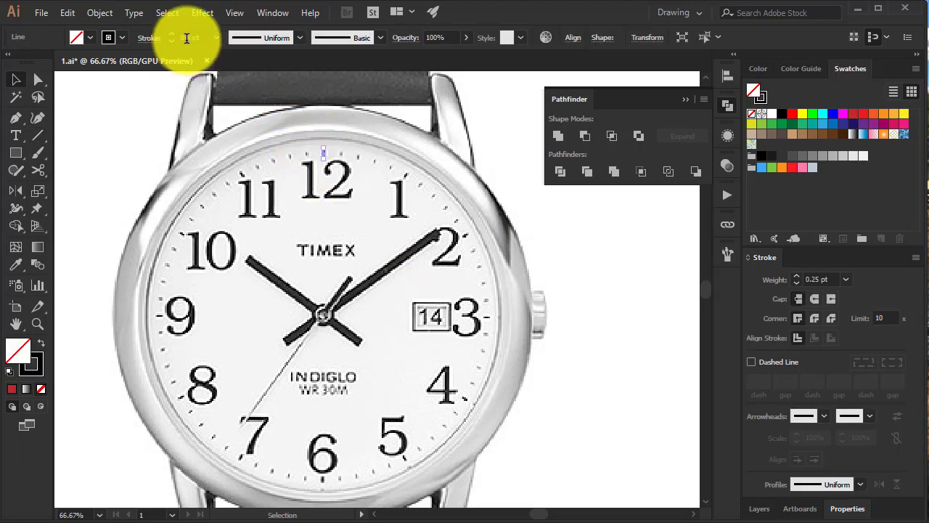
text(0.75)
click(262, 242)
click(324, 151)
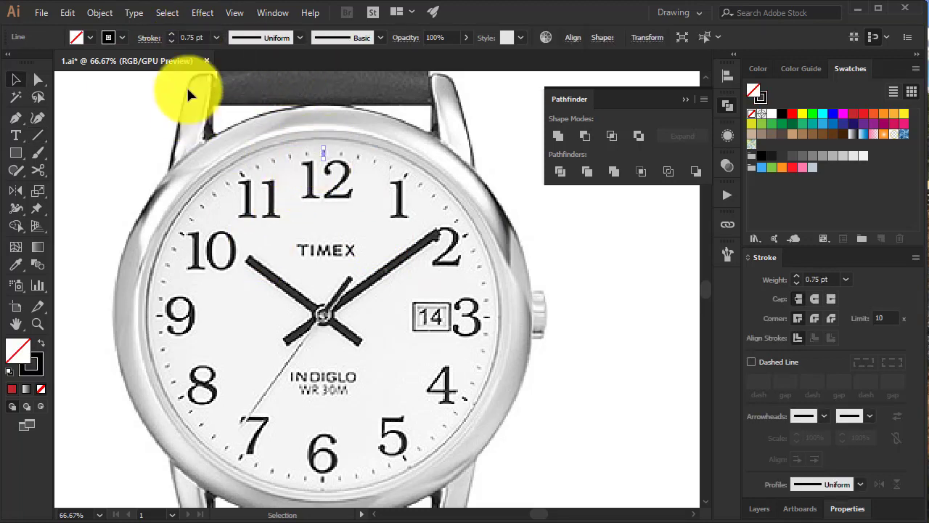
text(4)
key(Return)
click(339, 229)
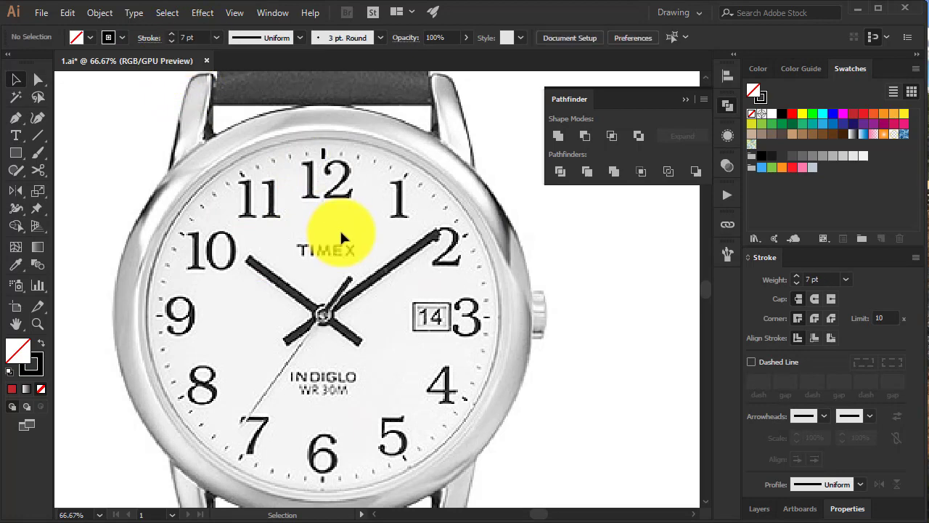
Step: Open the Transform Effect settings for the tick line, moved clear of the dial
click(323, 152)
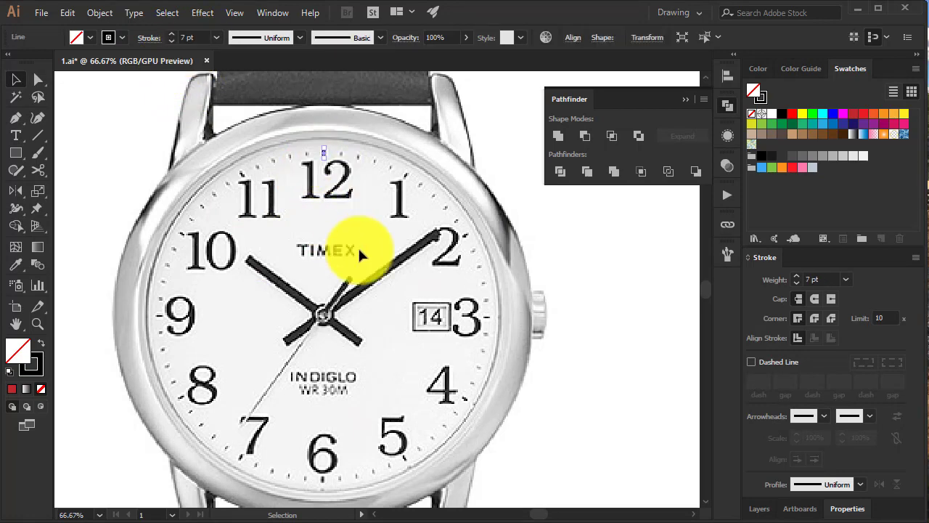
key(ctrl+alt+shift+e)
mouse_move(715, 66)
mouse_down()
mouse_move(643, 58)
mouse_move(632, 86)
mouse_up()
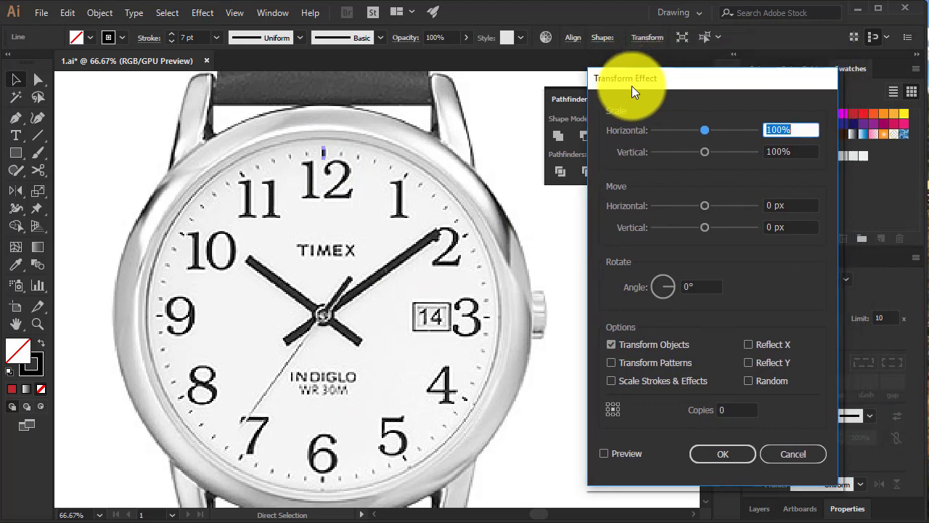
Step: Turn on Preview and enter initial rotation angle, copies and horizontal move values
click(609, 451)
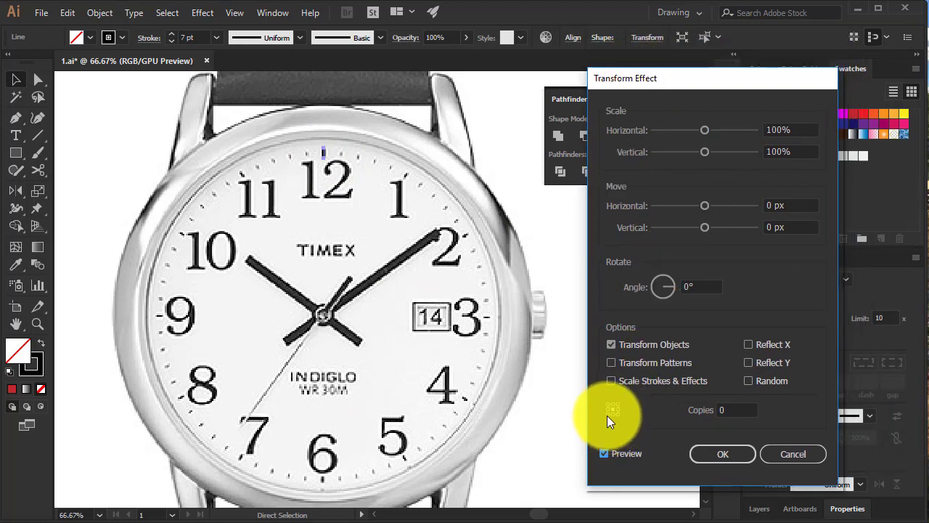
double_click(698, 287)
text(4)
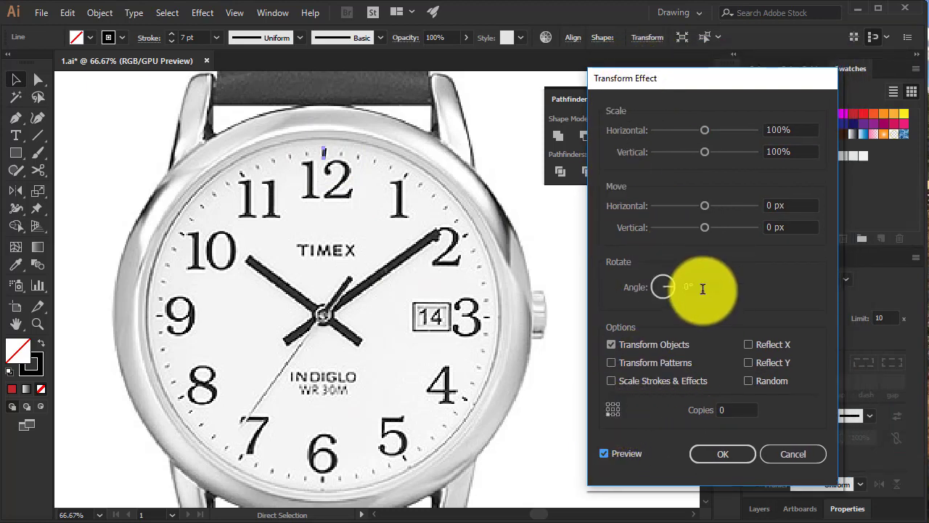
text(-190/9)
double_click(737, 411)
text(6)
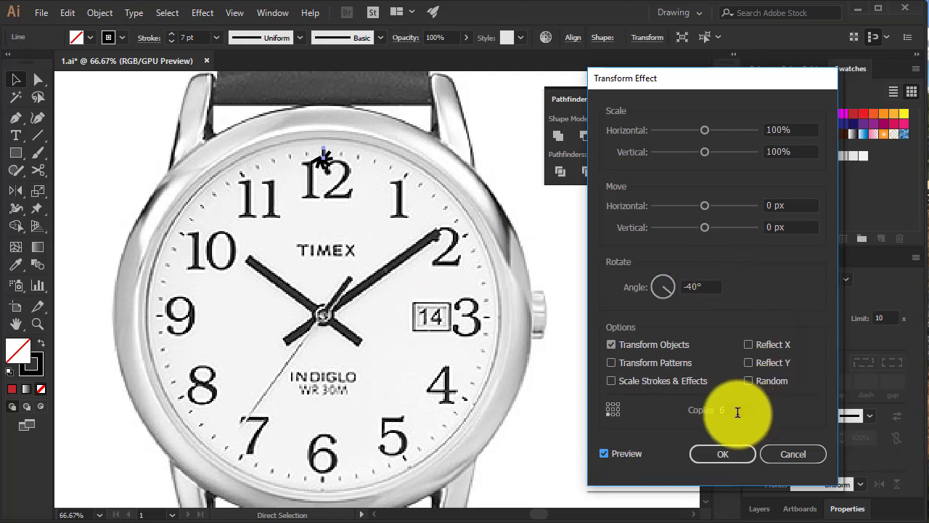
text(49)
double_click(790, 205)
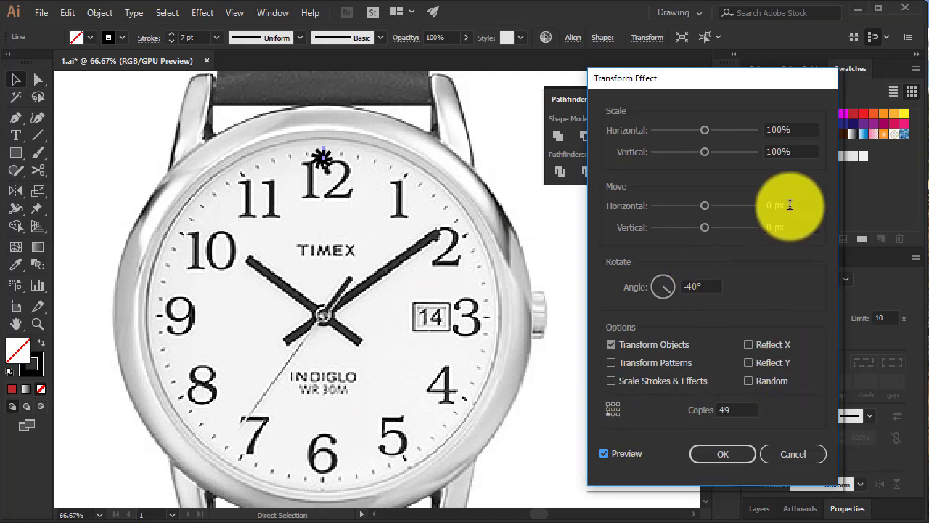
text(5)
Step: Fine-tune to a -6° angle, 59 copies and a 35 px horizontal move for a full ring
click(707, 286)
key(Down)
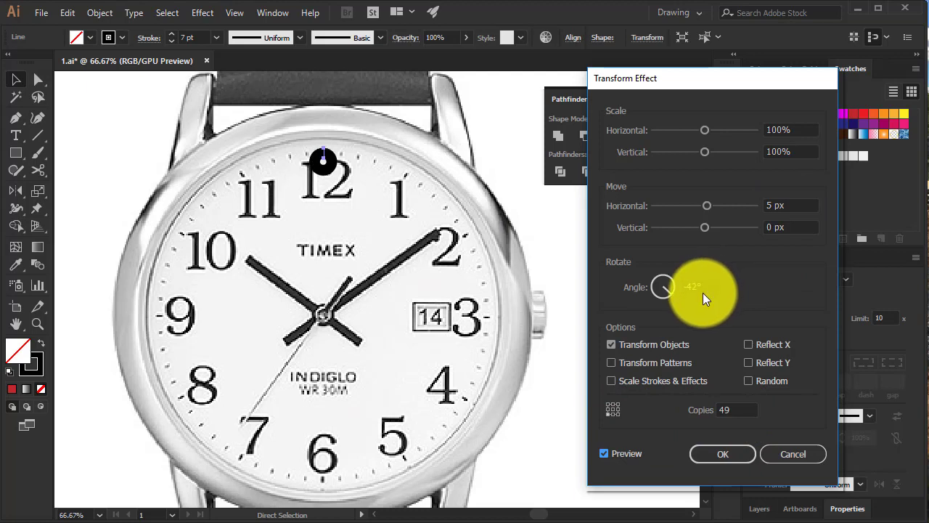
key(Down)
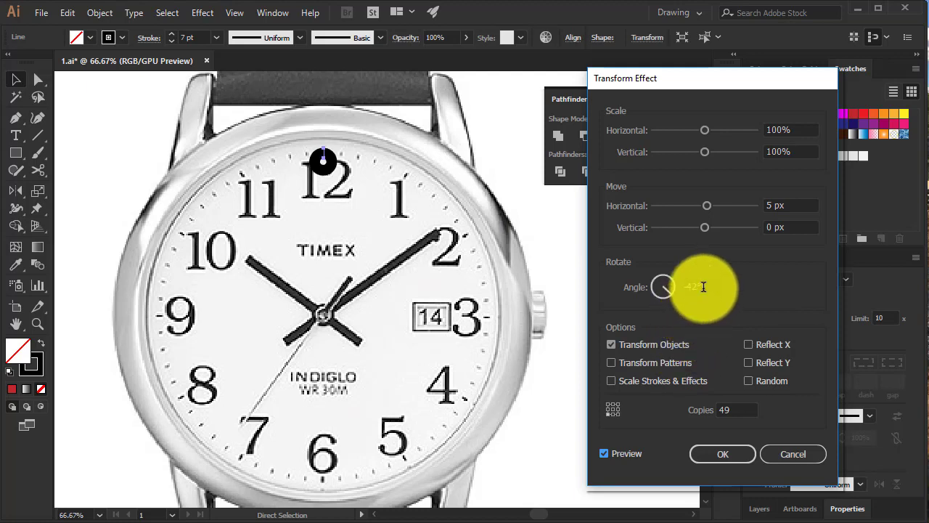
key(Up)
key(Up)
key(Up)
key(Up)
key(Up)
key(Up)
key(Up)
key(Up)
key(Up)
key(Up)
key(Up)
key(Up)
key(Up)
key(Up)
key(Up)
key(Up)
key(Up)
key(Up)
key(Up)
key(Up)
key(Up)
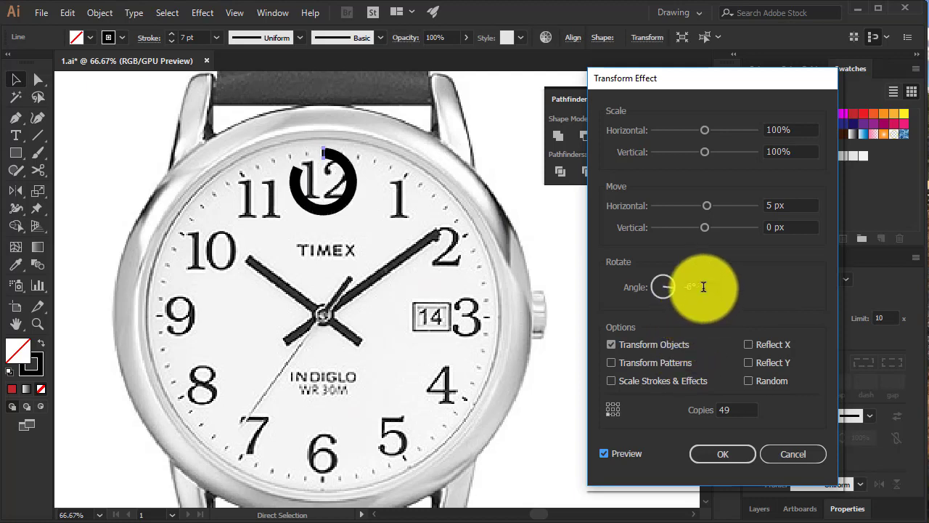
click(739, 404)
key(Up)
key(Up)
key(Up)
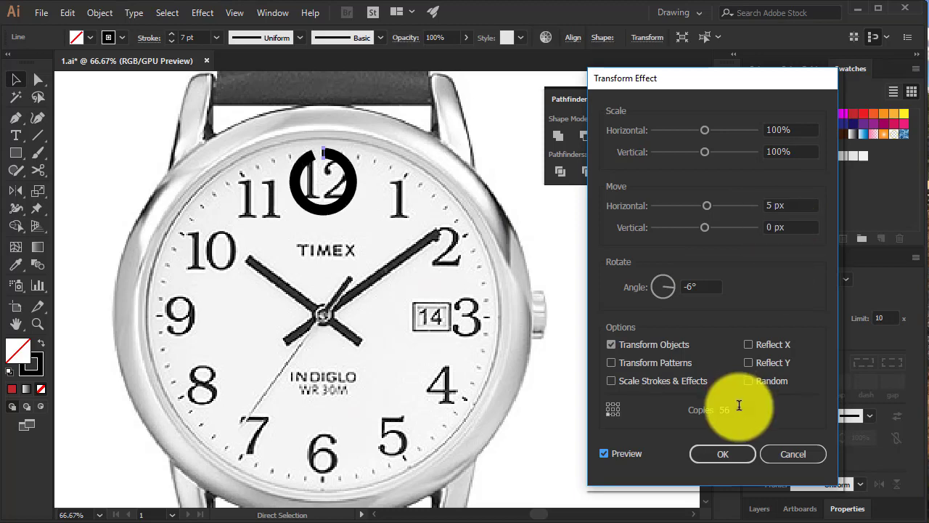
click(784, 204)
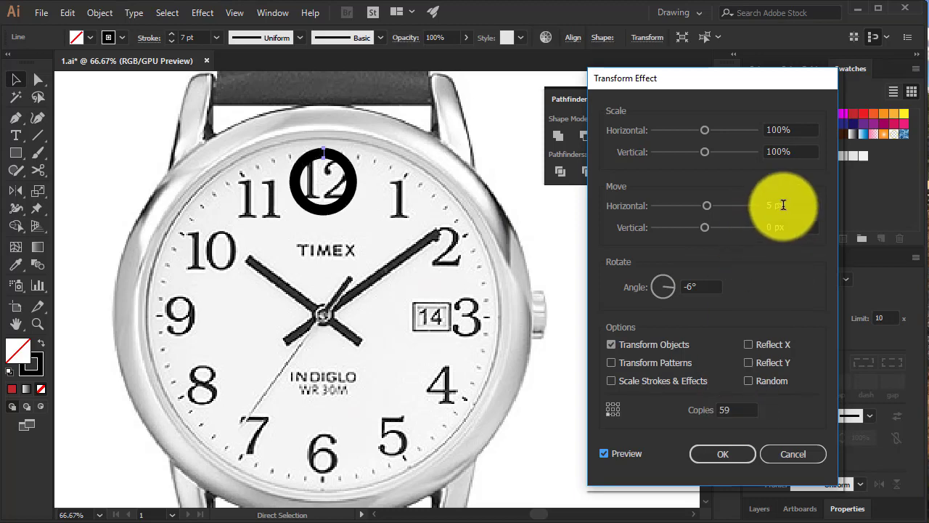
key(Up)
key(Up)
key(Up)
key(Up)
key(Up)
key(Up)
key(Up)
key(Up)
key(Up)
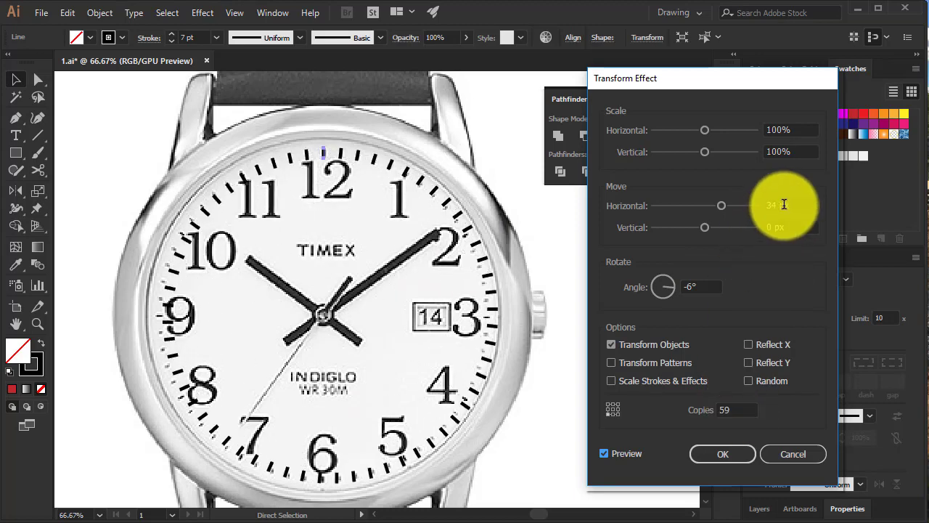
key(Up)
key(Up)
key(Up)
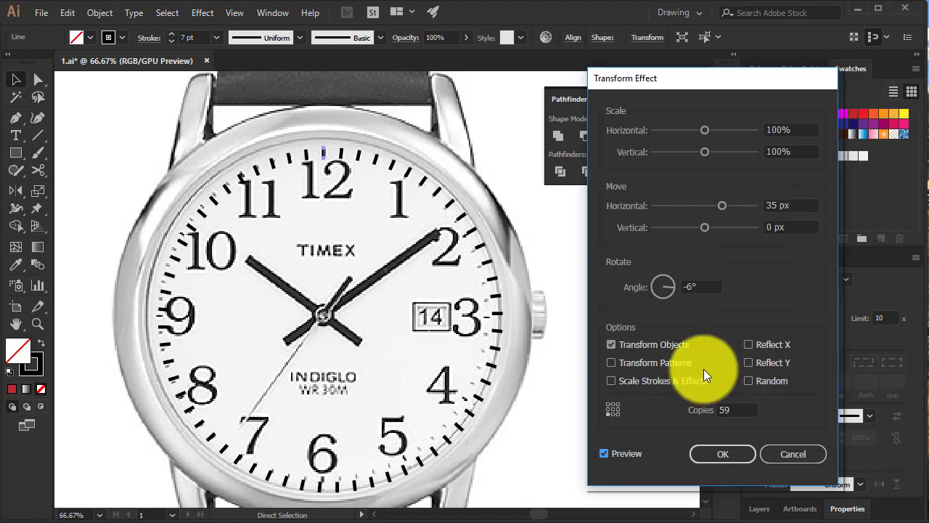
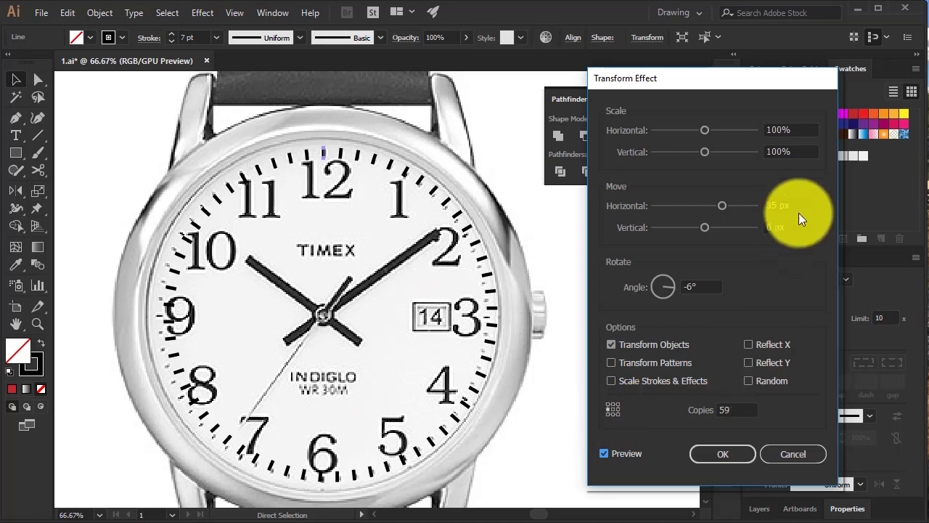
Step: Adjust the tick copies' horizontal offset and raise their vertical offset to 2 px
key(Up)
key(Up)
key(Down)
key(Down)
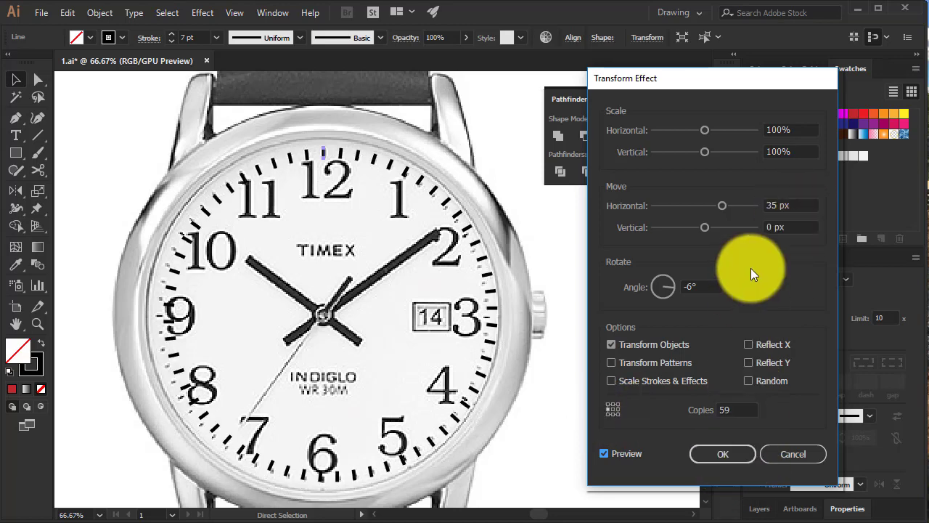
key(Up)
click(795, 228)
key(Up)
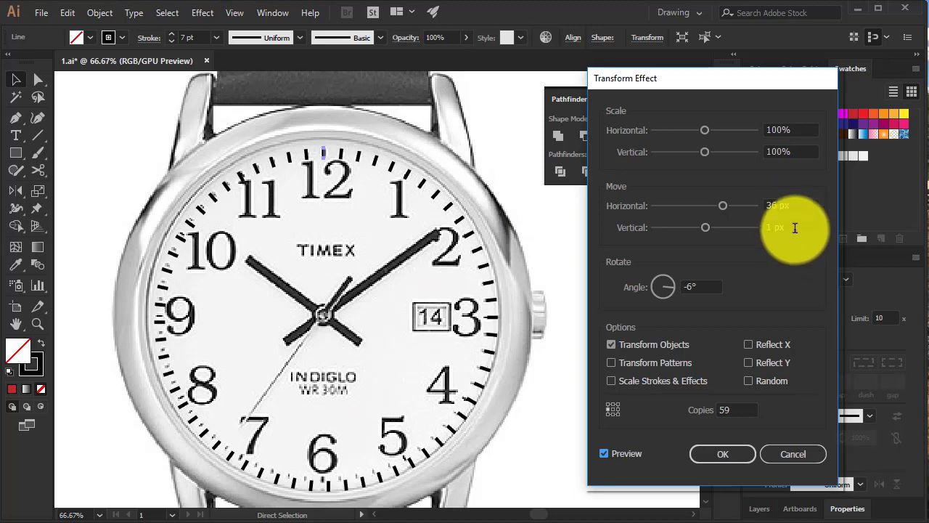
key(Up)
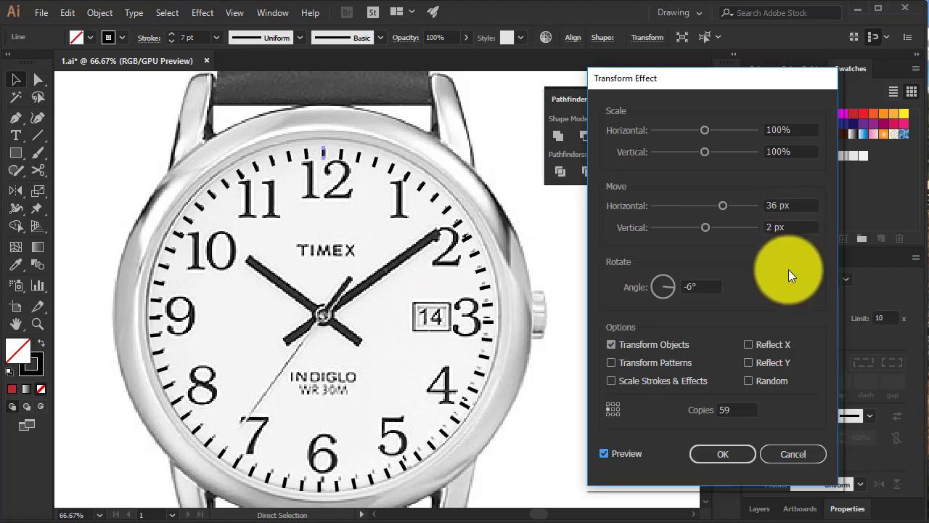
Step: Set the Transform effect's horizontal offset to 35.5 px and apply it
click(794, 207)
key(Down)
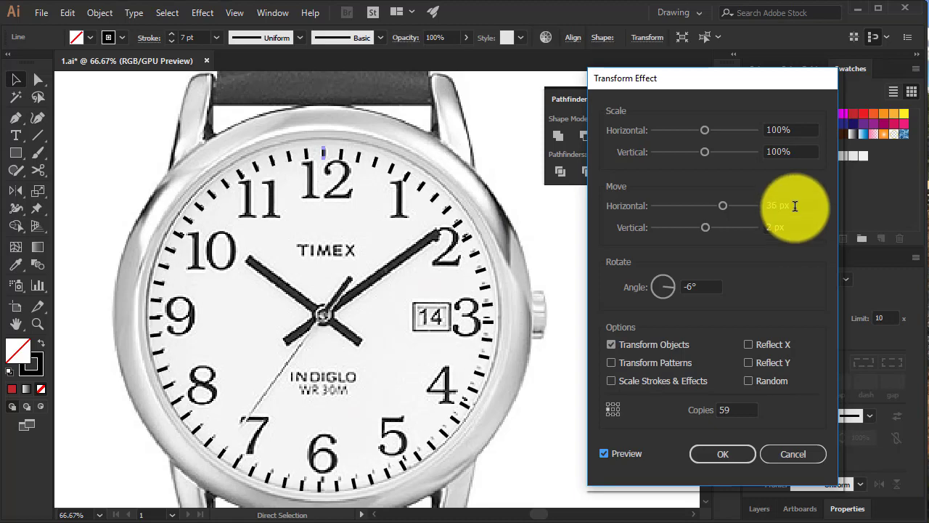
key(Up)
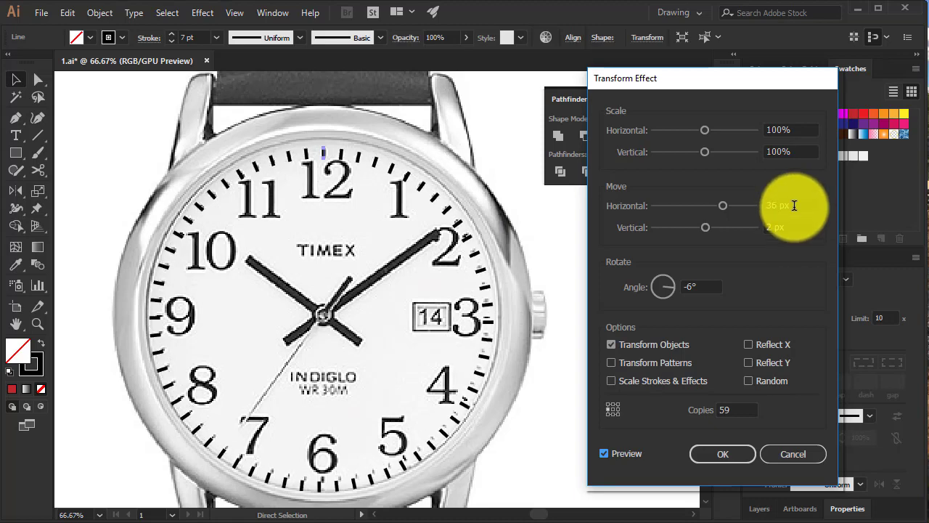
click(777, 207)
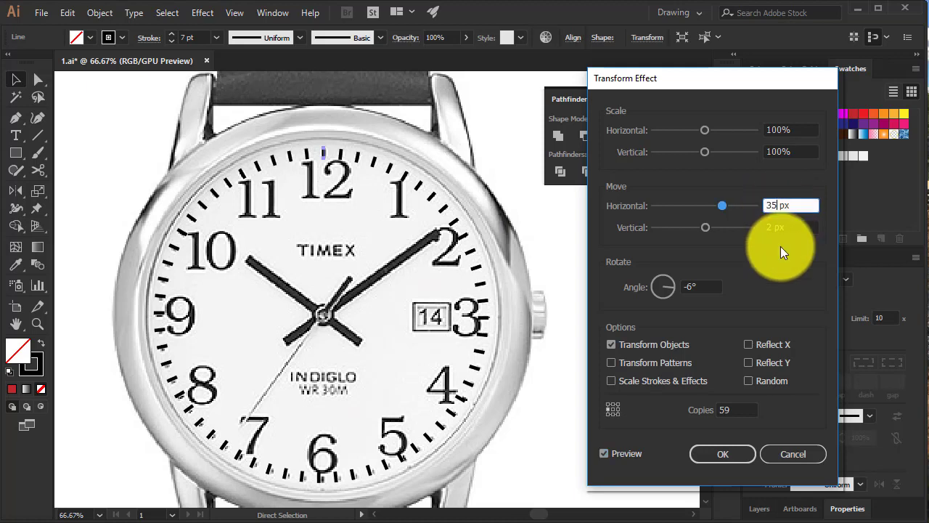
text(35.5)
key(Tab)
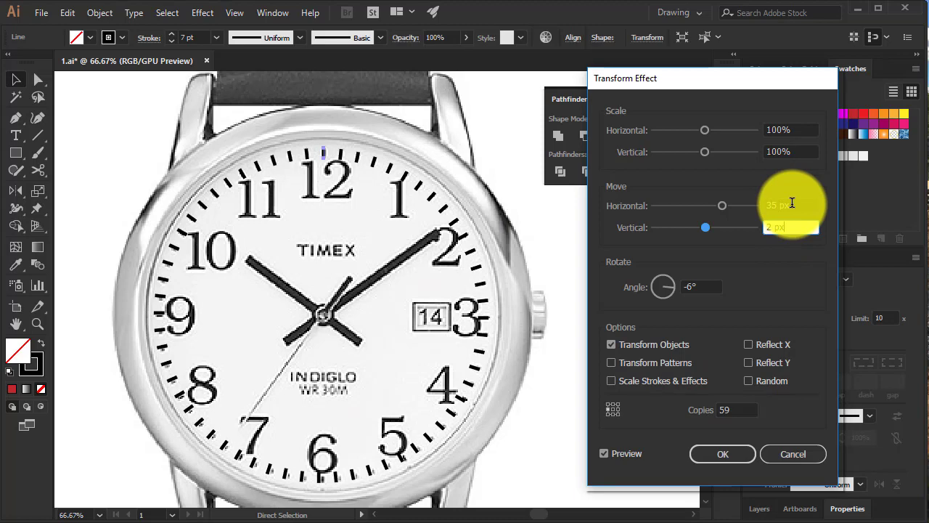
click(709, 455)
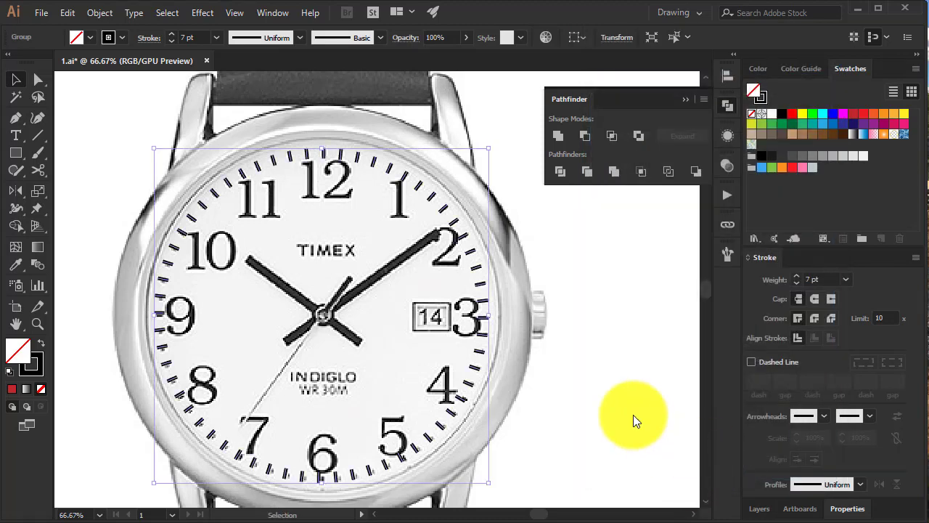
Step: Cancel the Expand options and isolate the tick-mark group
key(alt+o)
key(e)
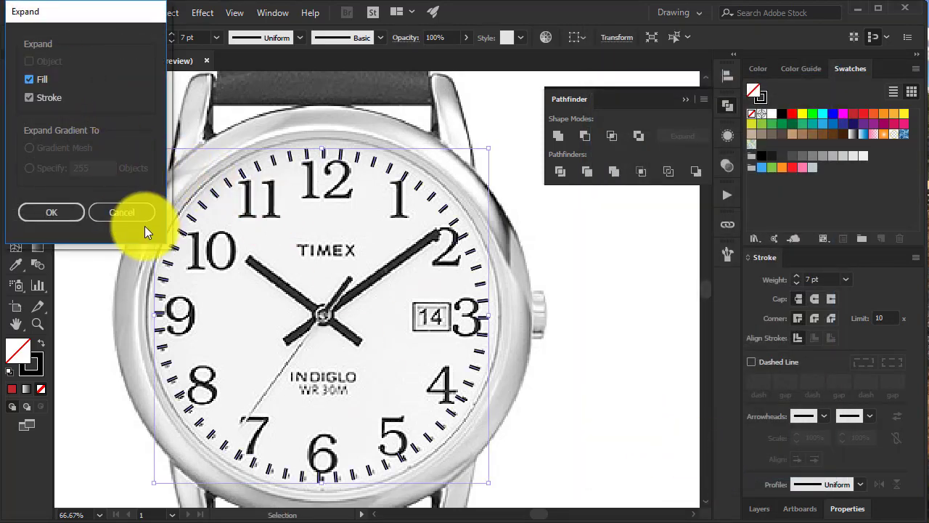
click(129, 216)
double_click(331, 151)
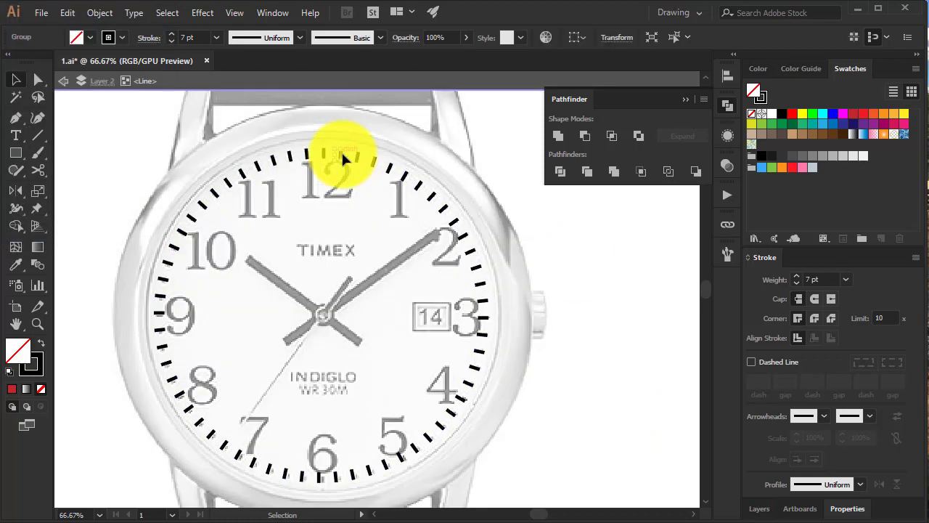
Step: Deselect the twelve hour ticks, thin the minute ticks to 3 pt, and exit isolation
shift+click(320, 476)
shift+click(482, 314)
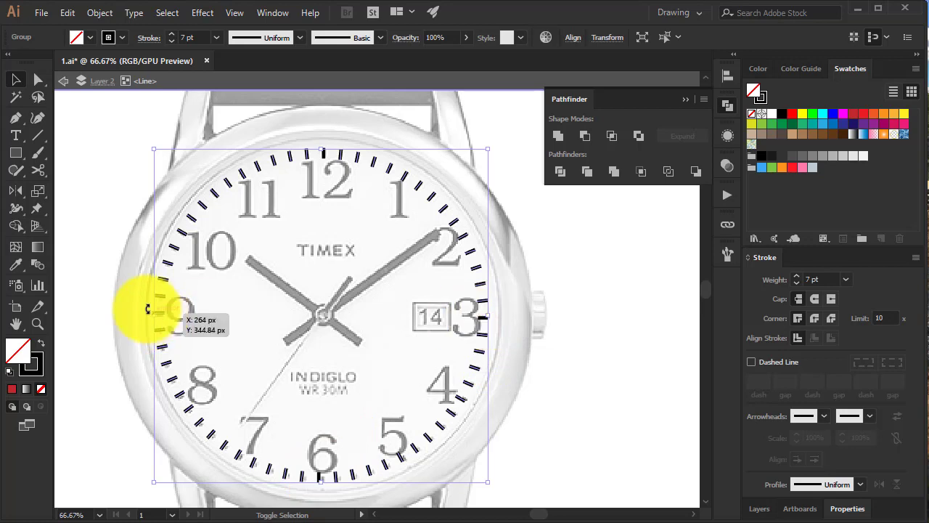
shift+click(159, 312)
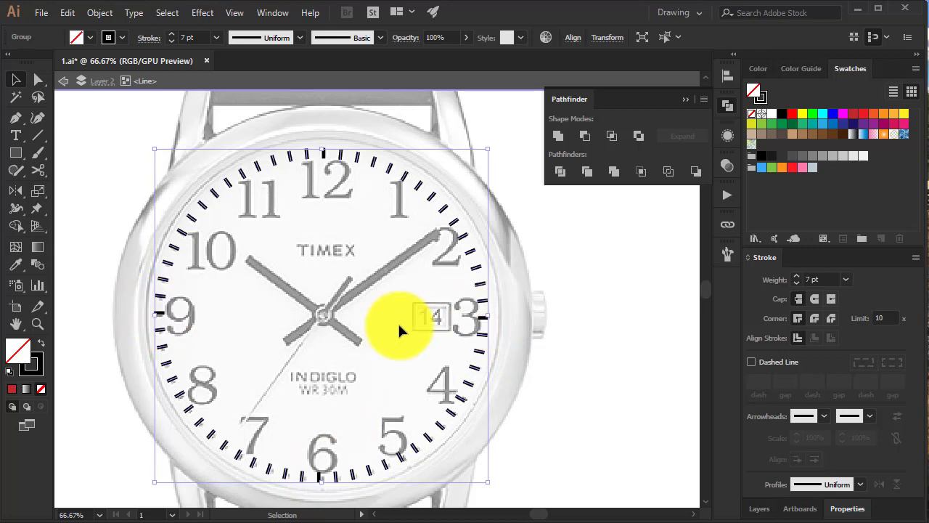
shift+click(180, 231)
shift+click(240, 171)
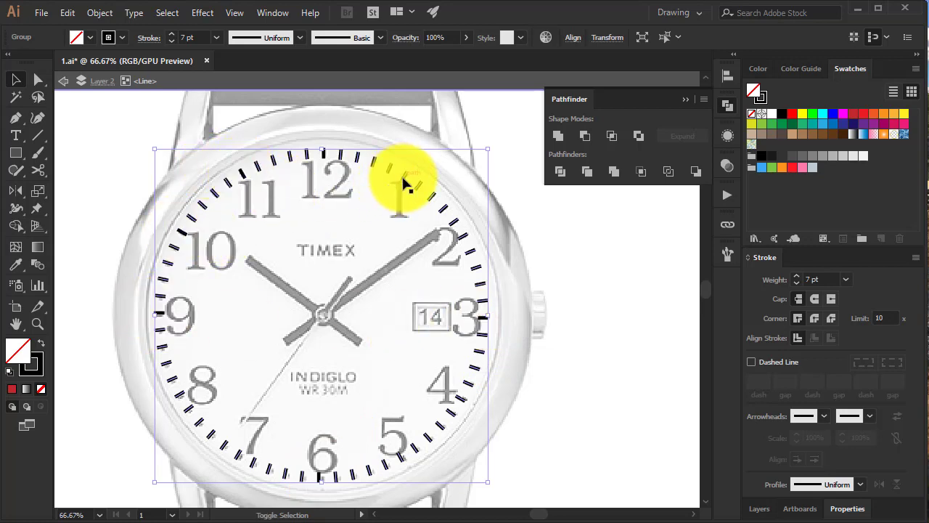
shift+click(406, 185)
shift+click(465, 238)
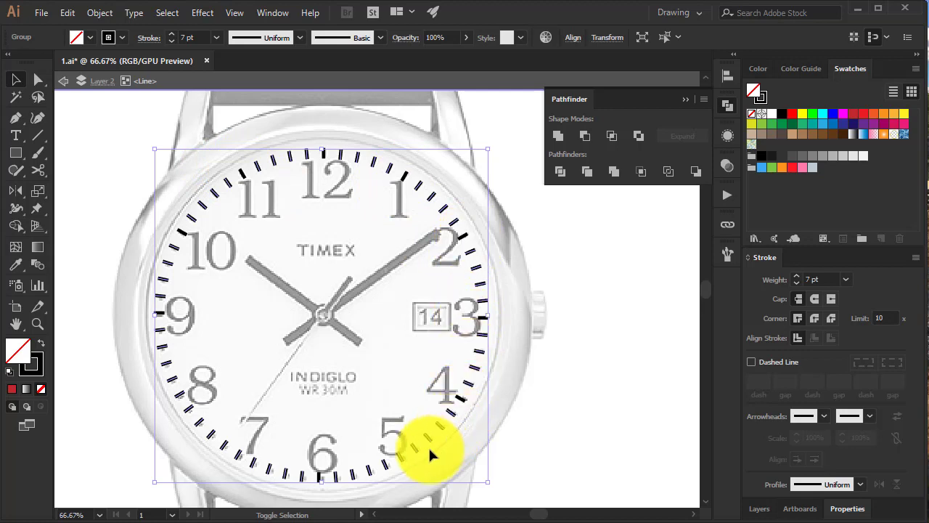
shift+click(403, 454)
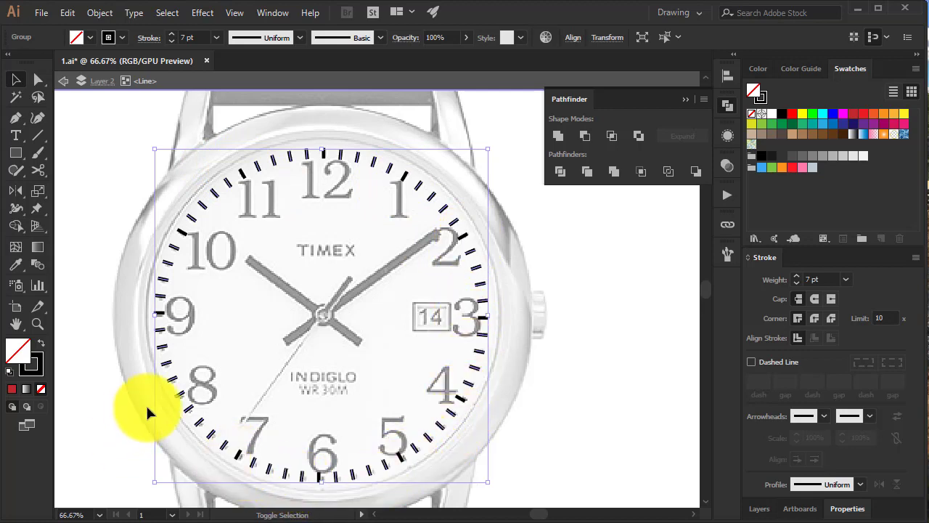
shift+click(180, 393)
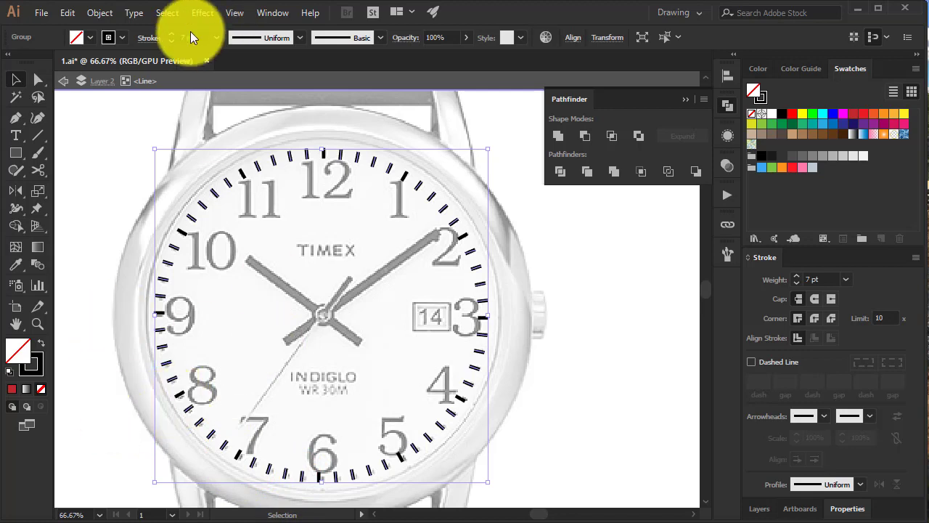
scroll(190, 31, down, 2)
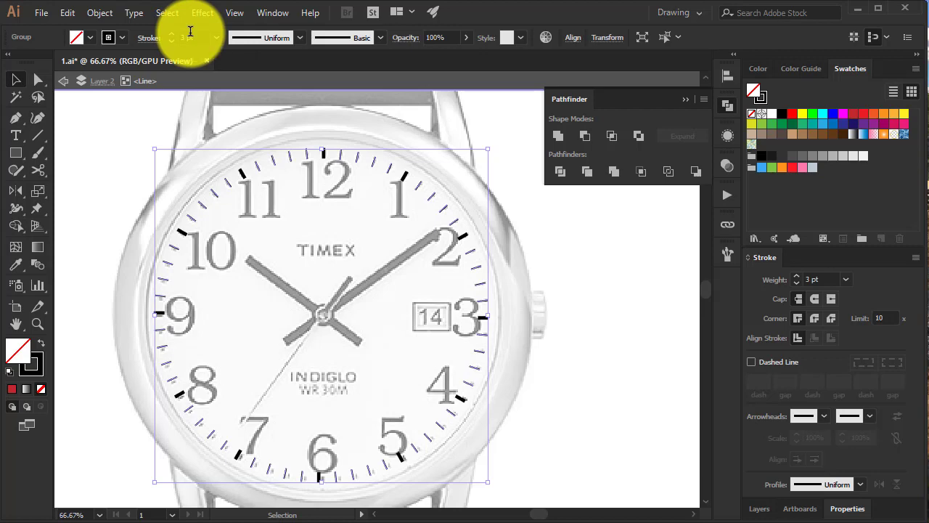
click(590, 254)
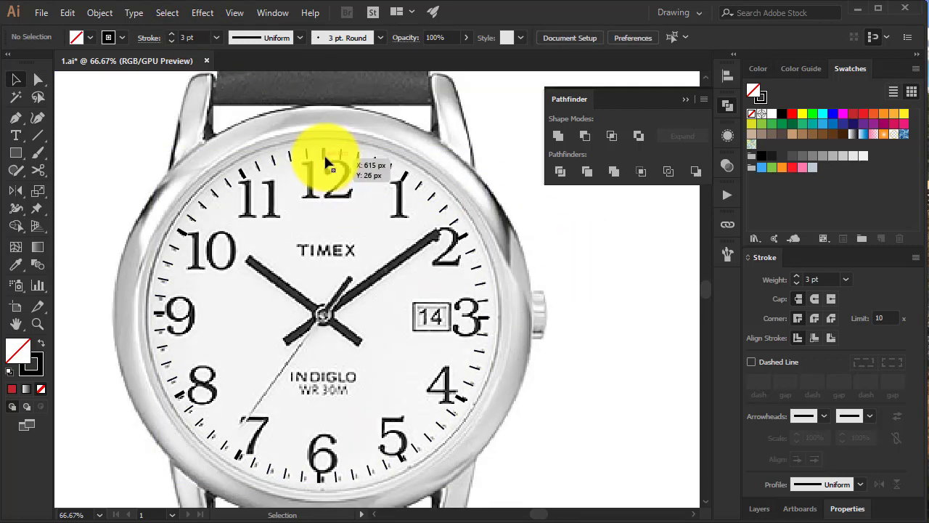
Step: Move the tick ring onto the outline watch face and centre it
drag(324, 161, 543, 189)
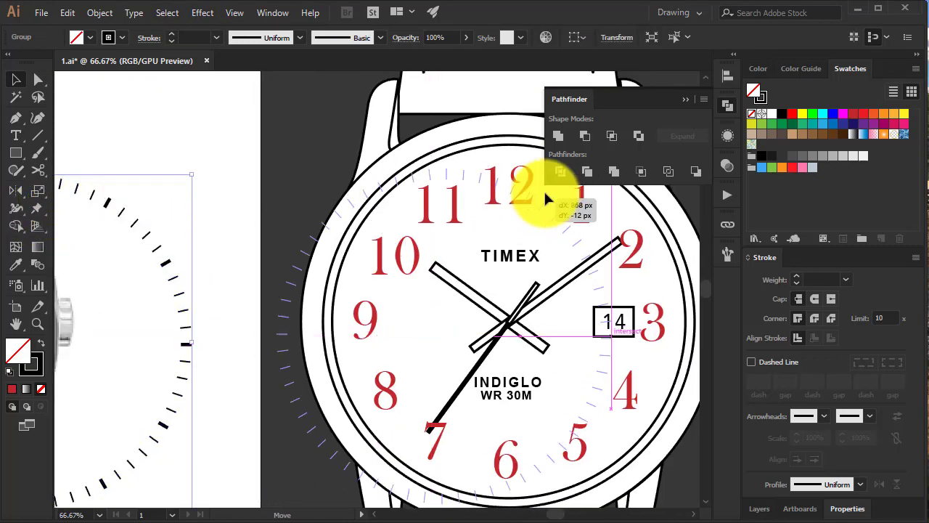
drag(544, 189, 588, 186)
drag(550, 280, 446, 268)
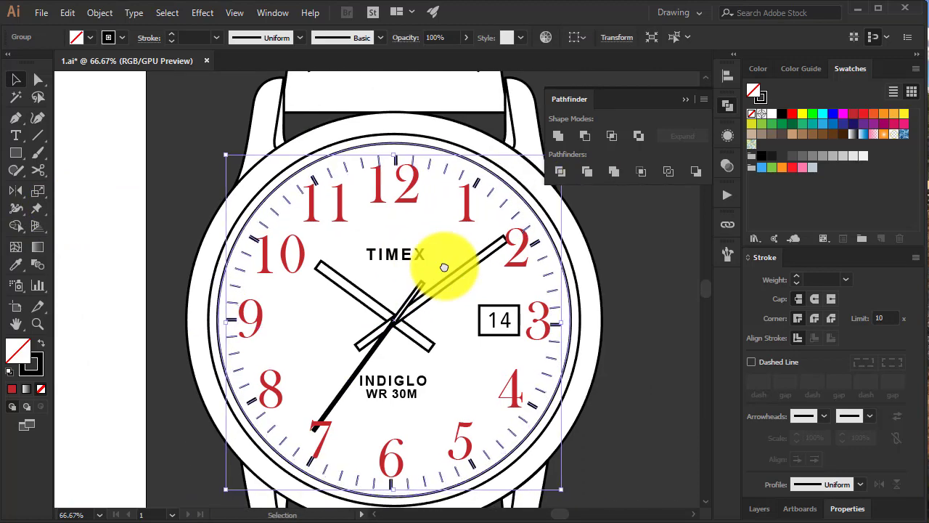
key(Up)
key(Up)
key(Up)
key(Up)
key(Up)
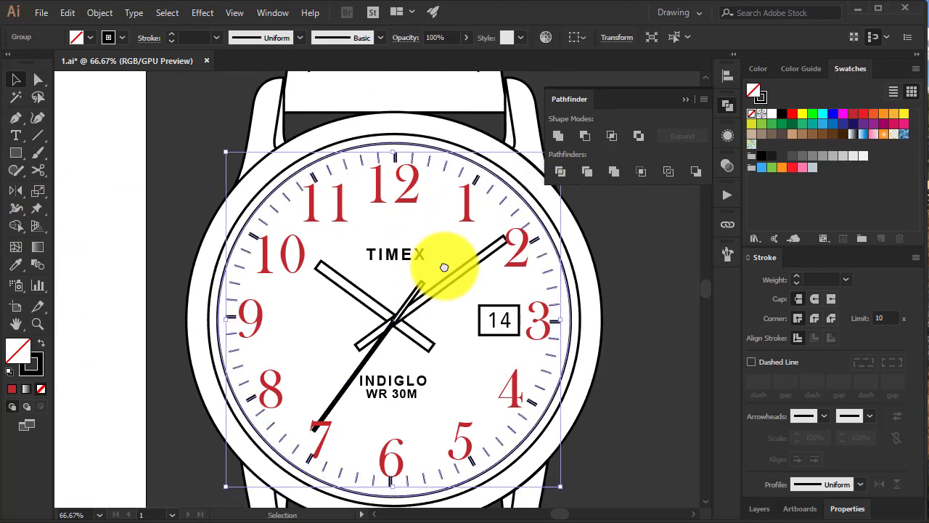
click(652, 210)
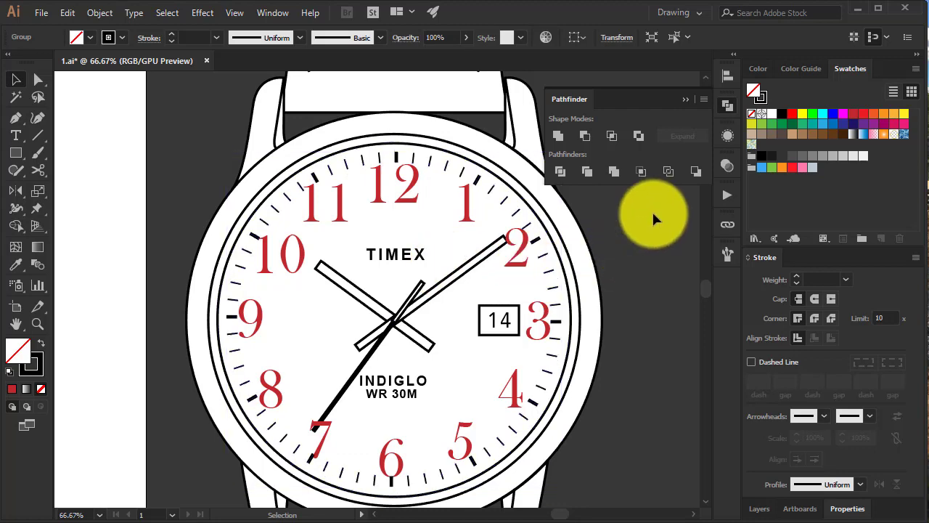
key(ctrl+minus)
key(ctrl+minus)
key(ctrl+minus)
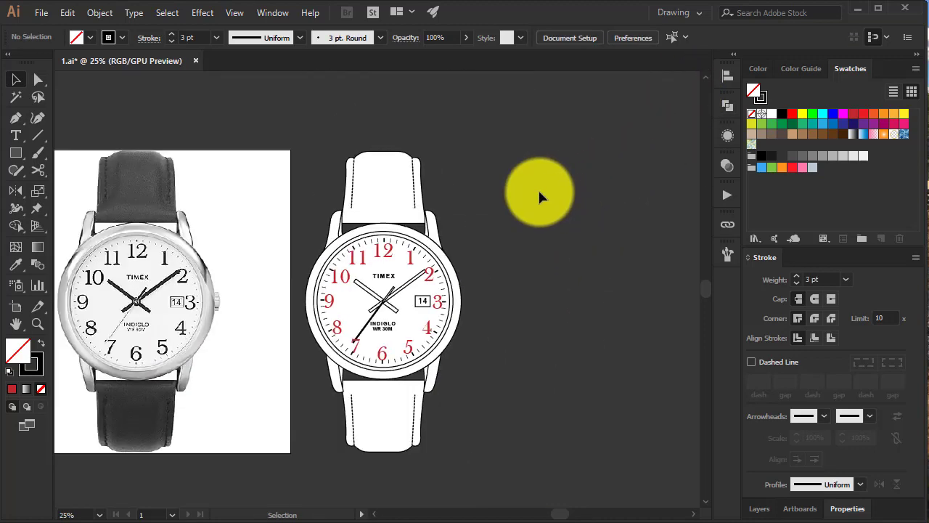
Step: Expand the watch's appearance, then its object, fill and stroke into plain shapes
key(ctrl+a)
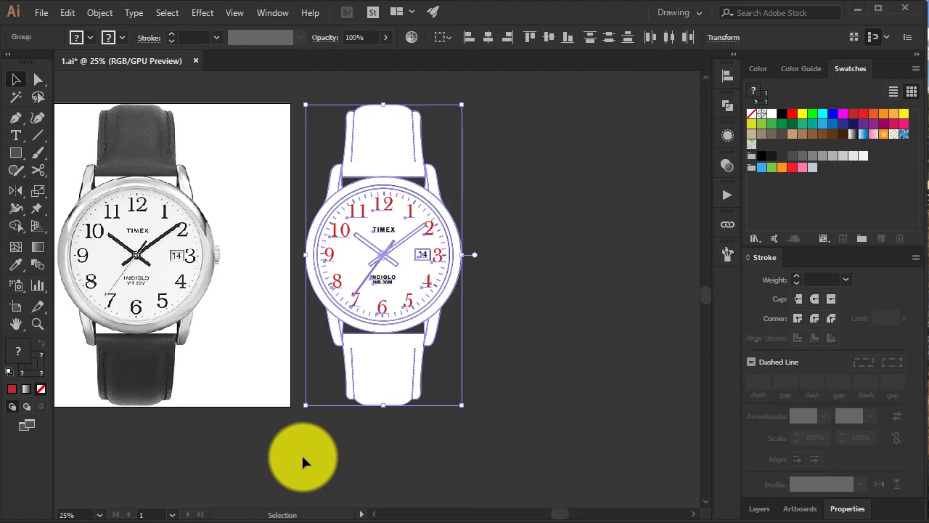
click(108, 13)
click(164, 160)
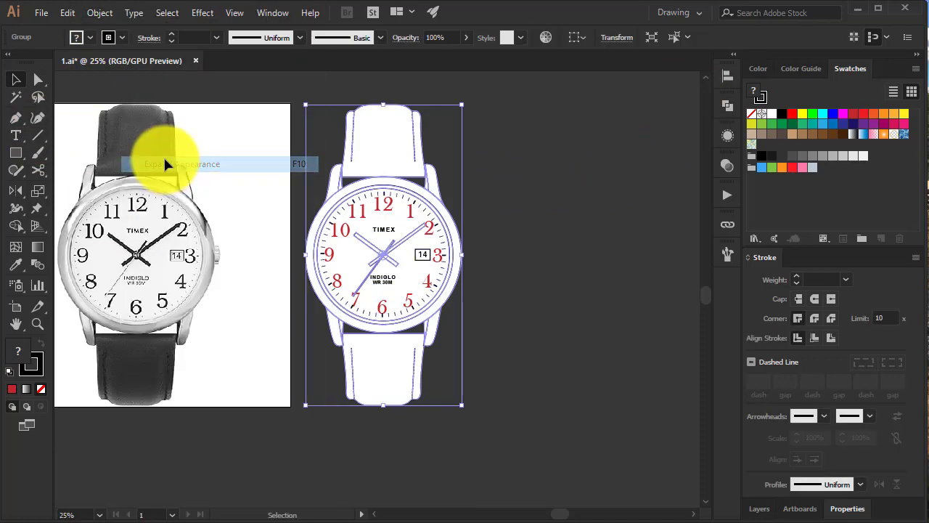
click(481, 77)
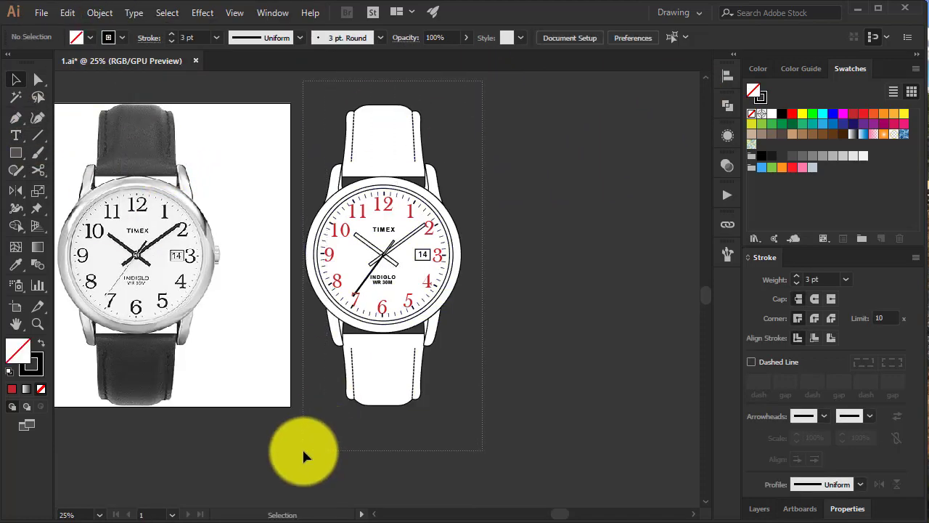
key(ctrl+a)
click(99, 13)
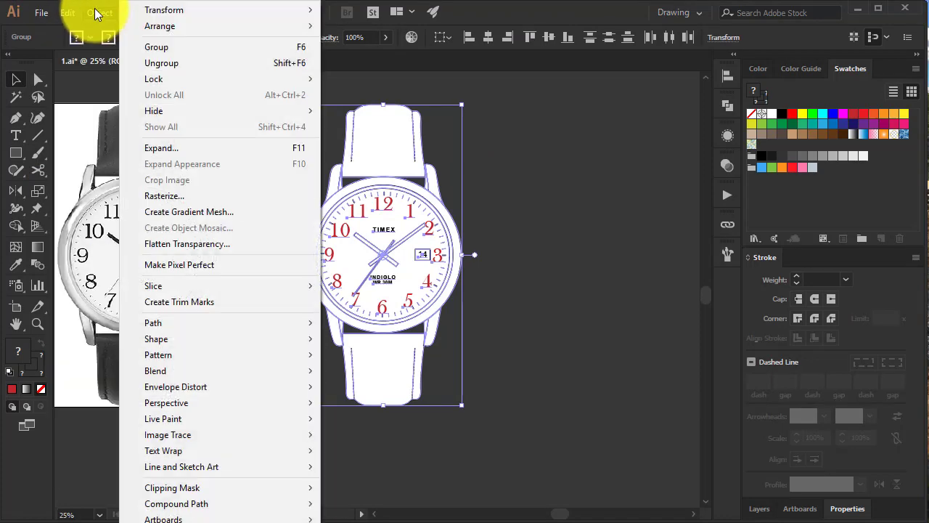
click(232, 149)
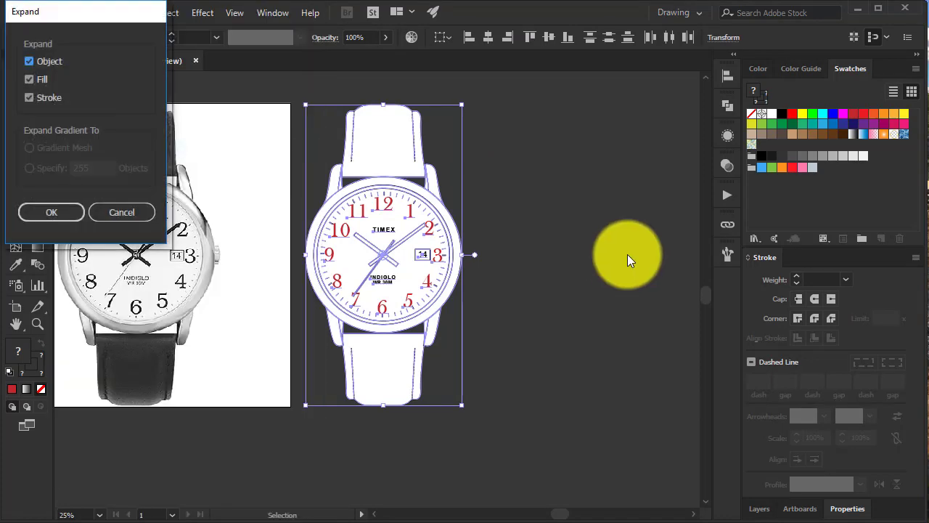
click(45, 212)
click(530, 175)
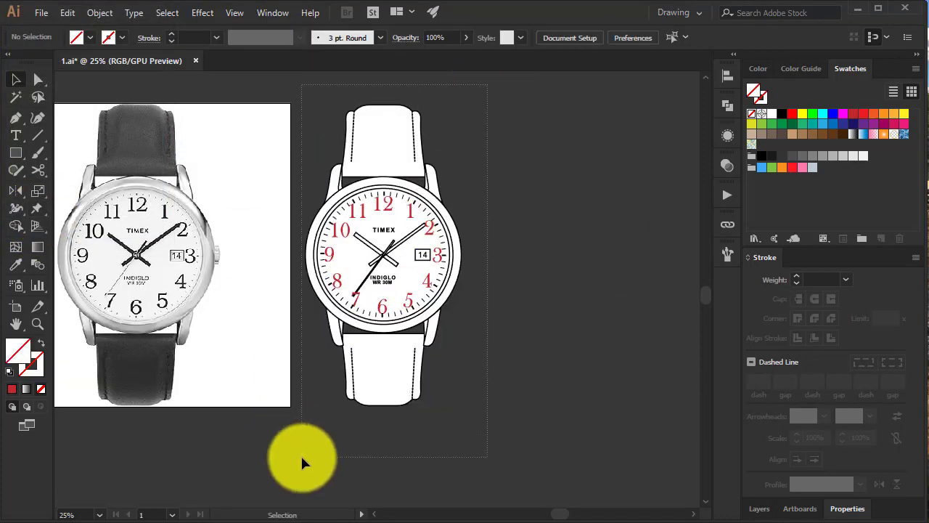
Step: Group all the watch parts into one object and centre both watches in view
key(ctrl+a)
click(99, 13)
click(535, 192)
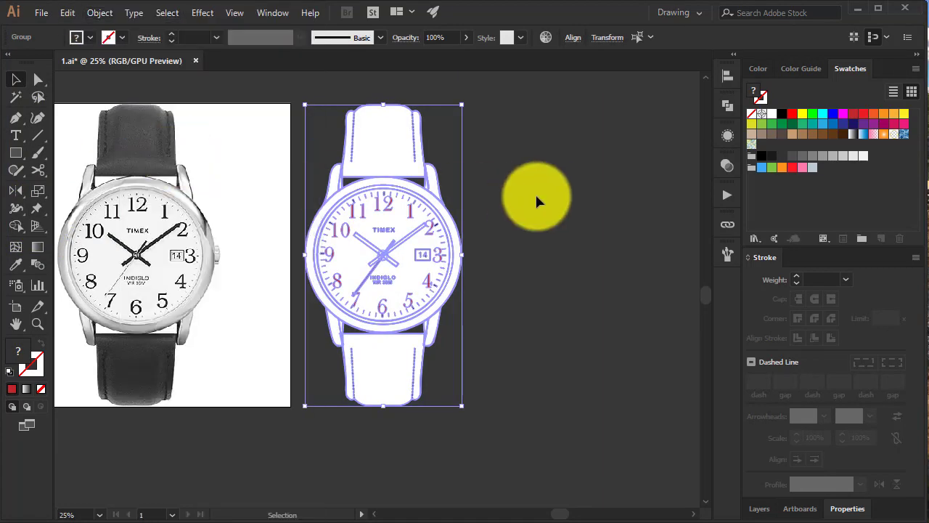
key(ctrl+plus)
mouse_move(483, 193)
mouse_down()
mouse_move(597, 232)
mouse_move(691, 232)
mouse_move(699, 222)
mouse_up()
Step: Recolour the red dial numerals black
click(567, 213)
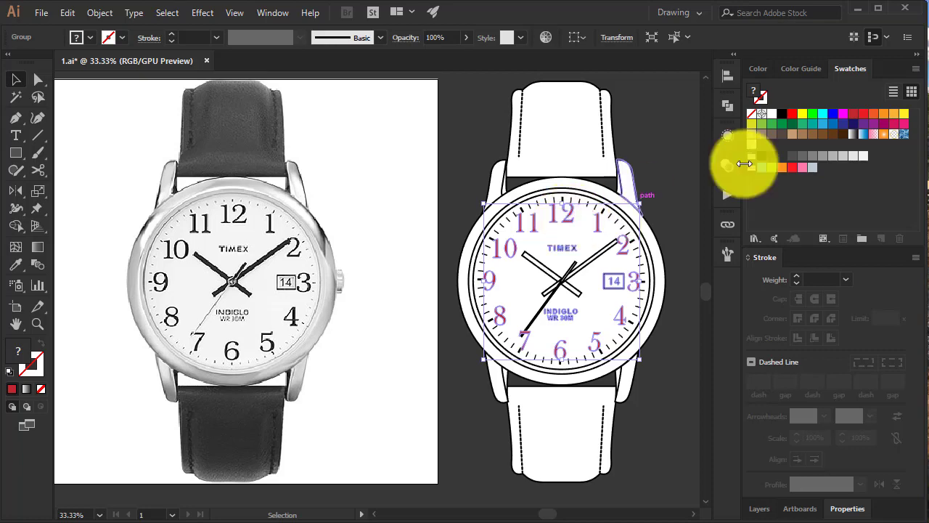
click(670, 137)
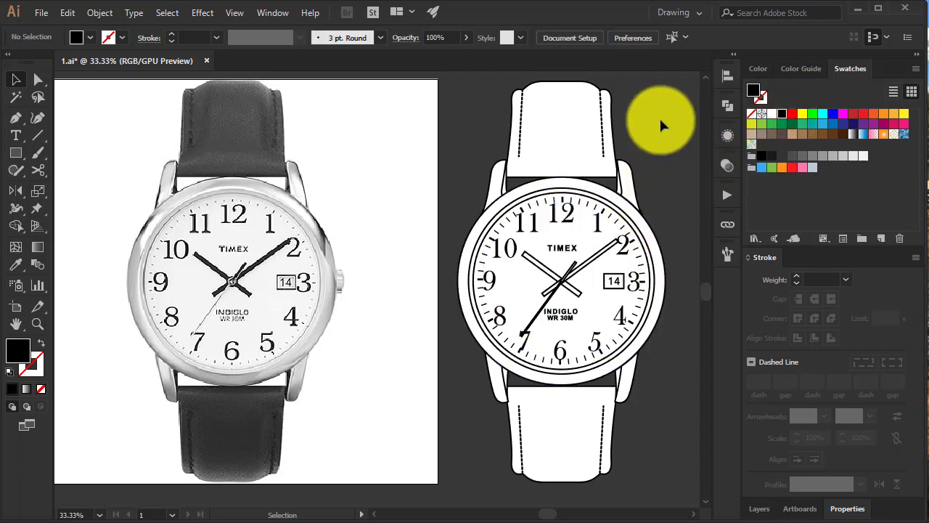
key(ctrl+a)
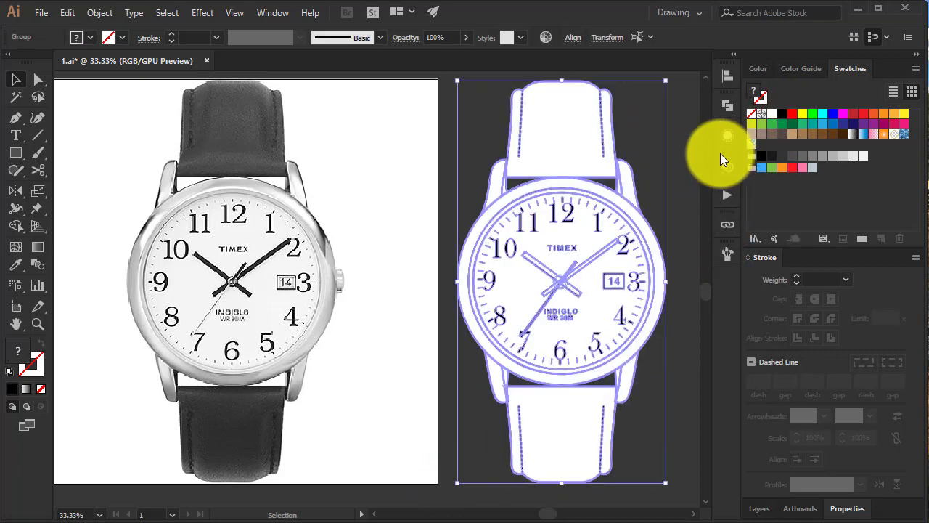
click(673, 146)
Step: Toggle Outline view to check paths, then place a duplicate watch to the right
key(ctrl+y)
key(ctrl+y)
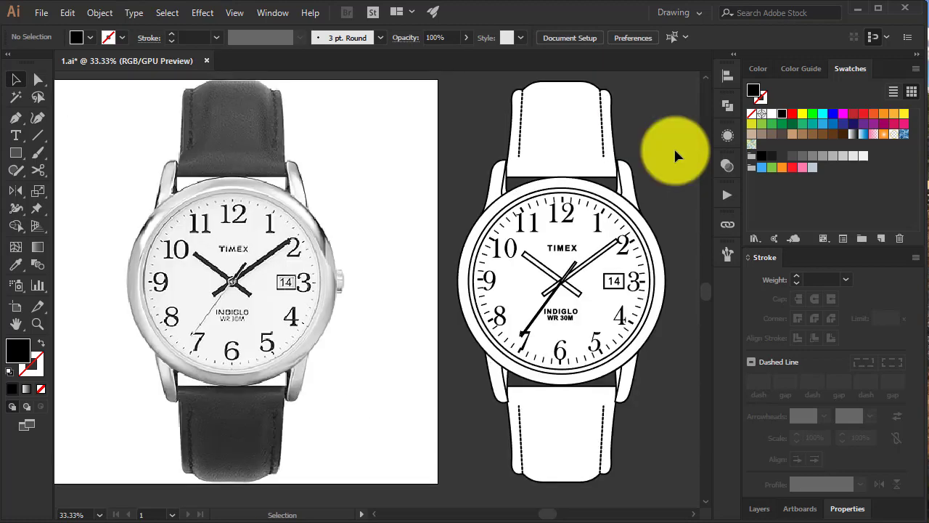
drag(674, 147, 563, 153)
scroll(331, 498, down, 3)
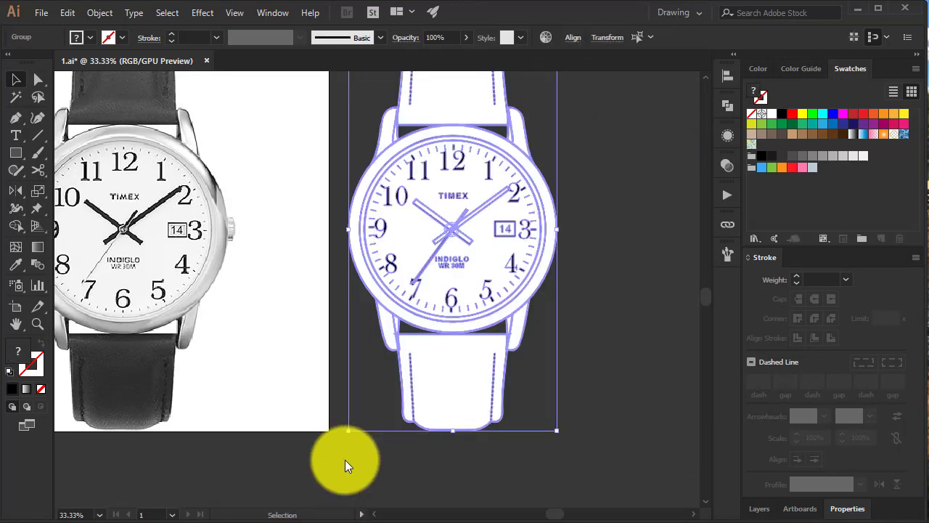
scroll(574, 287, up, 1)
drag(574, 286, 372, 317)
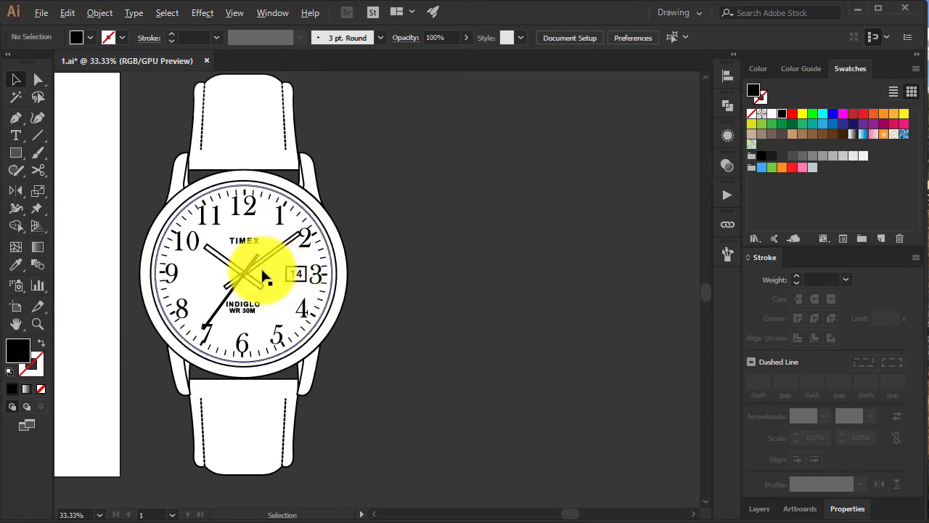
drag(266, 265, 496, 264)
click(669, 142)
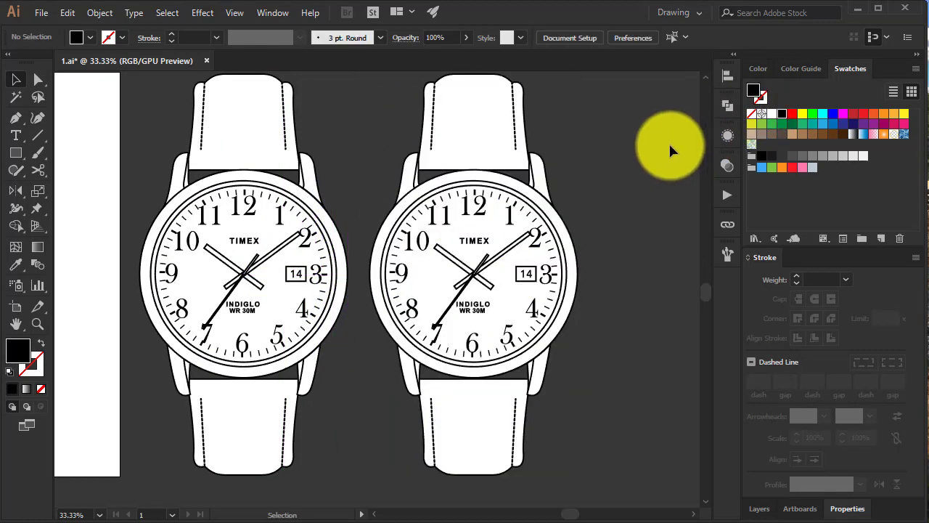
Step: Isolate the copied watch, zoom in, and select its hands and dial groups
double_click(535, 242)
scroll(578, 263, up, 2)
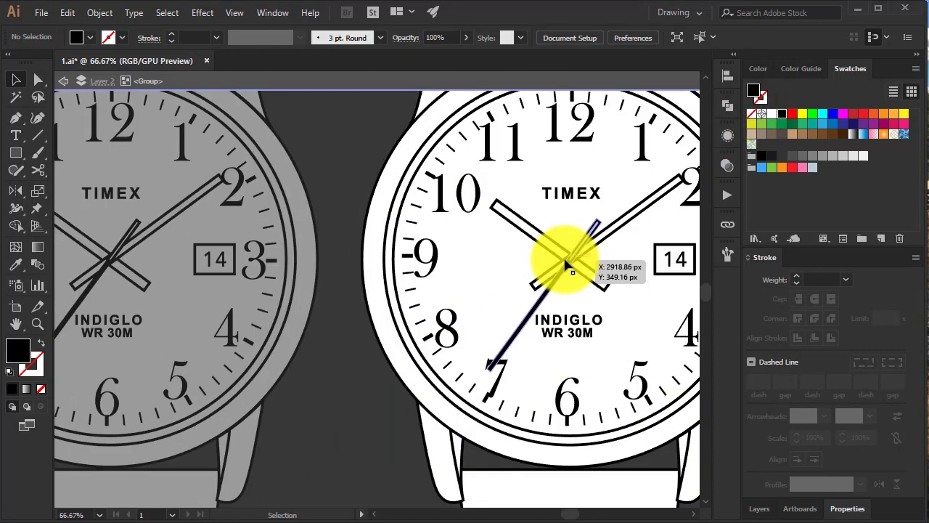
click(427, 296)
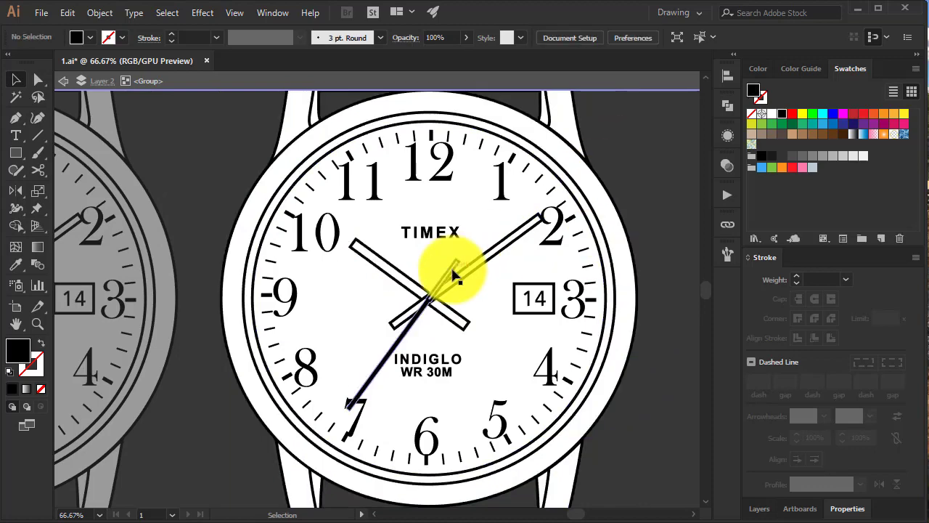
click(450, 273)
click(634, 190)
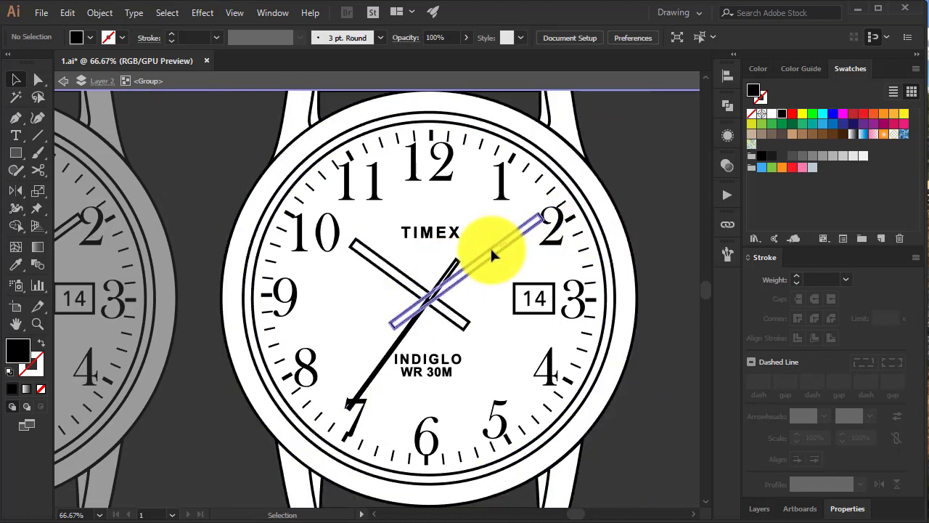
click(444, 263)
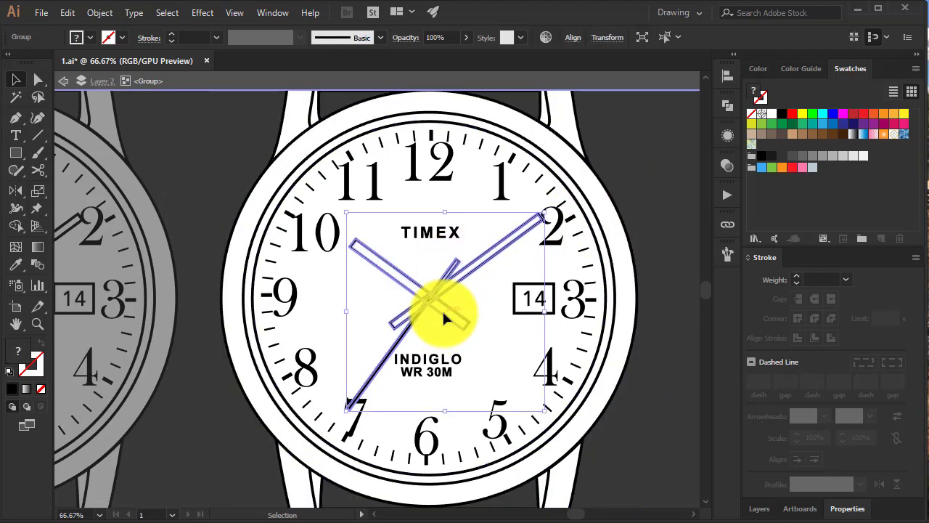
click(639, 167)
click(562, 231)
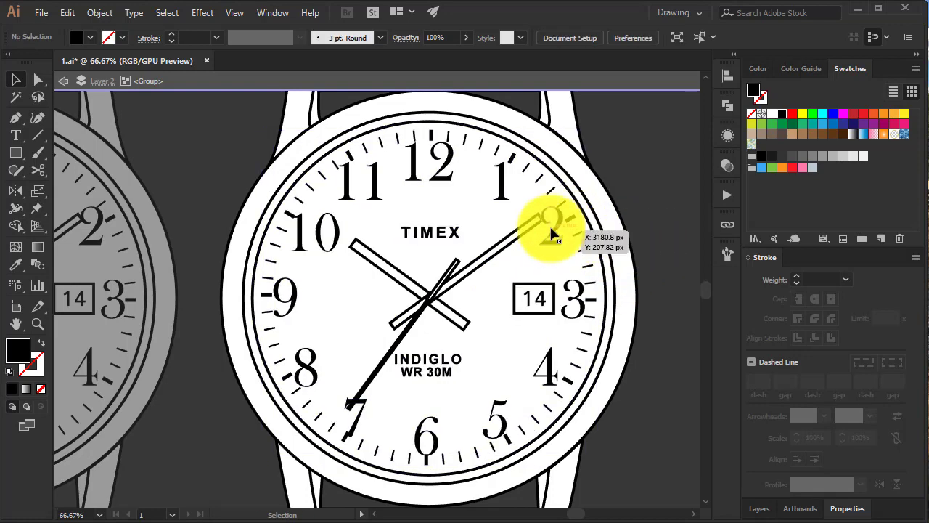
Step: Try moving the dial and hands groups, undoing each move
drag(639, 254, 335, 240)
key(ctrl+z)
drag(433, 308, 245, 307)
key(ctrl+z)
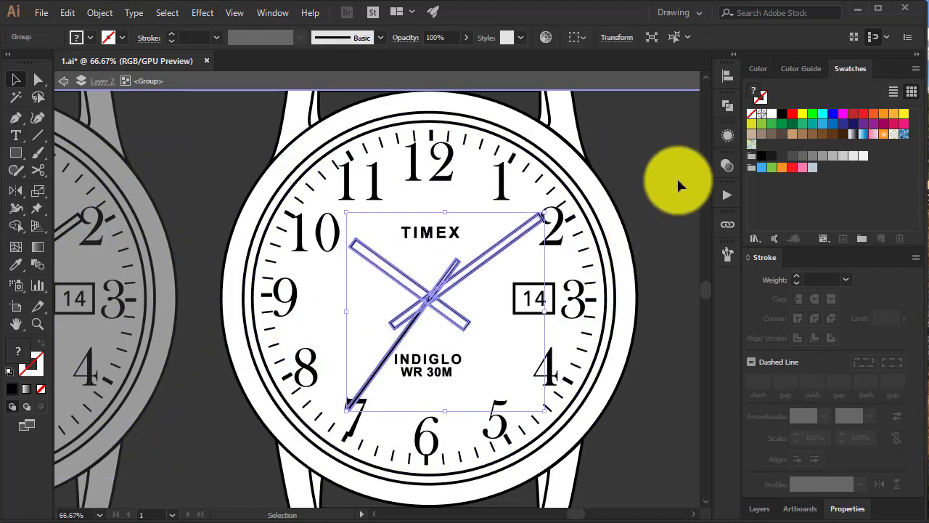
key(ctrl+z)
drag(424, 235, 561, 260)
Step: Undo the dial move, zoom out, and exit isolation mode
key(ctrl+z)
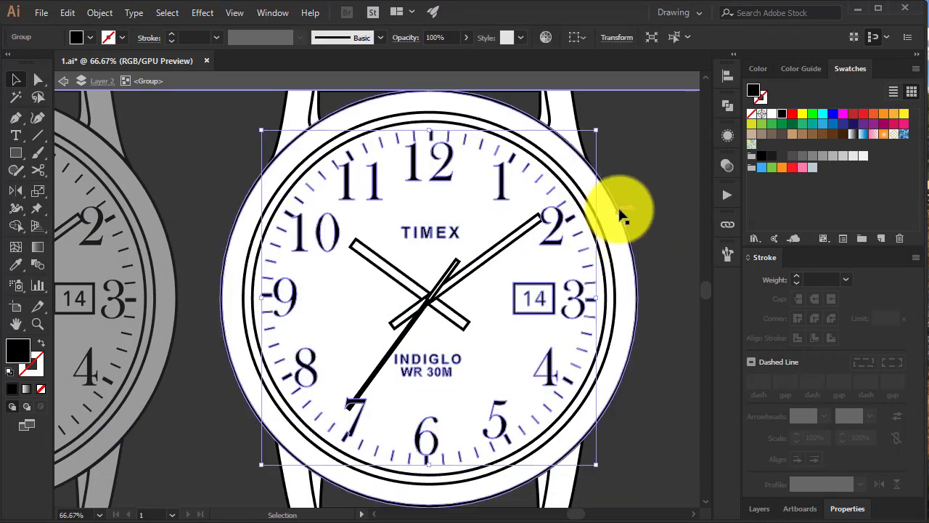
key(ctrl+minus)
key(ctrl+minus)
click(573, 221)
key(ctrl+minus)
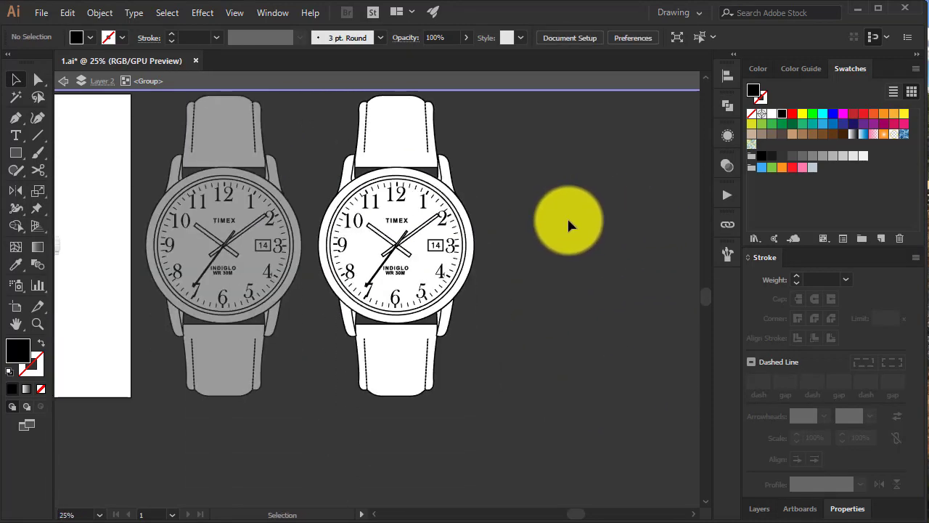
drag(502, 194, 518, 236)
key(Escape)
Step: Move the line-art watch beside the photo far to the left
click(445, 259)
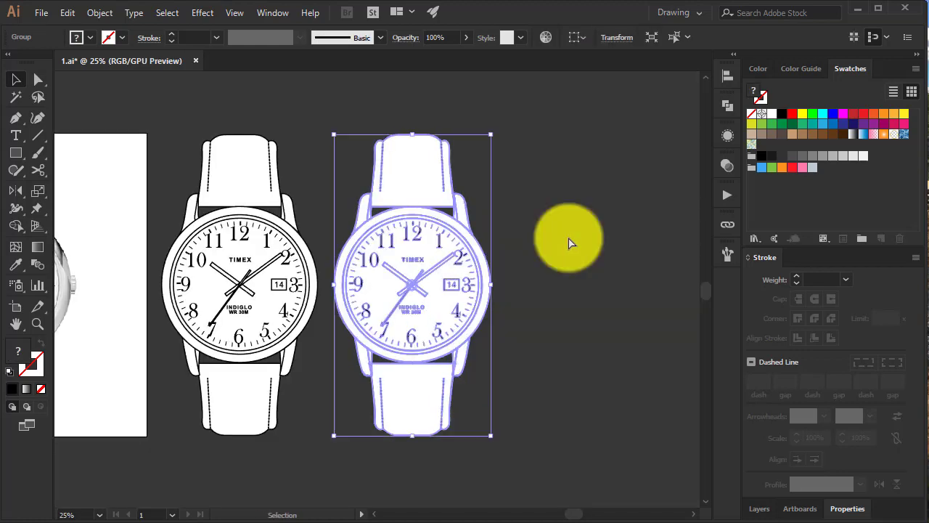
click(570, 243)
mouse_move(518, 269)
mouse_down()
mouse_move(668, 242)
mouse_move(626, 255)
mouse_move(751, 260)
mouse_up()
click(443, 242)
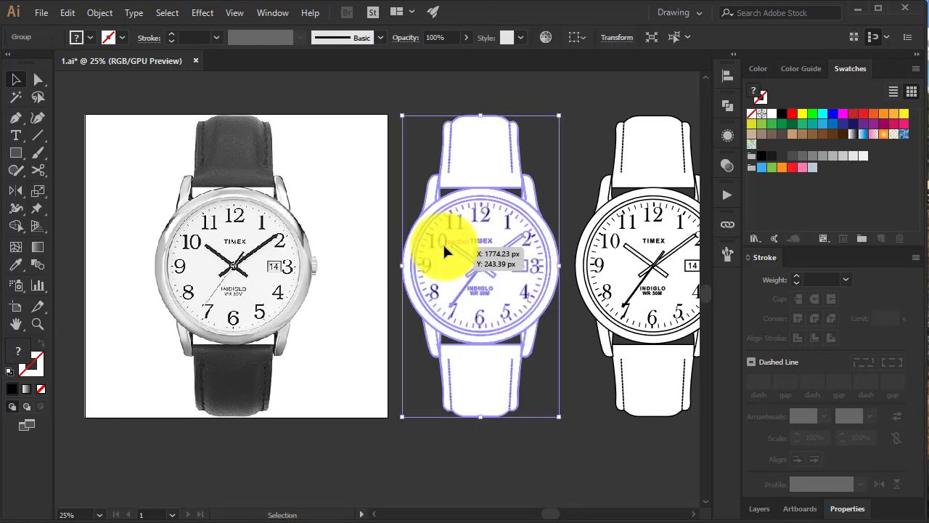
key(ctrl+minus)
key(ctrl+minus)
key(ctrl+minus)
drag(386, 299, 94, 286)
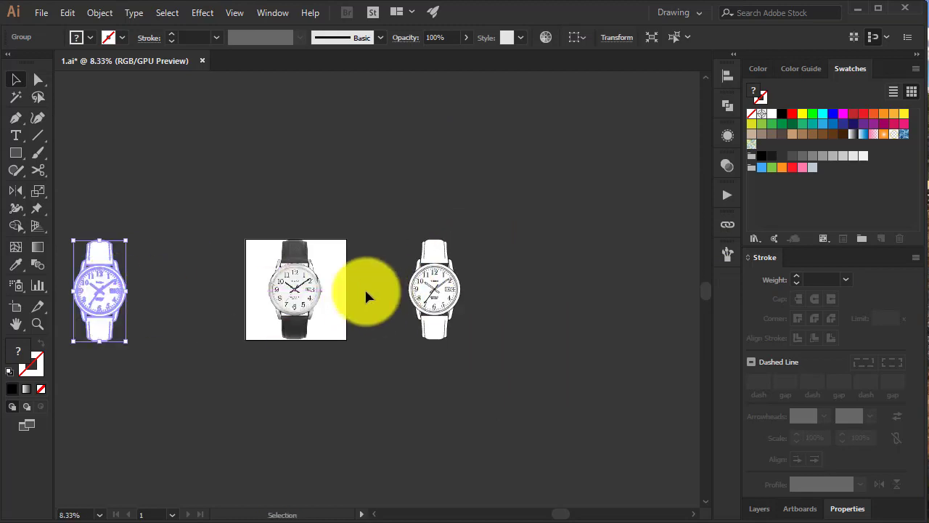
Step: Extend Artboard 6's right and top edges around the photo and line-art watch, then fit it in the window
click(313, 287)
key(shift+o)
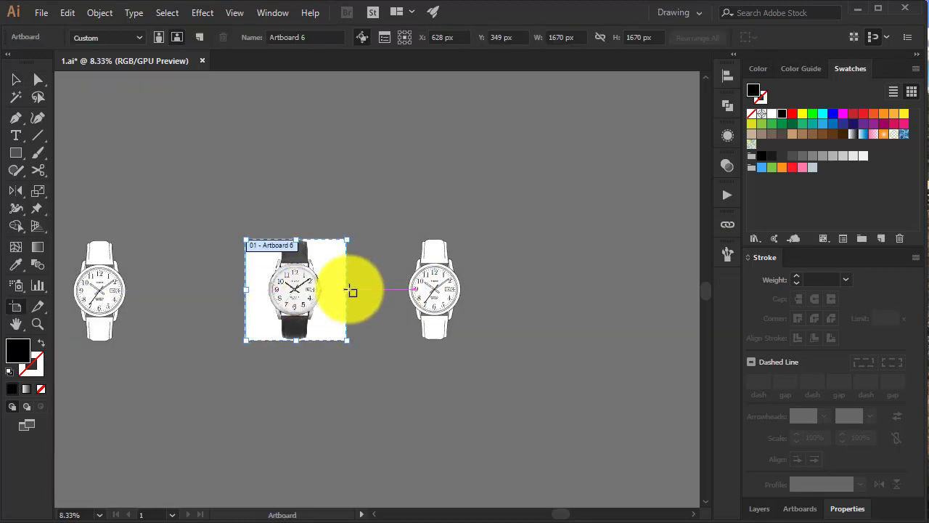
mouse_move(347, 290)
mouse_down()
mouse_move(429, 306)
mouse_move(358, 286)
mouse_up()
key(v)
click(417, 285)
key(shift+o)
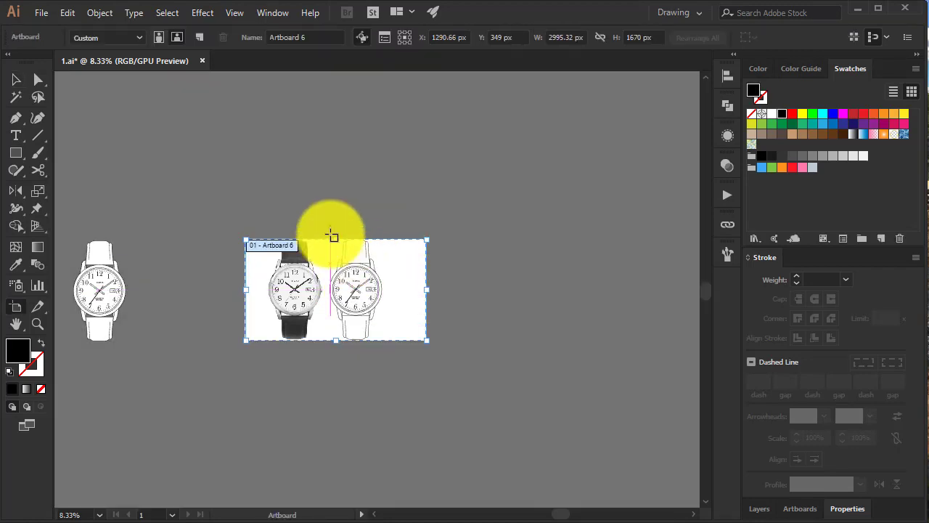
drag(336, 240, 339, 227)
drag(427, 290, 450, 292)
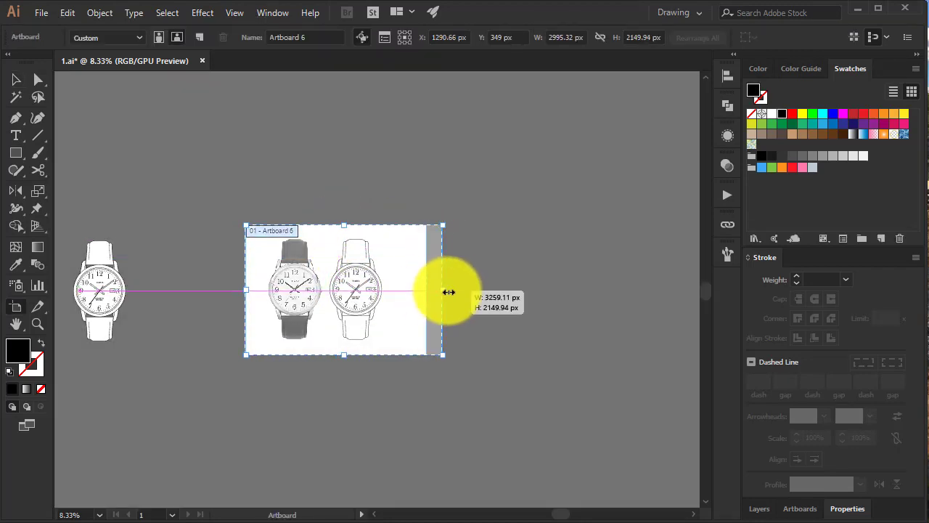
key(v)
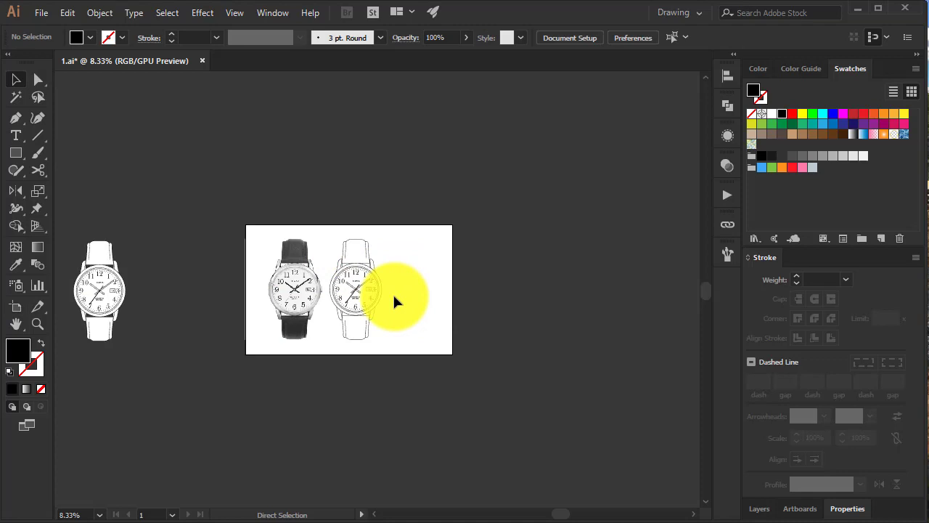
key(ctrl+0)
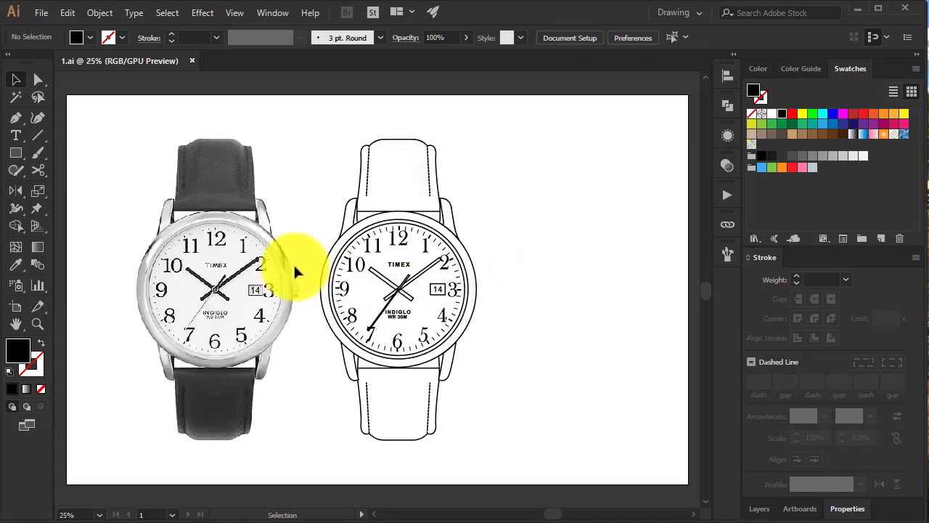
Step: Place a copy of the line-art watch to the right and select its inner dial circle
mouse_move(388, 253)
mouse_down()
mouse_move(565, 253)
mouse_move(541, 253)
mouse_up()
key(ctrl+shift+a)
click(590, 258)
click(798, 68)
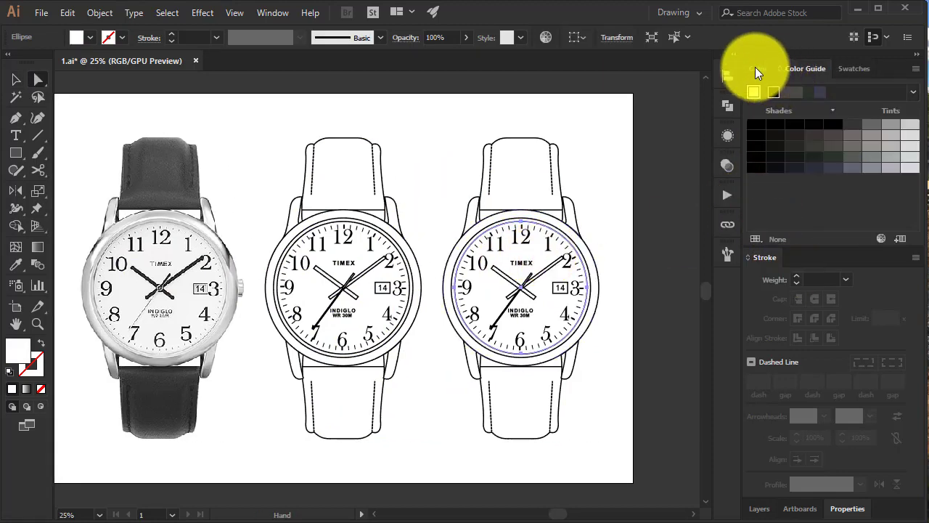
Step: Switch to the Work Bench workspace and reset its panel layout
click(700, 12)
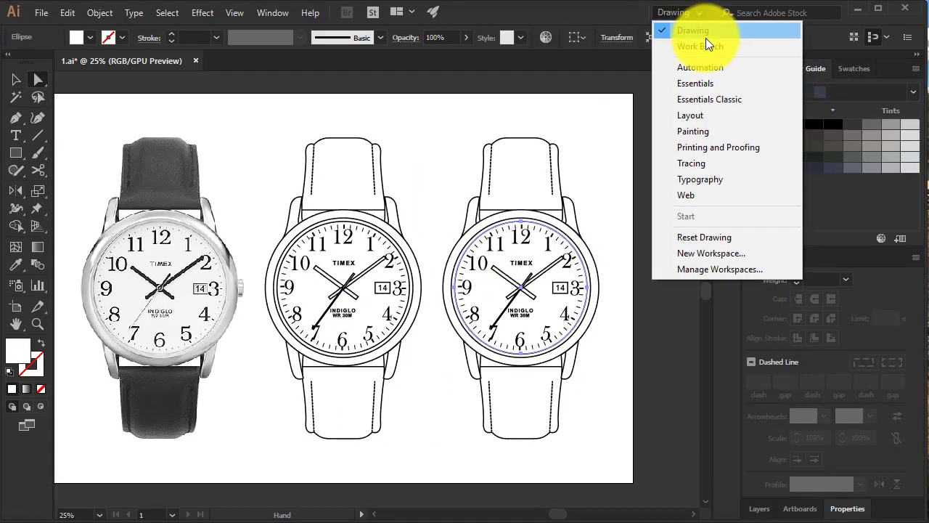
click(705, 35)
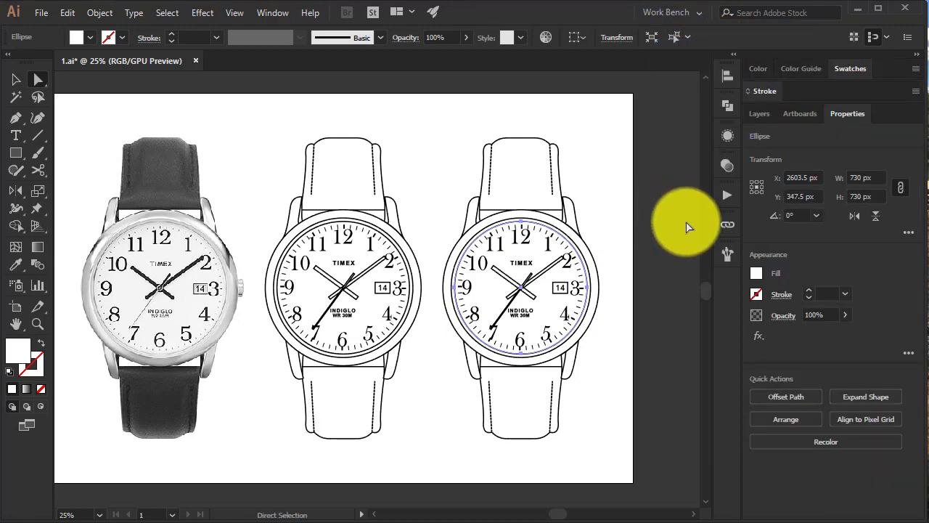
click(760, 114)
click(694, 13)
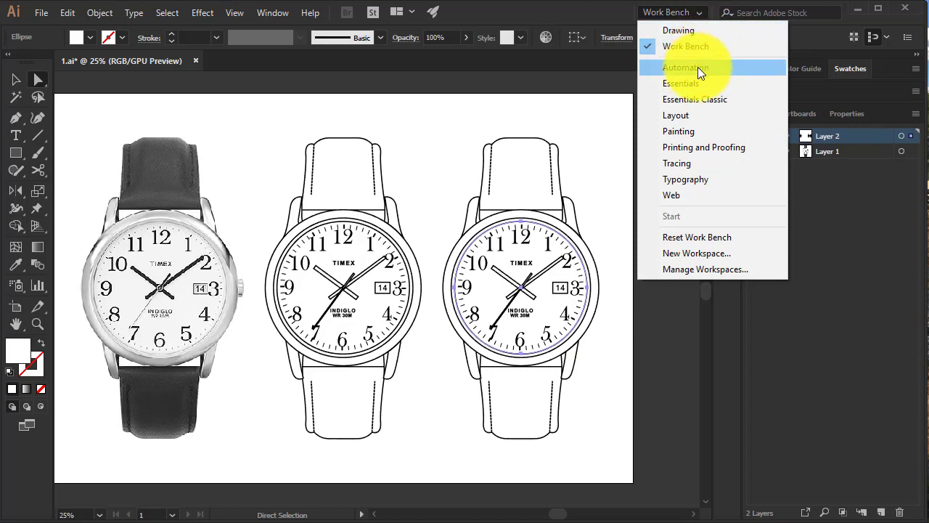
click(693, 47)
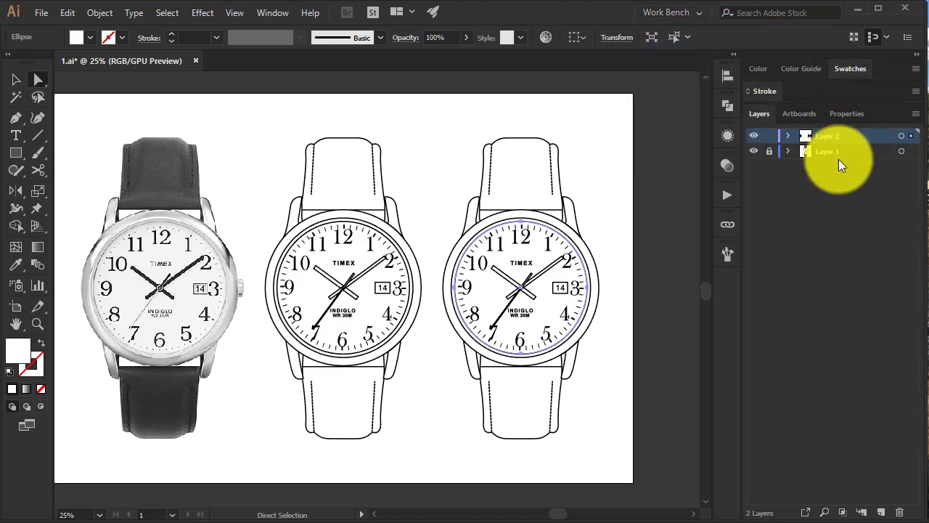
Step: Expand the Stroke panel options and bring up the Window menu
click(763, 89)
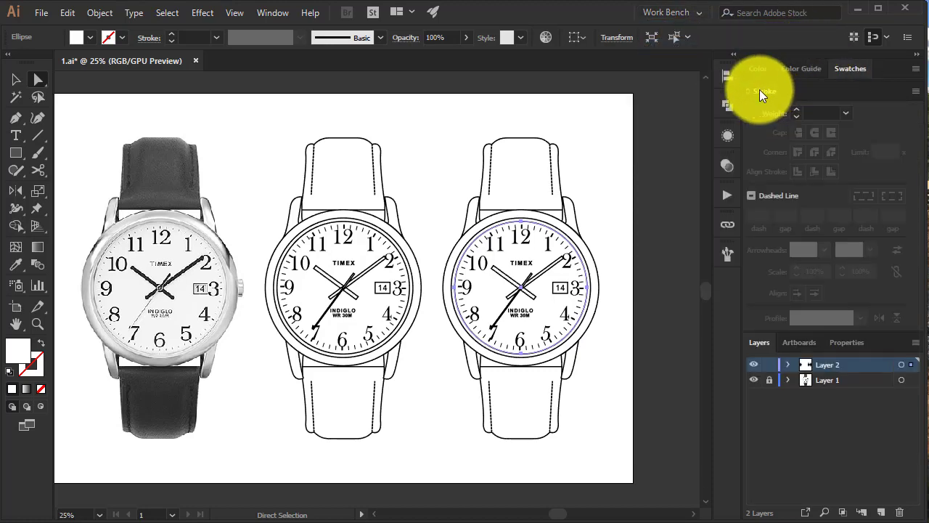
click(700, 13)
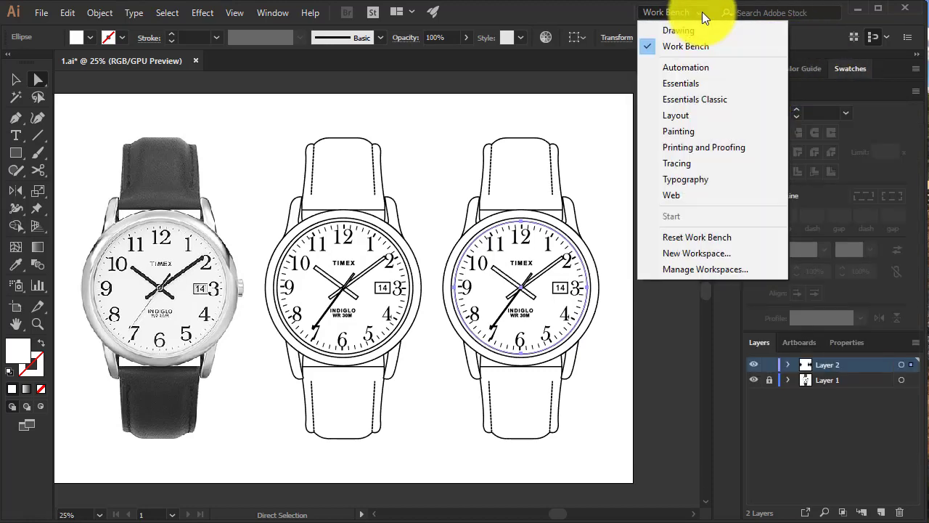
click(654, 331)
click(272, 12)
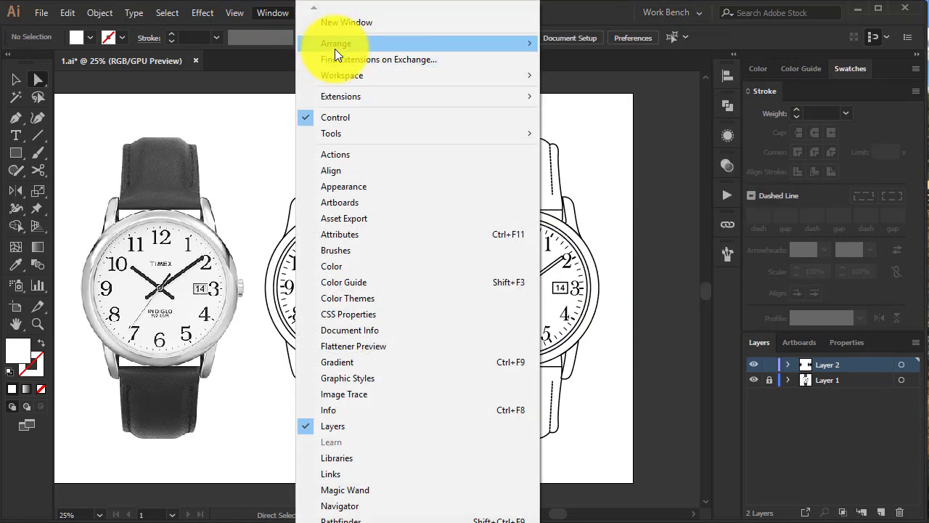
Step: Dock the Gradient panel and give the shaded watch's dial a radial gradient
click(373, 360)
drag(464, 231, 824, 92)
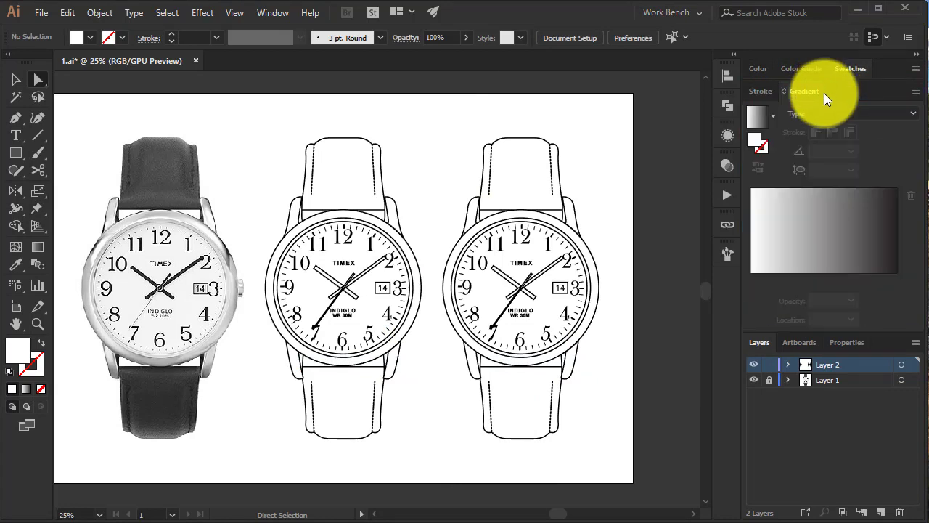
click(525, 266)
click(815, 247)
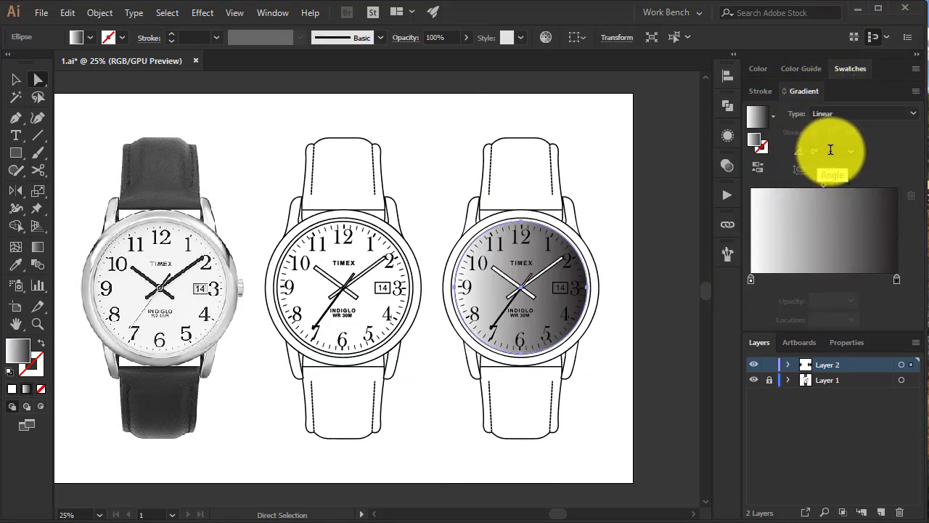
click(863, 113)
click(859, 146)
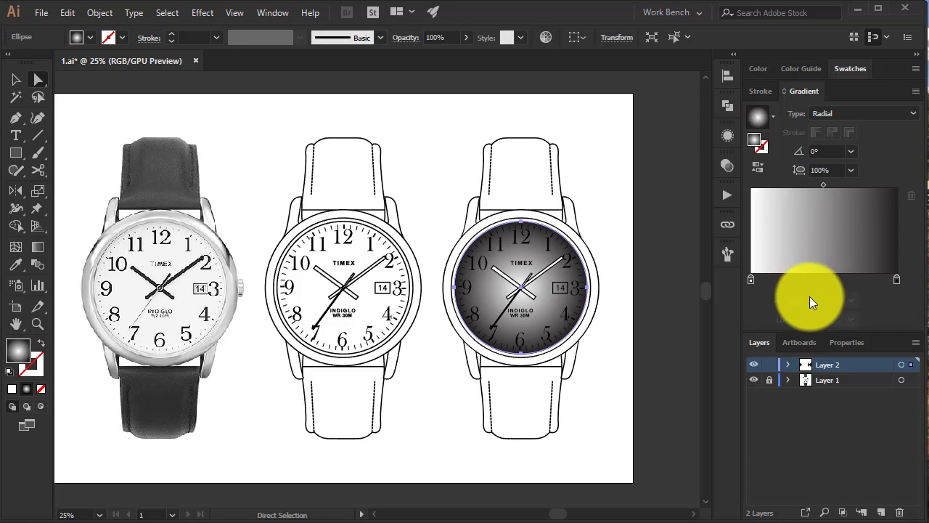
Step: Set the gradient stops to white and light grey, with the midpoint pushed toward the rim
double_click(749, 279)
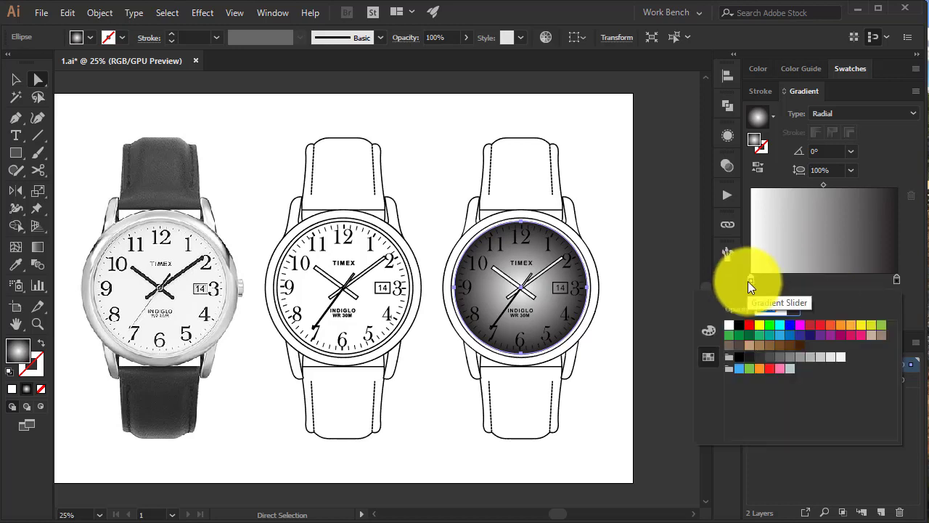
click(830, 356)
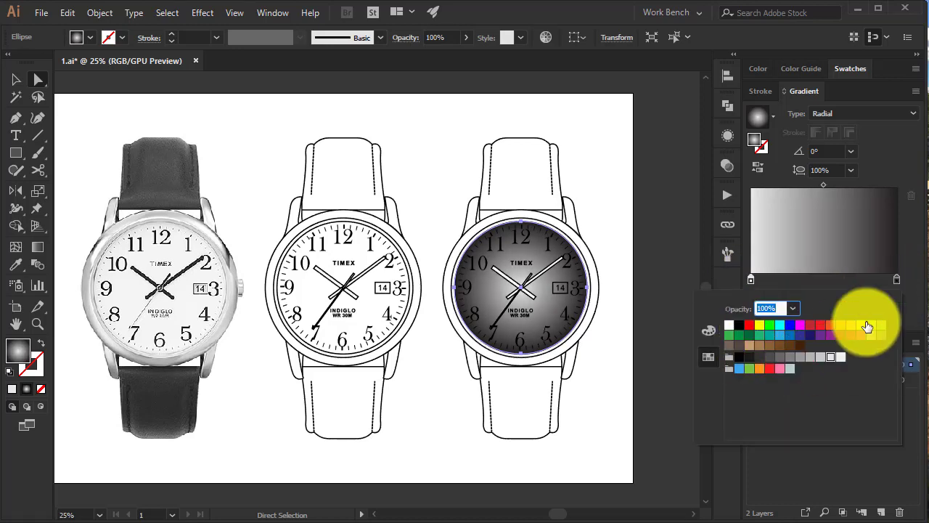
double_click(897, 280)
click(820, 356)
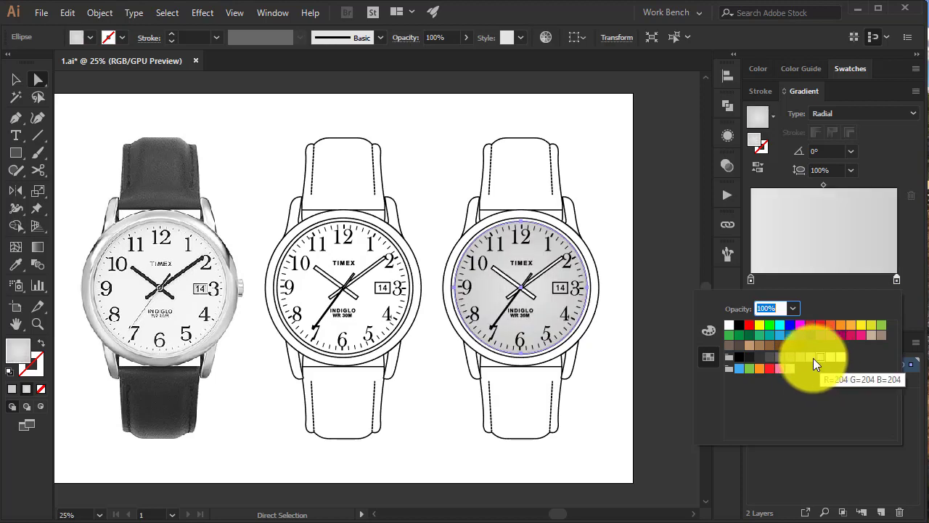
click(813, 357)
drag(823, 185, 880, 184)
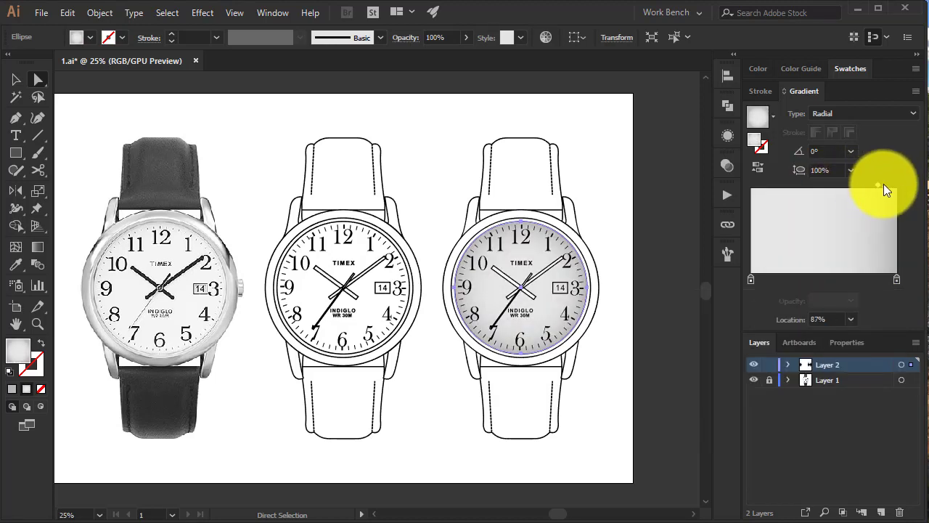
click(618, 247)
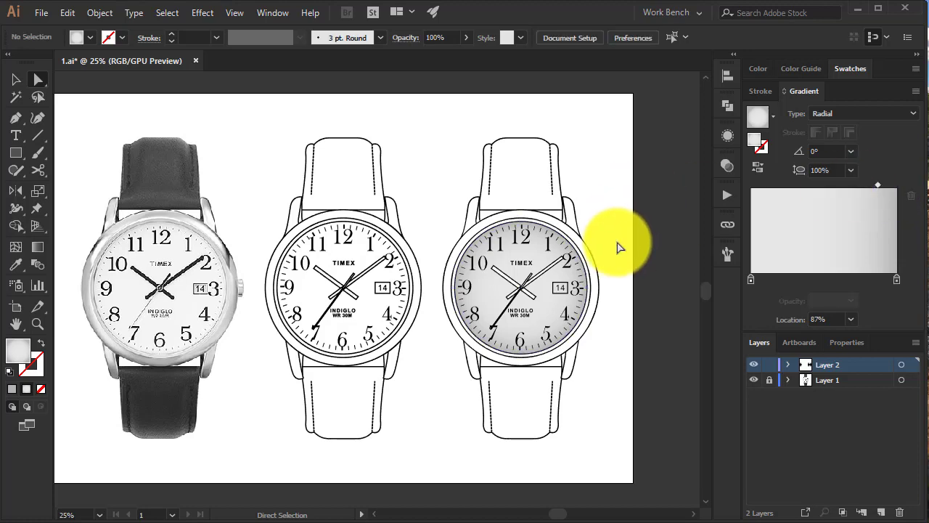
key(ctrl+plus)
mouse_move(585, 283)
mouse_down()
mouse_move(662, 282)
mouse_move(535, 290)
mouse_move(597, 307)
mouse_up()
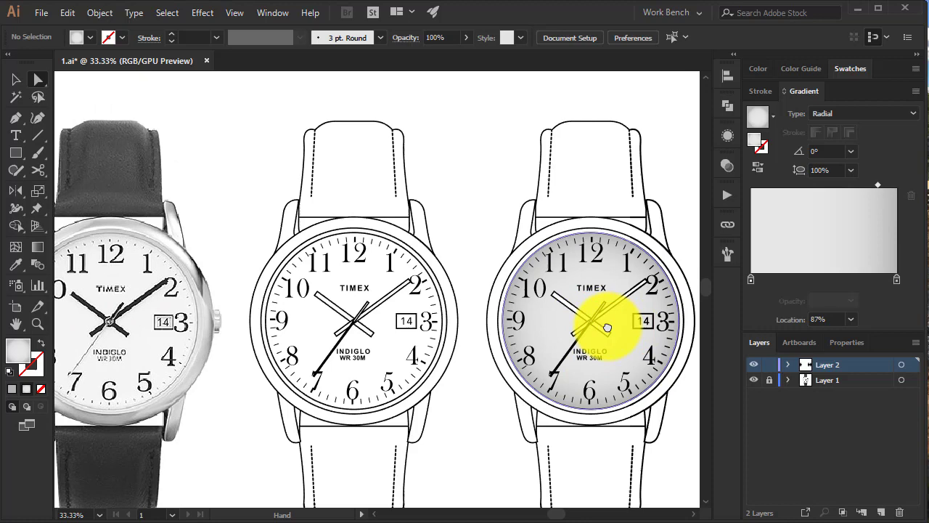
Step: Fill the shaded watch's strap with the black sampled from the photo's strap
click(573, 182)
scroll(574, 341, down, 3)
key(i)
click(218, 316)
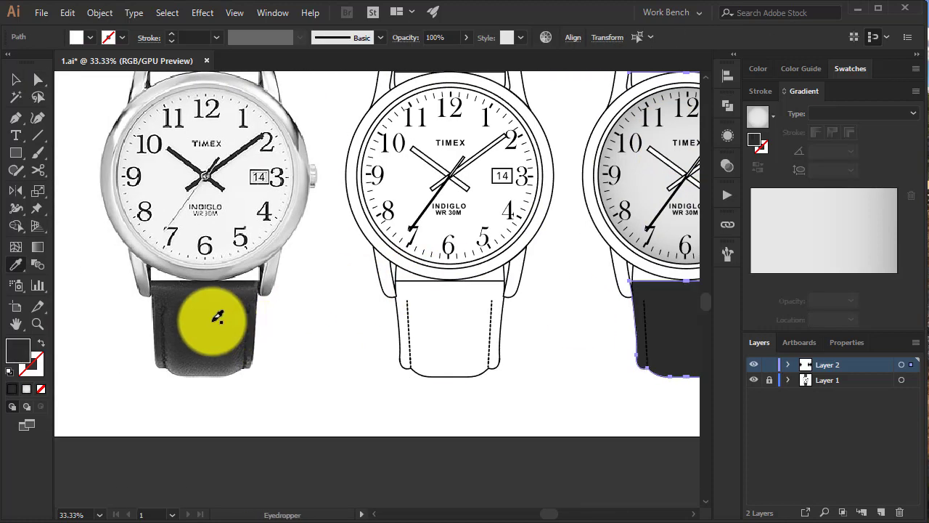
Step: Draw a square below the photo and fill it with the dark strap colour
key(m)
scroll(210, 349, down, 1)
drag(130, 340, 185, 394)
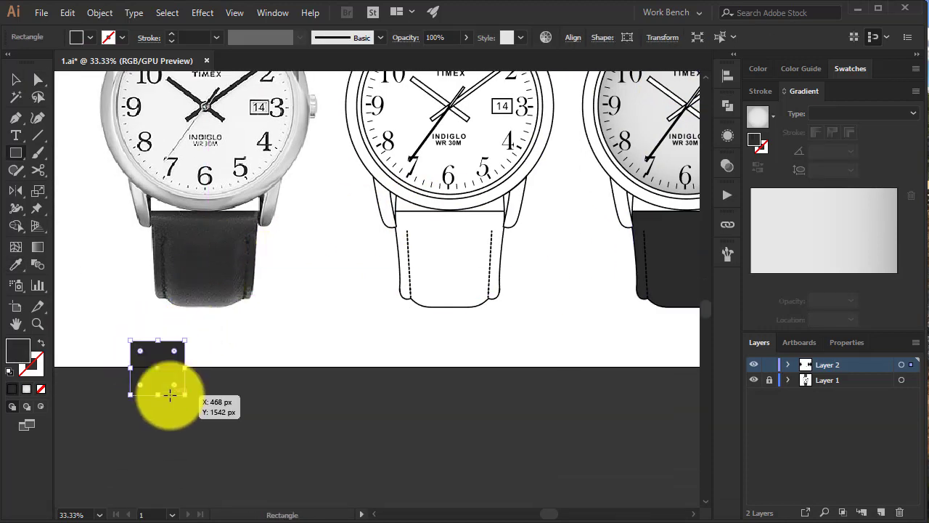
key(i)
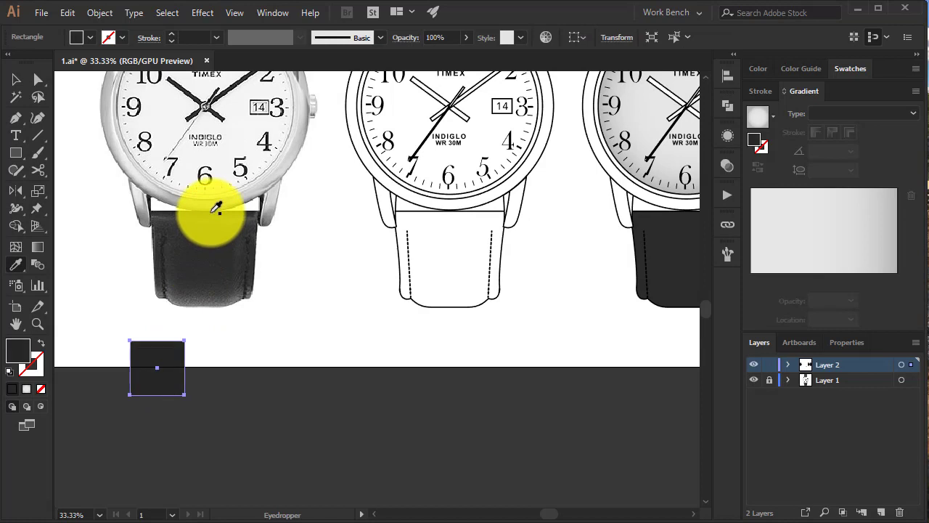
click(209, 206)
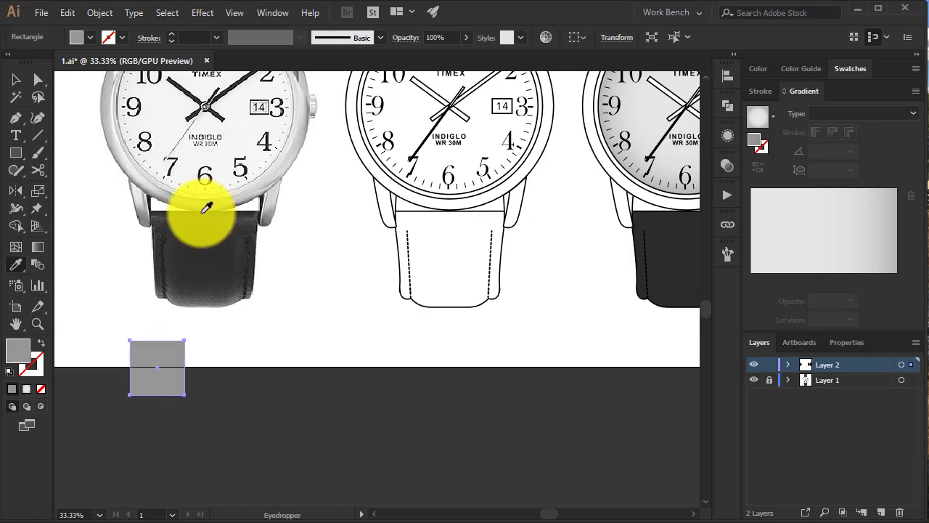
click(207, 208)
Step: Duplicate the square into a row of four and give the second a lighter strap grey
key(v)
drag(181, 365, 219, 368)
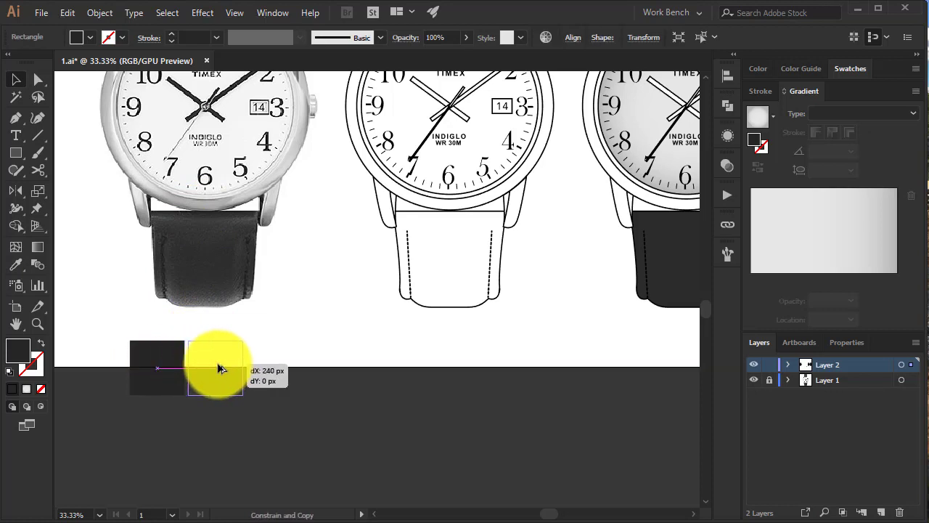
drag(219, 368, 330, 365)
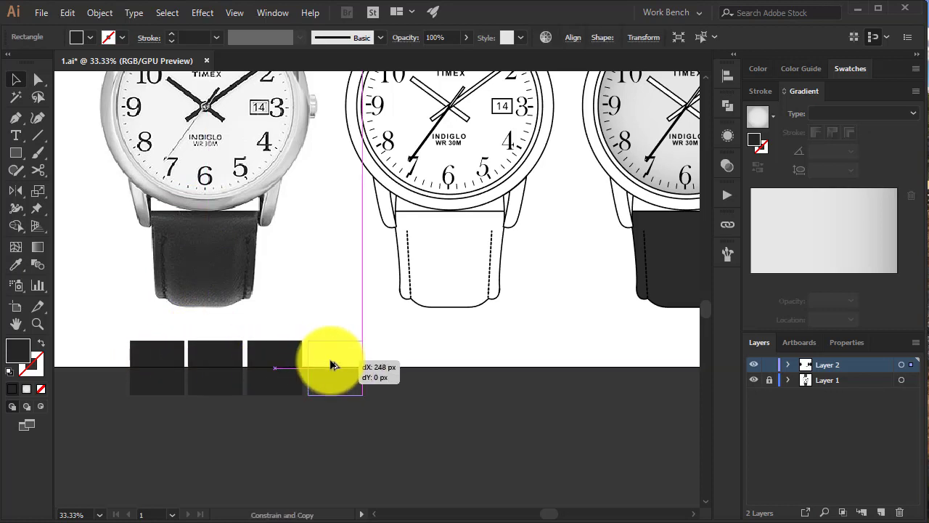
click(196, 363)
key(i)
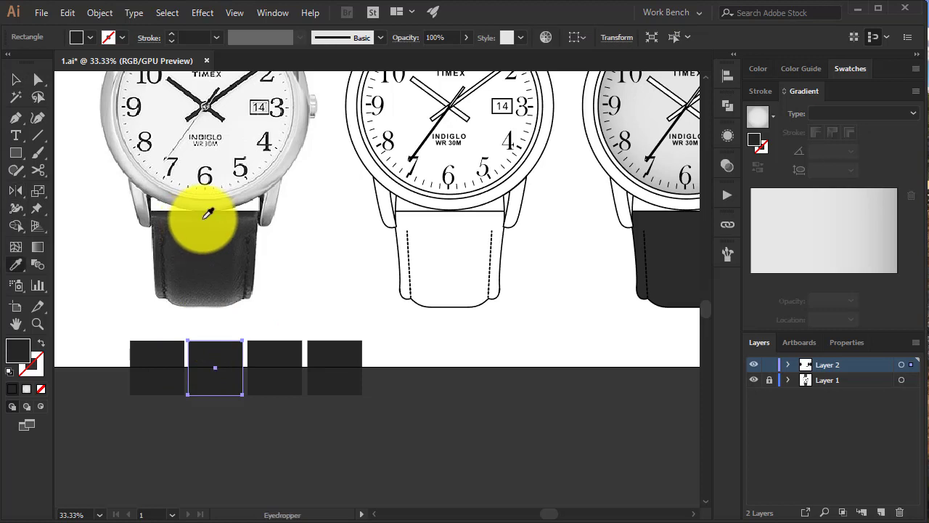
click(208, 214)
Step: Sample strap greys into the remaining squares, then select all four squares
key(v)
click(267, 355)
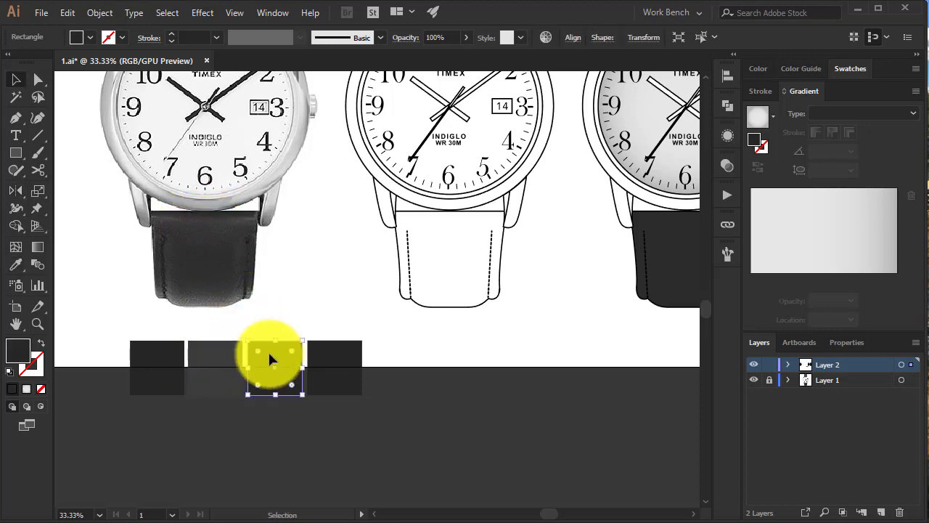
key(i)
key(v)
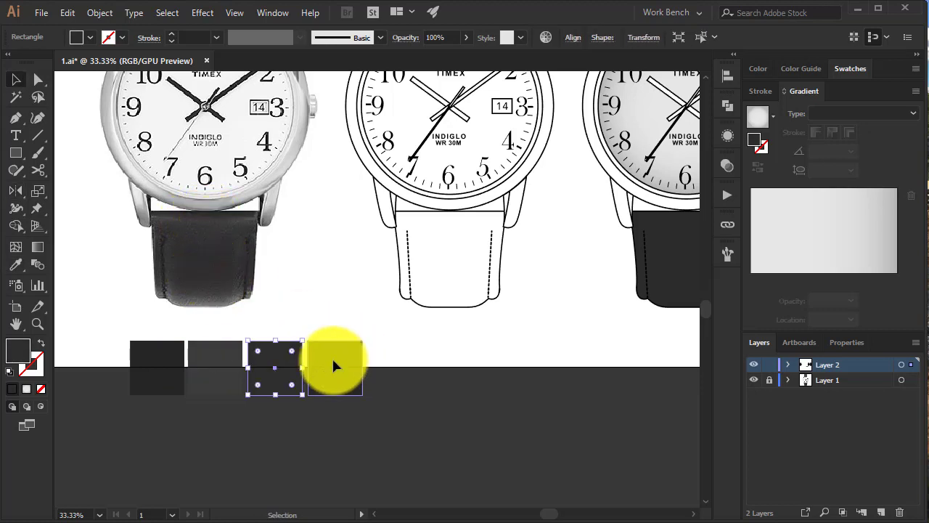
click(332, 357)
key(i)
click(206, 296)
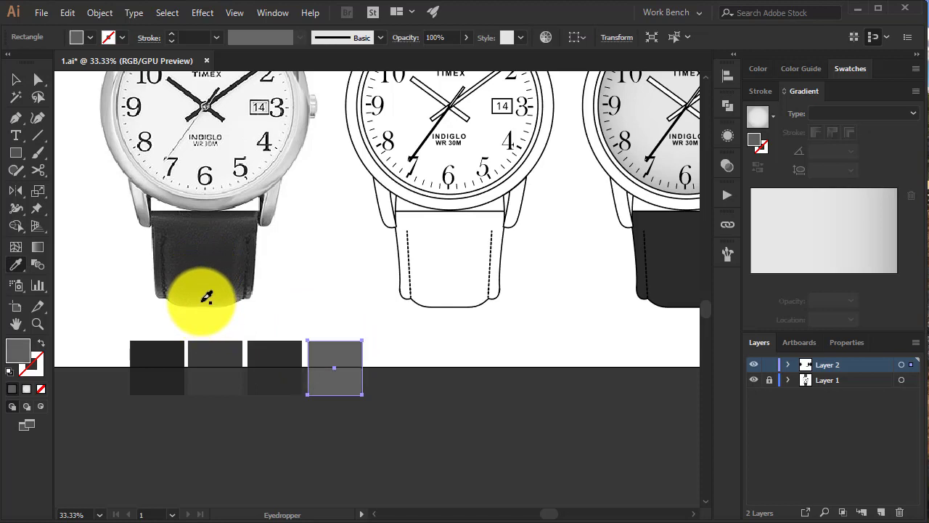
key(v)
click(318, 405)
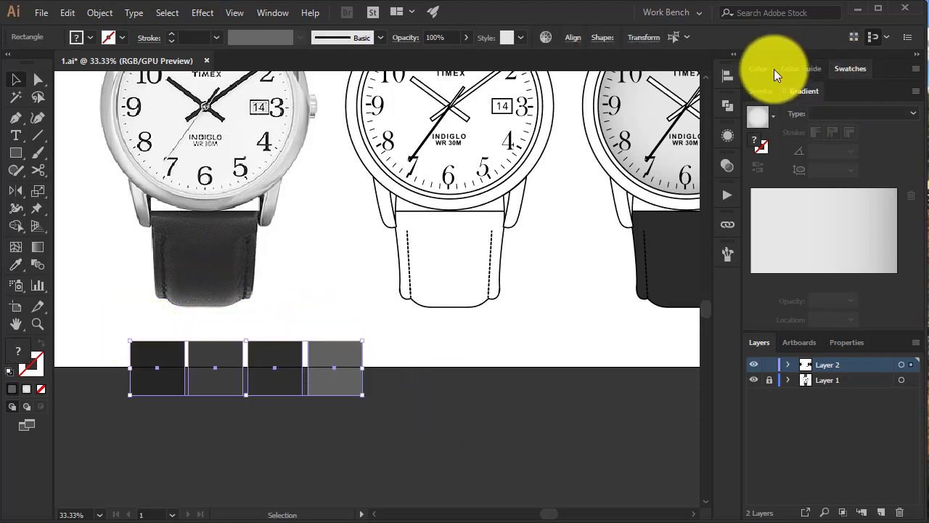
click(774, 68)
Step: Save the four strap-tone squares as a new colour group
click(867, 201)
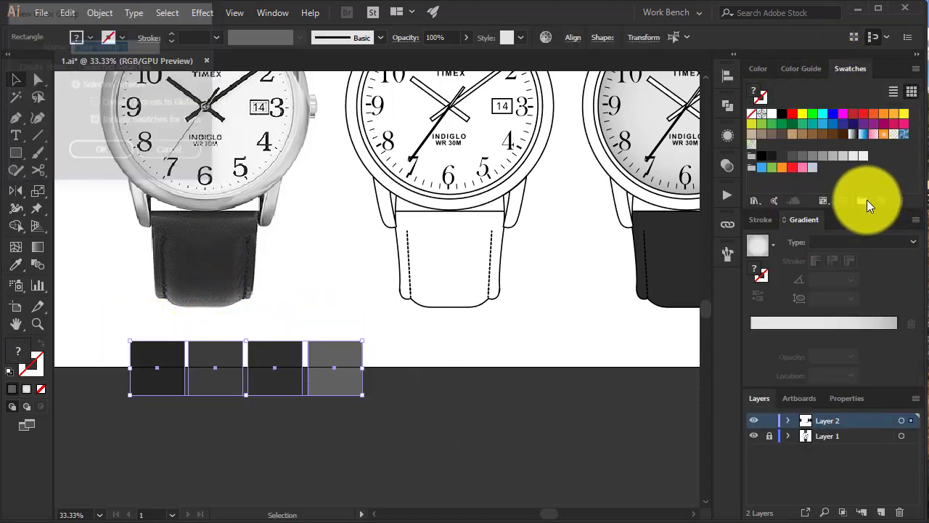
click(449, 395)
scroll(435, 348, right, 3)
Step: Fill the lower strap with a gradient of dark, grey, dark and dark stops
key(a)
click(520, 278)
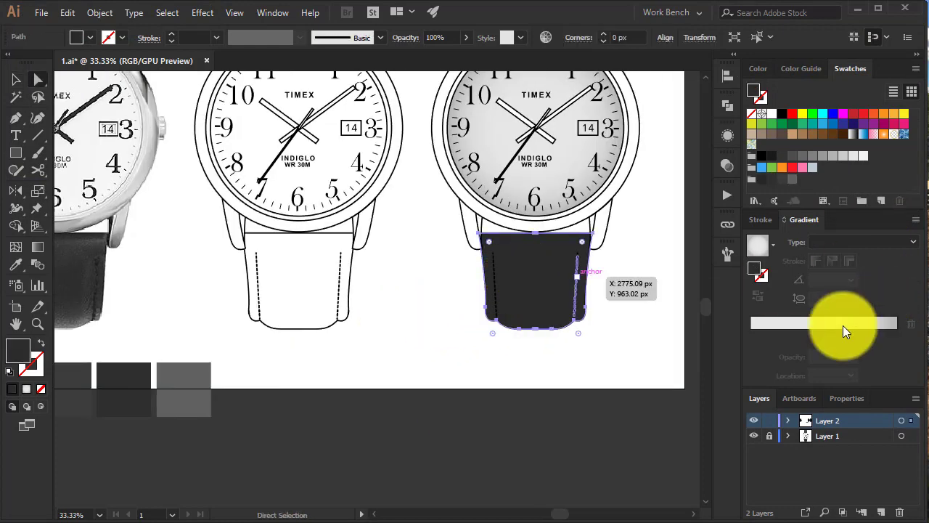
click(842, 323)
double_click(751, 336)
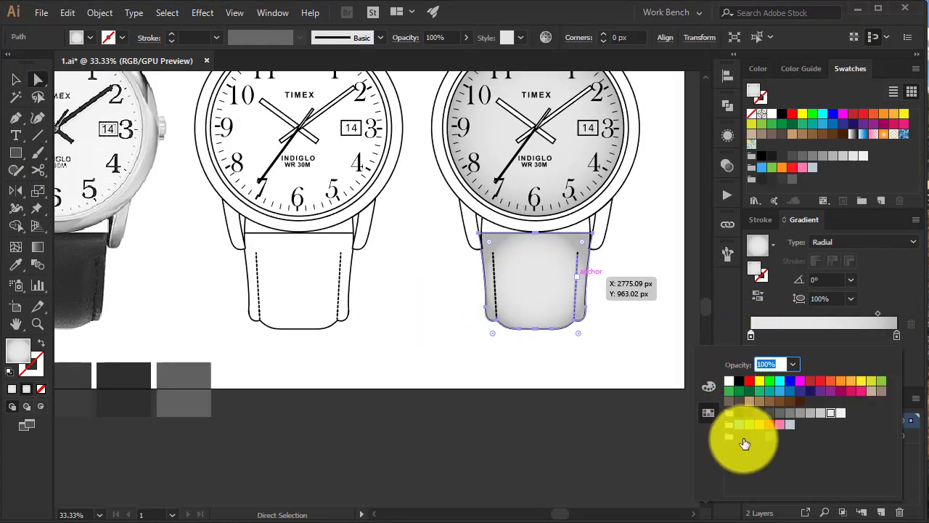
click(739, 436)
click(779, 335)
double_click(779, 335)
click(780, 412)
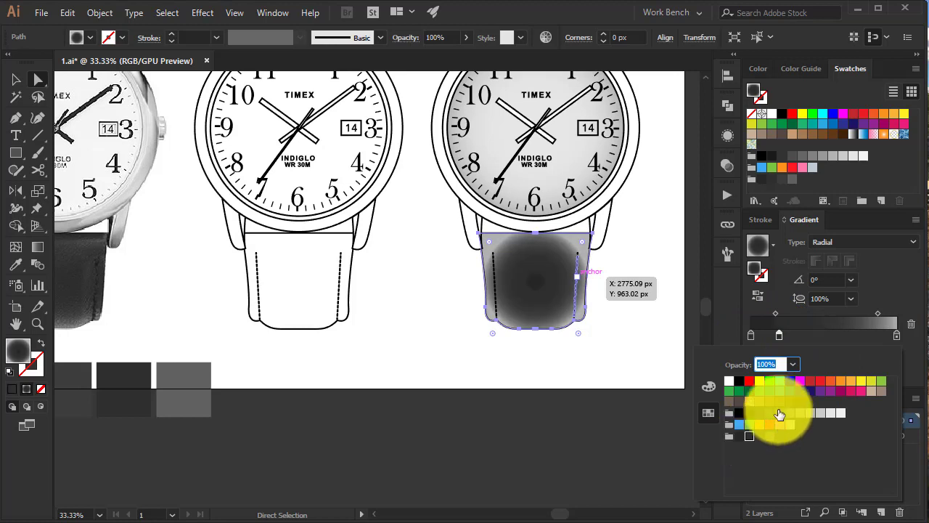
click(819, 335)
double_click(819, 335)
click(759, 435)
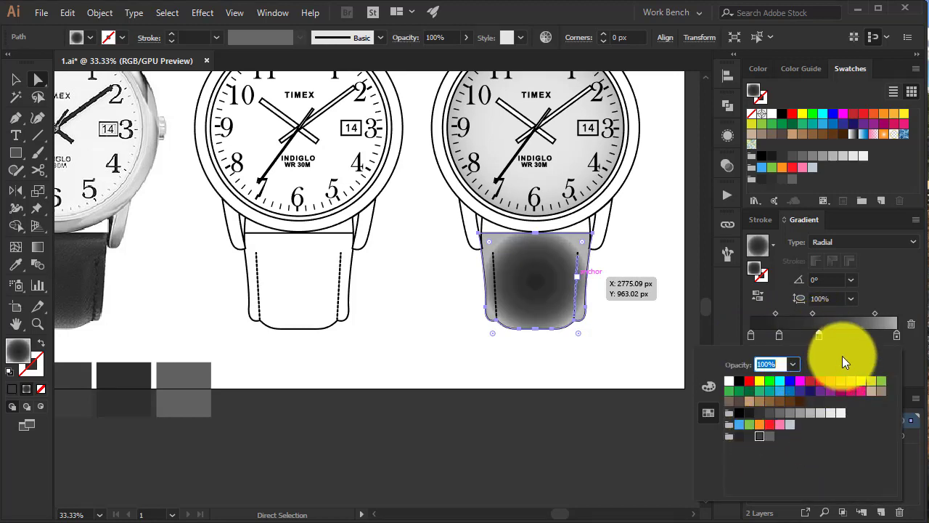
double_click(897, 335)
click(772, 439)
Step: Make the strap gradient linear and run it vertically down the strap
click(889, 241)
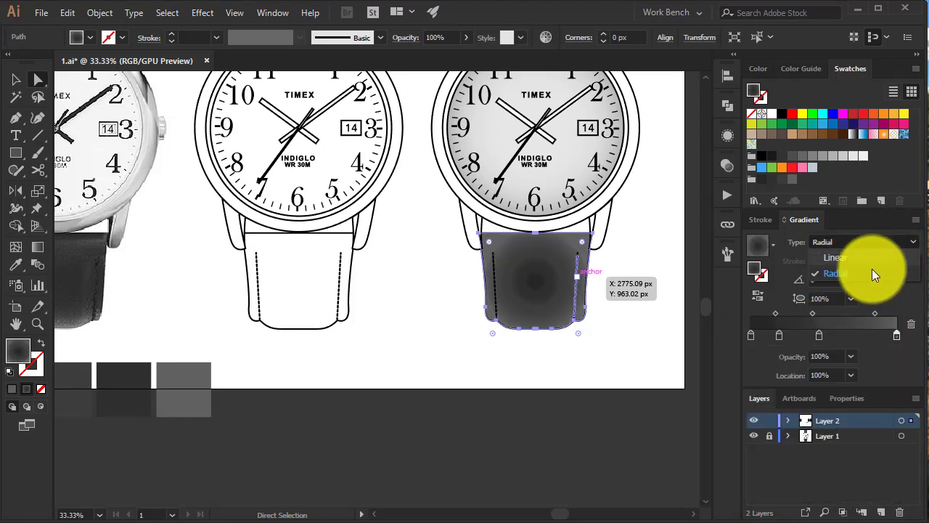
click(871, 258)
key(g)
drag(539, 234, 540, 332)
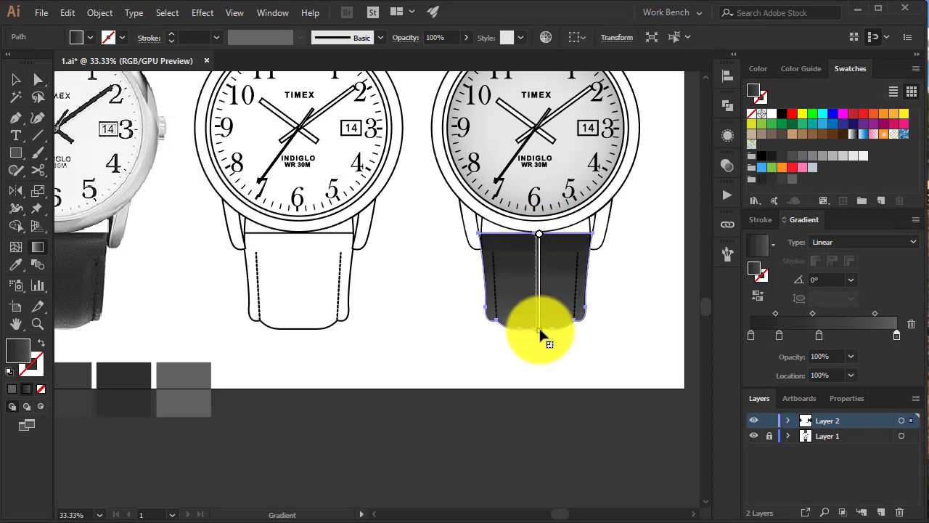
key(v)
mouse_move(544, 384)
mouse_down()
mouse_move(622, 394)
mouse_move(574, 392)
mouse_up()
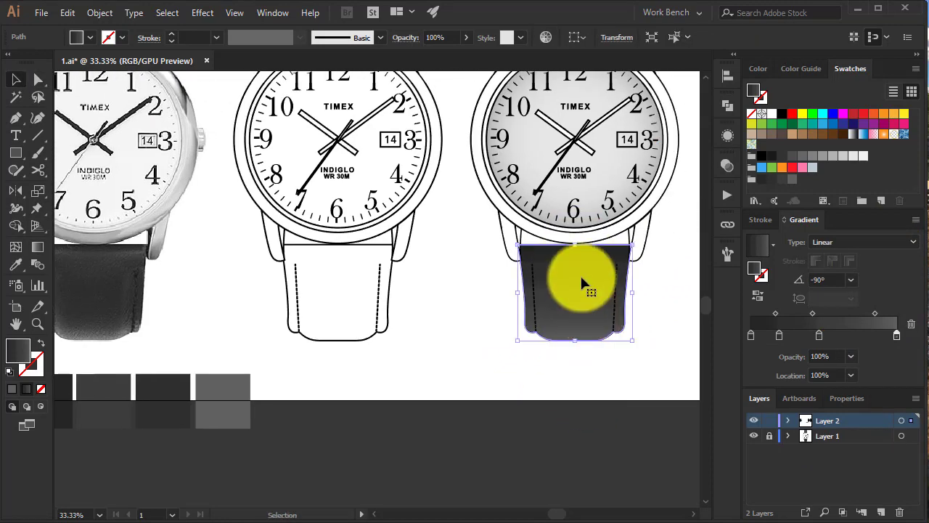
Step: Move a gradient stop to about 42%, undoing the gradient accidentally applied to the whole watch
drag(767, 334, 884, 338)
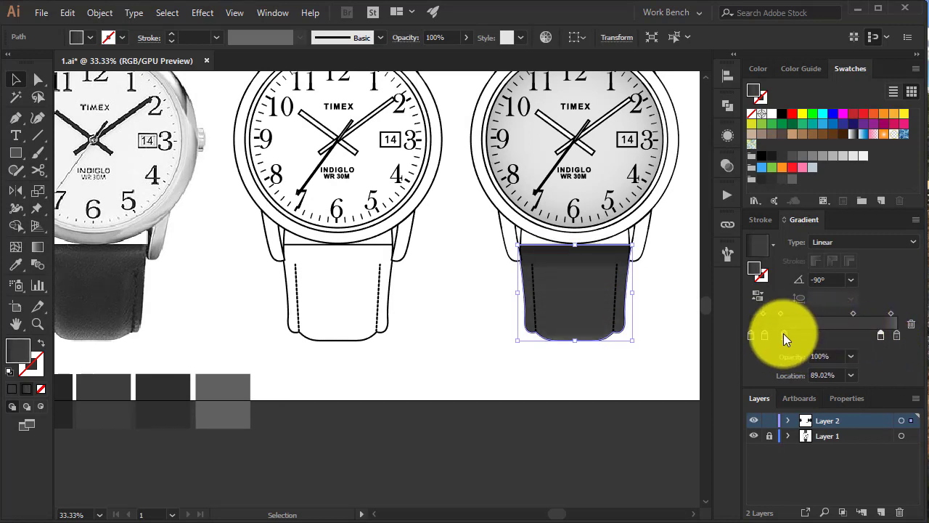
mouse_move(801, 336)
mouse_down()
mouse_move(812, 337)
mouse_move(782, 313)
mouse_up()
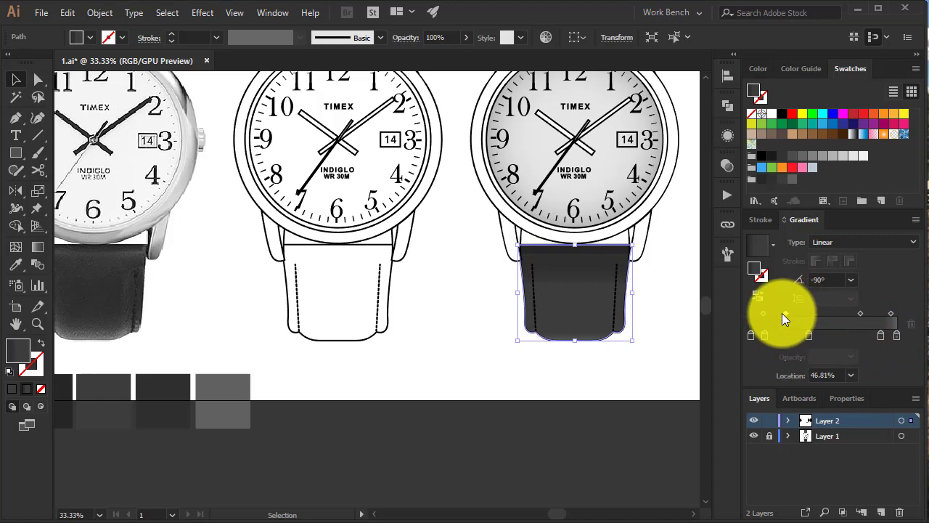
click(662, 344)
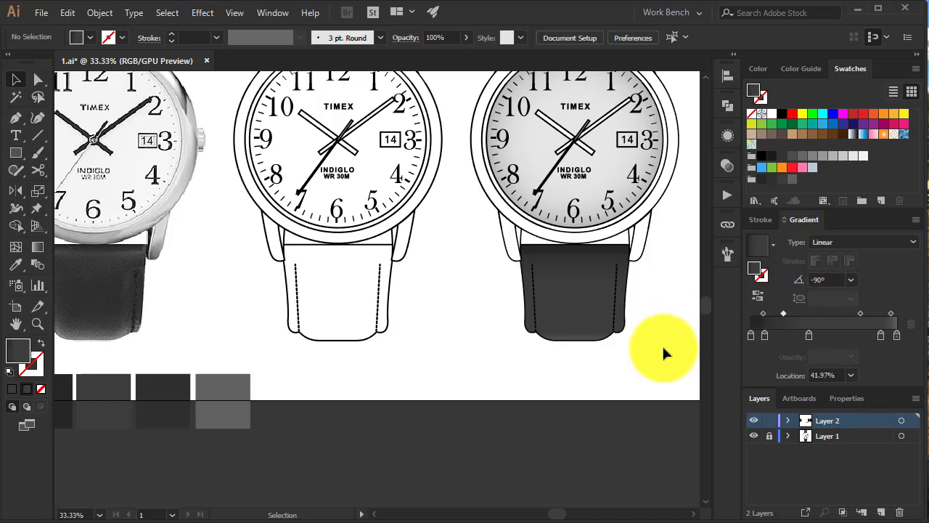
click(586, 312)
click(788, 321)
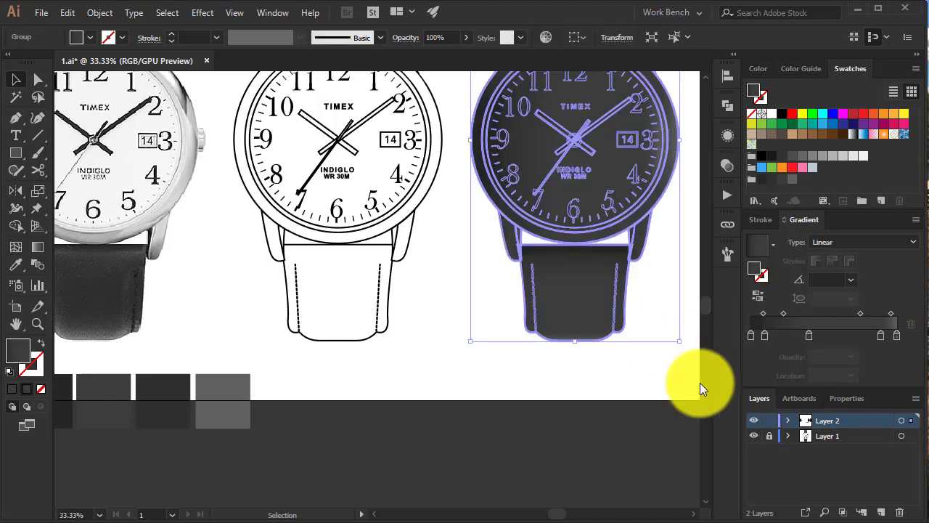
key(ctrl+z)
key(ctrl+z)
key(ctrl+z)
key(ctrl+z)
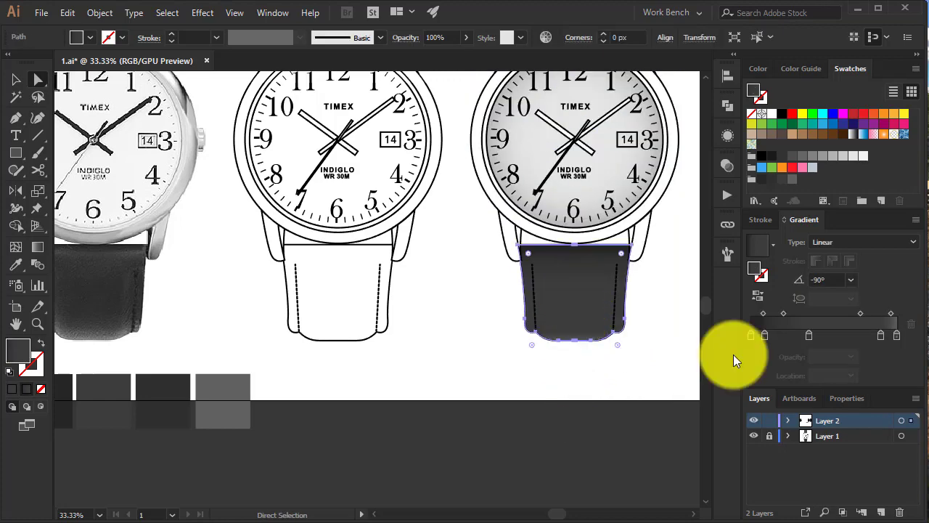
Step: Darken the middle gradient stop and shift the midpoint toward the left stop
click(809, 335)
double_click(809, 335)
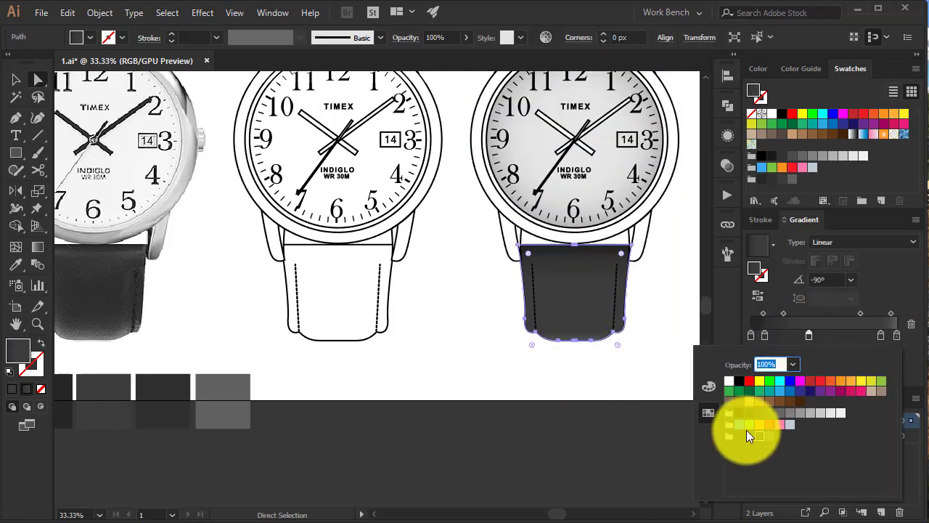
click(750, 436)
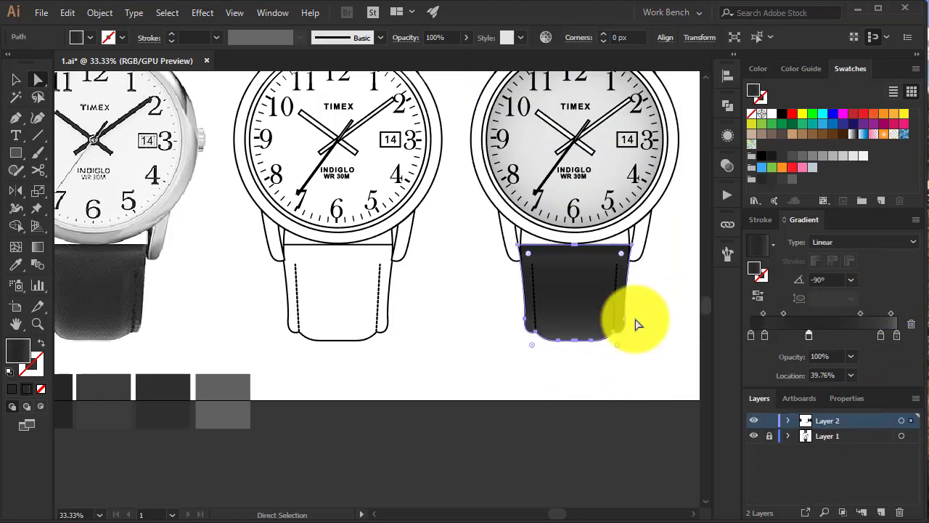
mouse_move(783, 313)
mouse_down()
mouse_move(775, 313)
mouse_move(827, 334)
mouse_up()
click(633, 385)
scroll(639, 385, up, 3)
Step: Copy the lower strap's gradient onto the upper strap and run it vertically upward
scroll(642, 384, up, 1)
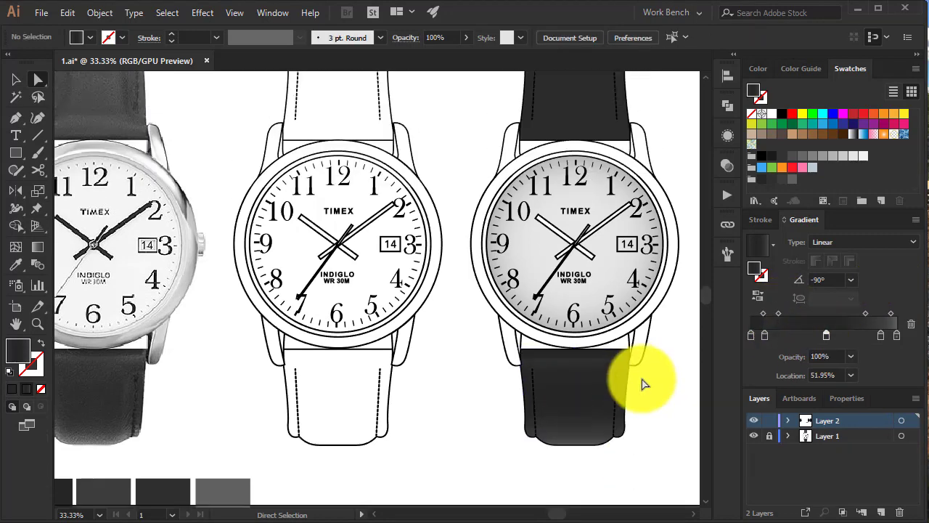
click(570, 232)
key(i)
click(590, 394)
scroll(591, 387, up, 3)
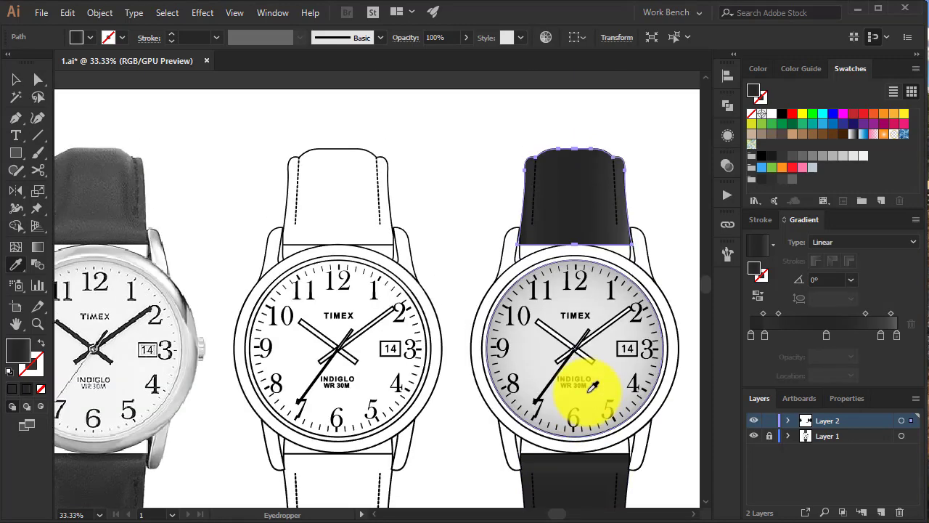
key(g)
drag(577, 240, 581, 141)
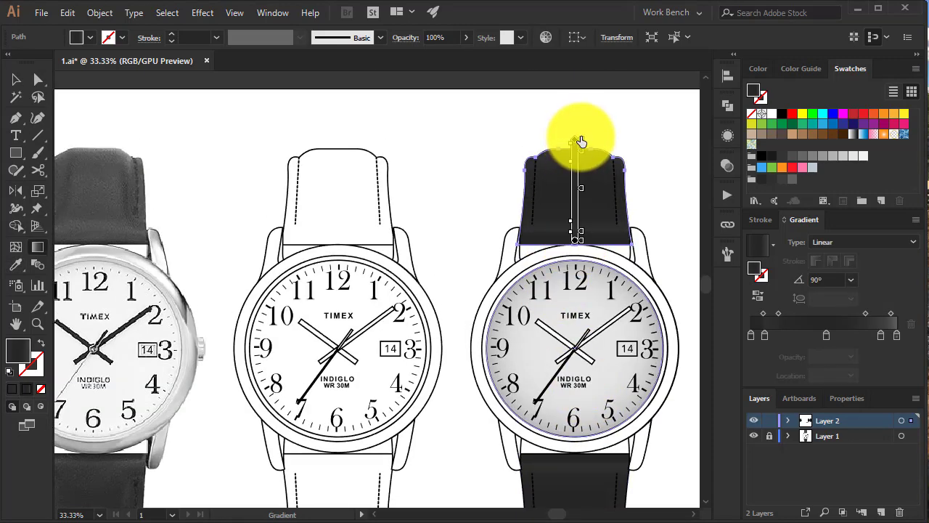
drag(574, 239, 579, 252)
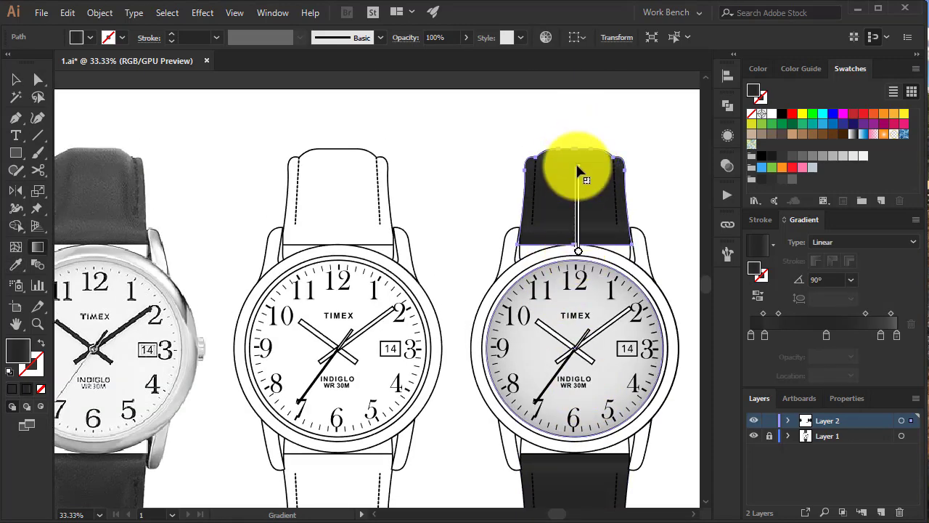
click(612, 142)
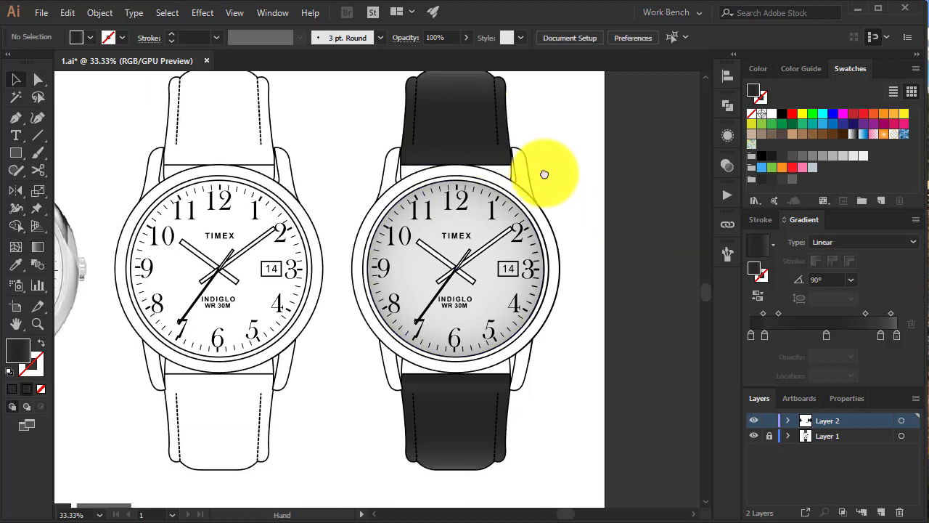
Step: Pan to bring both watches and the grey sample squares into view
scroll(544, 172, down, 3)
drag(553, 176, 684, 182)
drag(382, 260, 425, 259)
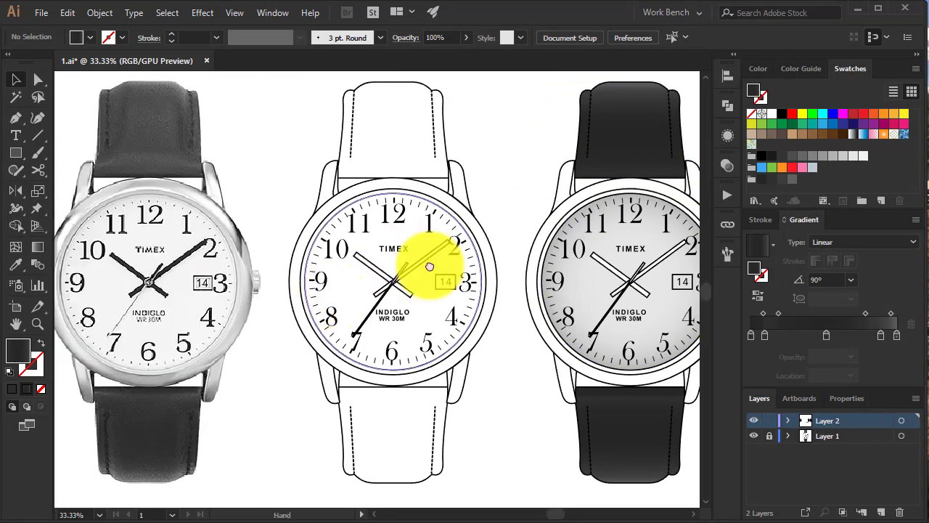
scroll(206, 456, down, 3)
scroll(206, 456, left, 5)
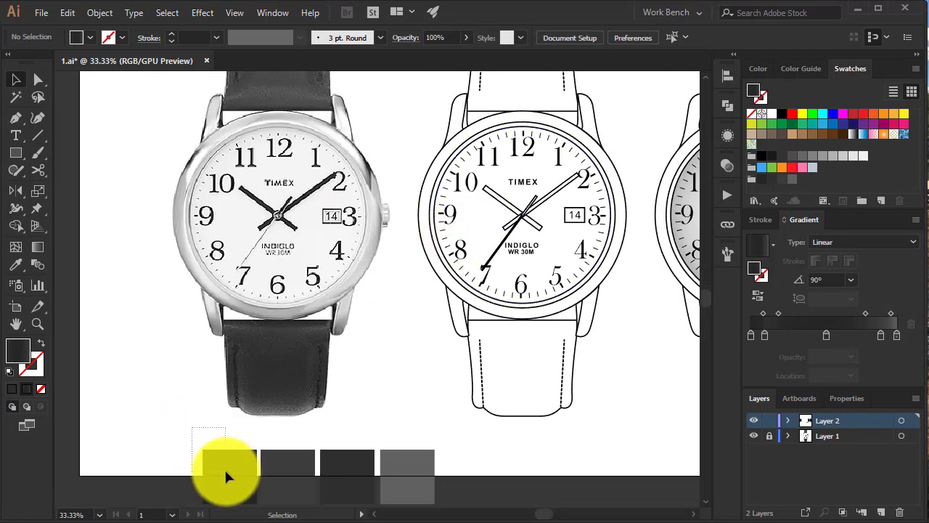
Step: Recolour the second and third squares with a light grey and near-white from the photo's bezel
click(224, 467)
key(i)
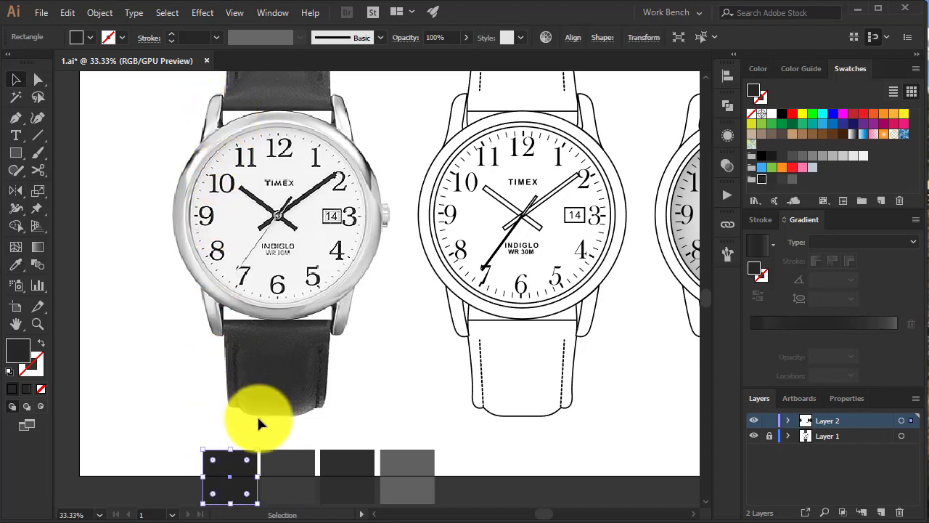
ctrl+click(284, 480)
click(345, 92)
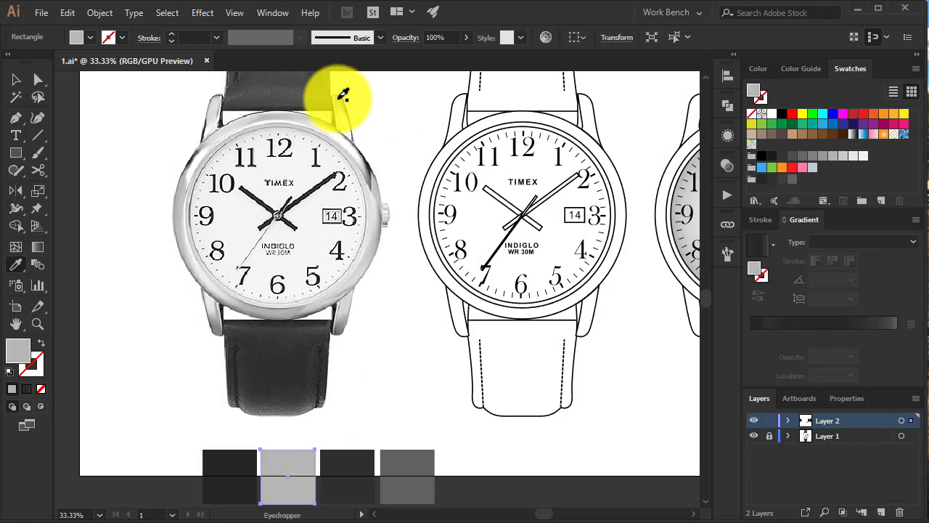
ctrl+click(342, 464)
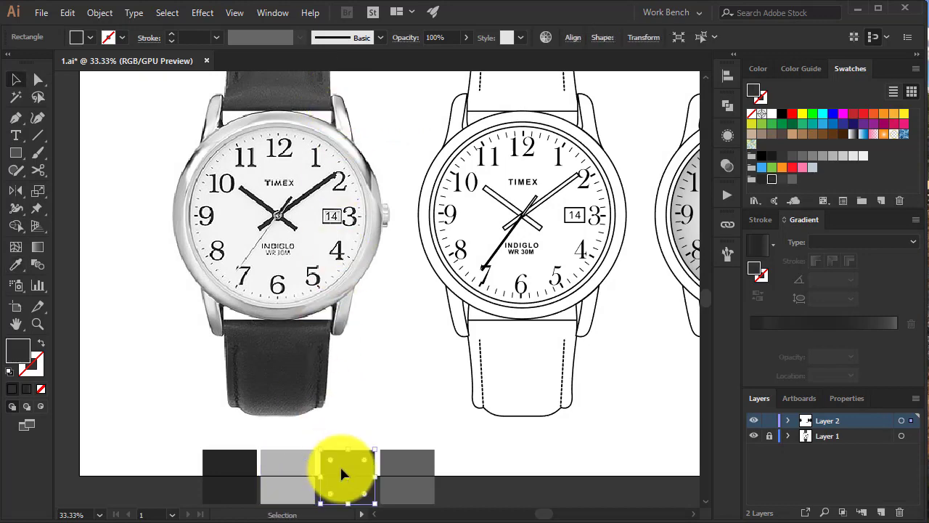
click(349, 128)
key(v)
click(411, 497)
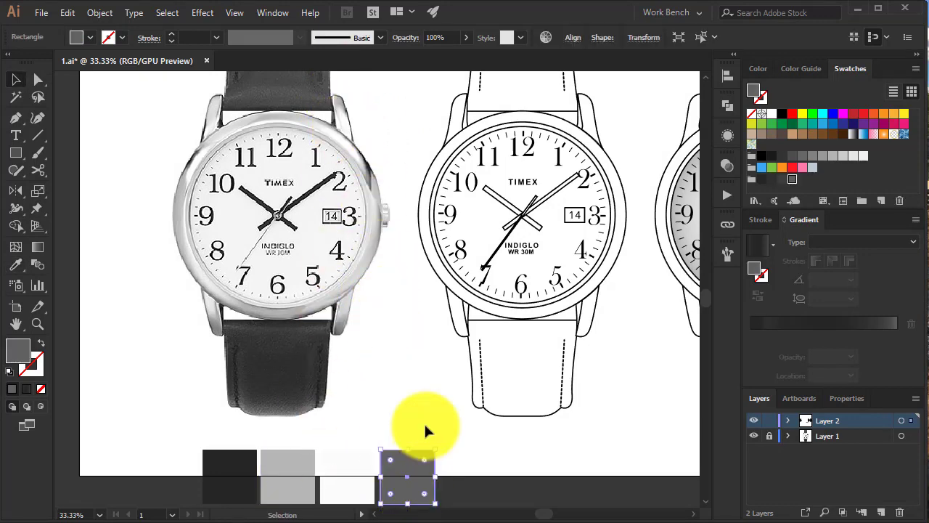
Step: Select the bezel-grey squares and save them as a new colour group
scroll(426, 431, down, 3)
drag(149, 331, 374, 465)
click(866, 200)
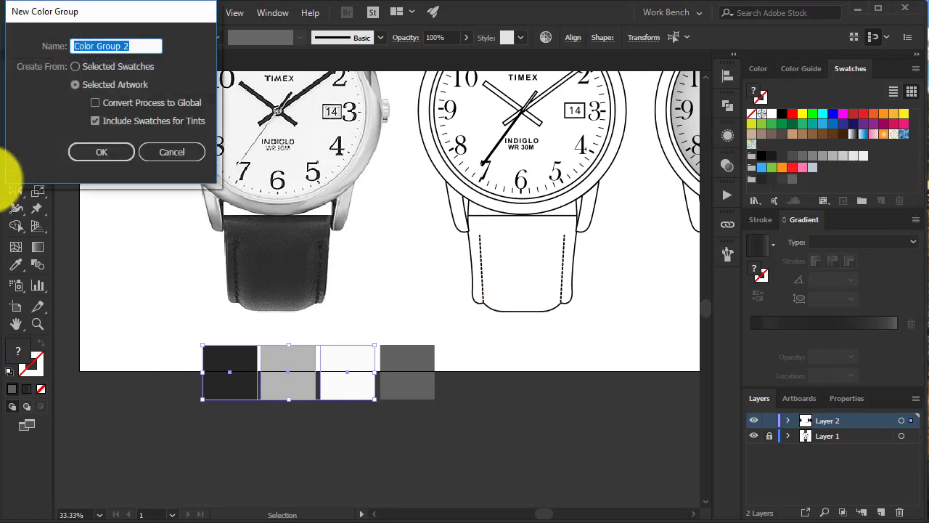
click(102, 150)
scroll(468, 320, up, 3)
scroll(517, 226, up, 2)
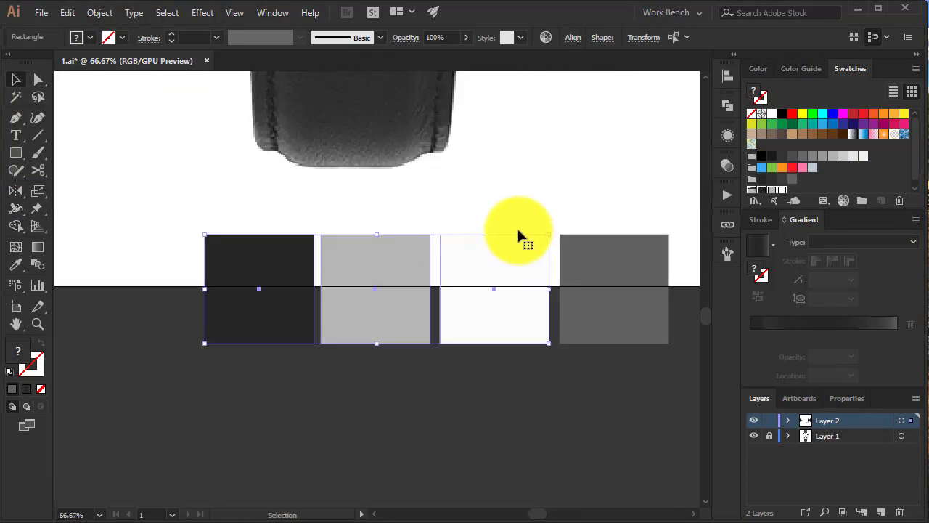
scroll(517, 226, up, 2)
scroll(436, 239, up, 3)
scroll(587, 167, right, 3)
Step: Fill both upper lugs of the shaded watch with black
scroll(586, 167, up, 2)
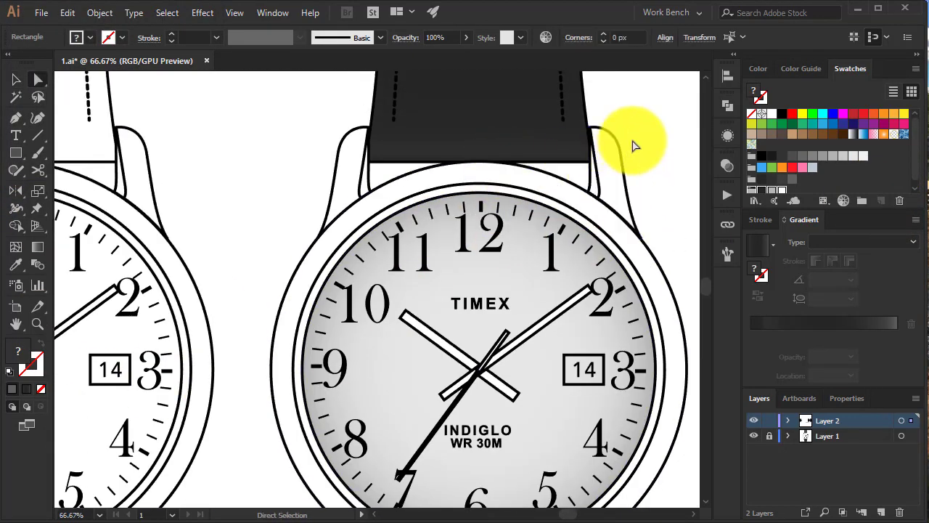
click(632, 141)
key(a)
click(593, 191)
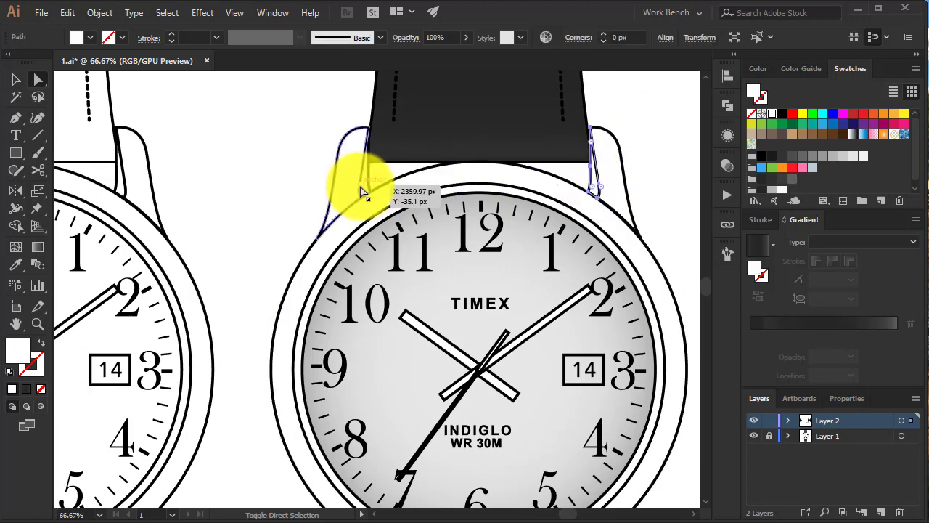
shift+click(364, 187)
click(762, 183)
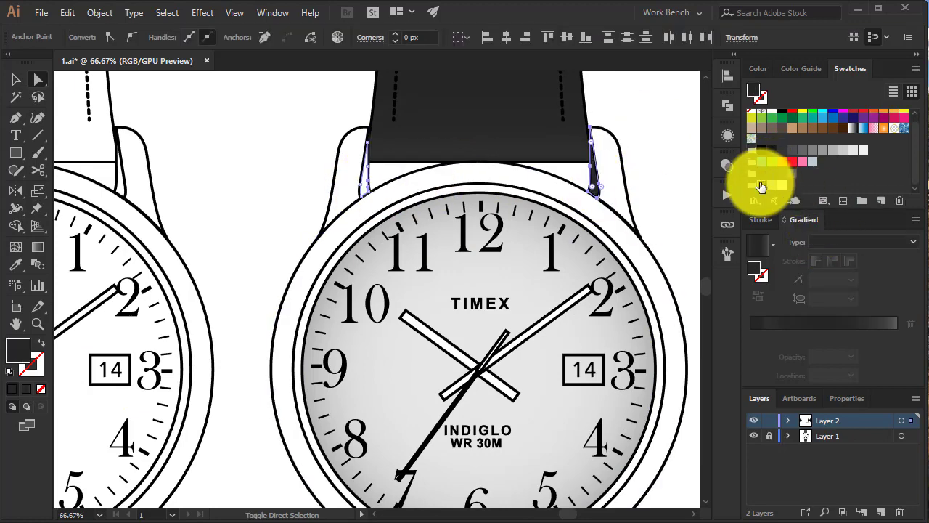
key(ctrl+shift+a)
Step: Fill both lower lugs of the shaded watch with a dark colour
scroll(366, 188, down, 6)
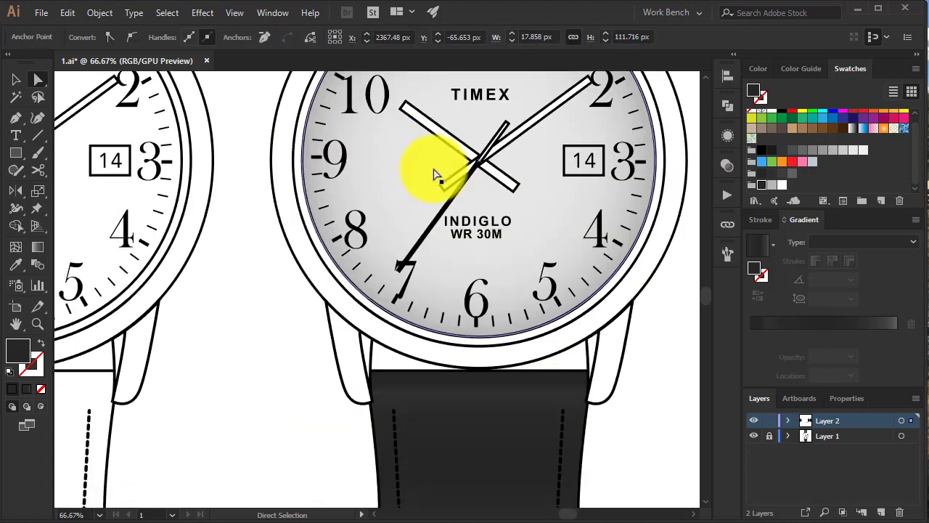
scroll(425, 166, down, 3)
click(356, 222)
shift+click(589, 226)
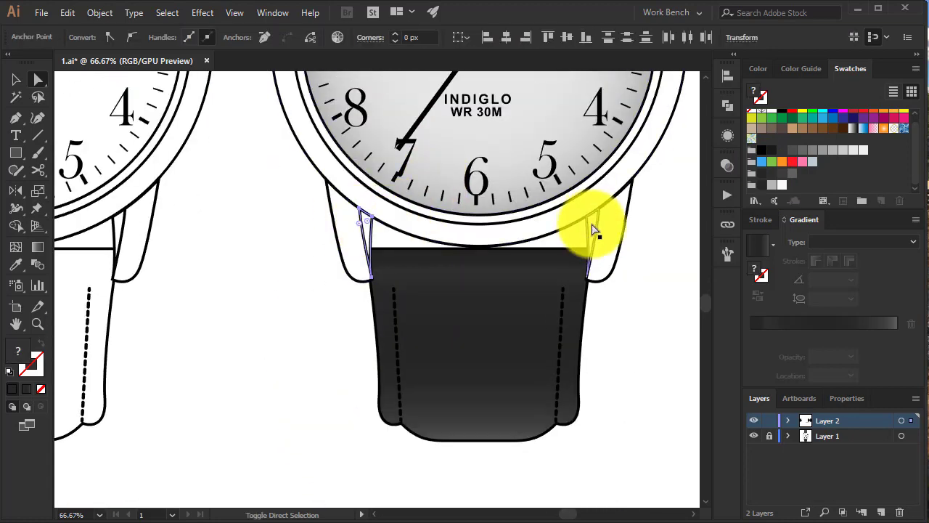
click(763, 185)
key(ctrl+shift+a)
scroll(651, 225, up, 5)
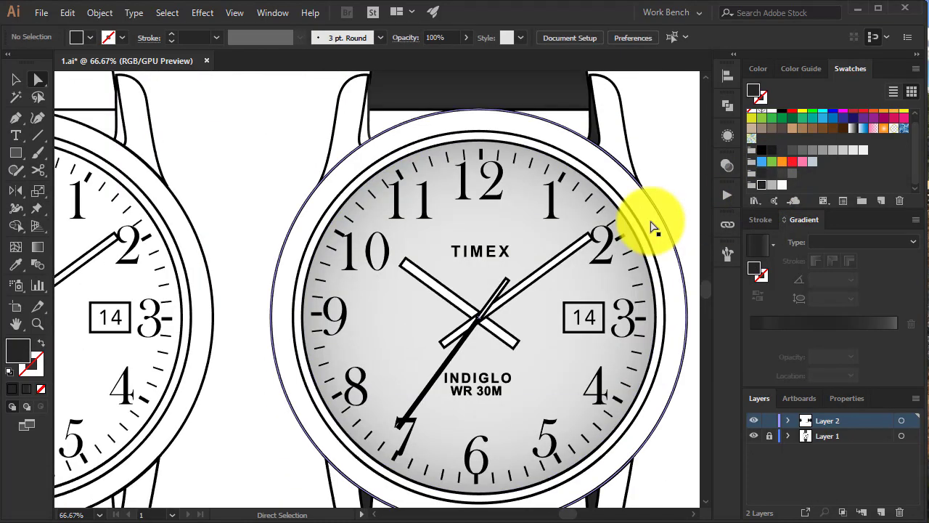
scroll(651, 225, up, 3)
Step: Apply the White, Black gradient preset to the upper-right lug and add a dark gray stop
click(617, 201)
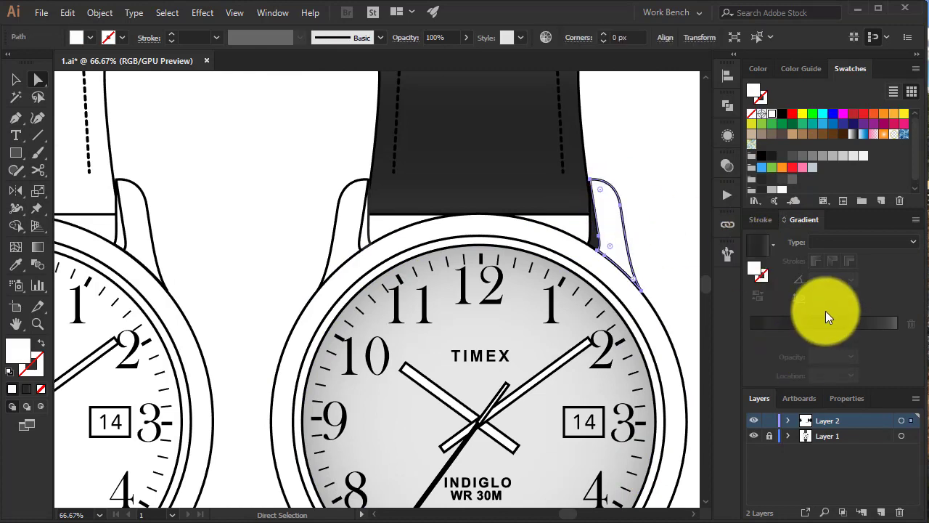
click(824, 322)
click(772, 246)
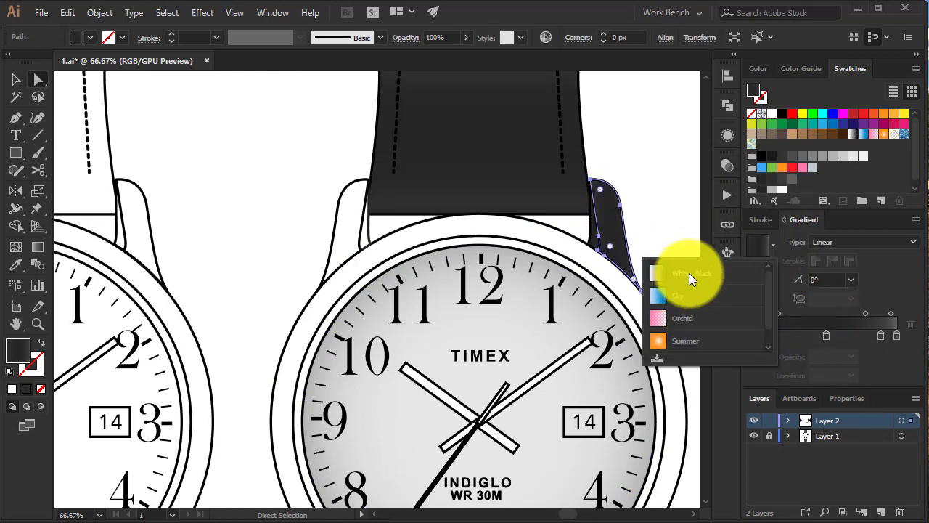
click(689, 273)
double_click(750, 335)
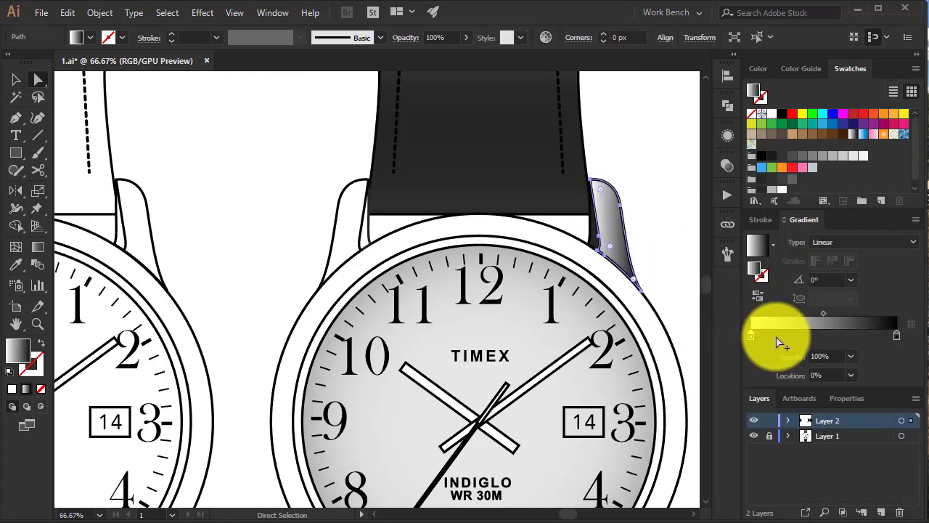
double_click(776, 336)
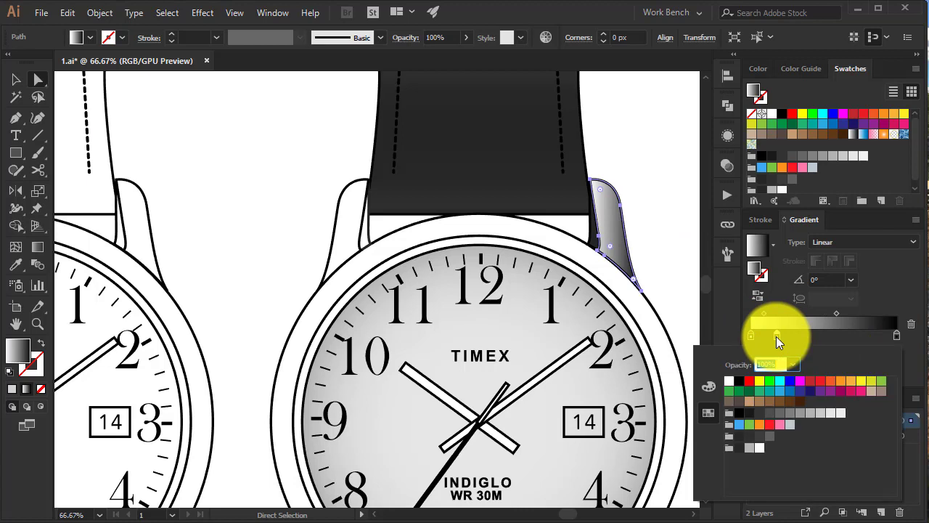
click(742, 448)
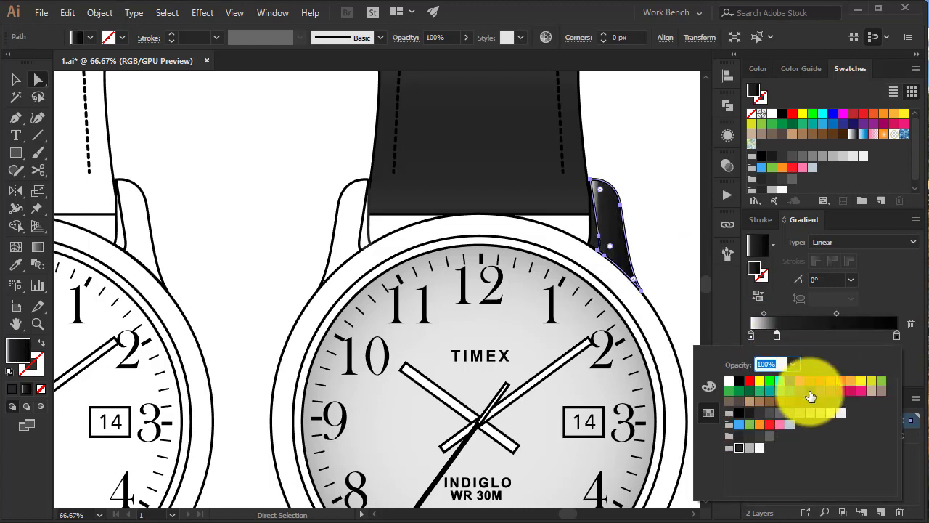
Step: Add a white middle stop to the lug gradient and remove the rightmost stop
click(821, 335)
double_click(821, 335)
click(747, 426)
mouse_move(657, 315)
mouse_down()
mouse_move(572, 284)
mouse_move(404, 291)
mouse_move(145, 259)
mouse_move(43, 305)
mouse_up()
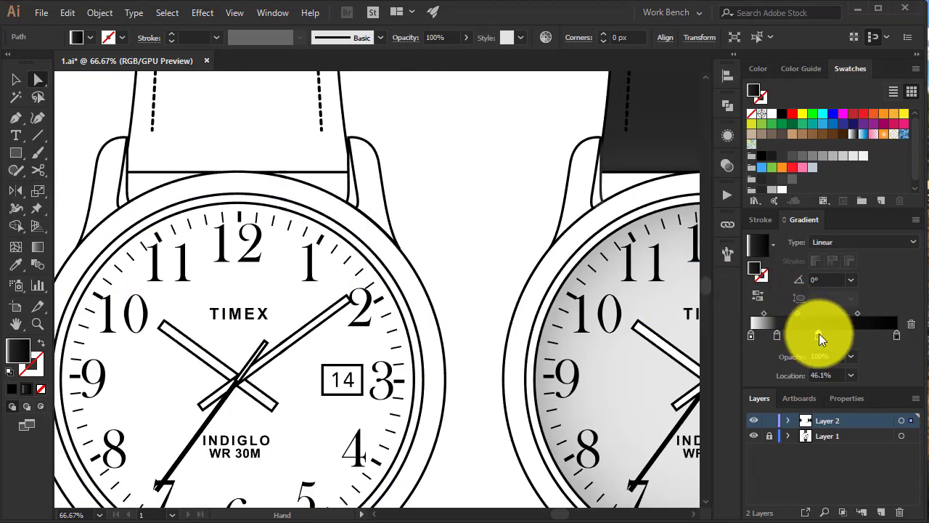
double_click(819, 334)
click(769, 444)
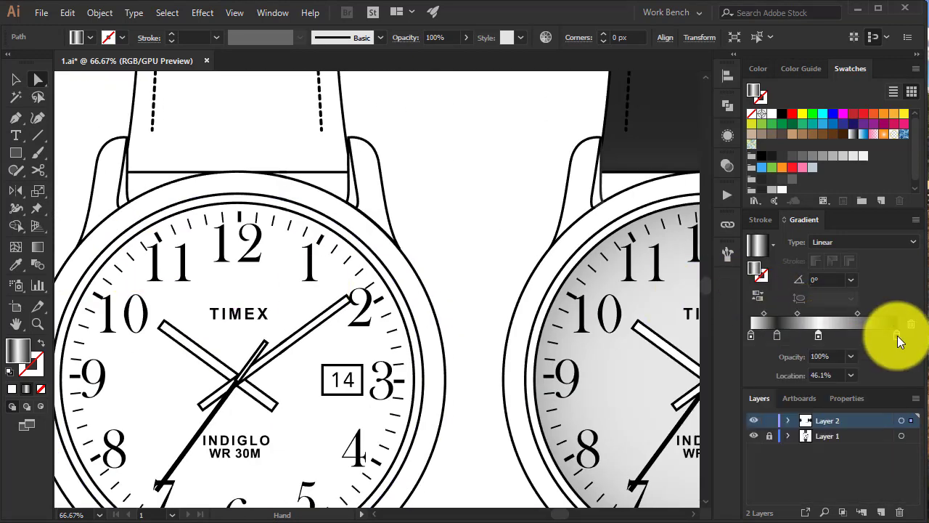
drag(898, 341, 898, 363)
Step: Run a vertical gradient down the upper-right lug, moving the white stop and midpoint right
drag(595, 251, 218, 280)
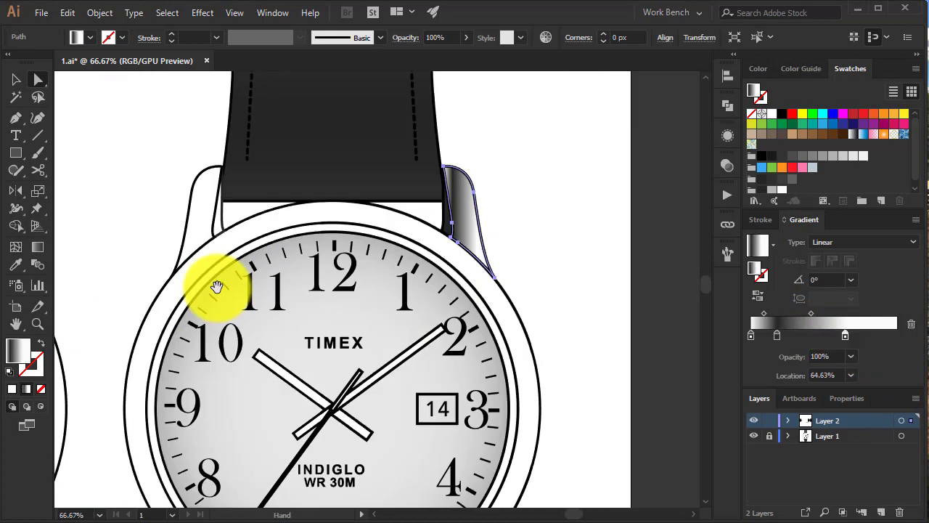
click(468, 239)
key(g)
mouse_move(456, 172)
mouse_down()
mouse_move(456, 250)
mouse_move(473, 273)
mouse_up()
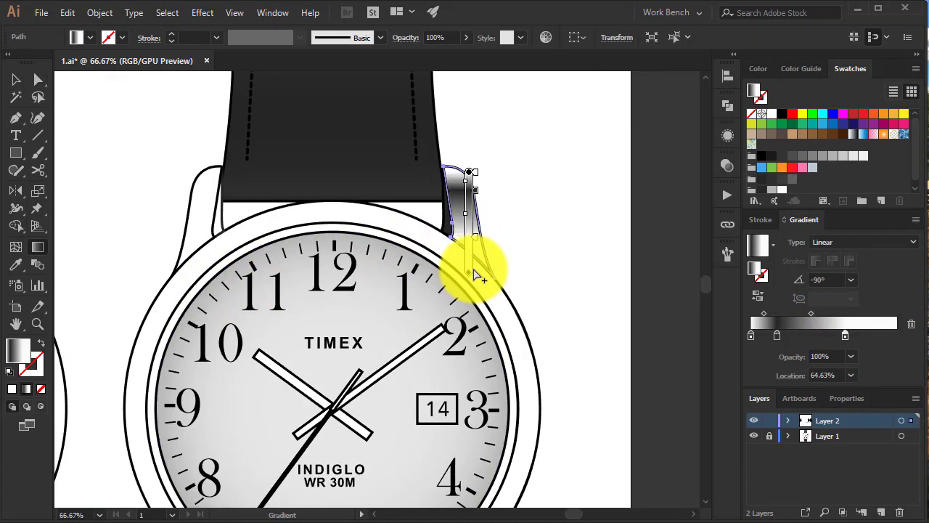
key(v)
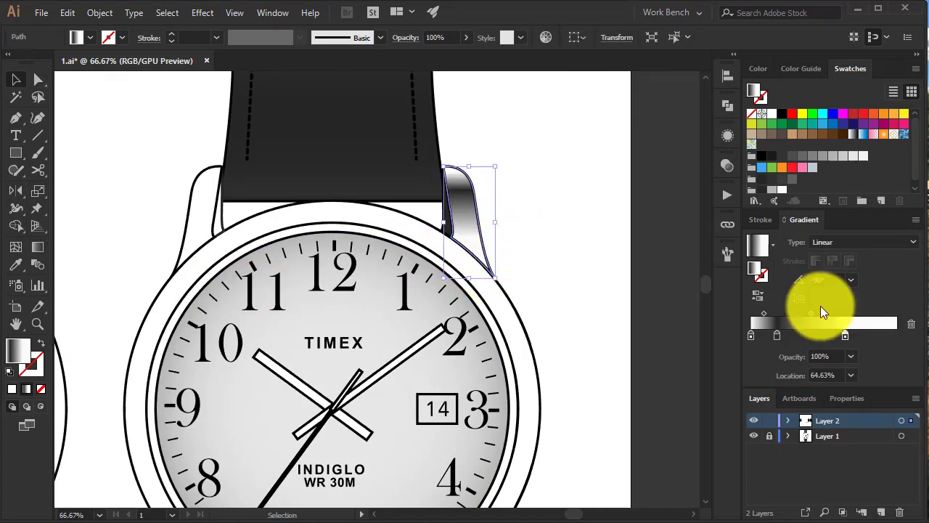
drag(845, 337, 875, 336)
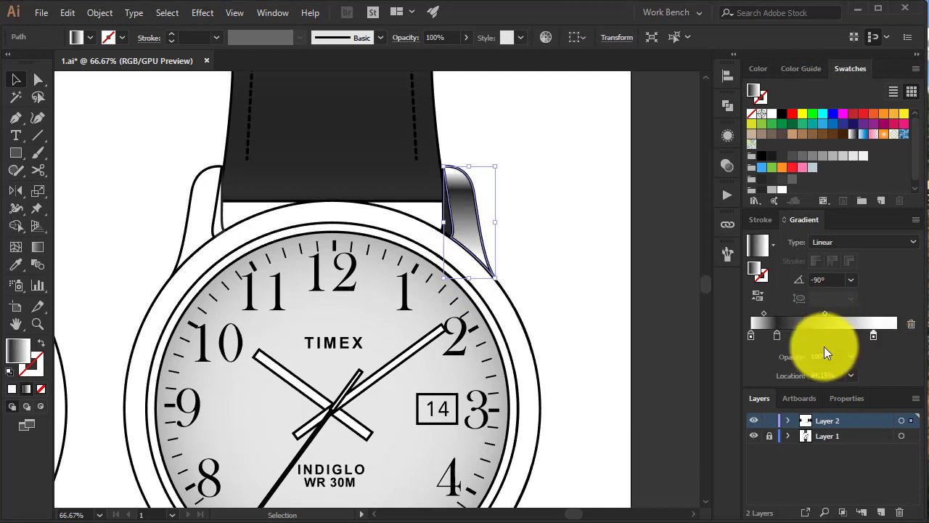
drag(828, 315, 844, 314)
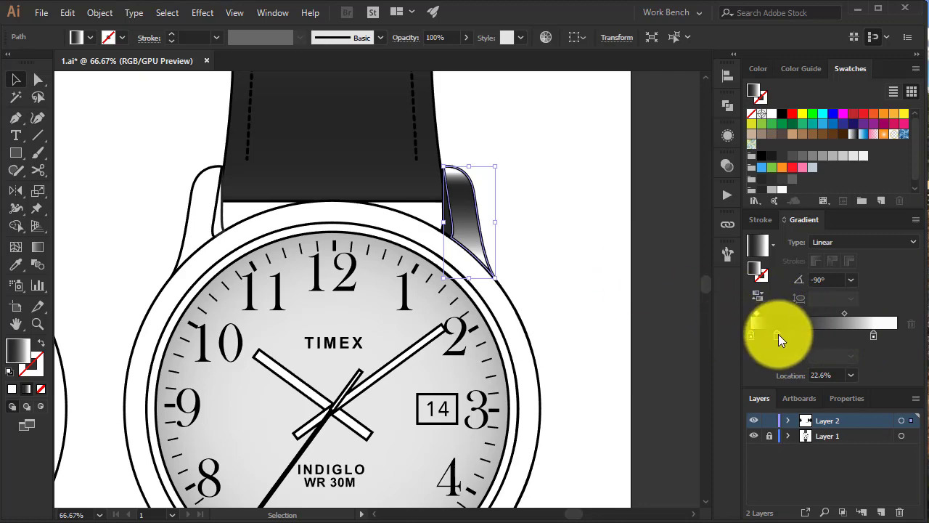
drag(778, 335, 762, 336)
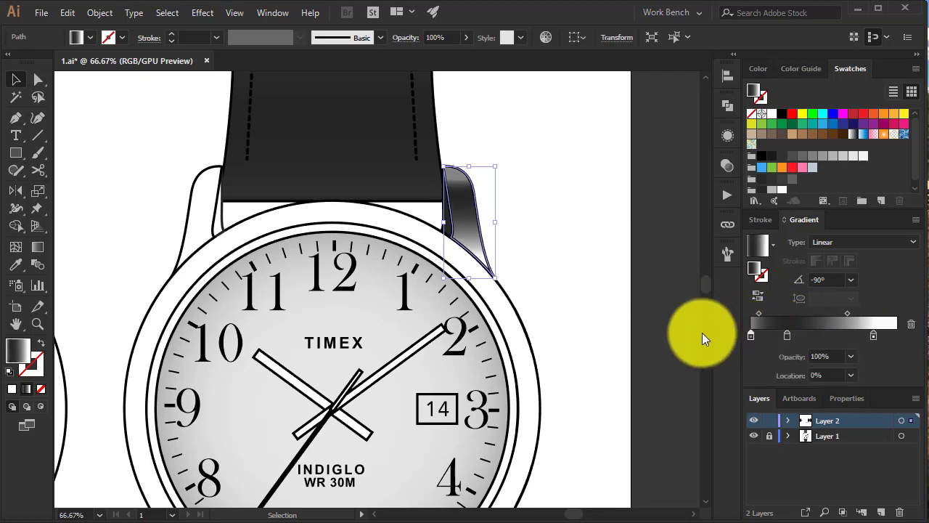
Step: Select all four lugs and set their shared gradient angle to 90°
click(518, 228)
drag(518, 228, 586, 266)
key(a)
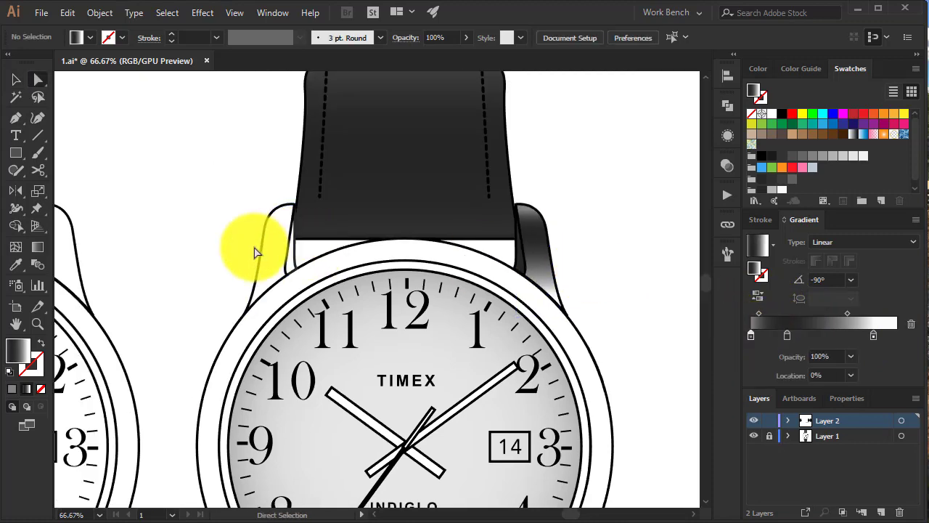
click(275, 249)
scroll(472, 319, down, 5)
shift+click(524, 328)
shift+click(268, 325)
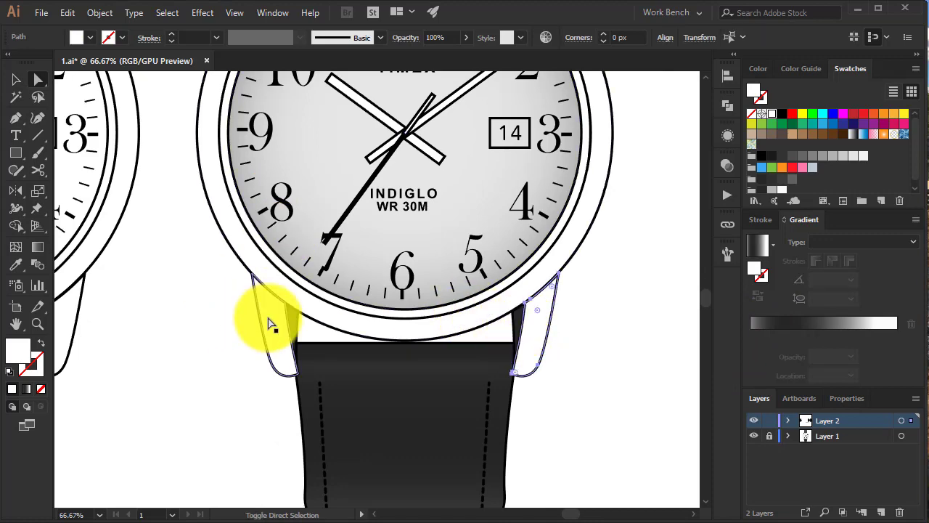
scroll(392, 326, up, 3)
scroll(529, 196, up, 2)
key(v)
shift+click(527, 197)
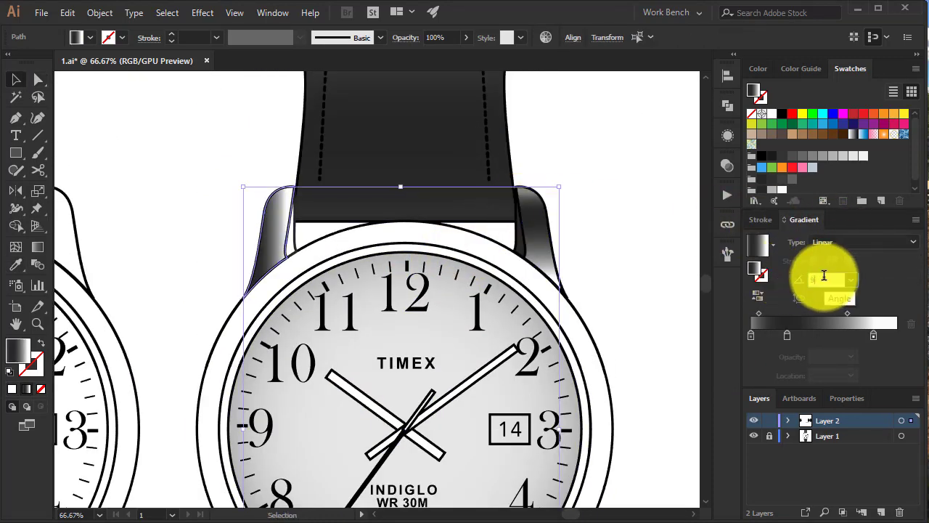
click(757, 295)
Step: Fine-tune the upper-left lug's gradient stops, nudging the left and right stops outward
click(658, 238)
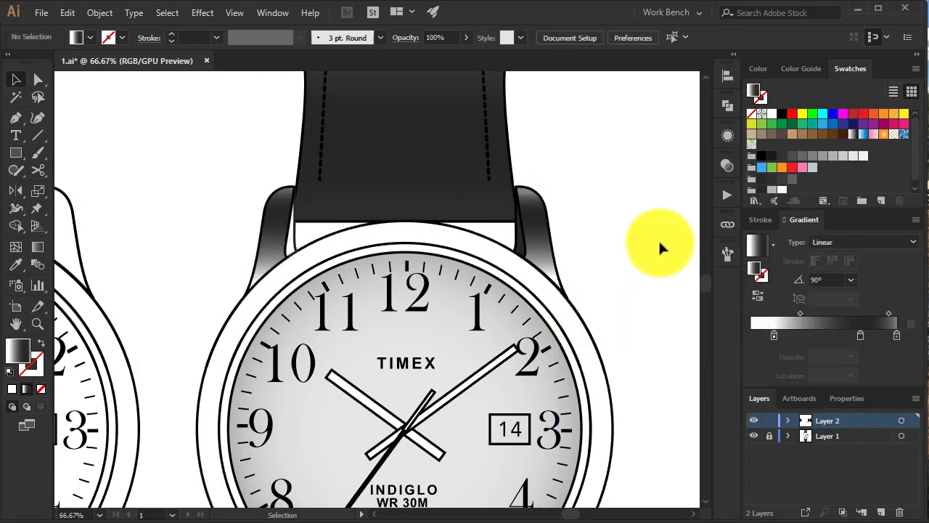
key(a)
click(276, 220)
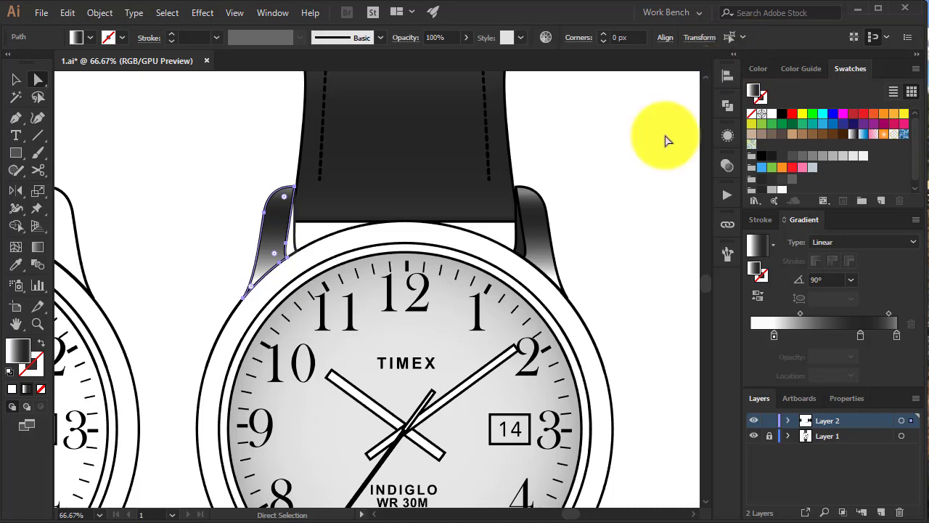
scroll(666, 141, down, 5)
scroll(639, 149, up, 5)
scroll(581, 231, down, 5)
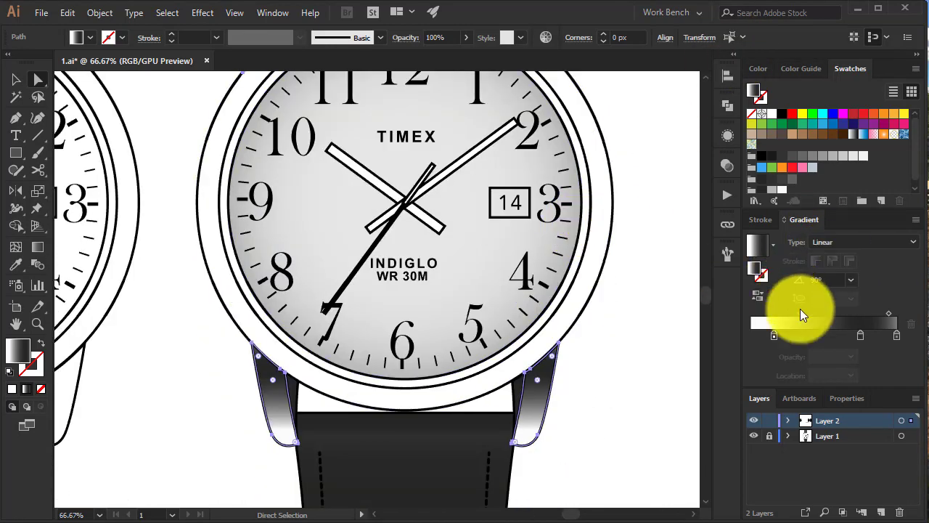
drag(774, 335, 762, 335)
scroll(643, 290, up, 3)
scroll(643, 291, up, 1)
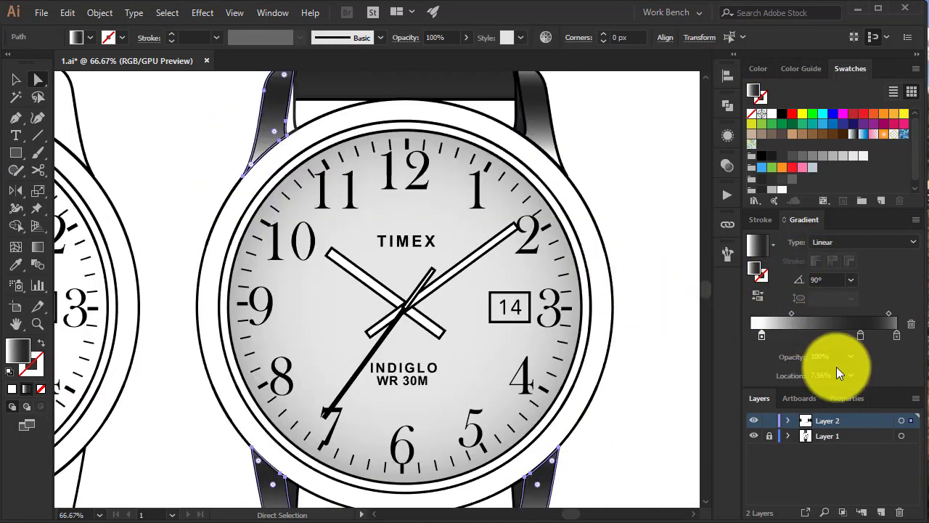
drag(851, 340, 889, 335)
scroll(694, 265, up, 4)
scroll(648, 249, down, 1)
key(v)
click(630, 195)
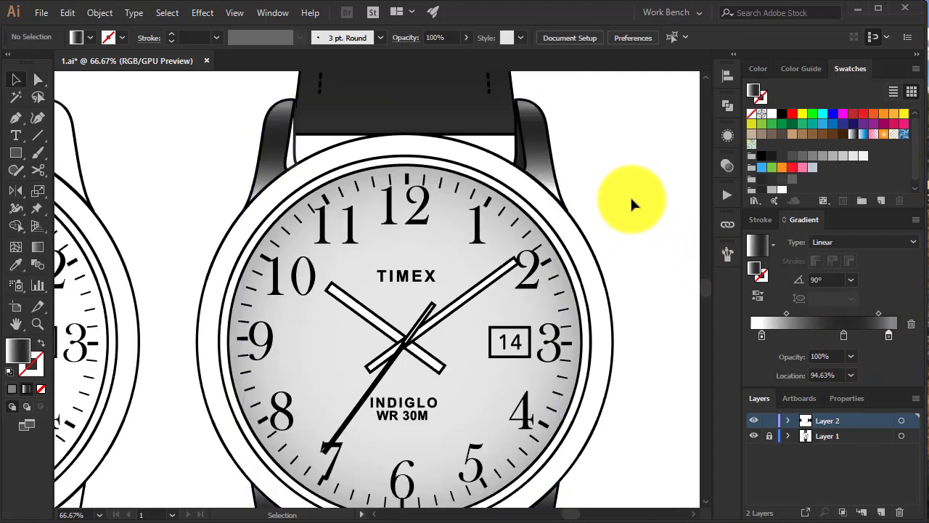
Step: Zoom out and centre the view so both watches are fully visible
scroll(630, 195, down, 1)
scroll(630, 194, down, 4)
scroll(630, 194, up, 7)
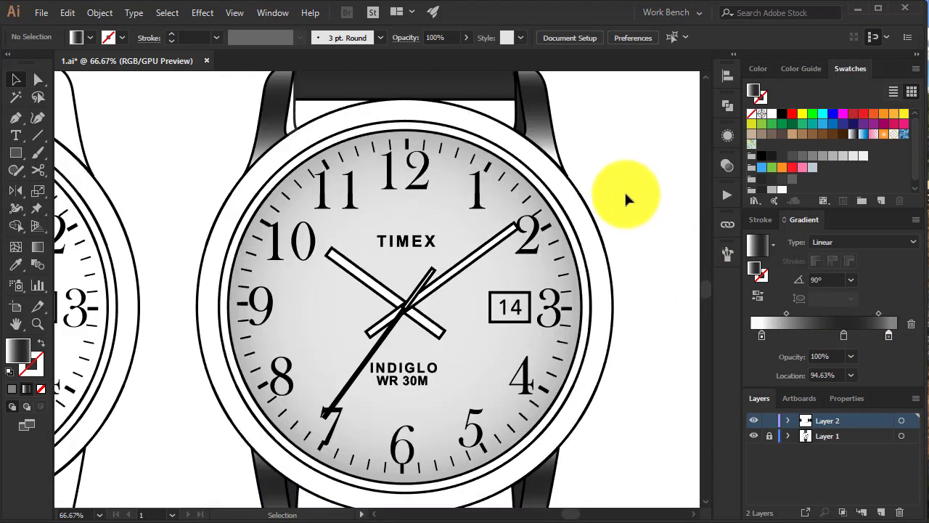
key(ctrl+minus)
mouse_move(559, 211)
mouse_down()
mouse_move(567, 177)
mouse_move(607, 179)
mouse_up()
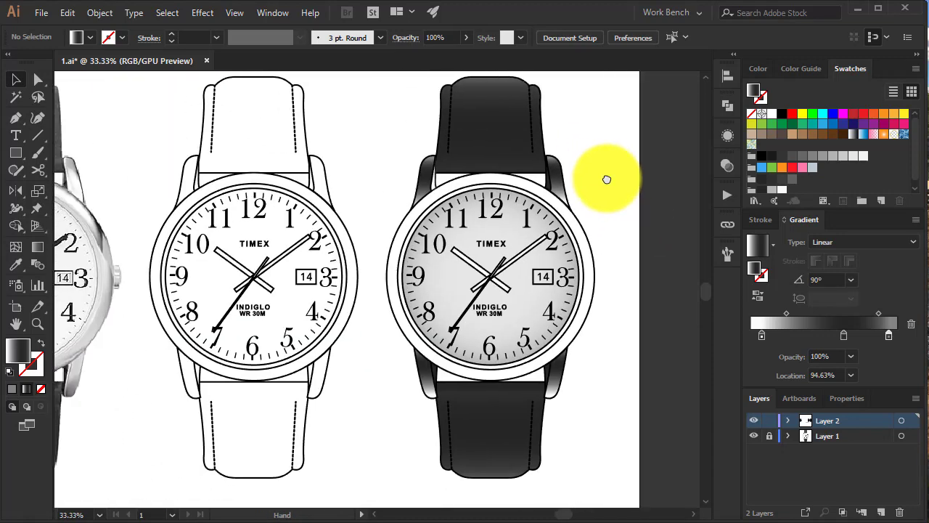
Step: Rotate the row of grey sample squares into a vertical column beside the photo watch
double_click(497, 241)
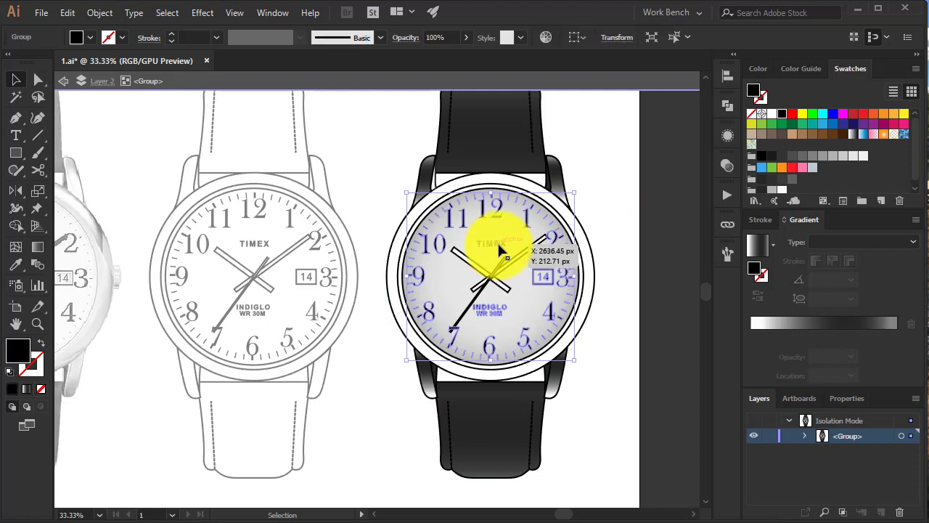
click(635, 170)
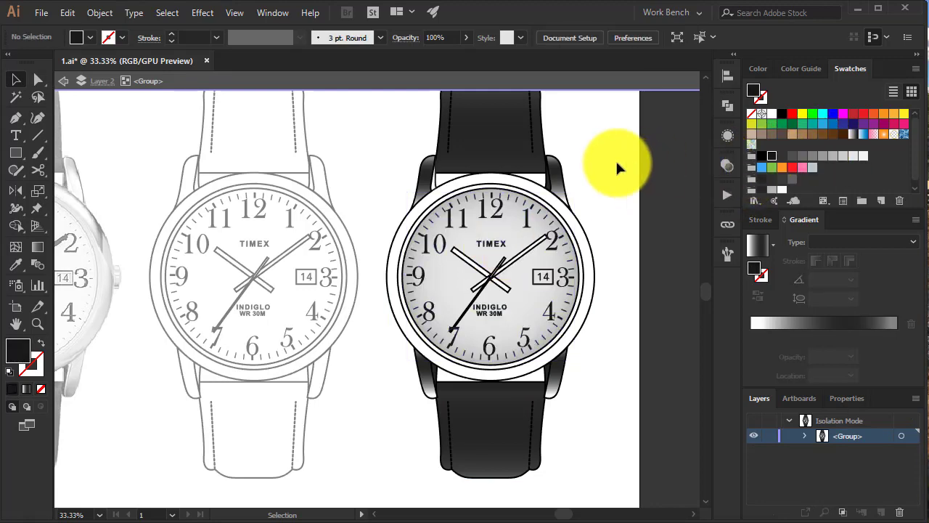
key(a)
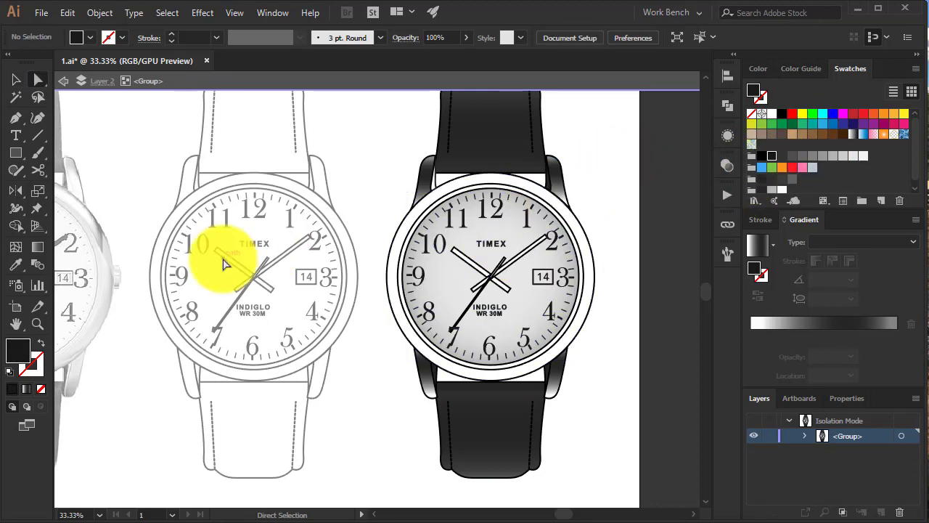
key(Escape)
mouse_move(177, 280)
mouse_down()
mouse_move(574, 269)
mouse_move(535, 276)
mouse_move(477, 141)
mouse_up()
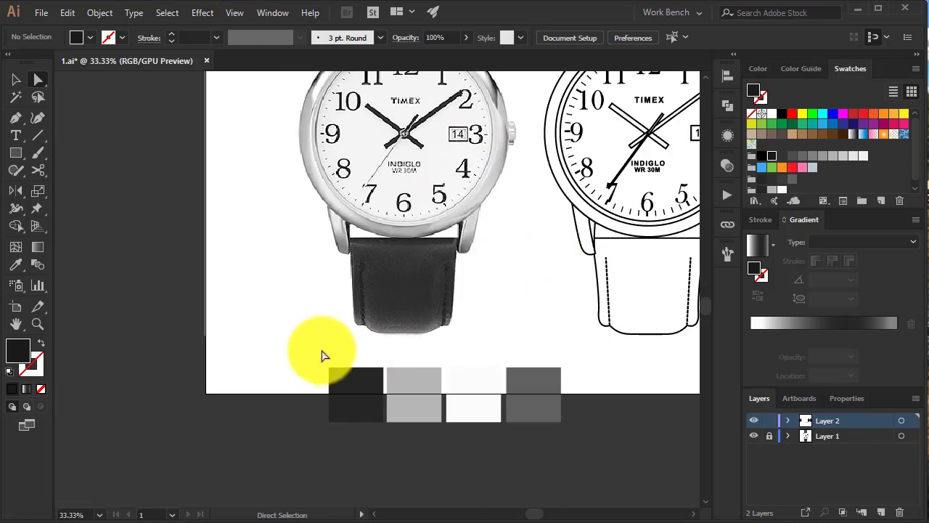
drag(316, 360, 602, 431)
key(v)
mouse_move(570, 361)
mouse_down()
mouse_move(363, 331)
mouse_move(415, 340)
mouse_move(262, 141)
mouse_up()
scroll(366, 331, up, 1)
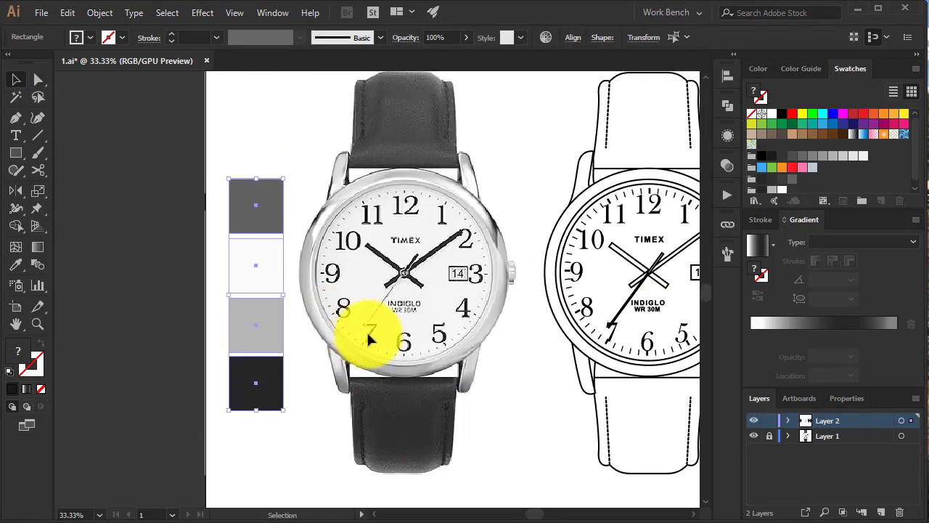
scroll(482, 251, up, 2)
drag(481, 250, 248, 370)
click(249, 93)
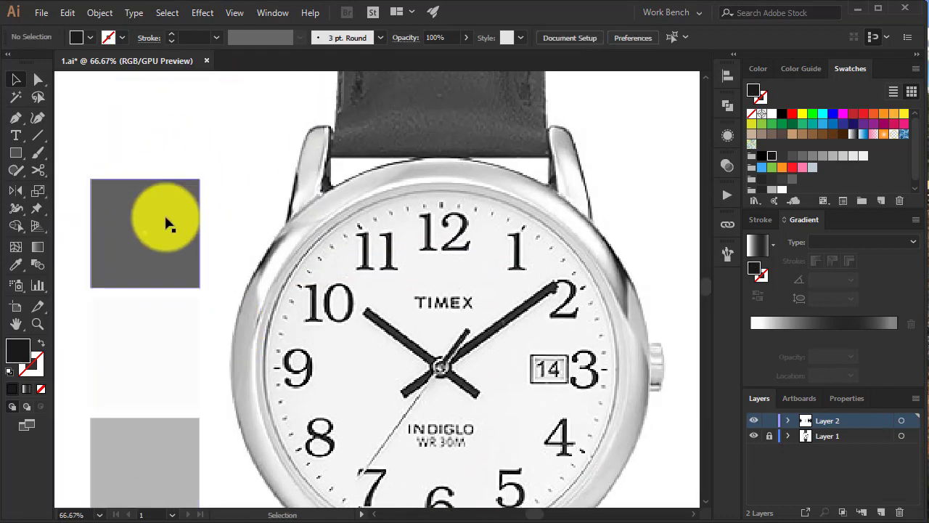
Step: Sample the light bezel grey and a dark bezel grey into the first two squares
click(165, 222)
key(i)
click(449, 175)
scroll(442, 163, down, 5)
scroll(442, 166, up, 4)
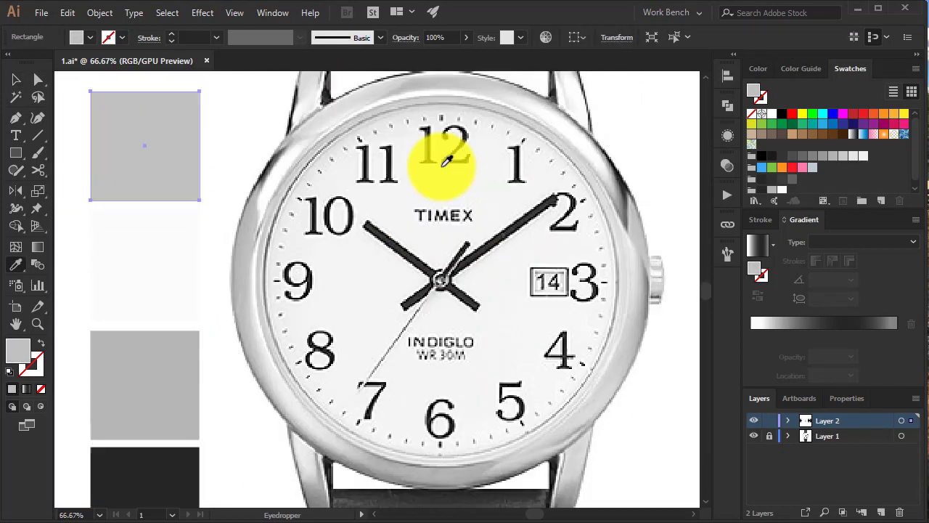
key(v)
click(165, 271)
key(i)
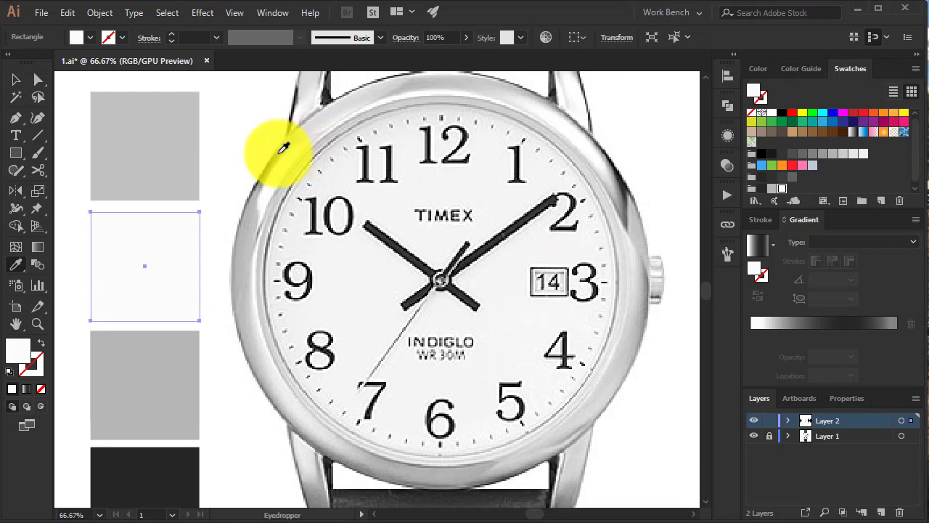
click(278, 159)
Step: Sample the watch-face white and a mid bezel grey into the third and fourth squares
key(v)
click(122, 367)
key(i)
click(301, 170)
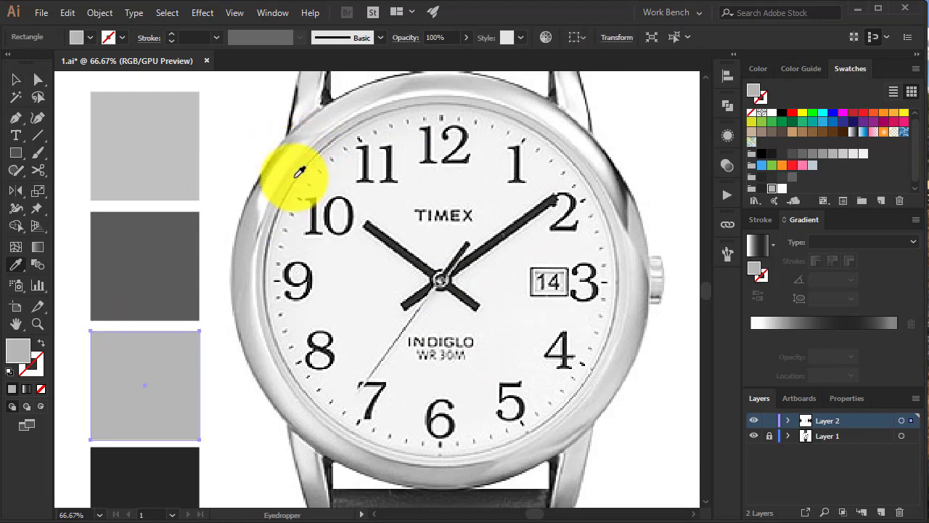
scroll(287, 161, down, 1)
scroll(286, 161, down, 3)
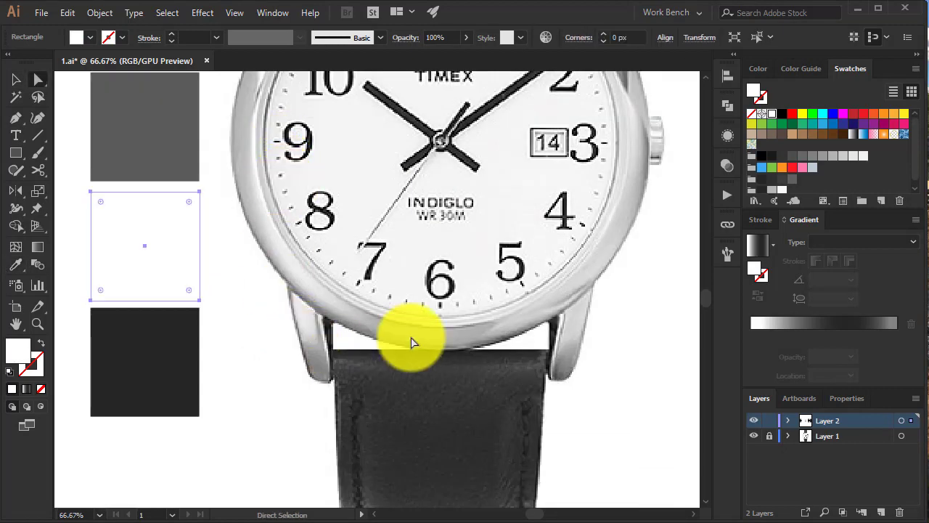
key(v)
click(175, 358)
key(i)
click(441, 331)
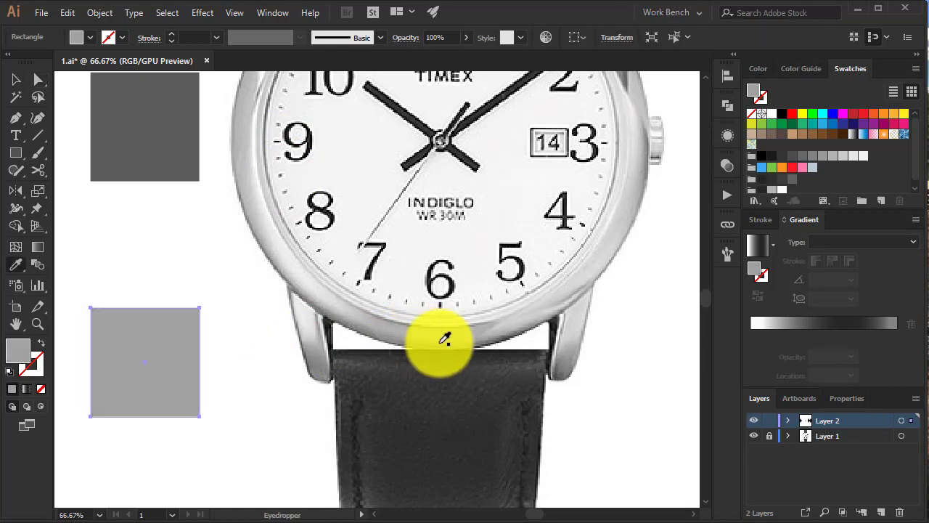
Step: Zoom out to frame all three watches and select everything
key(ctrl+minus)
key(ctrl+minus)
key(ctrl+minus)
key(v)
scroll(327, 240, right, 3)
scroll(327, 240, up, 1)
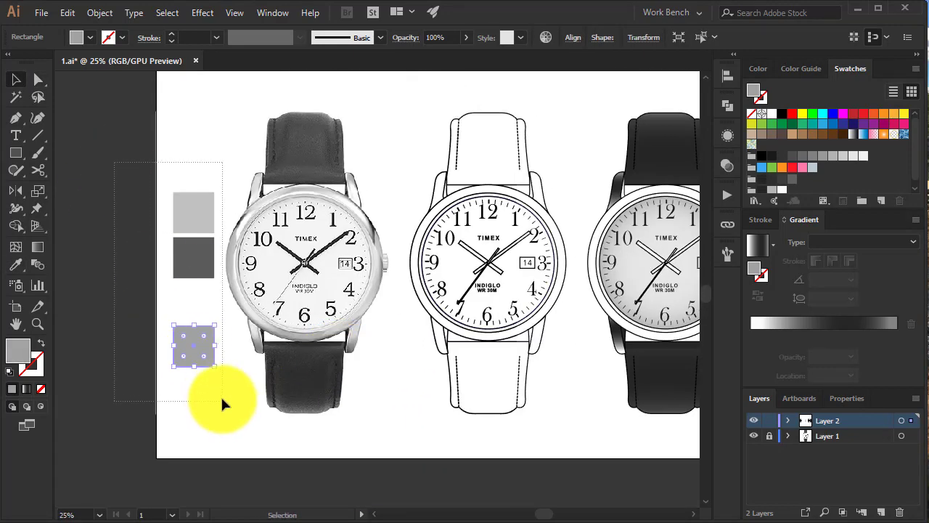
key(ctrl+a)
drag(564, 356, 433, 354)
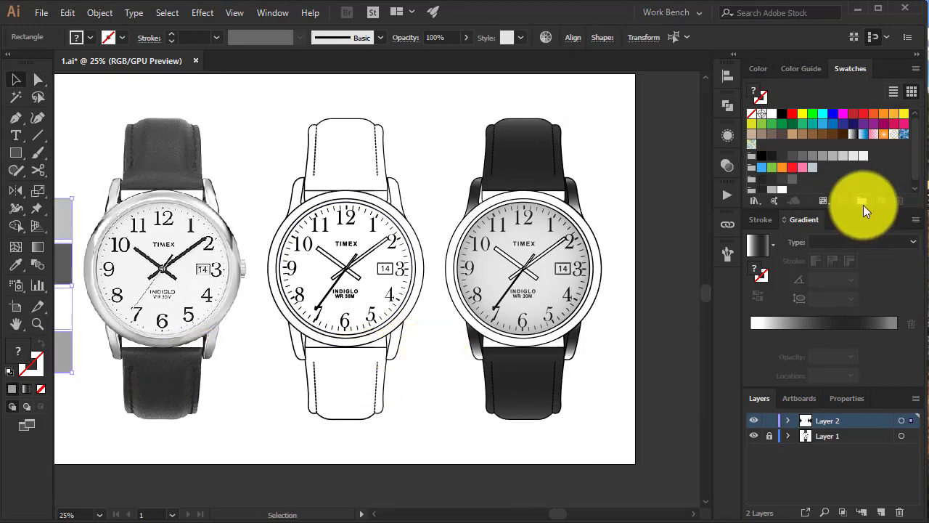
Step: Save the sampled greys as a new colour group in Swatches
click(861, 201)
key(Return)
click(637, 122)
Step: Fill the shaded watch's bezel with the white-to-black gradient preset
key(a)
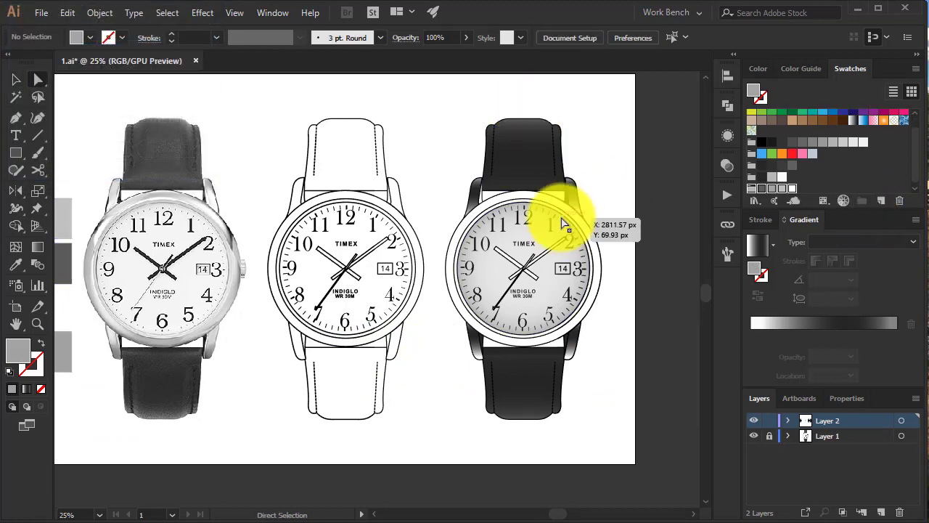
click(569, 213)
click(826, 321)
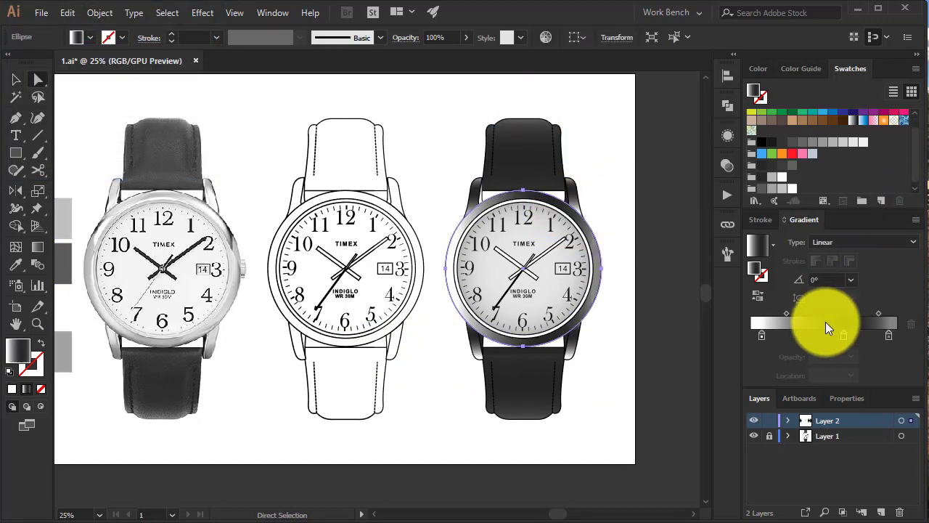
click(773, 245)
click(666, 277)
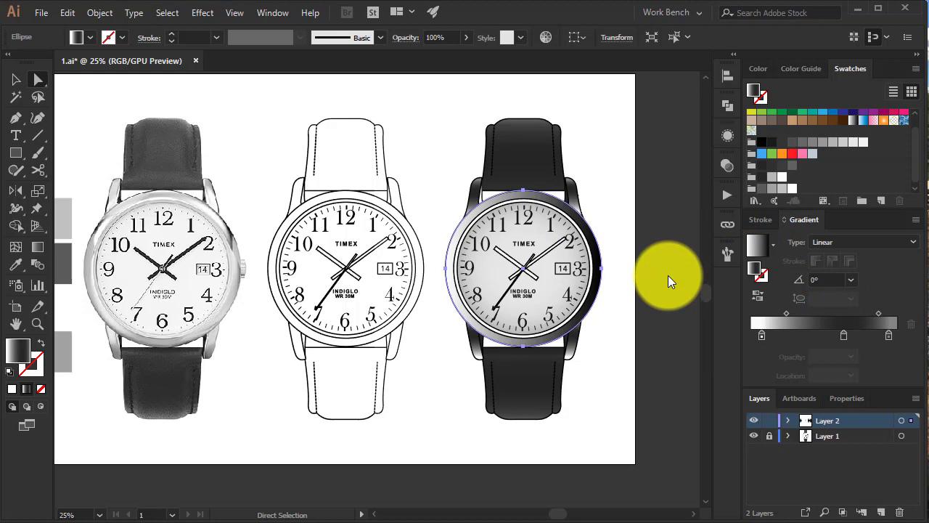
Step: Recolour the bezel gradient stops with dark and light greys, adding extra stops
double_click(754, 336)
click(740, 447)
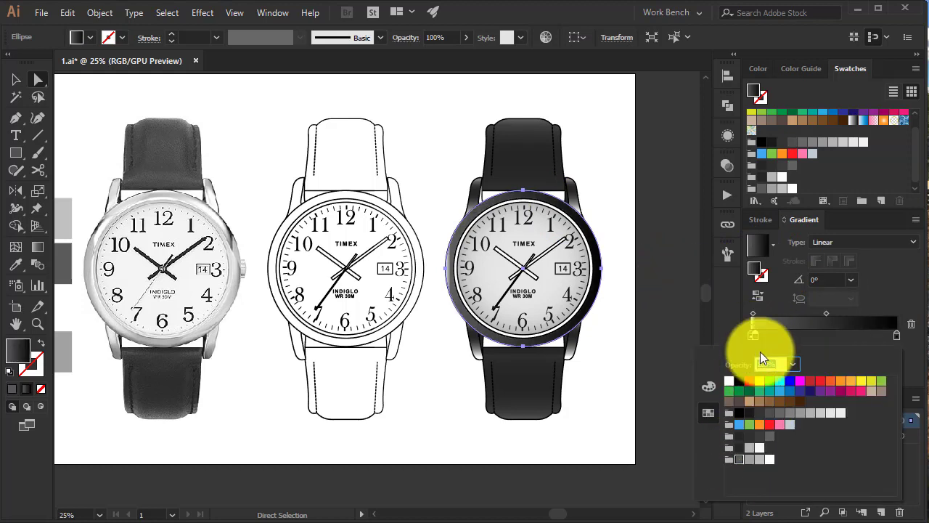
double_click(751, 334)
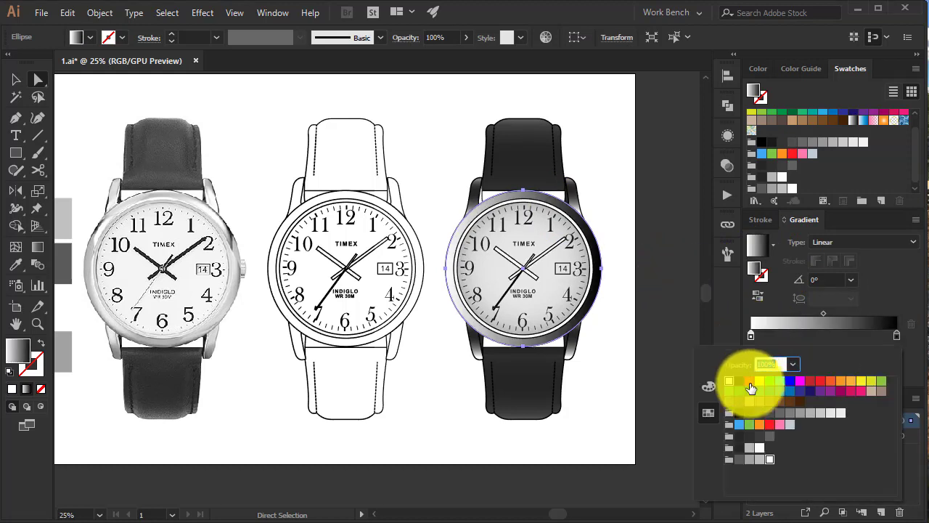
click(740, 451)
double_click(796, 335)
click(759, 441)
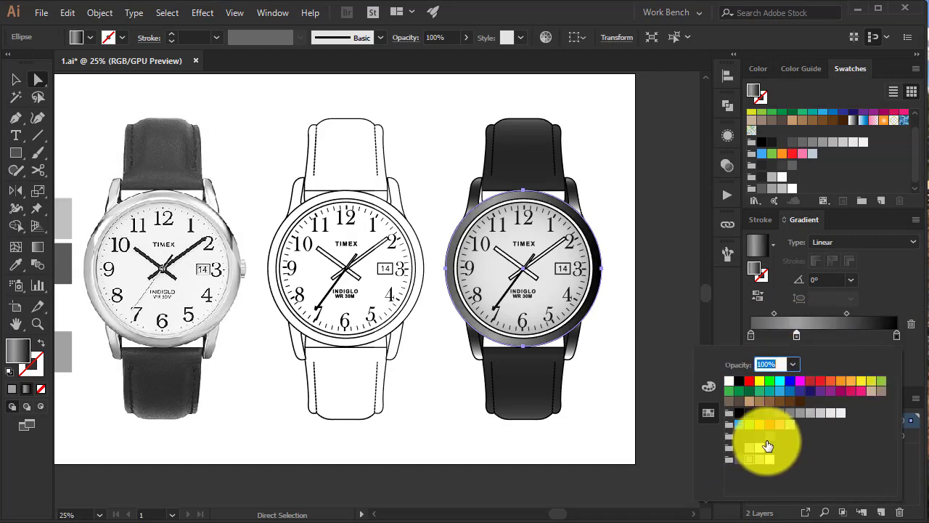
click(846, 335)
double_click(846, 335)
click(762, 460)
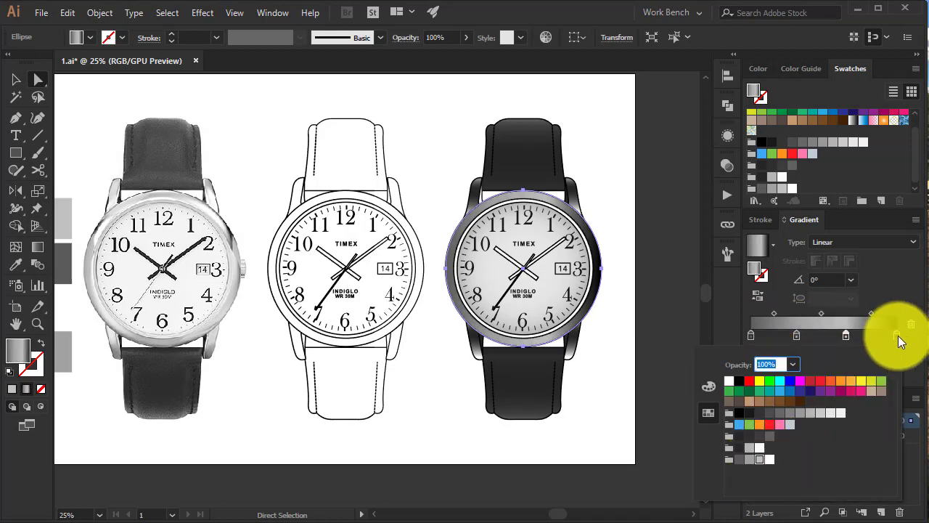
click(769, 459)
click(891, 280)
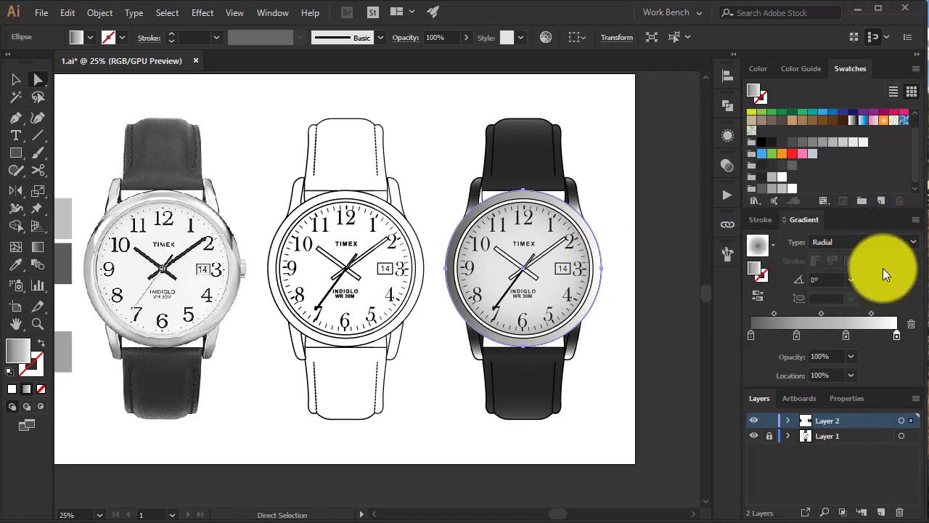
Step: Make the bezel gradient linear at a 90° angle
click(880, 242)
click(872, 257)
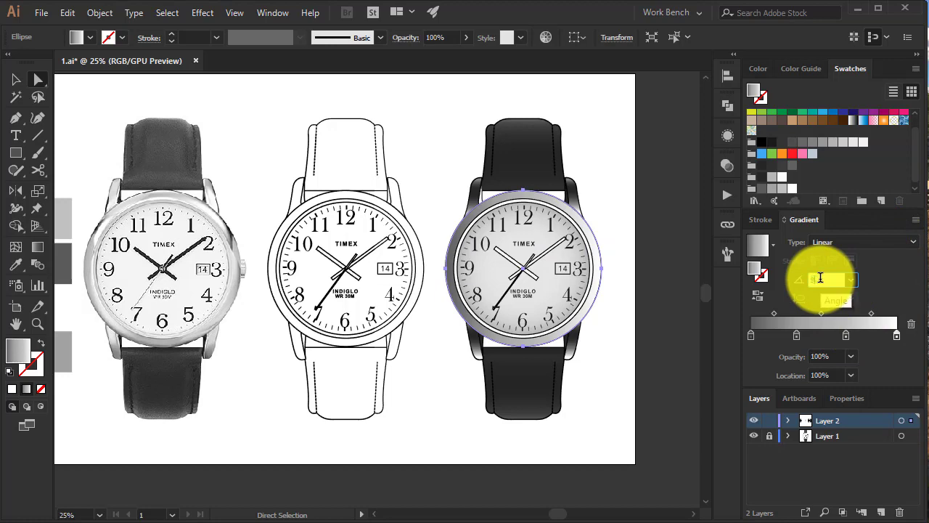
text(0)
key(Return)
click(631, 199)
key(v)
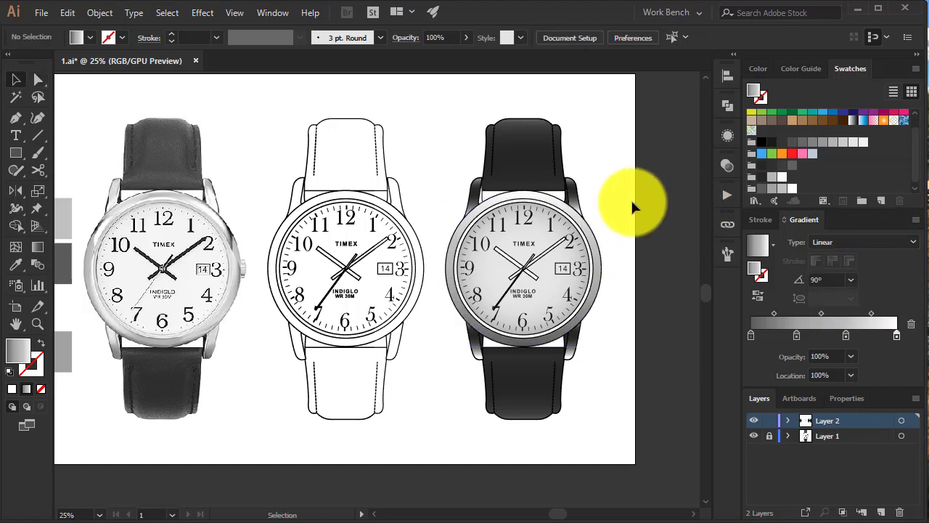
Step: On the outer bezel ellipse, shift a grey stop right and add a stop at 69.51%
key(ctrl+equal)
drag(622, 259, 353, 230)
key(a)
click(556, 208)
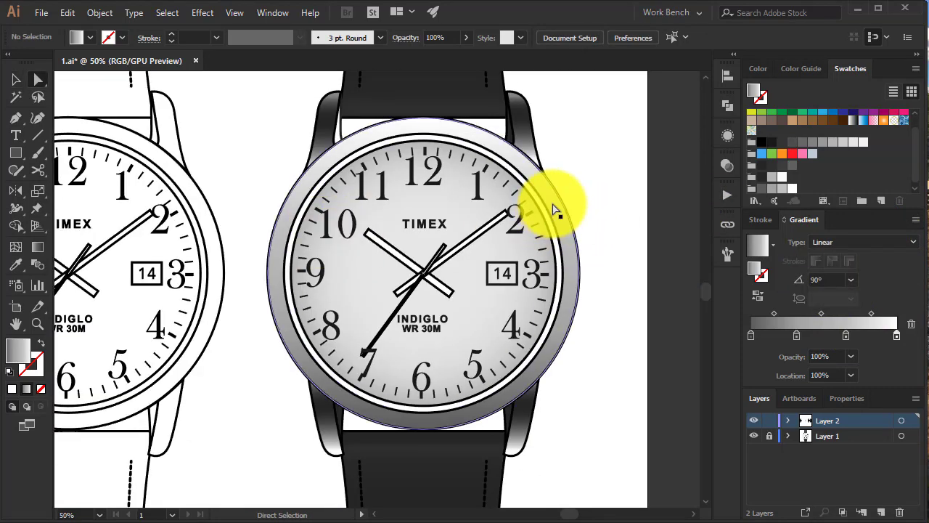
drag(787, 337, 813, 337)
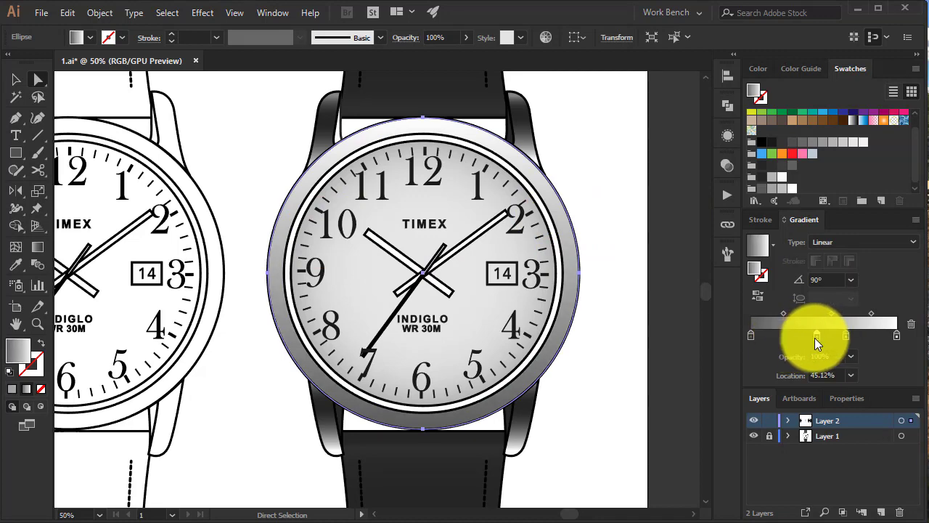
click(852, 335)
click(683, 291)
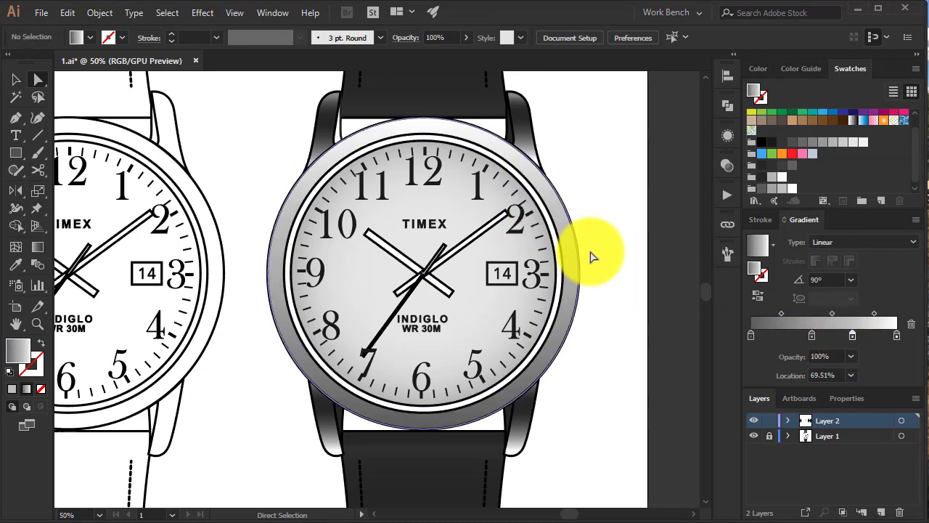
scroll(539, 203, up, 2)
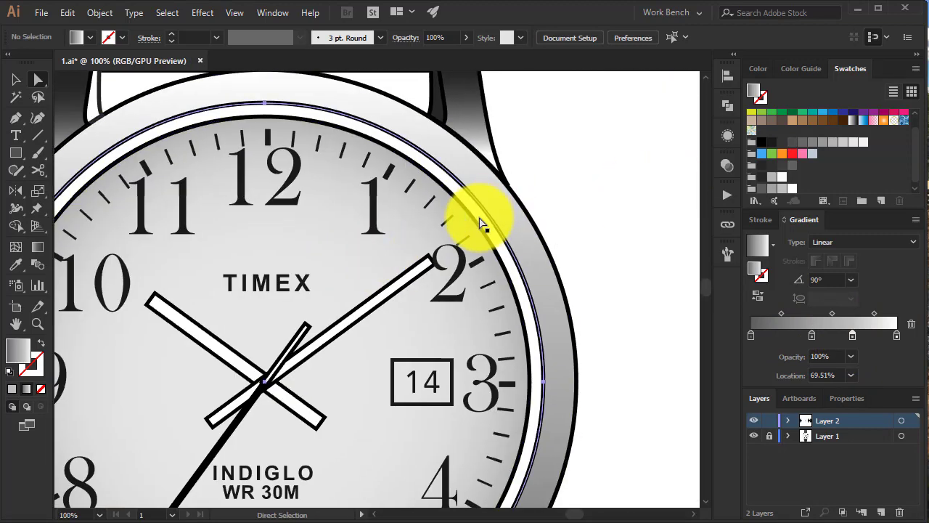
Step: Copy the outer bezel's gradient onto the inner ring with the Eyedropper and reverse it to -90°
click(479, 223)
key(i)
click(489, 177)
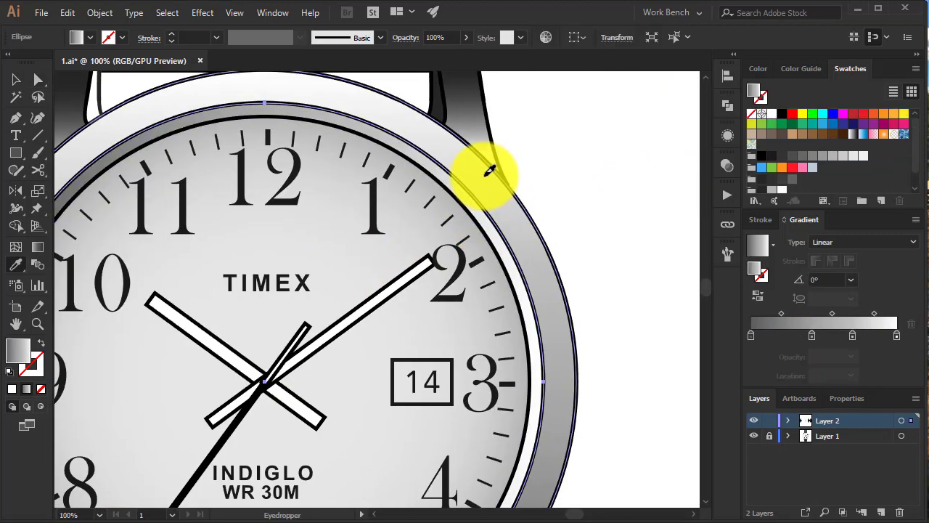
key(ctrl+minus)
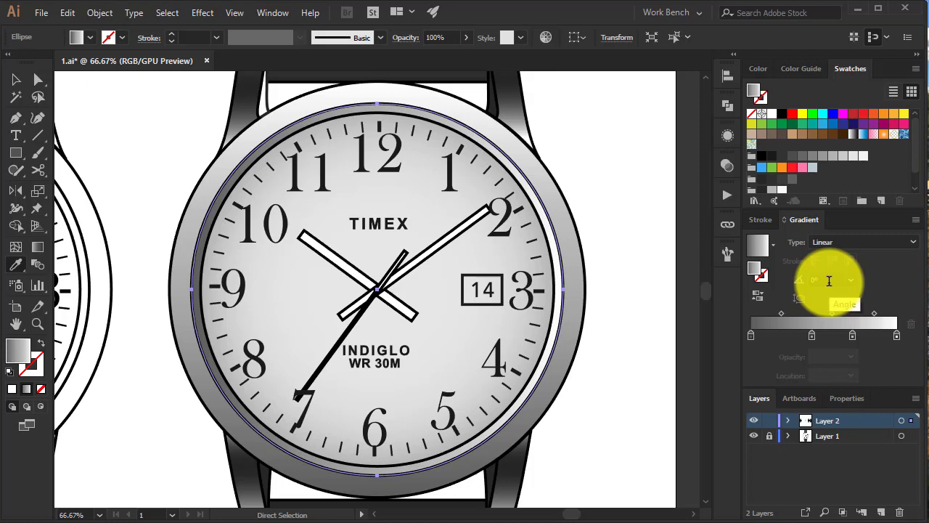
key(Return)
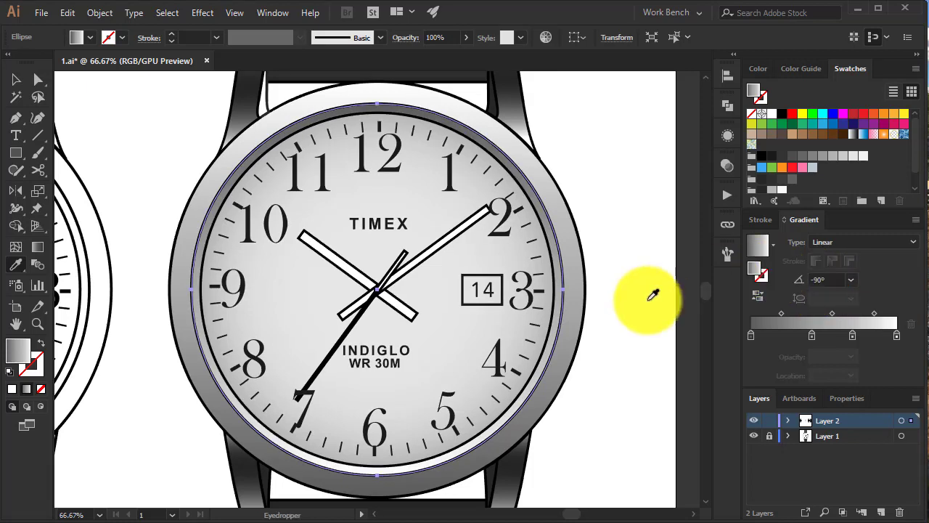
key(v)
click(622, 248)
scroll(621, 248, up, 2)
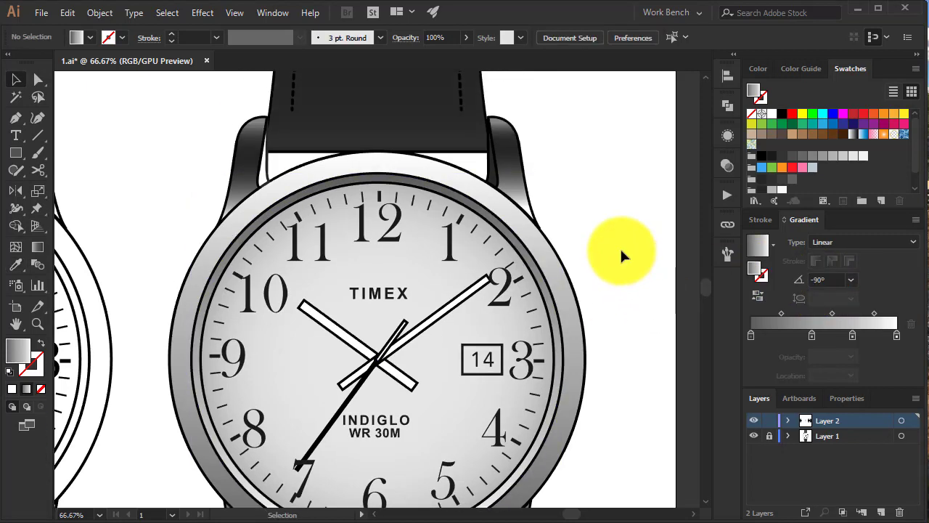
scroll(619, 247, down, 2)
scroll(620, 247, down, 2)
scroll(619, 247, up, 3)
Step: Direct-select the outer bezel ellipse together with the right lug
key(a)
click(543, 211)
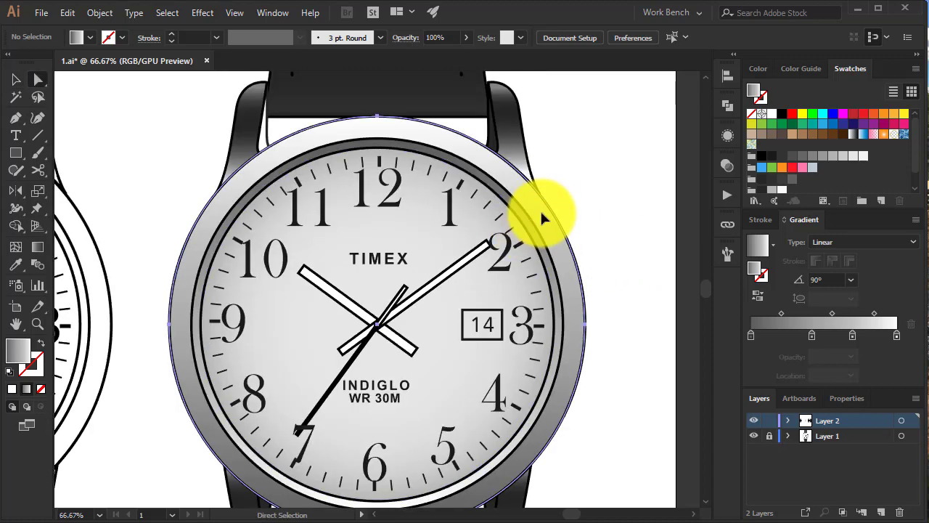
shift+click(503, 124)
Step: Add both bottom lugs to the selection, offset the outline by -5 px and fill it red
scroll(290, 166, down, 6)
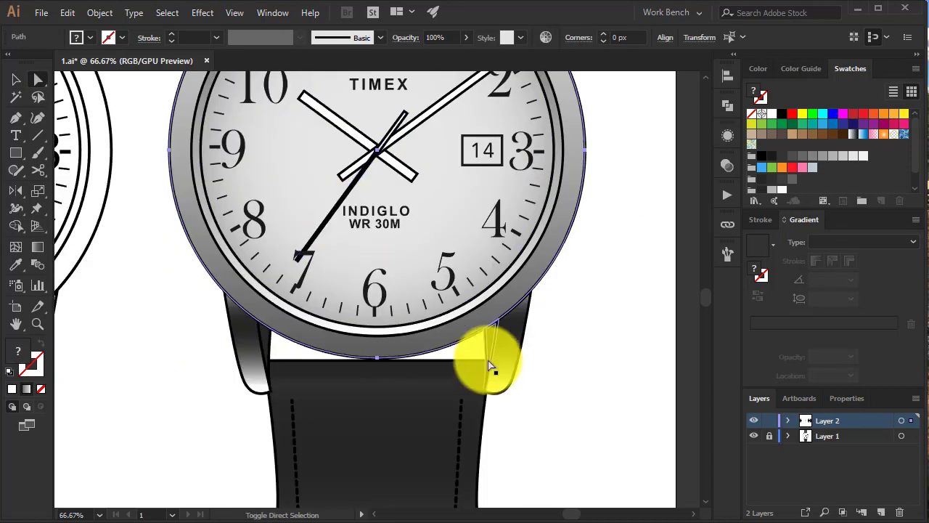
shift+click(492, 369)
shift+click(243, 344)
key(ctrl+alt+o)
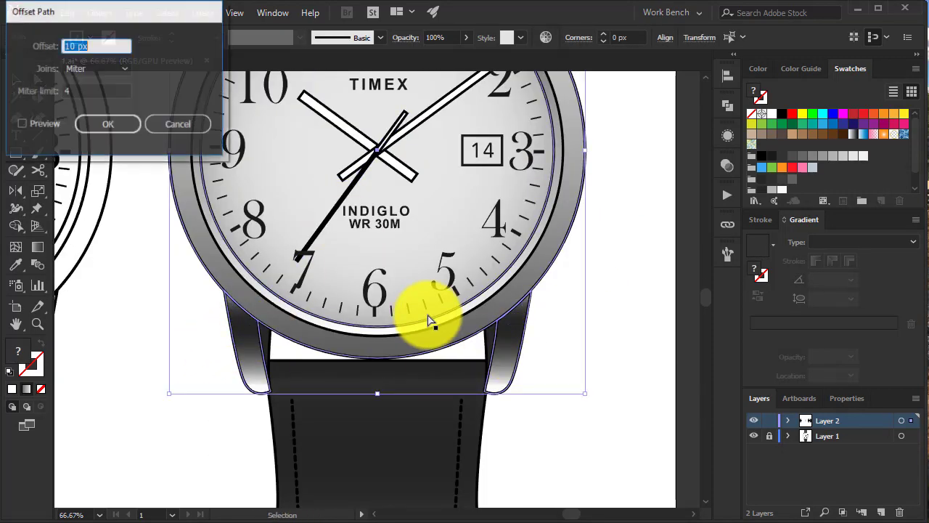
drag(149, 15, 775, 184)
click(647, 296)
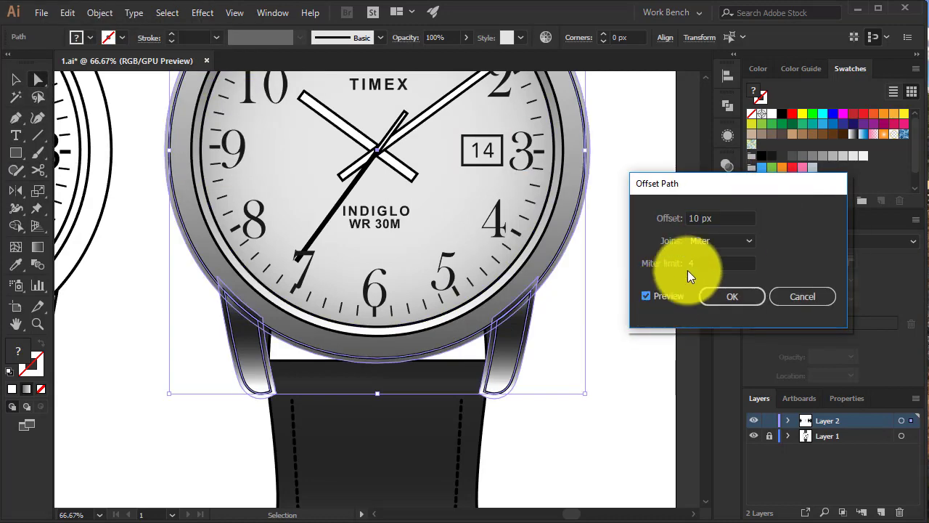
double_click(725, 216)
text(-5)
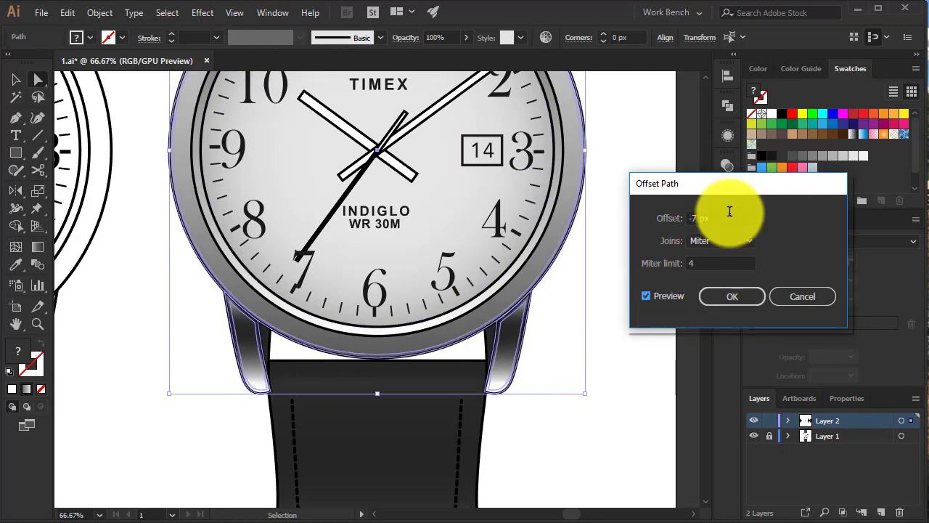
click(717, 302)
click(792, 167)
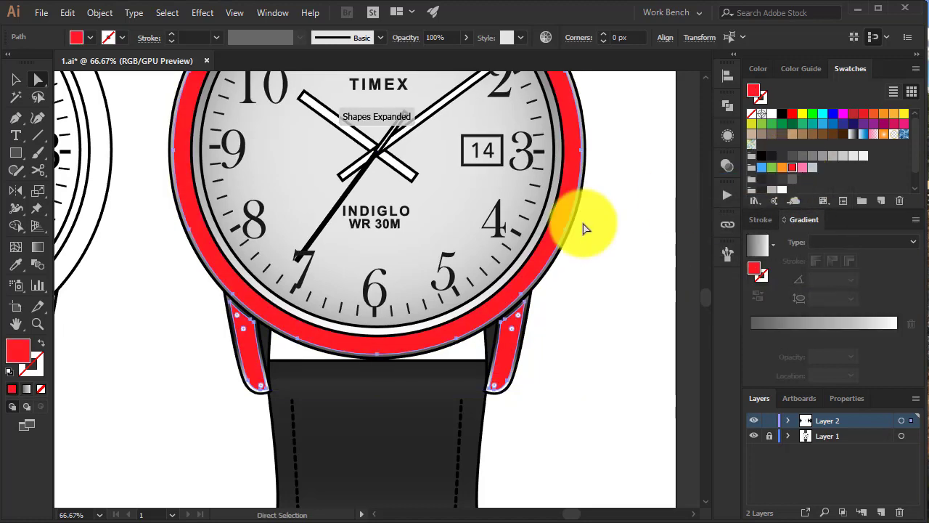
Step: Cut the red ring and lugs and paste them back in front
click(67, 13)
click(105, 67)
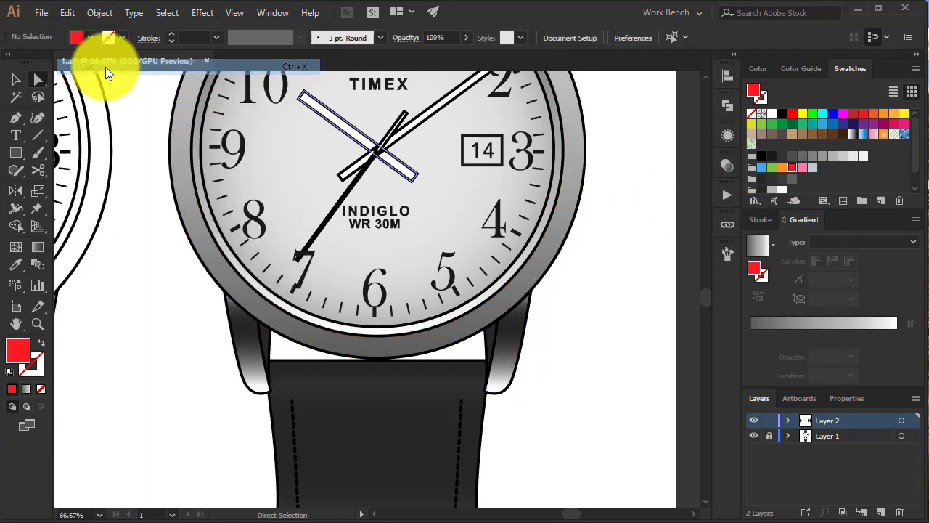
scroll(543, 201, up, 3)
key(v)
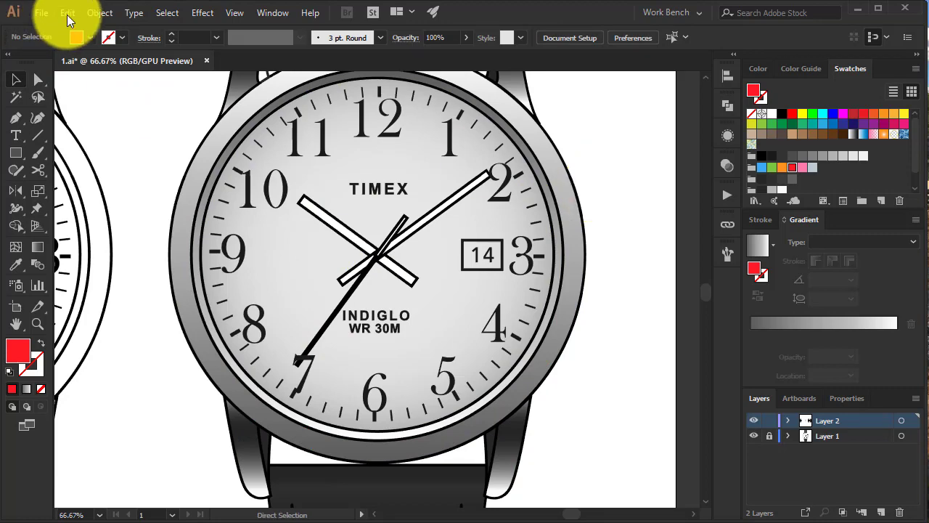
click(68, 13)
click(174, 125)
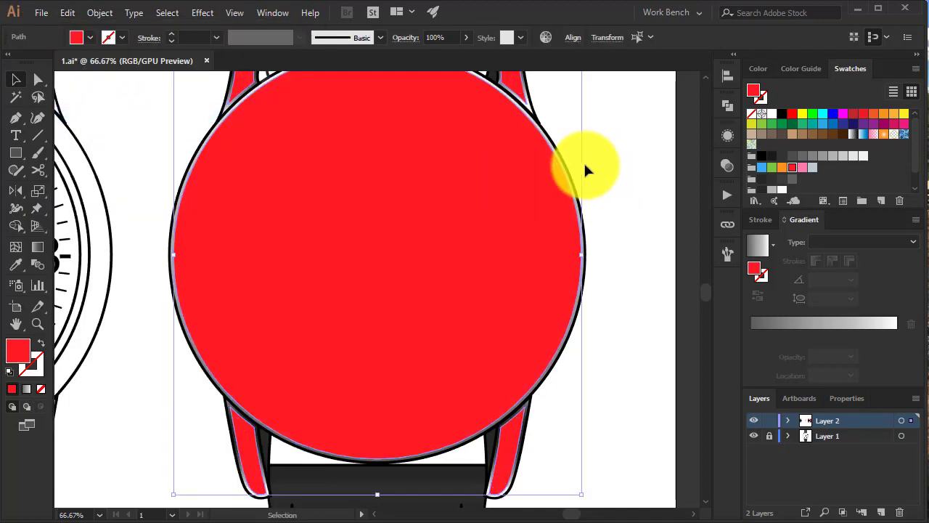
Step: Swap the copy's fill and stroke, then use Pathfinder Minus Front to leave a red ring
scroll(582, 195, up, 3)
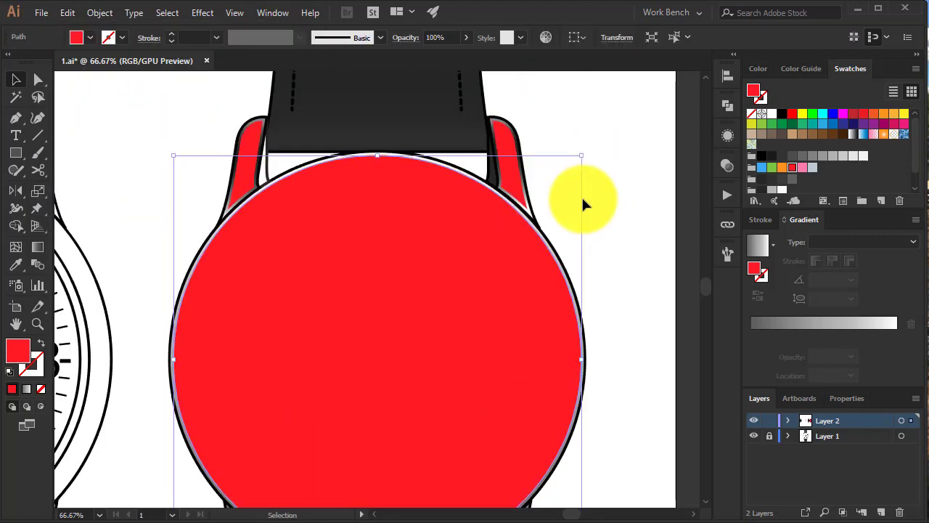
scroll(582, 195, down, 1)
key(shift+x)
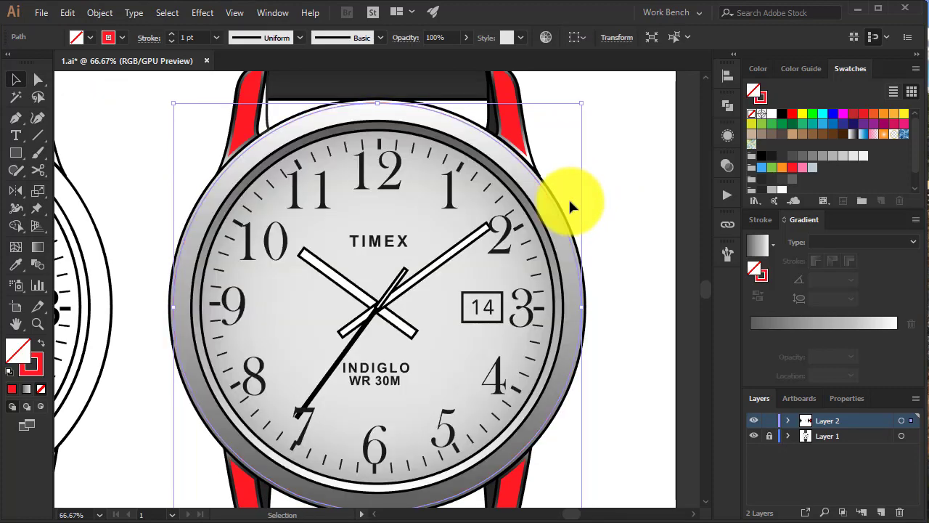
drag(582, 103, 569, 119)
key(ctrl+z)
click(727, 105)
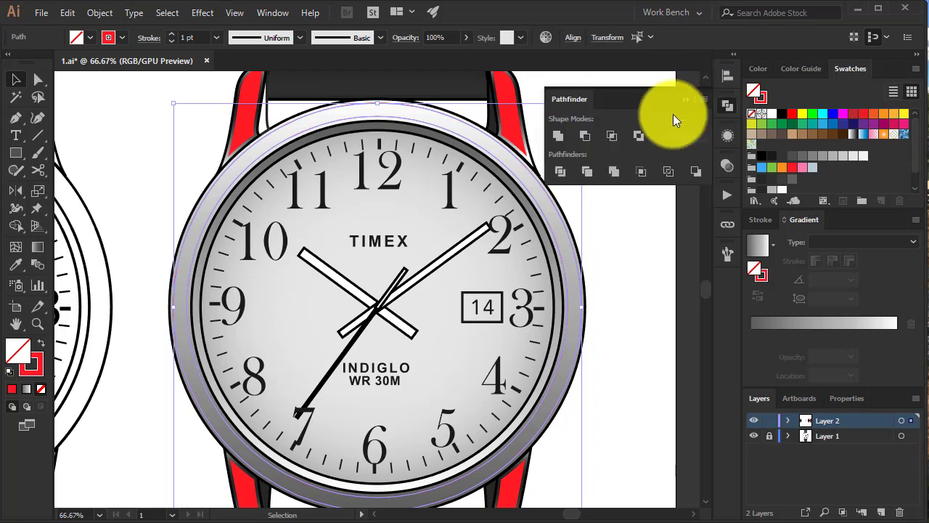
click(584, 136)
click(625, 240)
scroll(617, 240, up, 1)
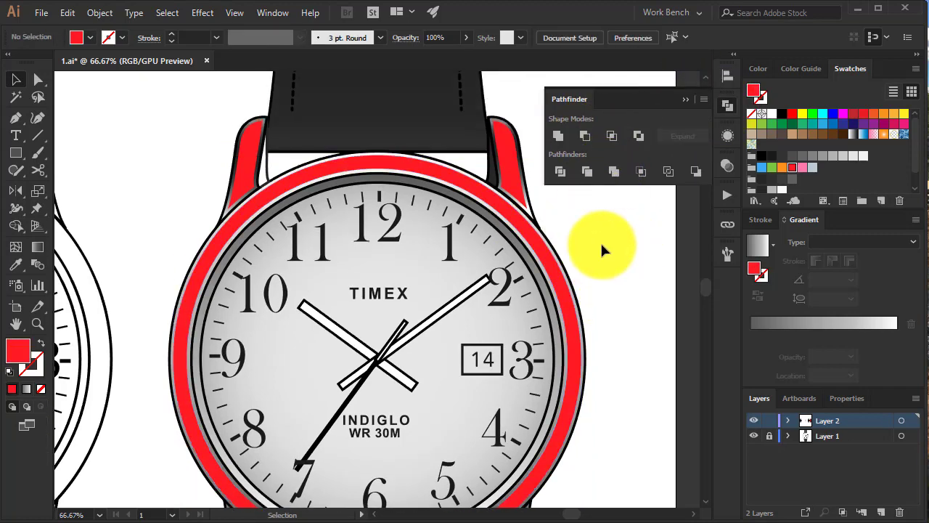
scroll(518, 176, up, 2)
Step: Draw a circle over the upper right lug, copy it to the left, and intersect each with its lug
key(l)
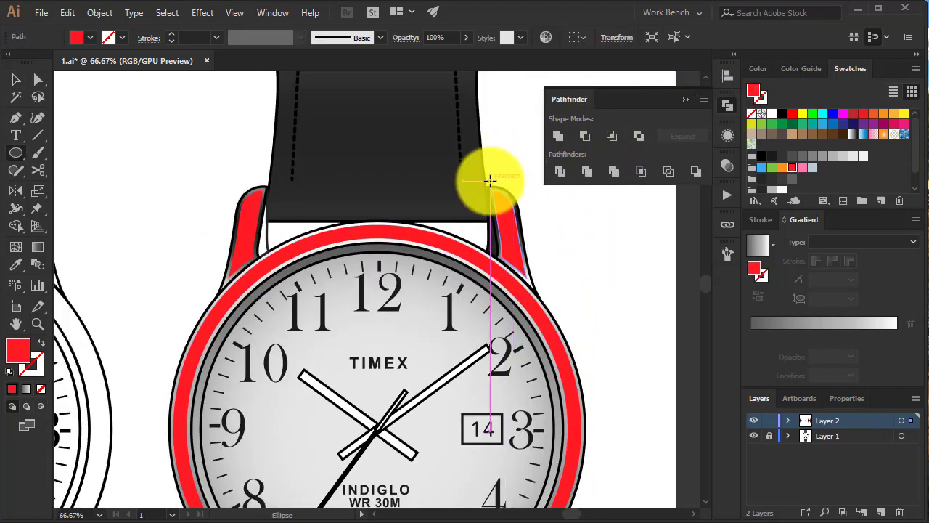
mouse_move(490, 182)
mouse_down()
mouse_move(513, 218)
mouse_move(540, 229)
mouse_up()
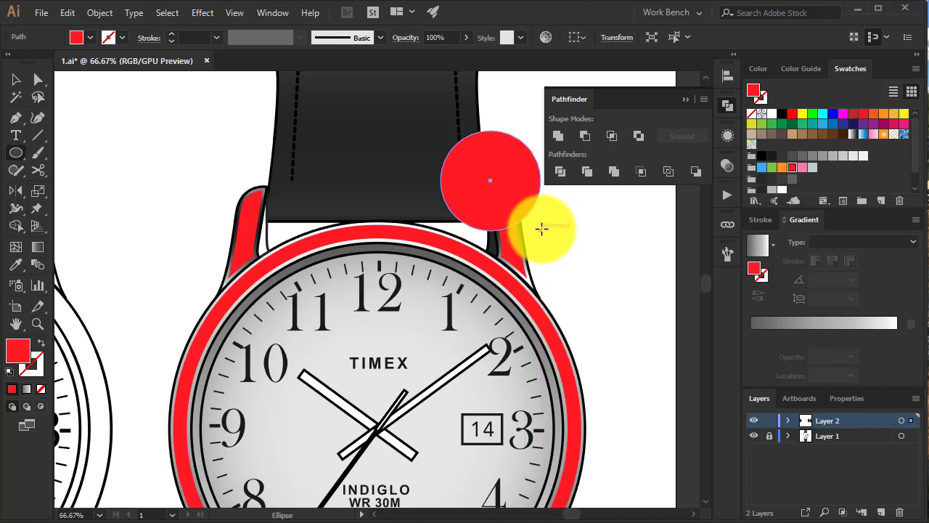
drag(448, 180, 210, 180)
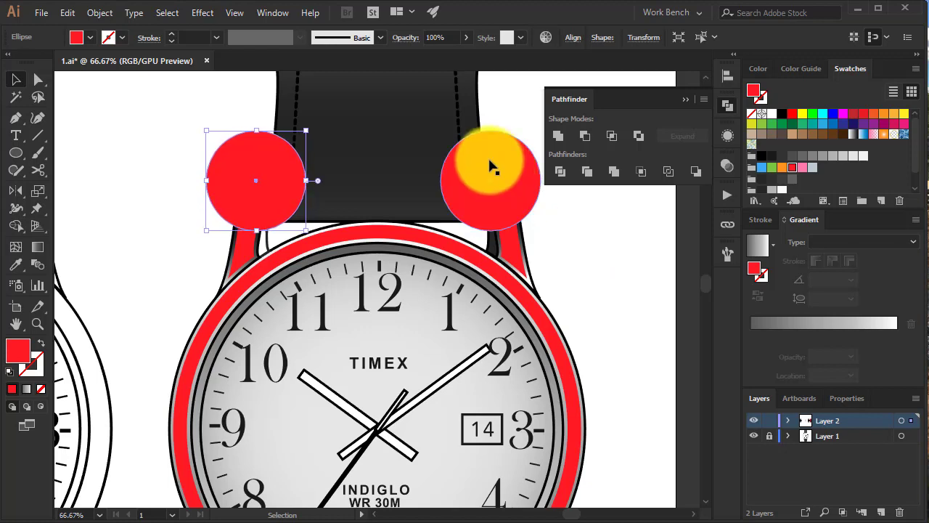
shift+click(294, 231)
click(612, 136)
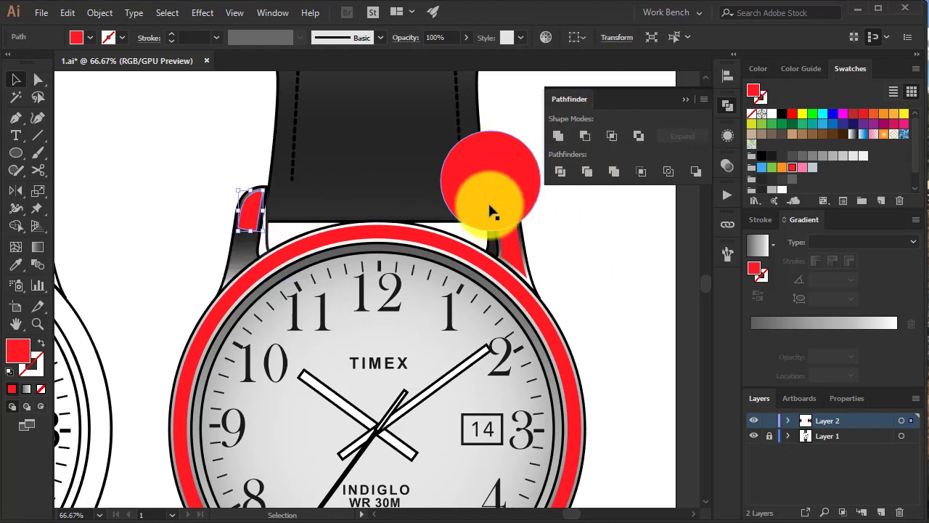
click(490, 210)
shift+click(518, 256)
click(616, 135)
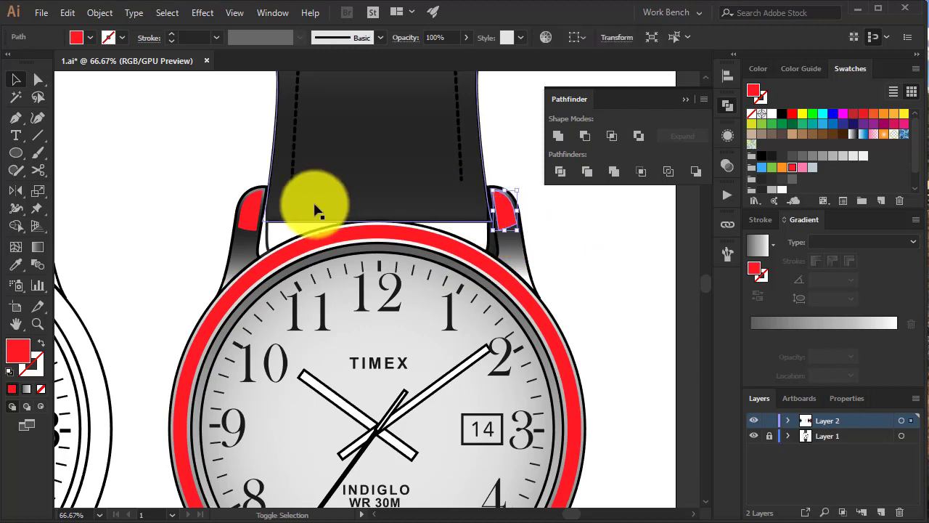
Step: Give both lug tips a white-to-black gradient in Lighten mode with a darker gradient stop
shift+click(246, 211)
click(773, 245)
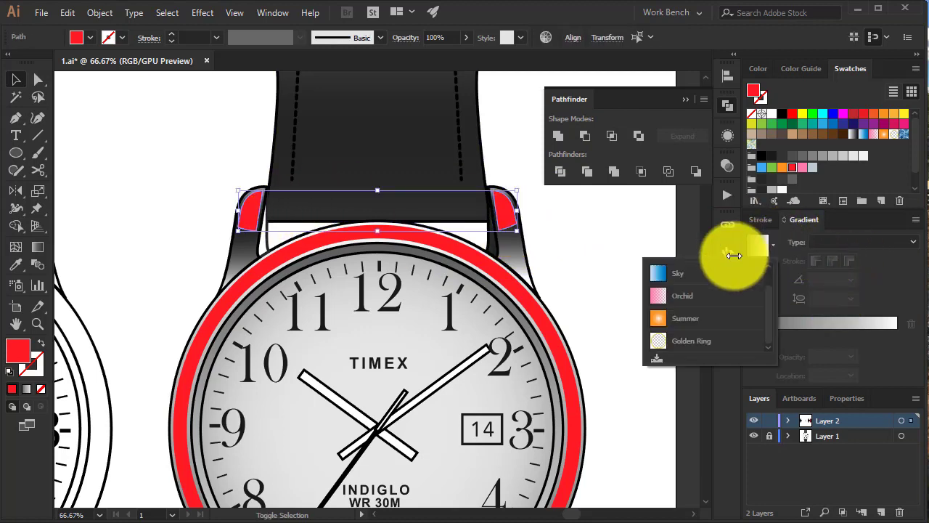
scroll(713, 274, up, 1)
click(713, 273)
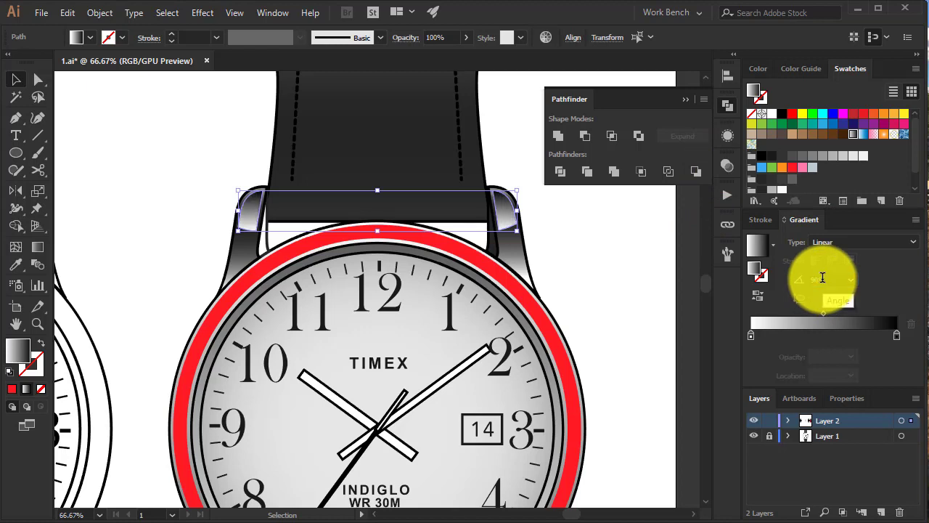
key(ctrl+shift+F10)
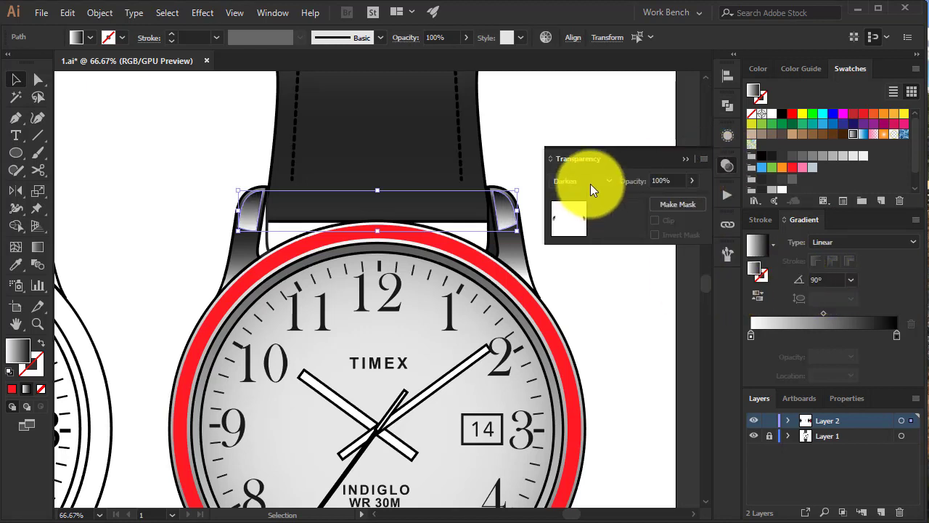
scroll(590, 183, down, 4)
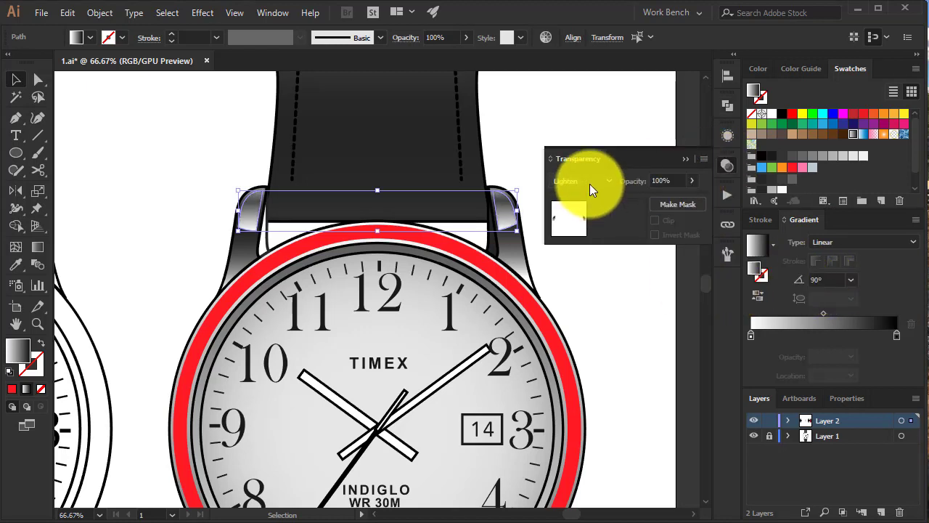
scroll(589, 184, down, 1)
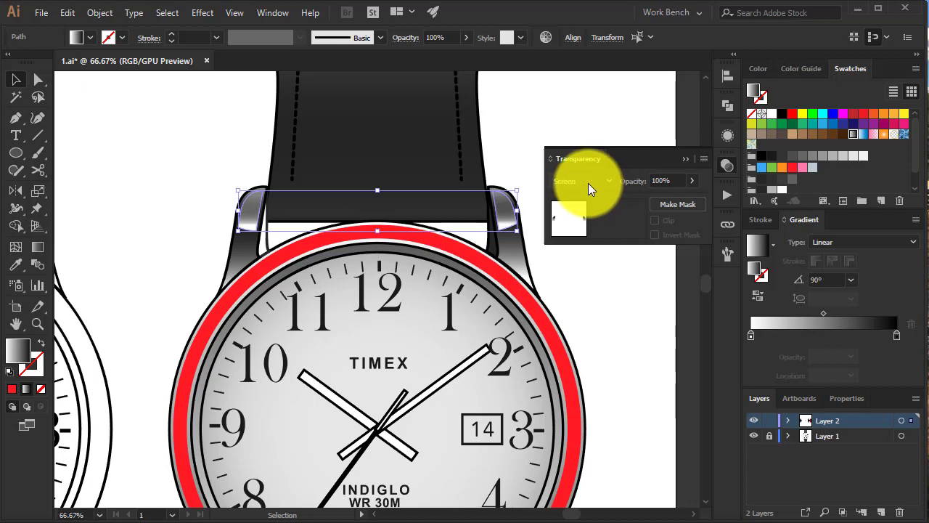
scroll(588, 183, up, 1)
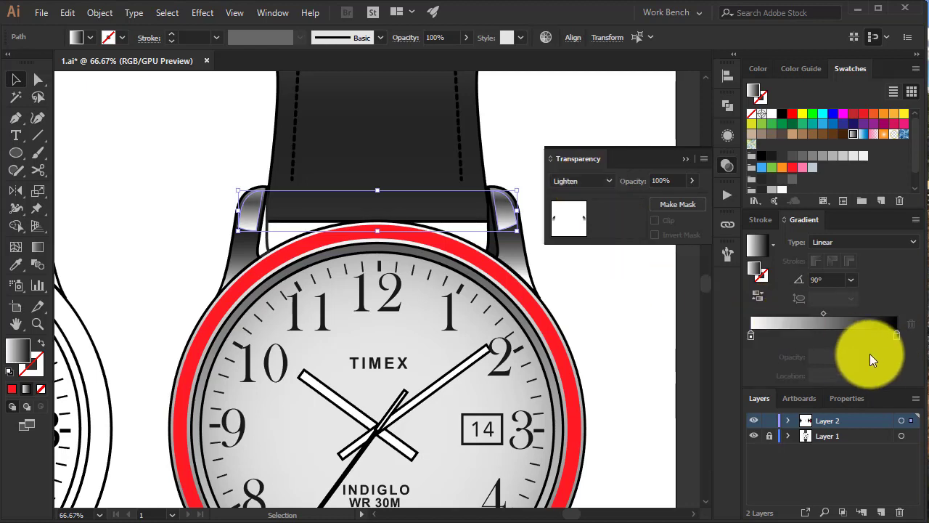
double_click(751, 336)
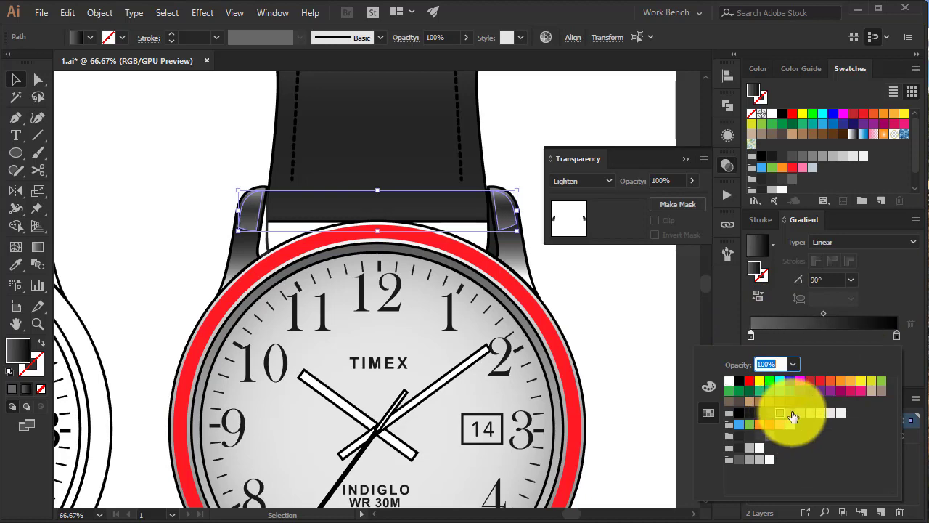
click(581, 283)
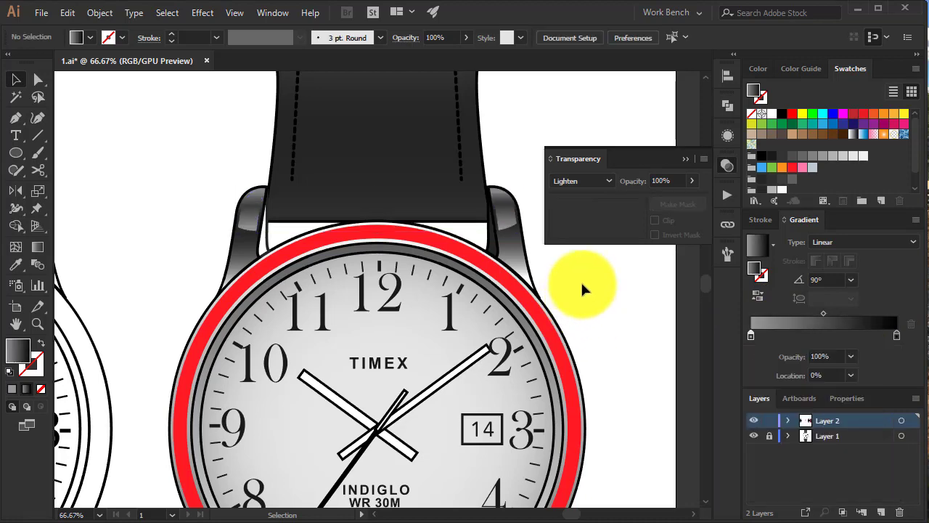
Step: Draw a circle over the lower right lug and copy it across to the lower left lug
scroll(581, 280, down, 3)
scroll(581, 279, down, 4)
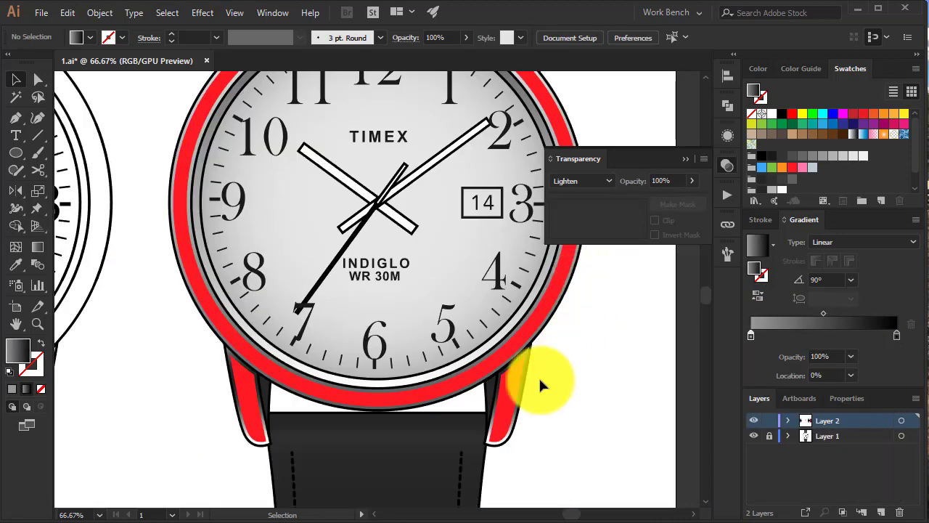
key(l)
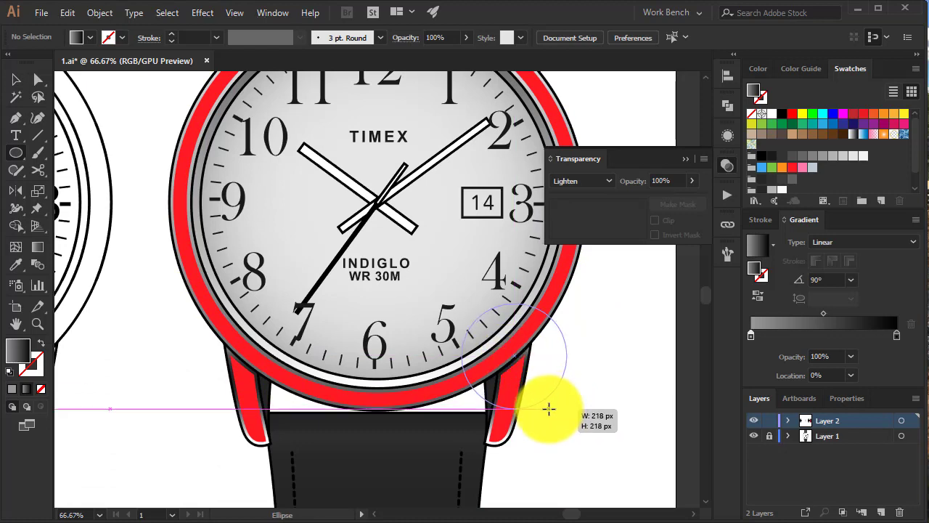
drag(517, 352, 549, 405)
key(v)
drag(536, 367, 270, 367)
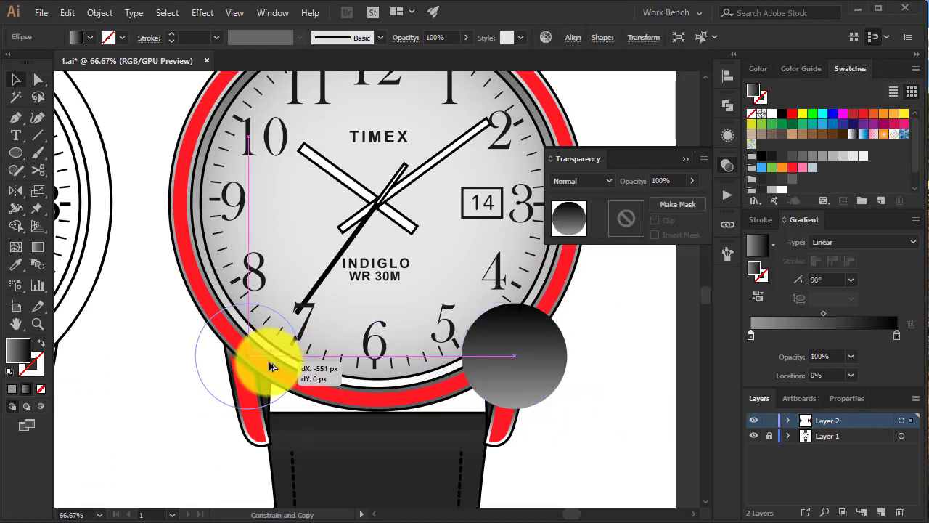
Step: Trim both lower lug pieces with their circles using Pathfinder
key(a)
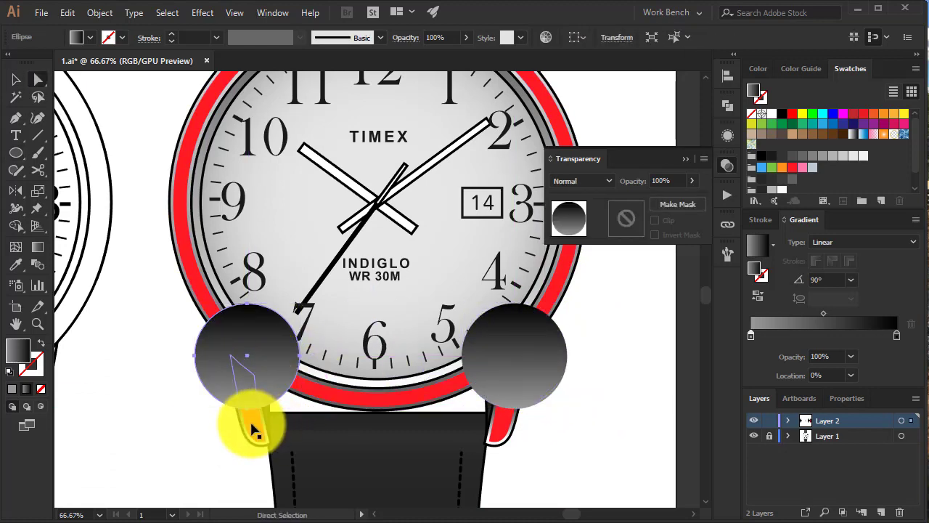
click(254, 425)
shift+click(249, 346)
click(727, 104)
click(585, 136)
click(587, 196)
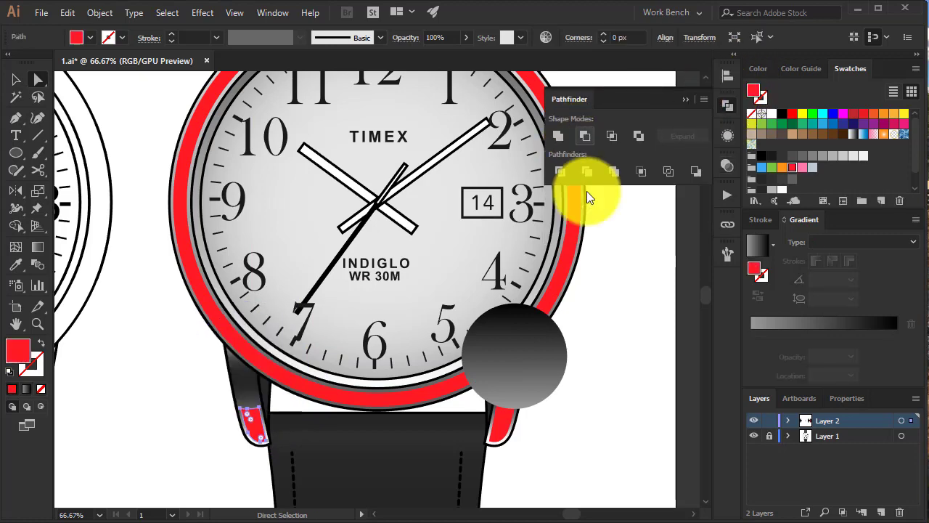
click(506, 429)
shift+click(514, 337)
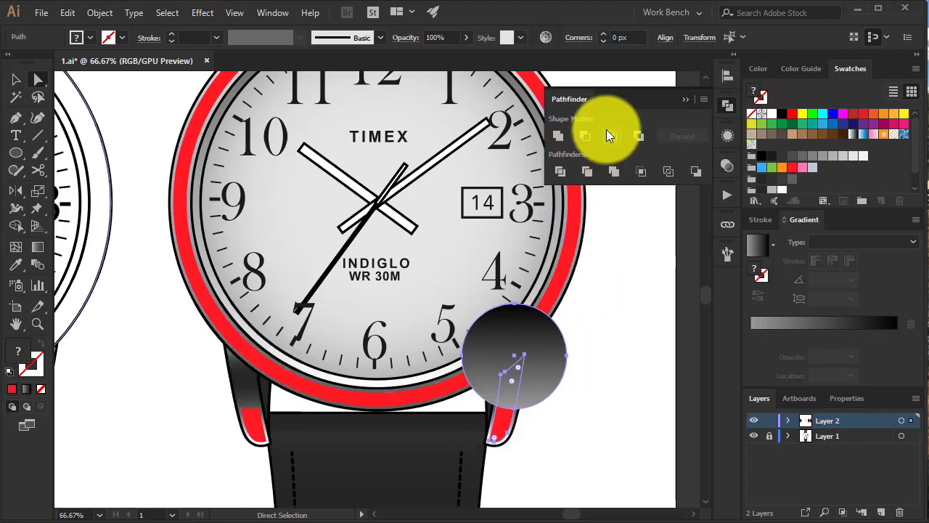
click(585, 136)
Step: Sample the bezel's grey gradient onto the lower lugs and set its angle to 90°
scroll(581, 319, down, 2)
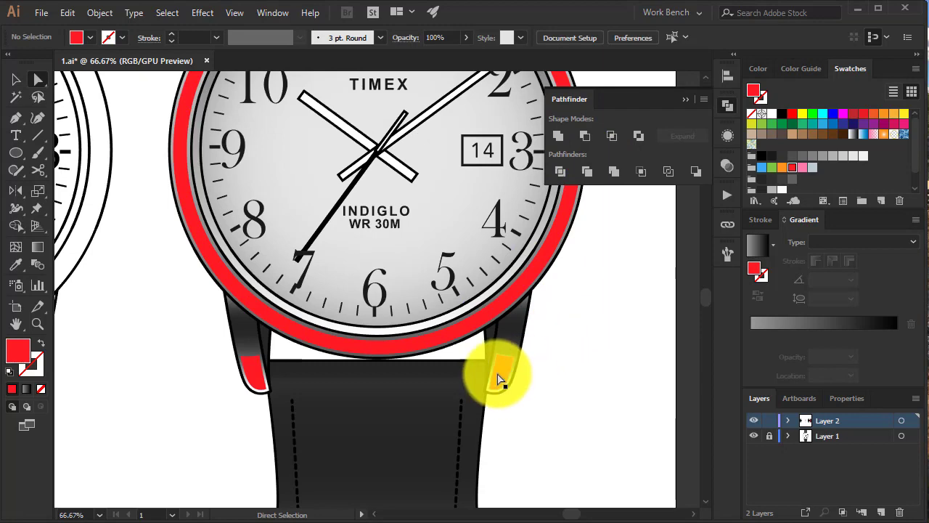
shift+click(252, 370)
scroll(436, 264, up, 2)
scroll(508, 183, up, 6)
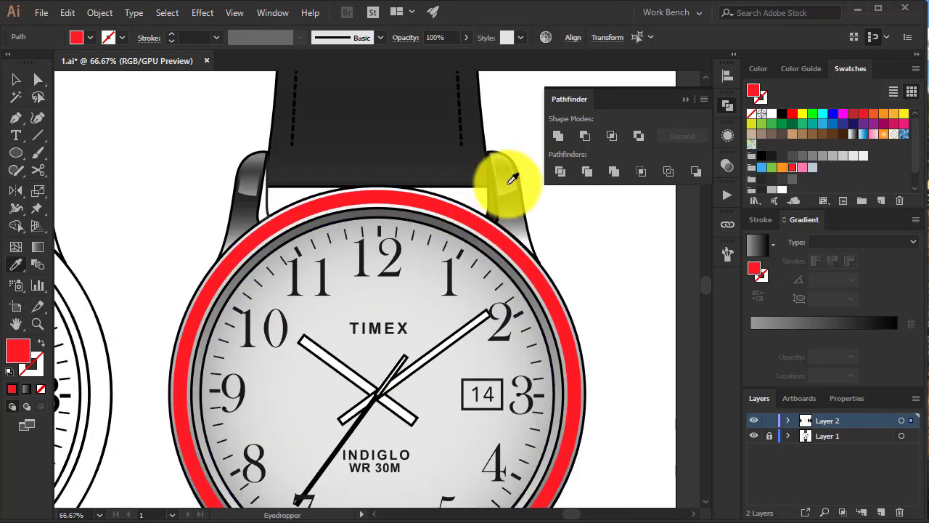
key(i)
click(528, 218)
scroll(559, 290, down, 3)
key(v)
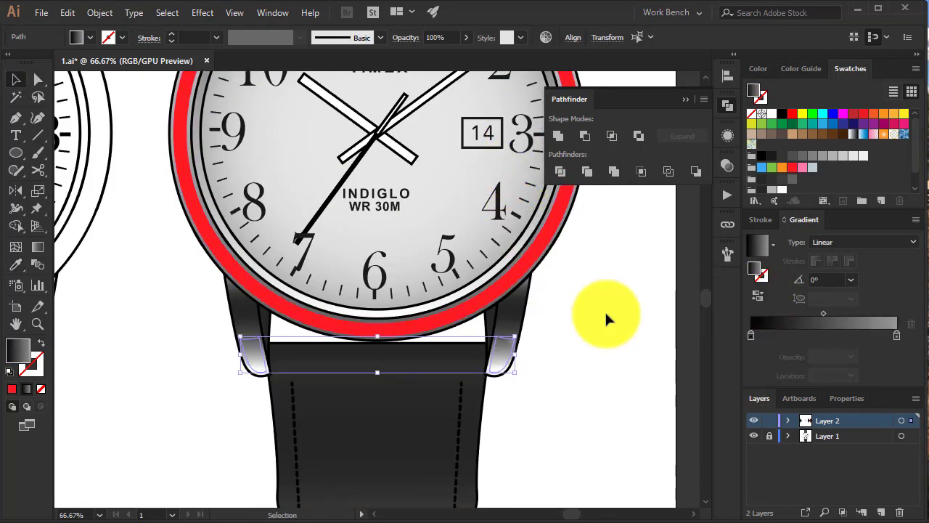
click(828, 281)
text(90)
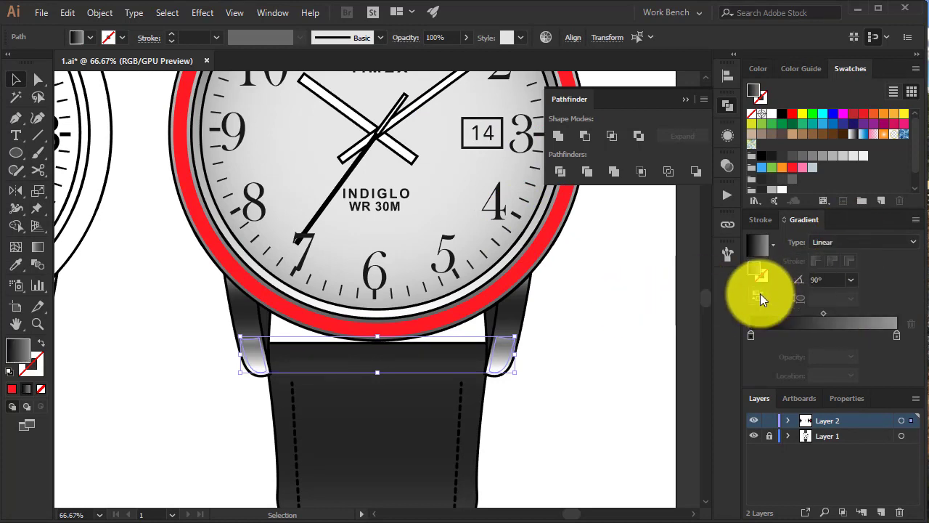
click(615, 317)
scroll(615, 317, up, 1)
scroll(615, 318, up, 3)
Step: Draw a large ellipse over the ring's top and intersect it with the red ring, keeping the top arc
scroll(615, 317, up, 3)
key(a)
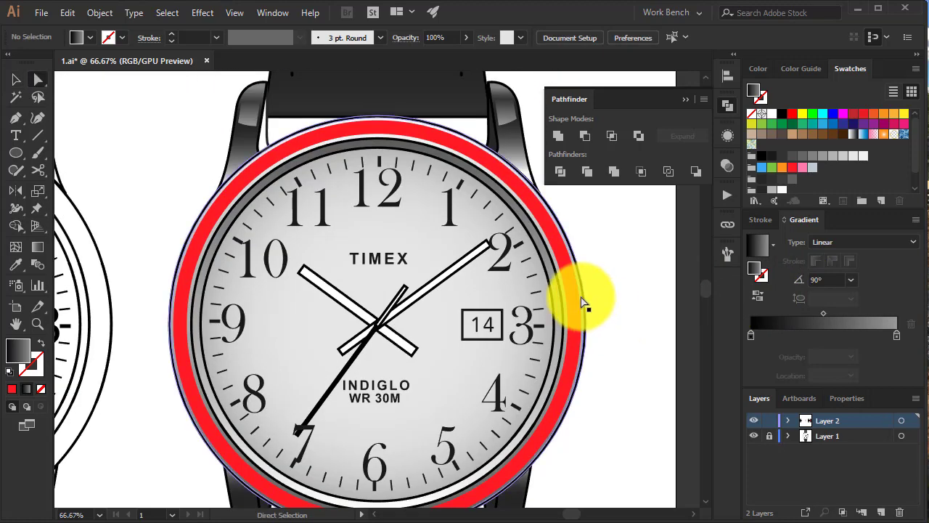
click(571, 300)
key(ctrl+minus)
key(ctrl+minus)
key(l)
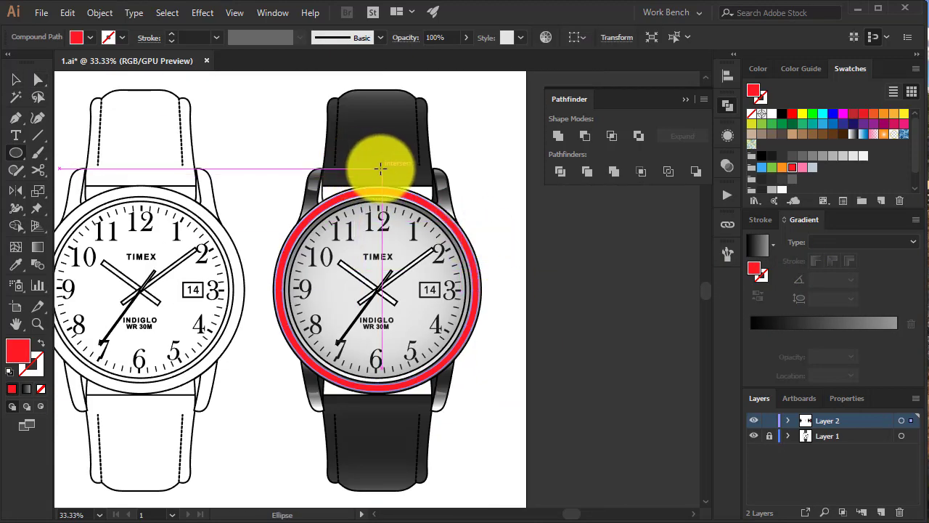
drag(374, 165, 535, 272)
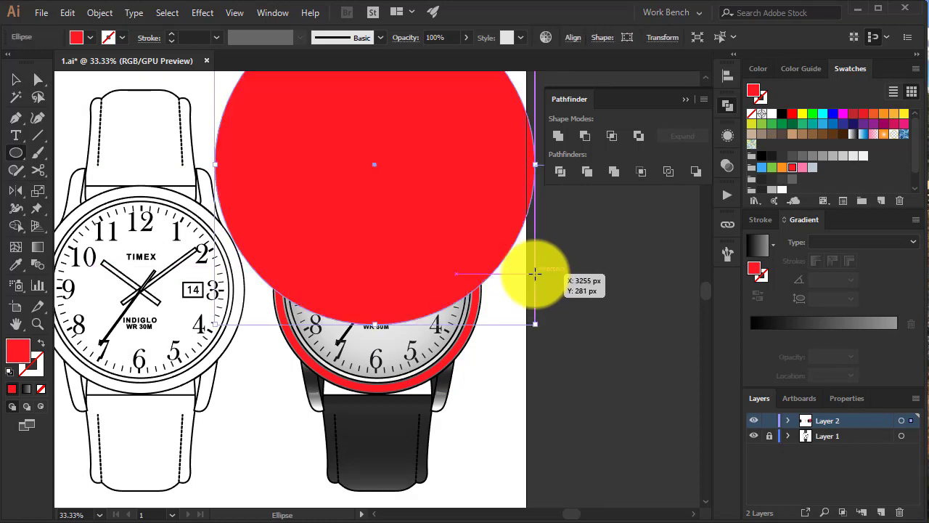
key(v)
shift+click(475, 317)
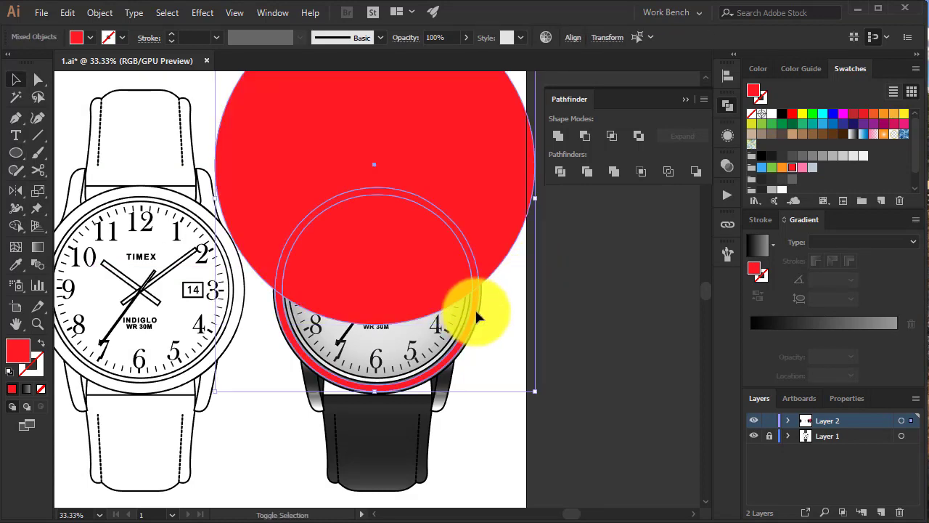
click(612, 135)
Step: Give the arc the bezel's gradient at 90°, make the right stop white, and reverse it
key(i)
click(442, 176)
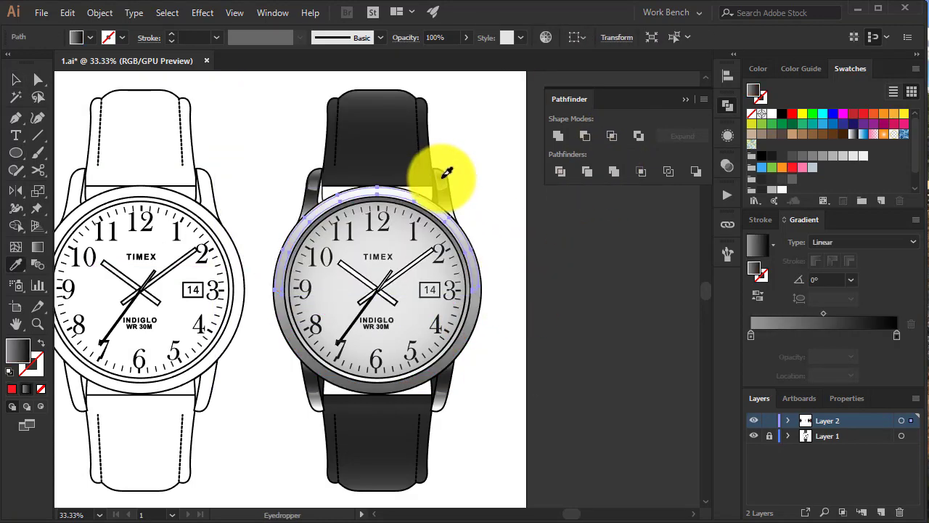
key(v)
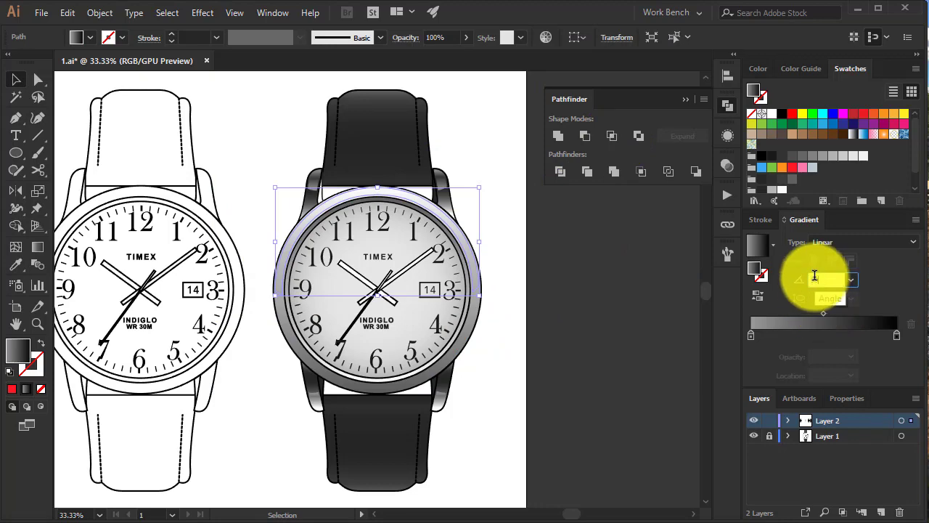
click(760, 294)
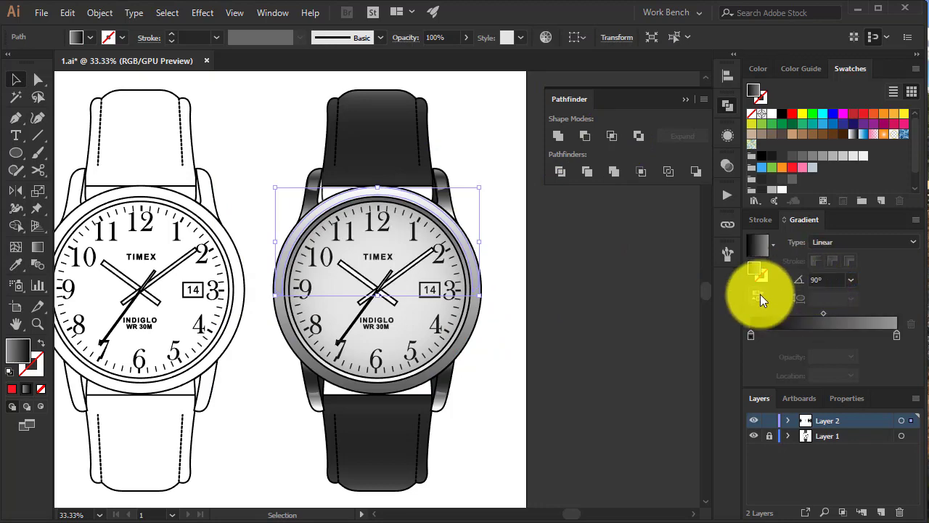
click(575, 282)
key(ctrl+plus)
key(ctrl+plus)
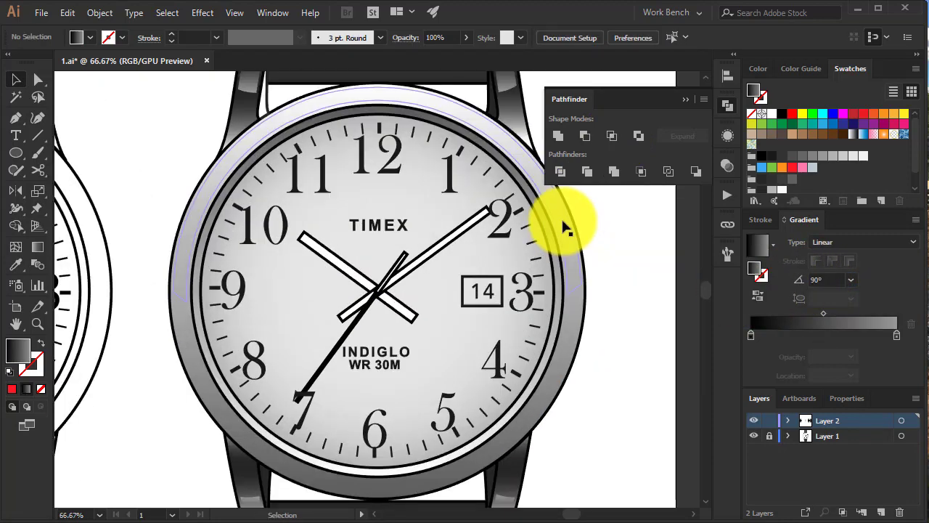
click(566, 227)
double_click(896, 335)
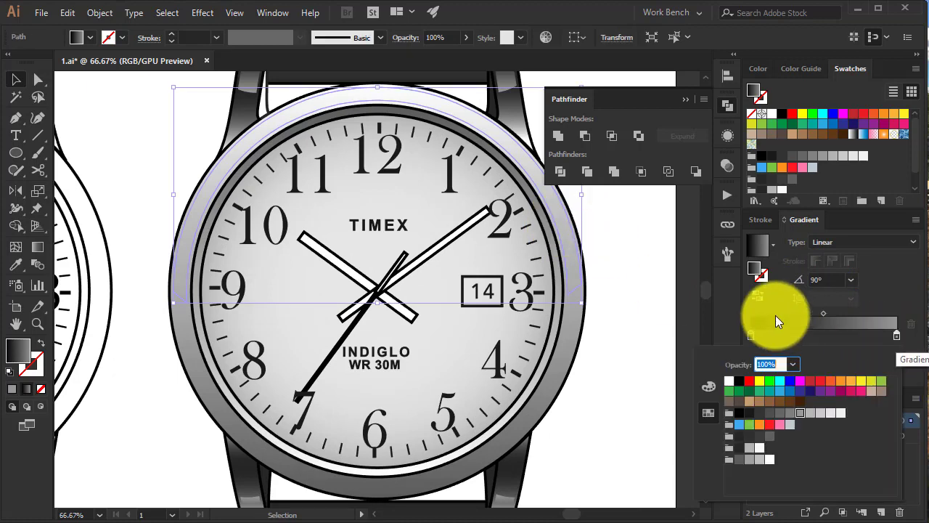
click(729, 379)
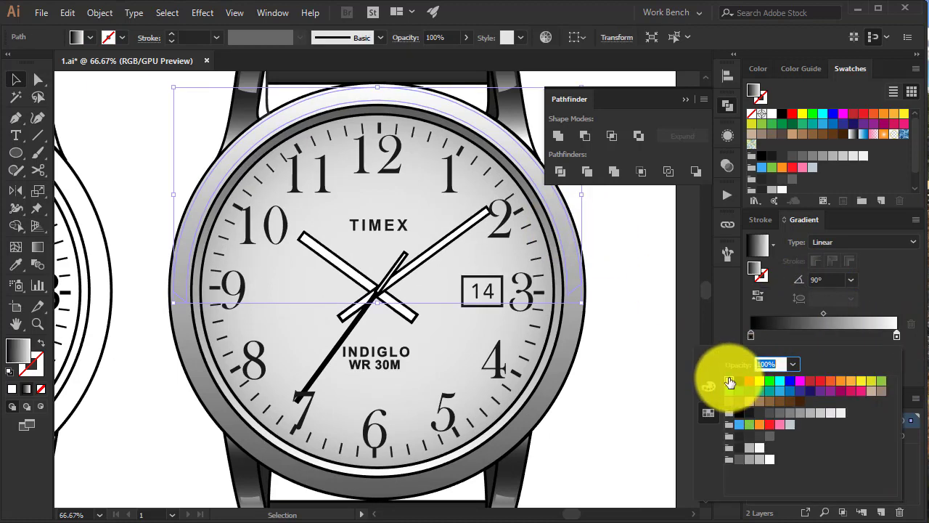
click(759, 297)
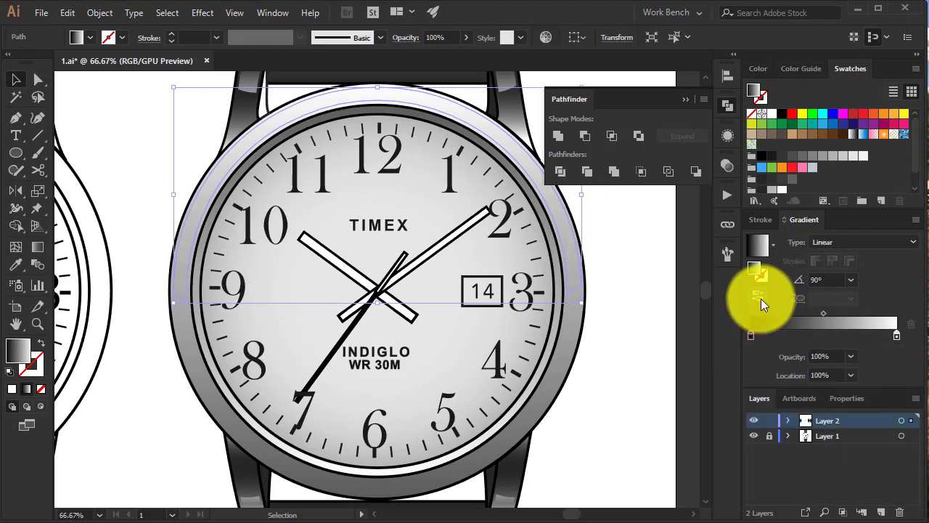
click(645, 309)
Step: Check the bezel path's anchors, then select the right stitch line on the shaded watch's top strap
scroll(645, 309, up, 2)
key(a)
click(580, 341)
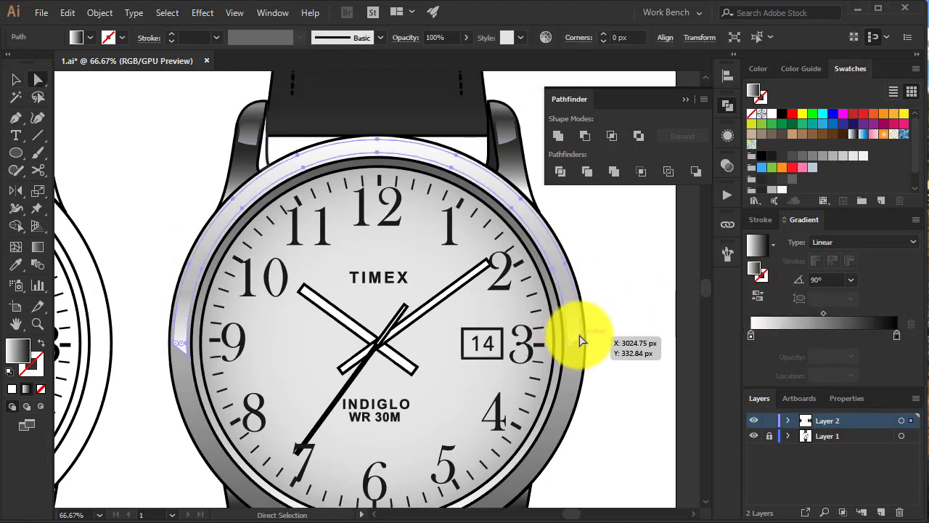
click(622, 312)
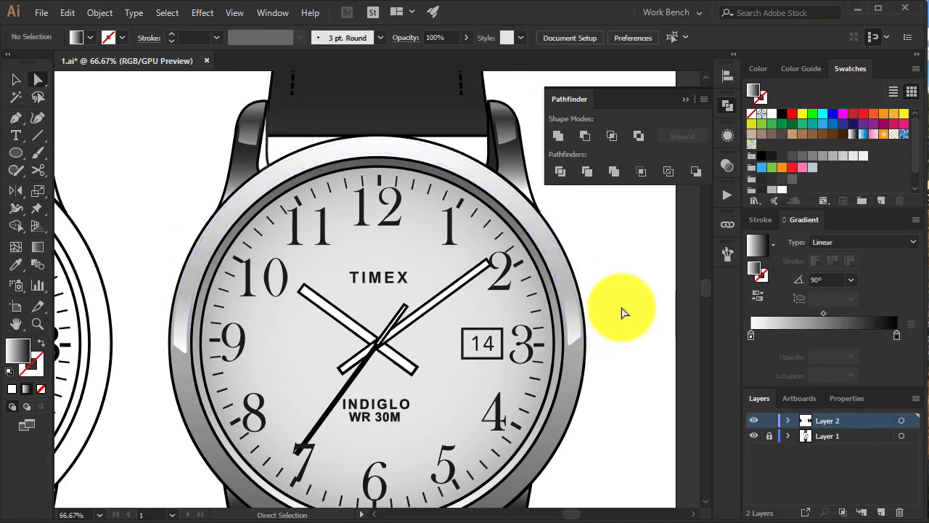
scroll(622, 312, up, 2)
scroll(623, 312, up, 3)
key(ctrl+minus)
click(427, 195)
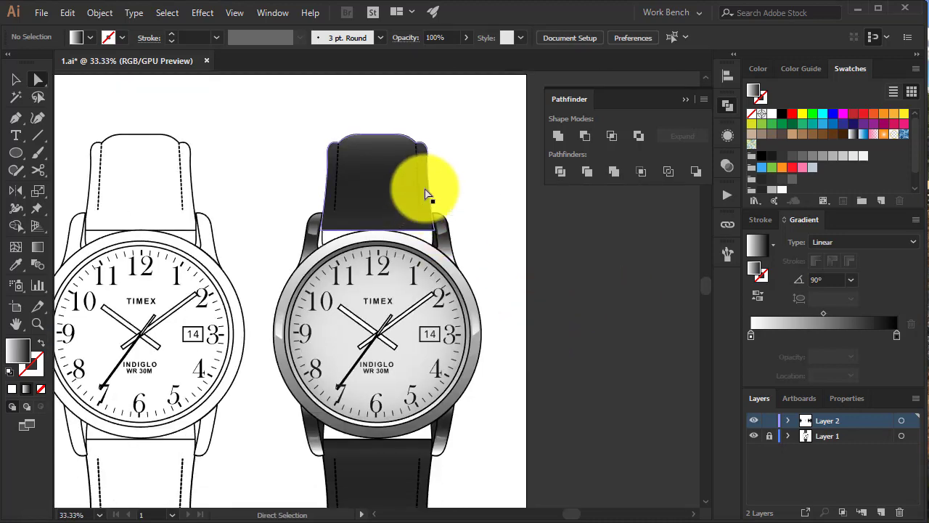
key(v)
double_click(419, 196)
click(418, 196)
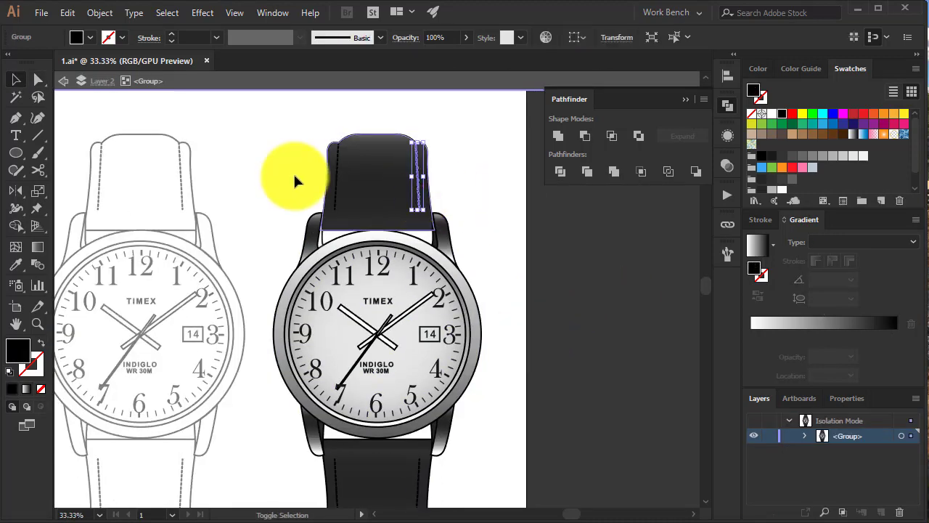
Step: Select all similar stitch lines on the shaded watch, then leave group editing mode
shift+click(336, 185)
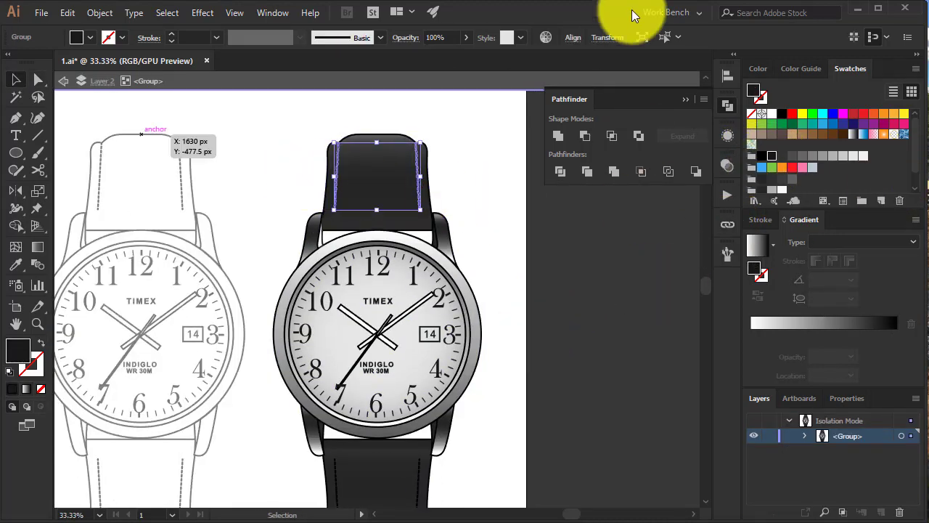
click(642, 37)
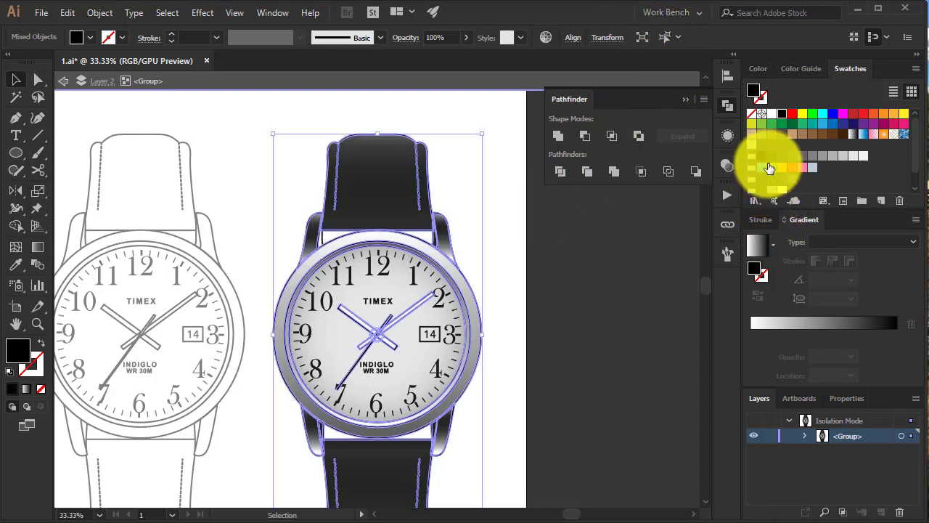
click(593, 265)
key(ctrl+minus)
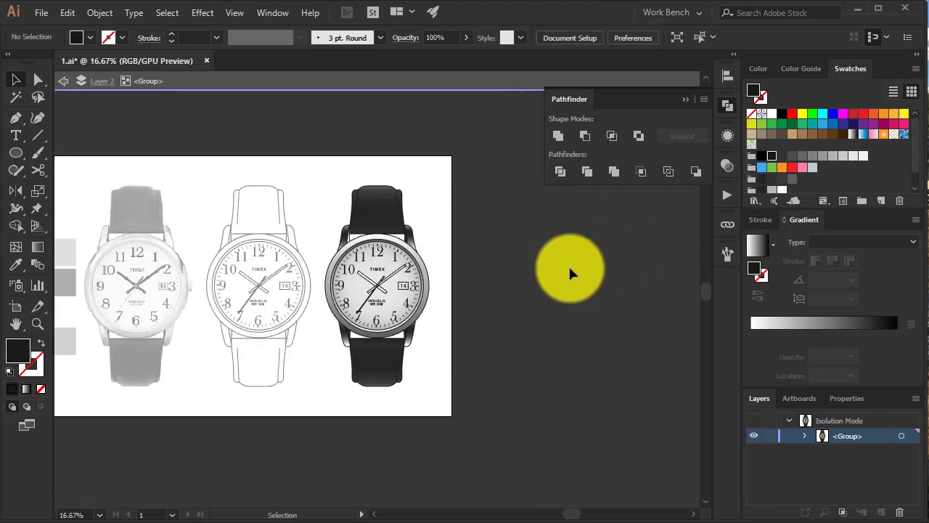
double_click(570, 272)
Step: Unlock the reference photo layer and shift the photo, line-art and shaded watches left to even spacing
scroll(291, 254, left, 3)
drag(92, 207, 190, 384)
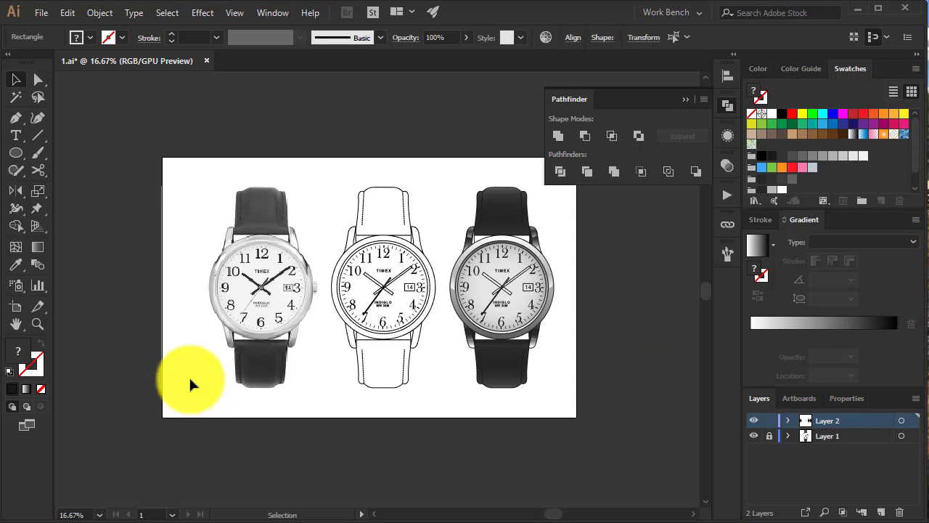
click(188, 192)
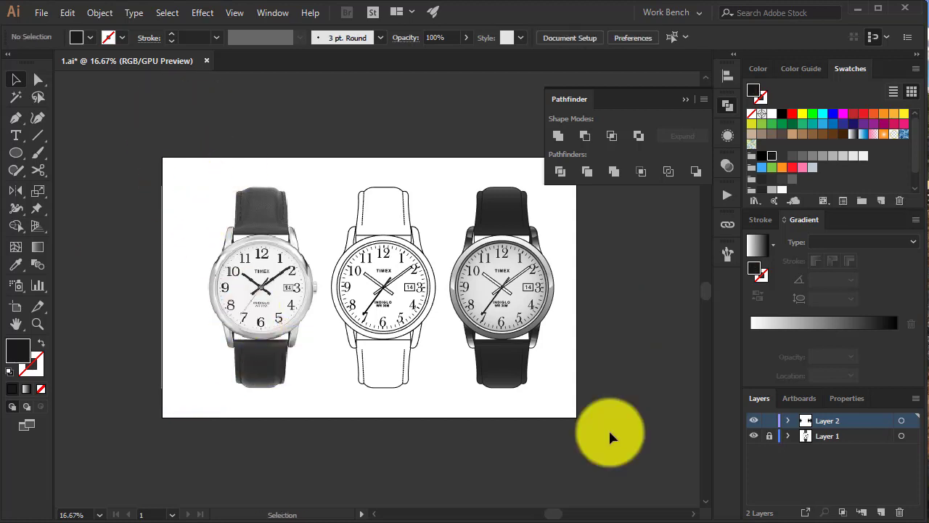
click(770, 435)
click(521, 207)
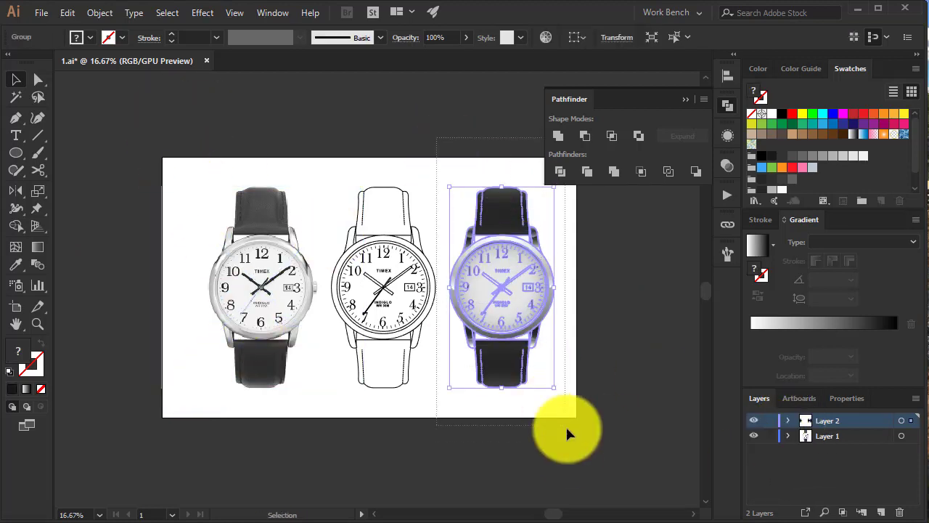
drag(435, 145, 569, 459)
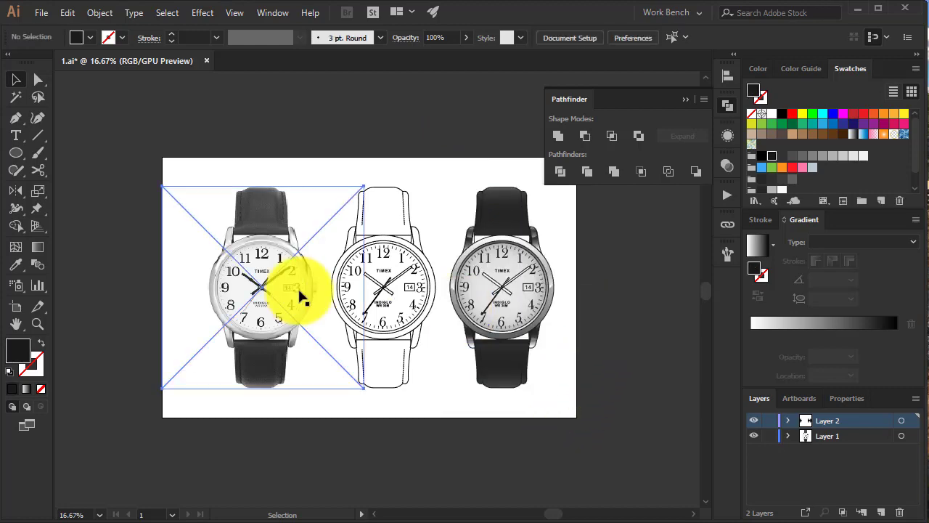
drag(301, 297, 276, 309)
drag(361, 293, 409, 291)
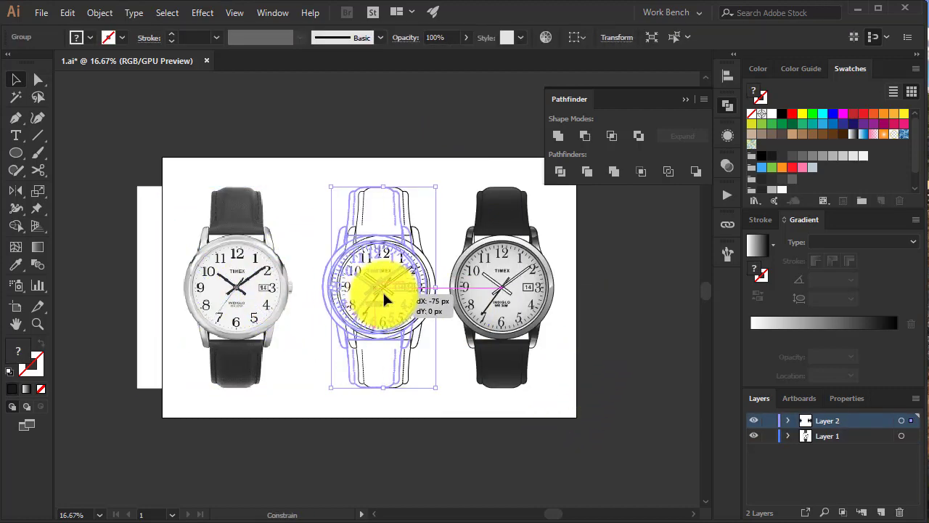
drag(483, 311, 475, 316)
click(570, 347)
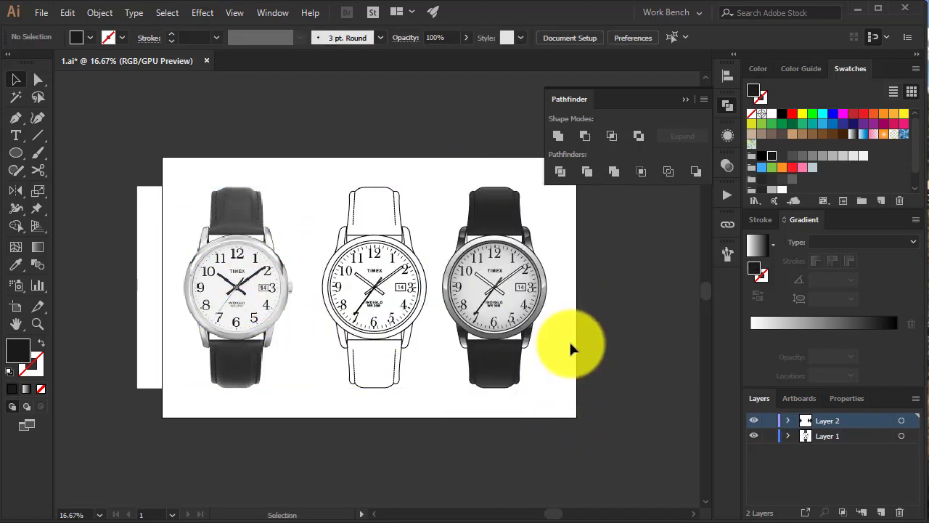
Step: Trace the watch crown shape with the Pen tool beside the shaded watch's bezel
key(ctrl+equal)
key(ctrl+equal)
key(ctrl+equal)
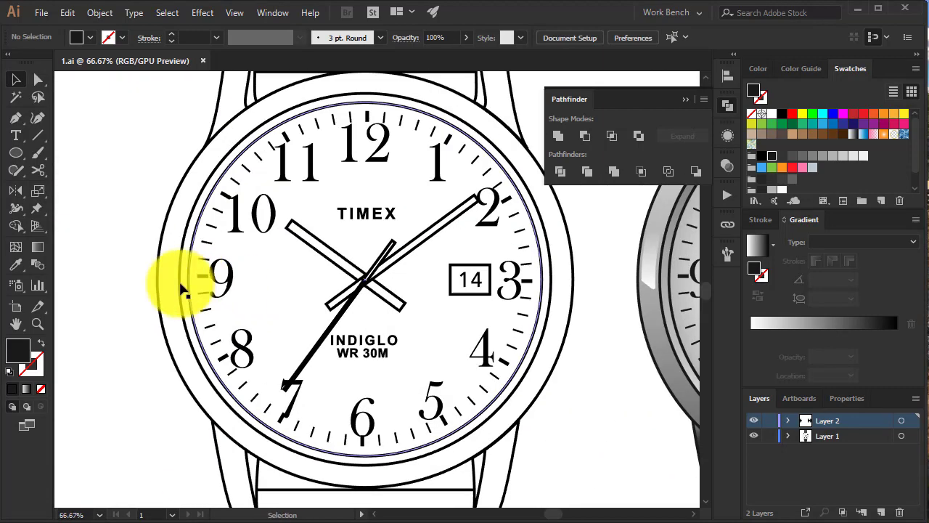
mouse_move(183, 284)
mouse_down()
mouse_move(543, 246)
mouse_move(423, 259)
mouse_up()
key(ctrl+equal)
key(p)
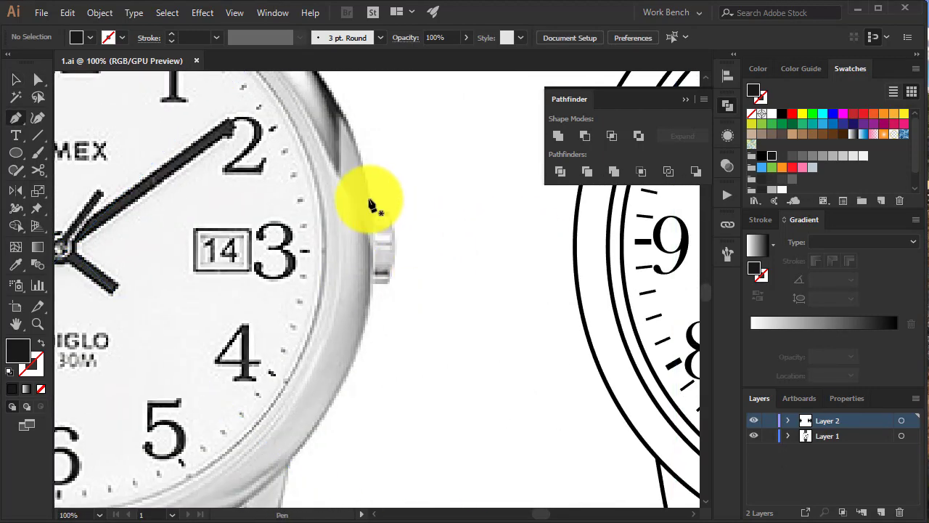
mouse_move(365, 215)
mouse_down()
mouse_move(390, 218)
mouse_move(396, 255)
mouse_move(358, 289)
mouse_up()
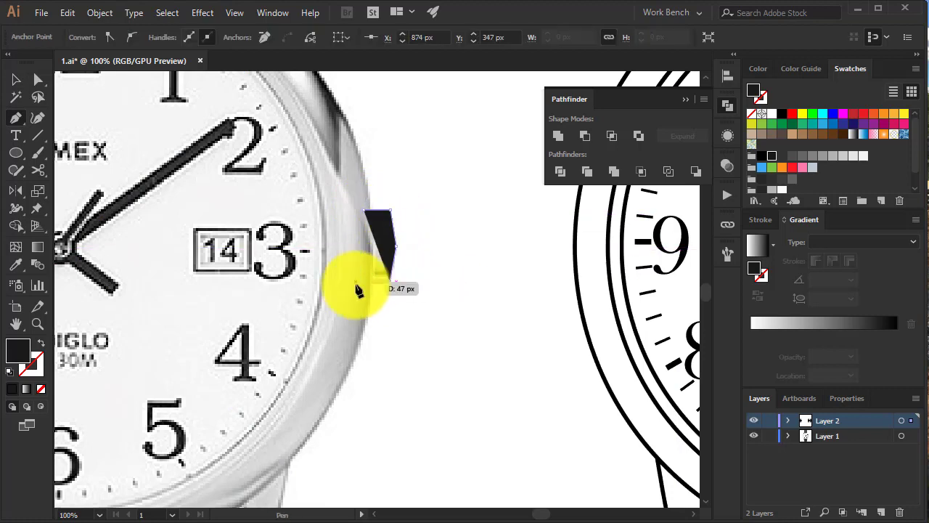
mouse_move(367, 213)
mouse_down()
mouse_move(401, 269)
mouse_move(414, 269)
mouse_move(652, 220)
mouse_move(110, 308)
mouse_up()
key(shift+x)
Step: Move the crown beside the 3 on the line-art watch with a white fill and 1 pt black outline
key(v)
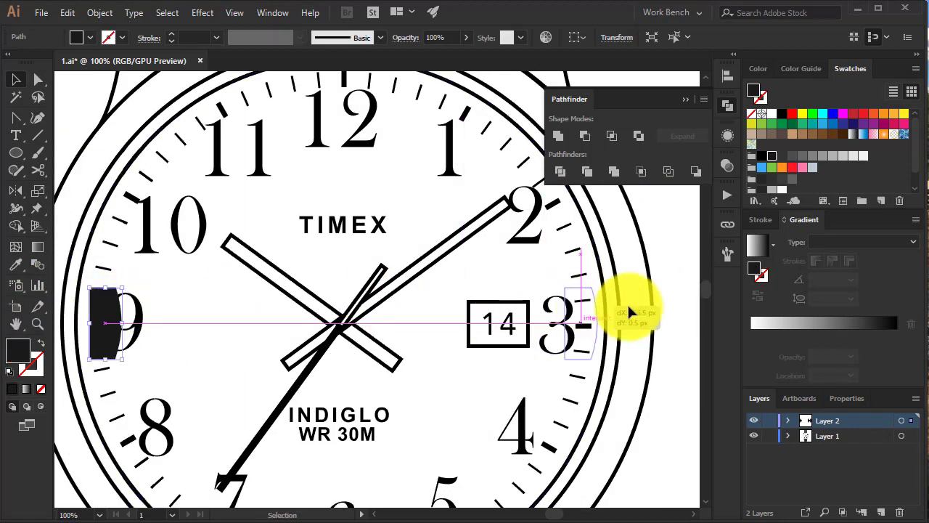
drag(110, 308, 666, 311)
key(ctrl+minus)
key(ctrl+minus)
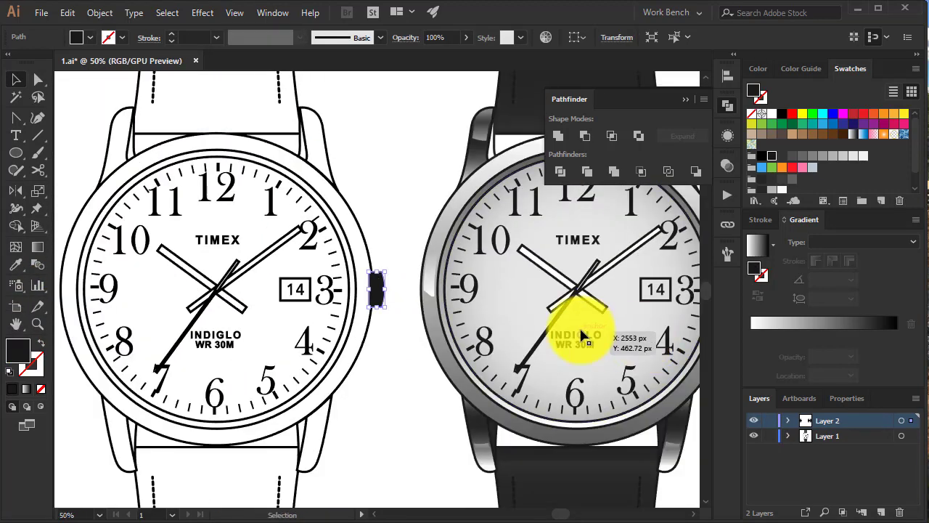
mouse_move(370, 405)
mouse_down()
mouse_move(487, 371)
mouse_move(479, 378)
mouse_up()
key(d)
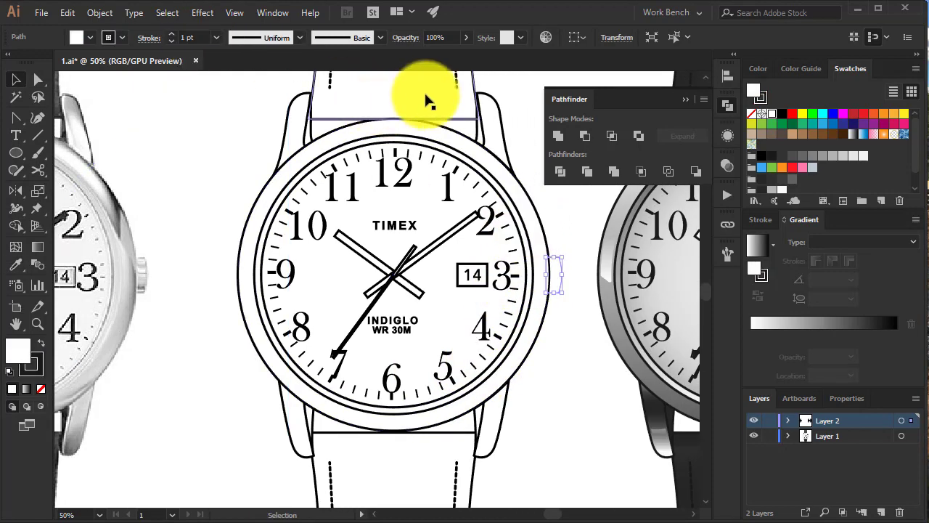
click(761, 219)
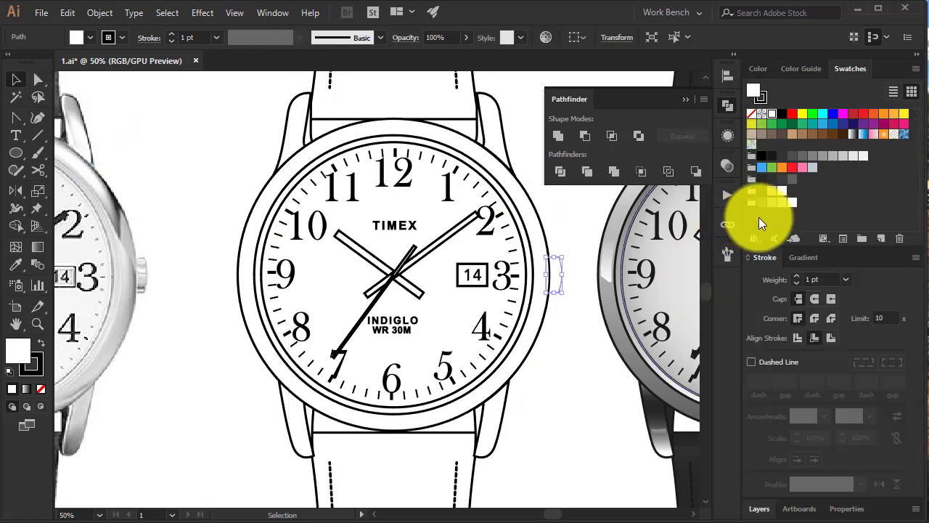
Step: Alt-drag a copy of the crown onto the shaded watch's right edge and eyedrop the bezel's gradient onto it
click(601, 375)
scroll(425, 373, right, 5)
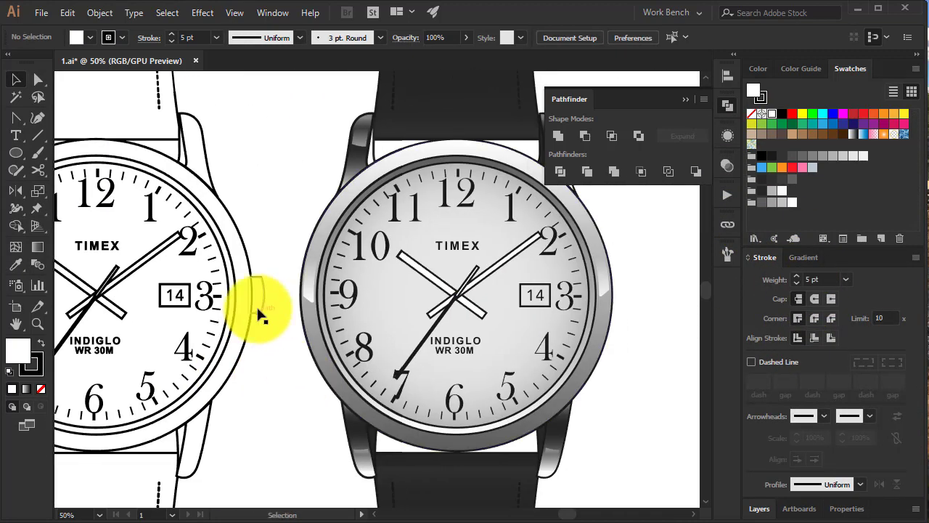
drag(259, 312, 616, 315)
click(605, 326)
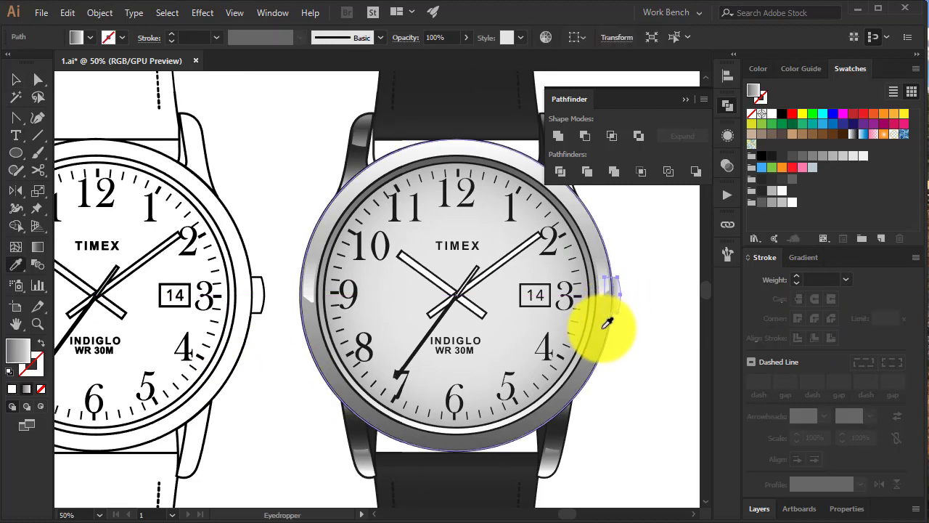
click(804, 257)
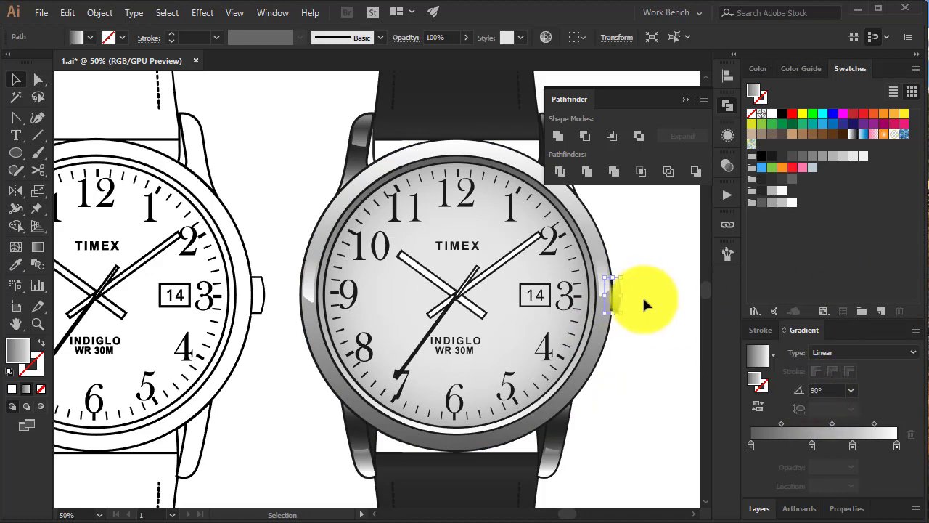
Step: Give the shaded watch's crown a black outline of 5 pt
click(172, 33)
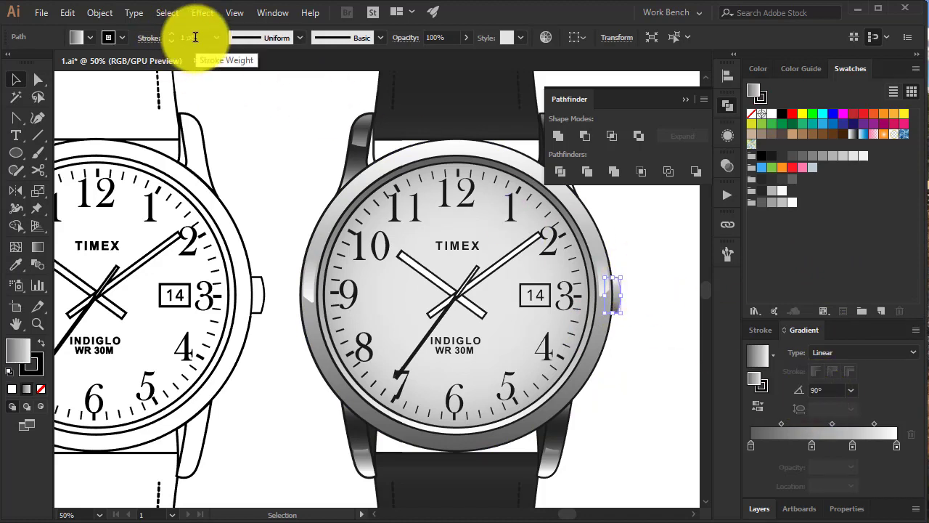
key(x)
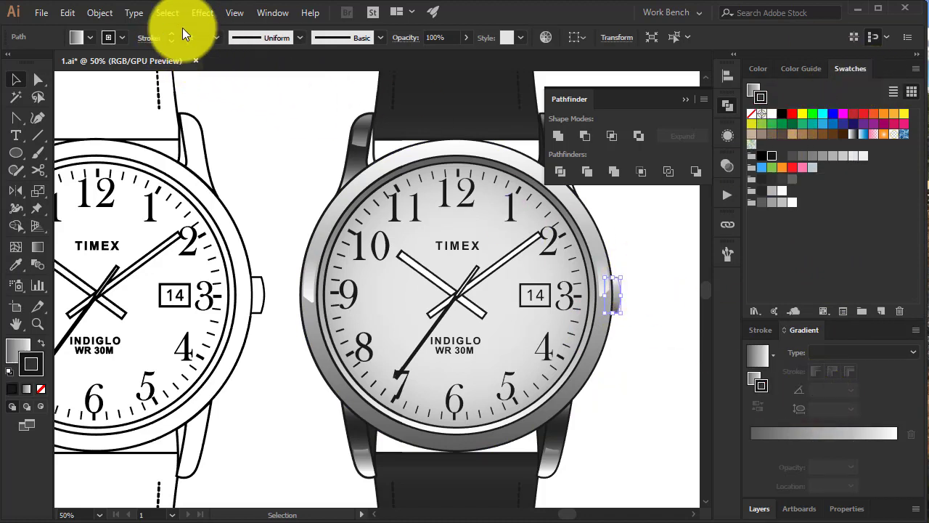
click(761, 330)
click(669, 317)
drag(669, 317, 579, 319)
key(ctrl+1)
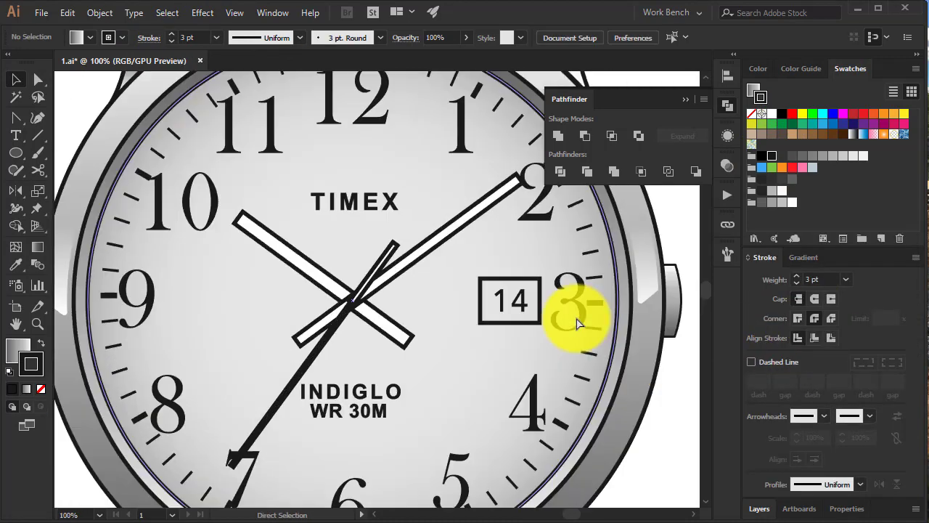
drag(663, 336, 556, 326)
key(v)
click(571, 283)
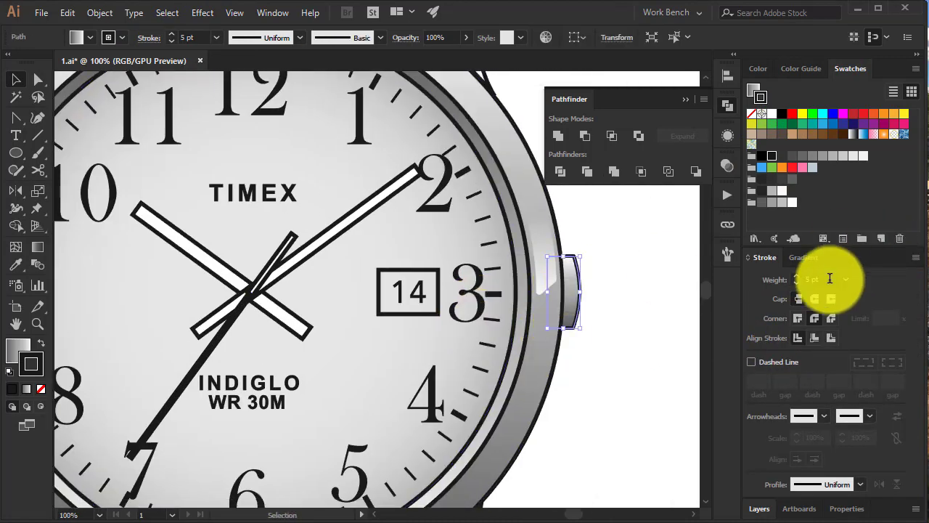
click(581, 272)
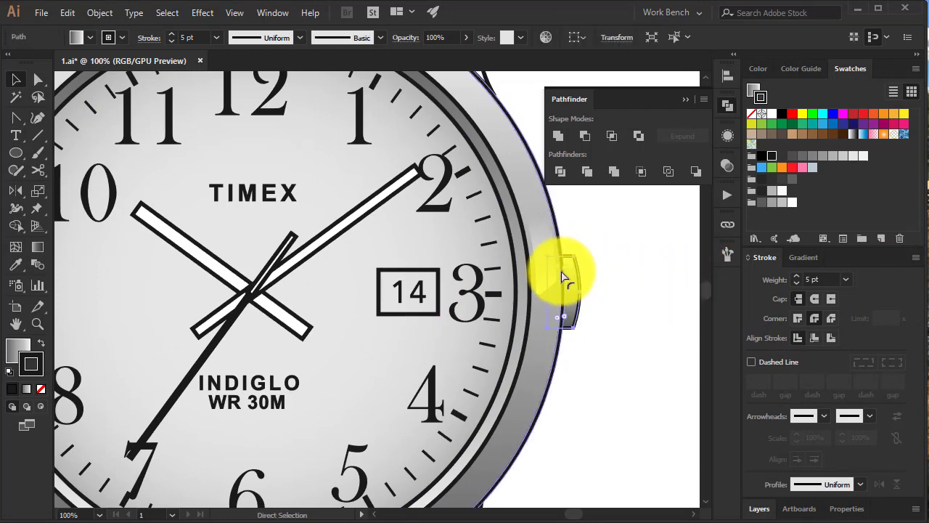
Step: Round off the crown's corner anchors with Direct Selection
key(a)
click(564, 274)
key(ctrl+plus)
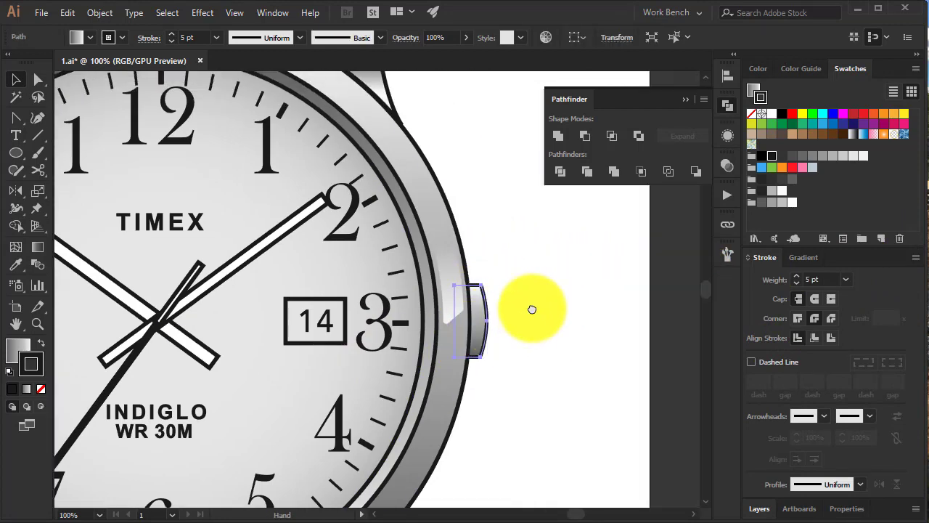
key(ctrl+plus)
key(ctrl+plus)
key(ctrl+plus)
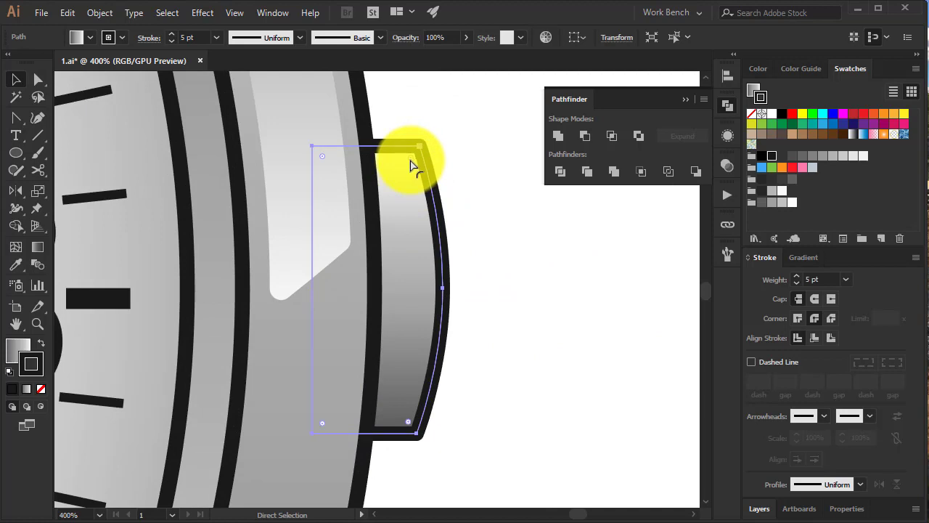
drag(410, 167, 411, 168)
click(516, 206)
key(ctrl+minus)
key(ctrl+minus)
key(ctrl+minus)
key(ctrl+minus)
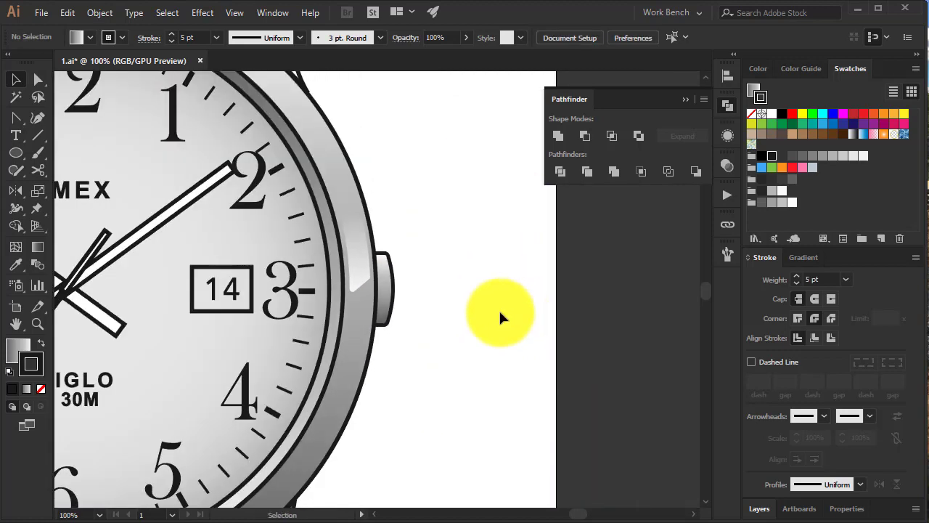
Step: Shift a colour stop in the crown's 90° grey linear gradient further right
click(382, 296)
key(g)
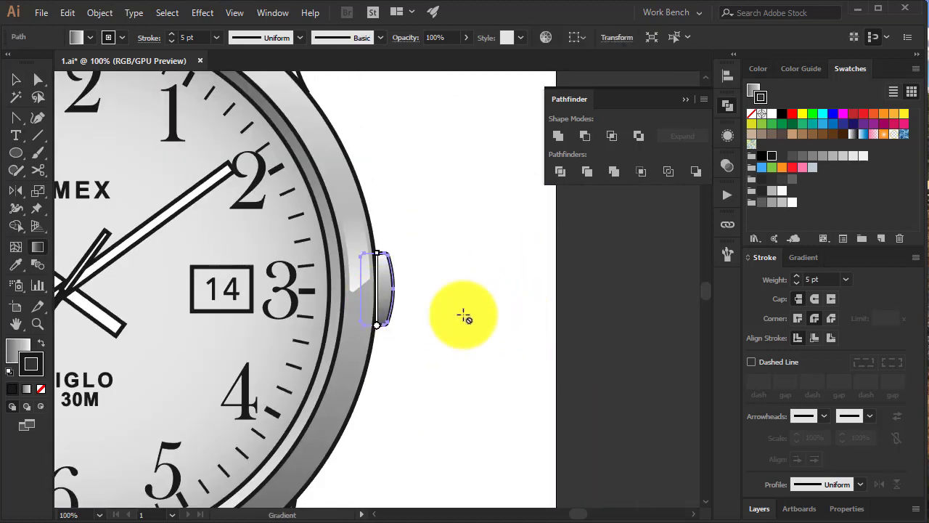
click(804, 258)
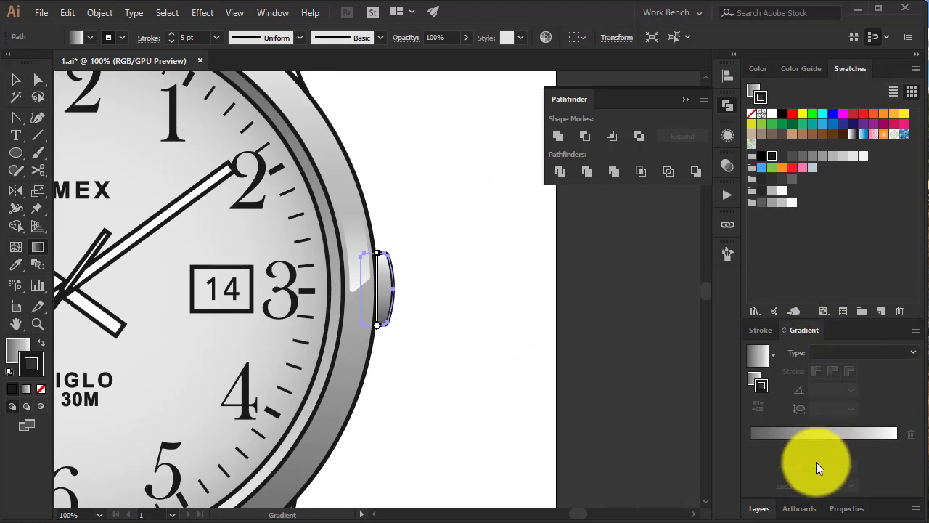
mouse_move(852, 447)
mouse_down()
mouse_move(895, 439)
mouse_move(860, 446)
mouse_up()
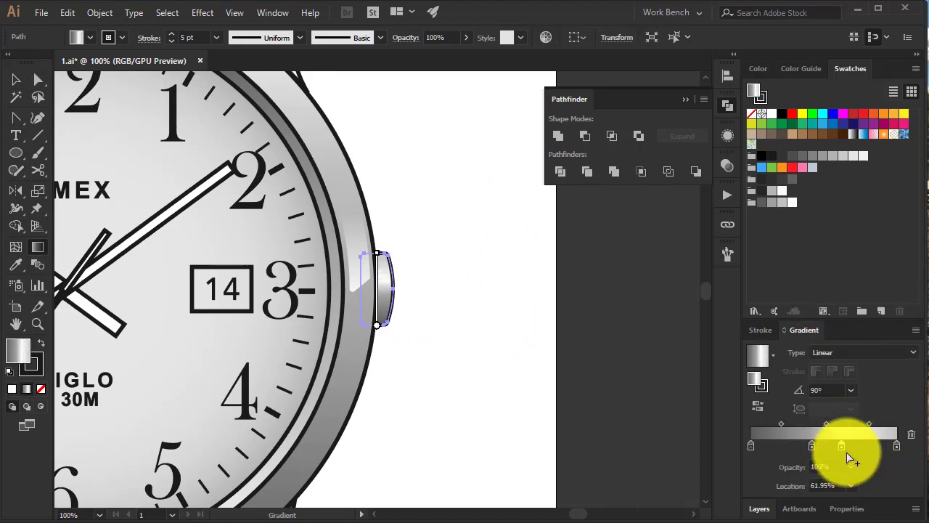
key(v)
click(470, 353)
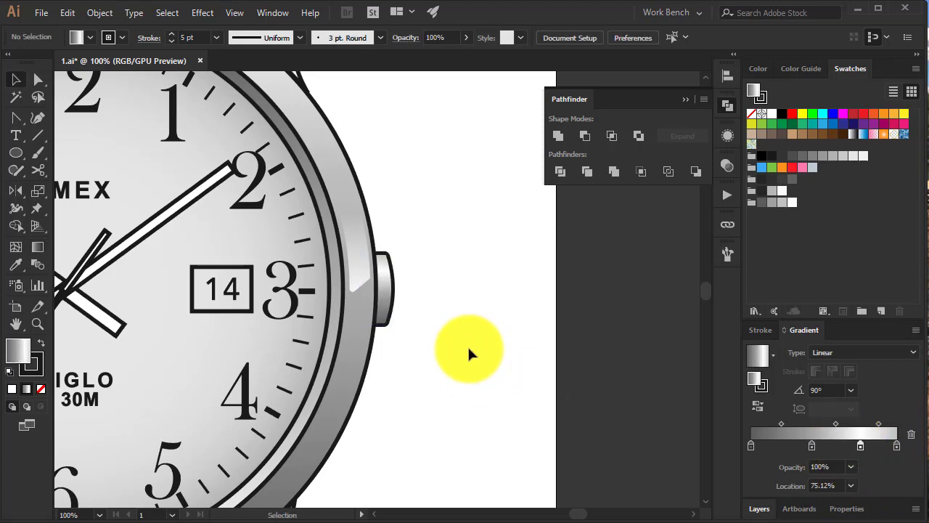
key(ctrl+minus)
key(ctrl+minus)
key(ctrl+minus)
key(ctrl+minus)
Step: Frame the whole artboard with all three watches visible and collapse the Pathfinder panel
click(262, 435)
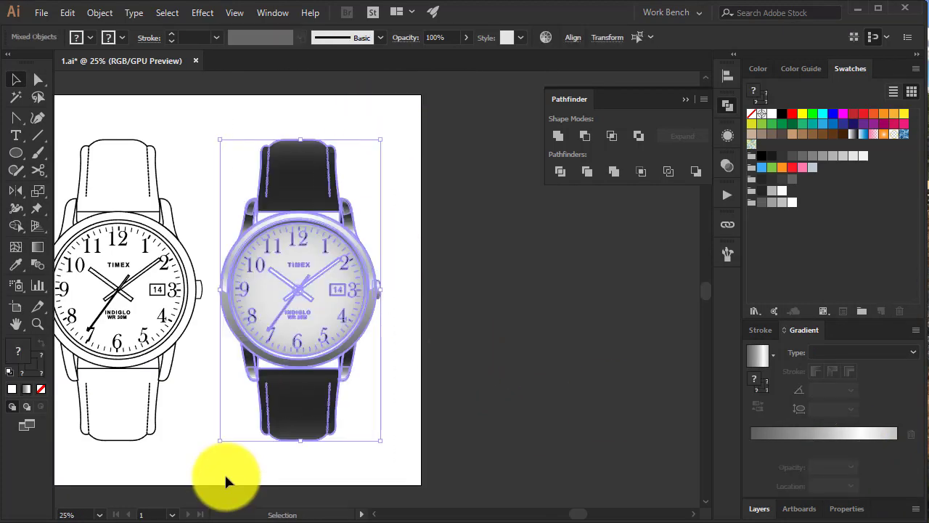
scroll(182, 327, left, 5)
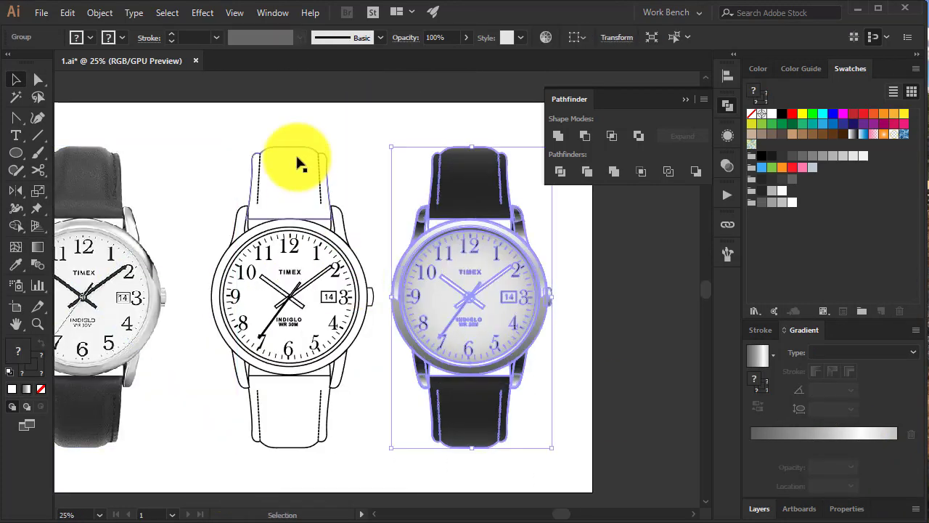
click(369, 447)
click(398, 392)
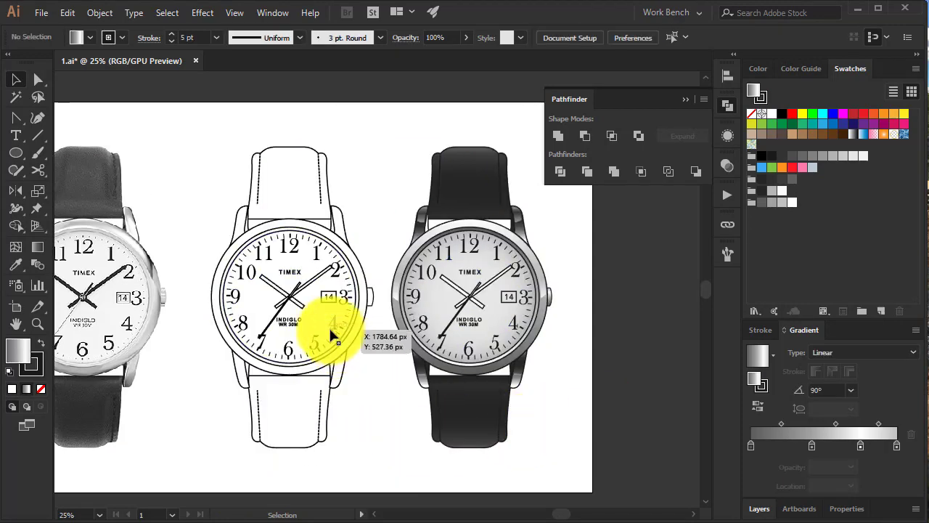
drag(522, 392, 559, 393)
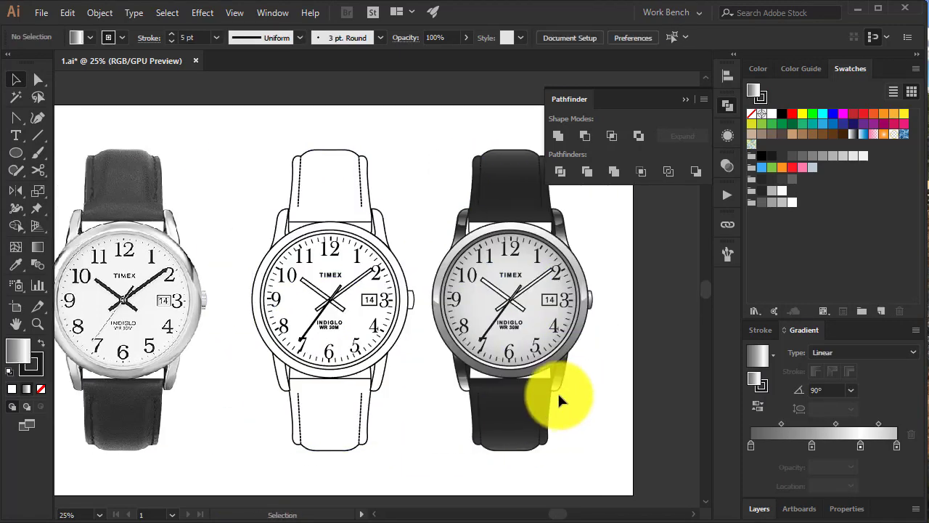
click(685, 100)
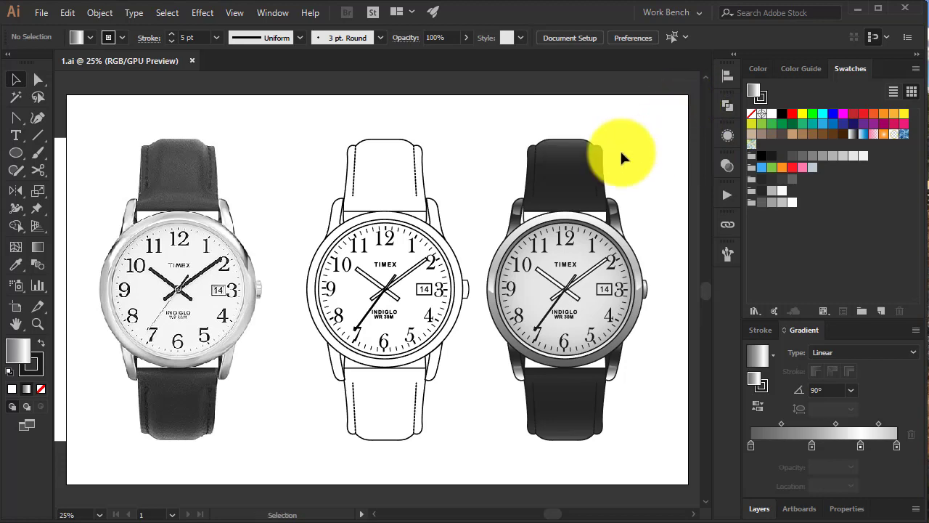
key(m)
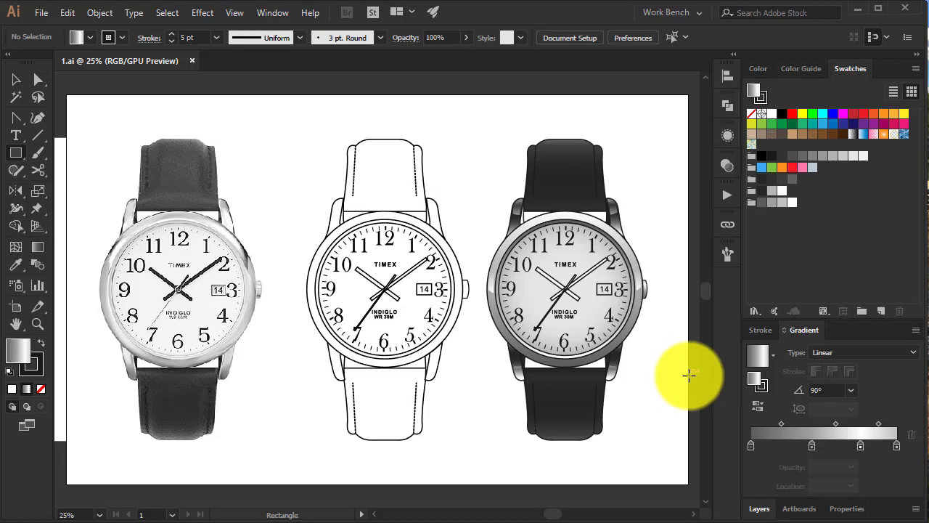
key(v)
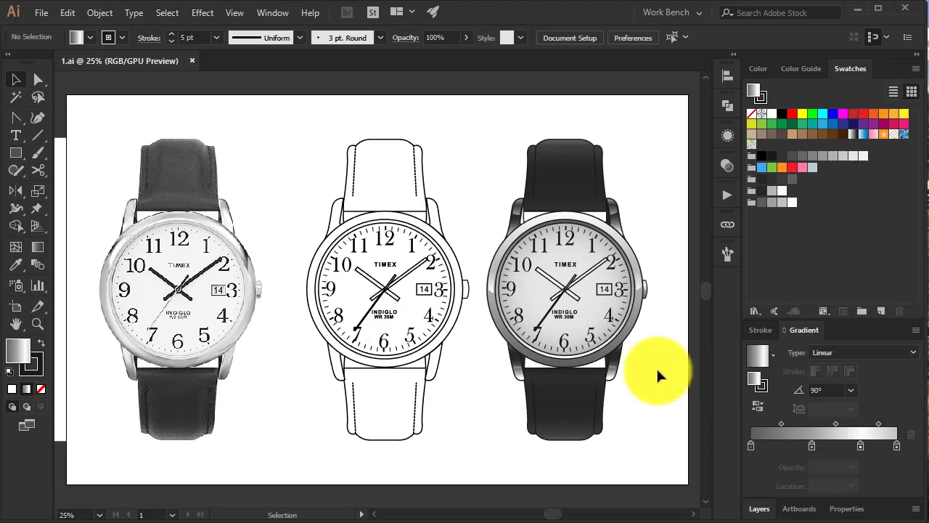